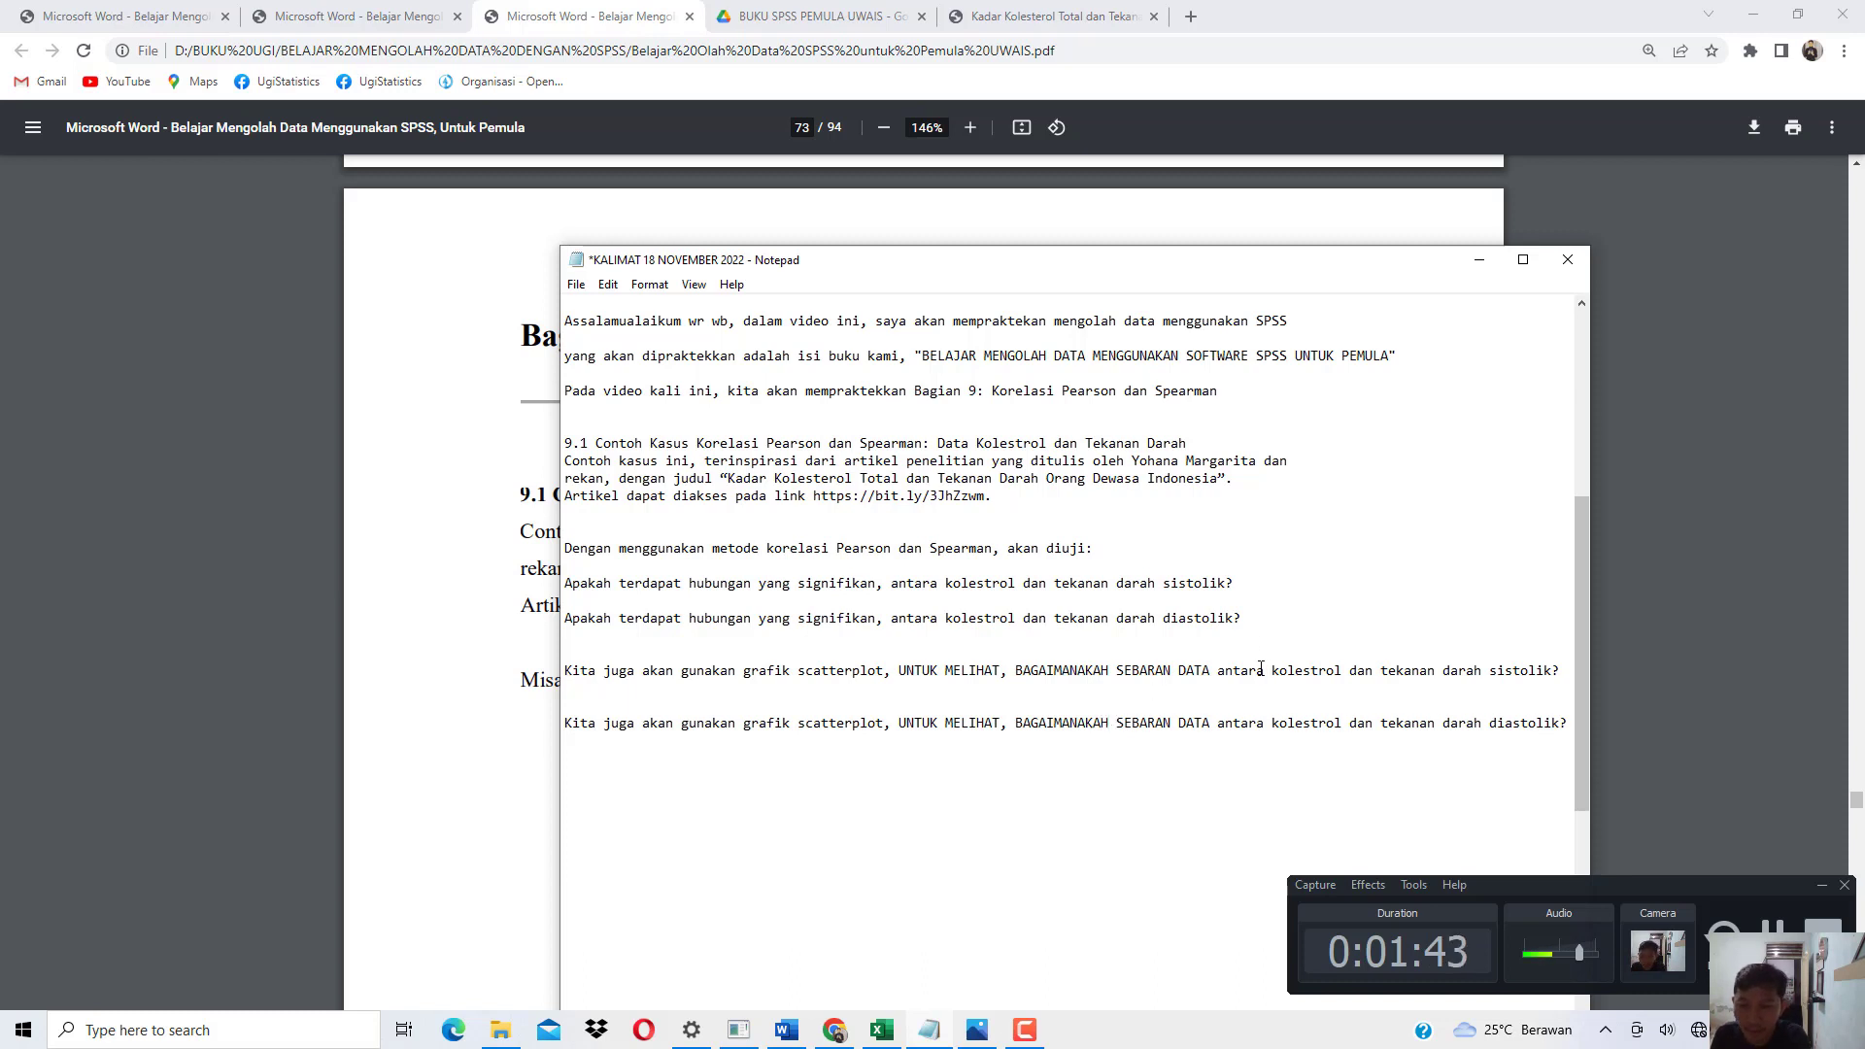
Review the two scatterplot questions on cholesterol versus systolic and diastolic blood pressure in the notes, then minimize the notes.
{"action": "left_click_drag", "start_coordinate": [1258, 670], "coordinate": [1504, 683]}
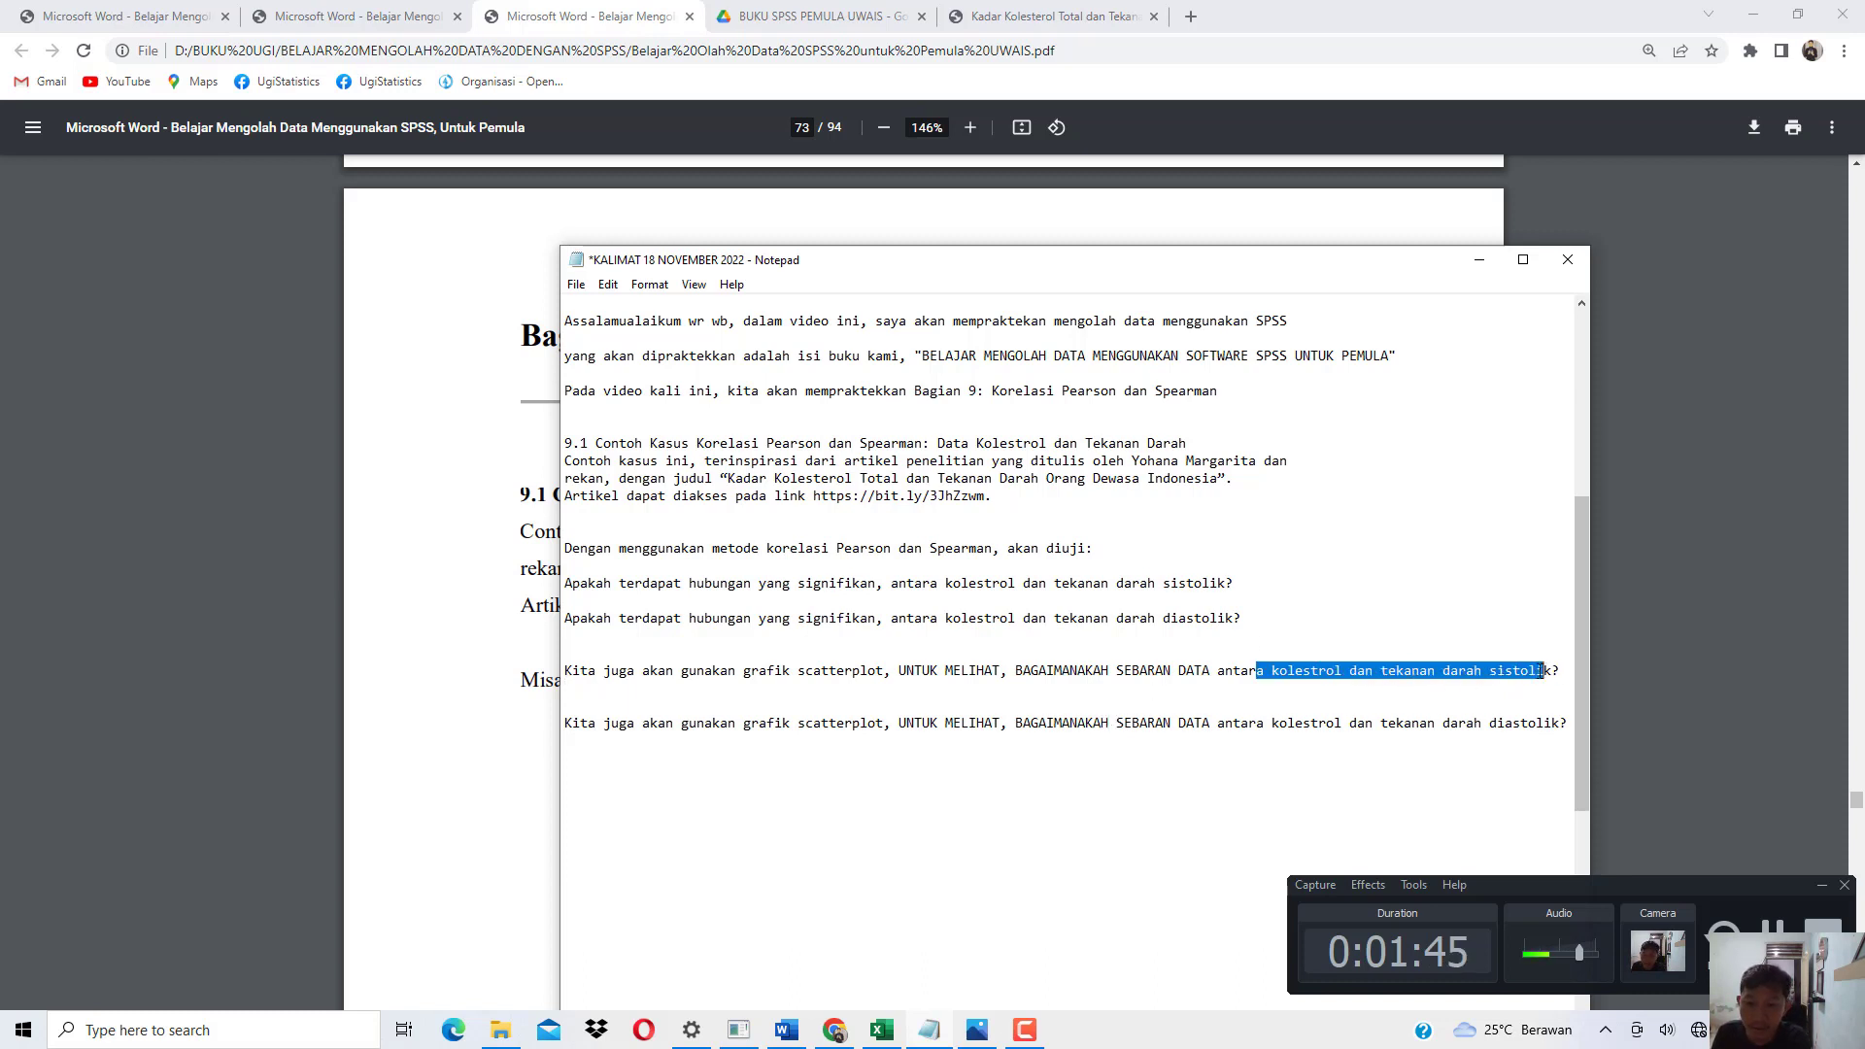
{"action": "left_click_drag", "start_coordinate": [1062, 723], "coordinate": [1483, 724]}
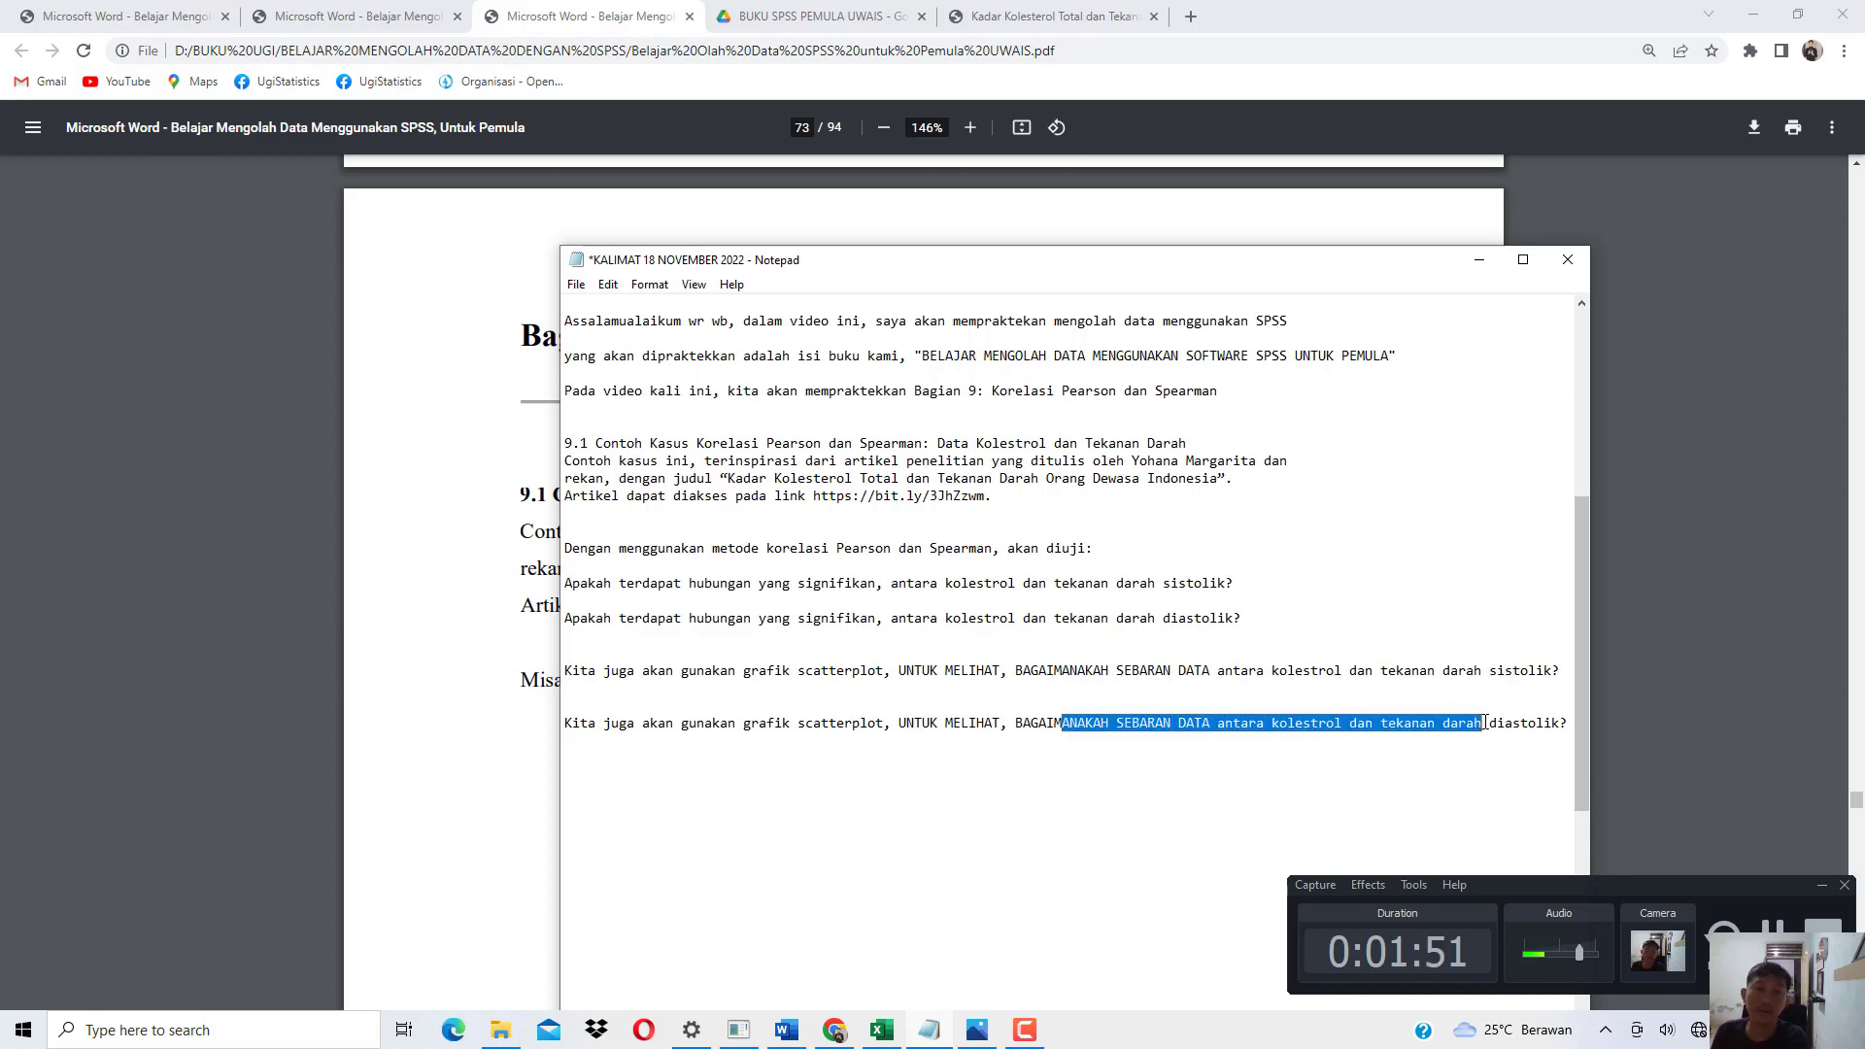
{"action": "left_click", "coordinate": [1478, 259]}
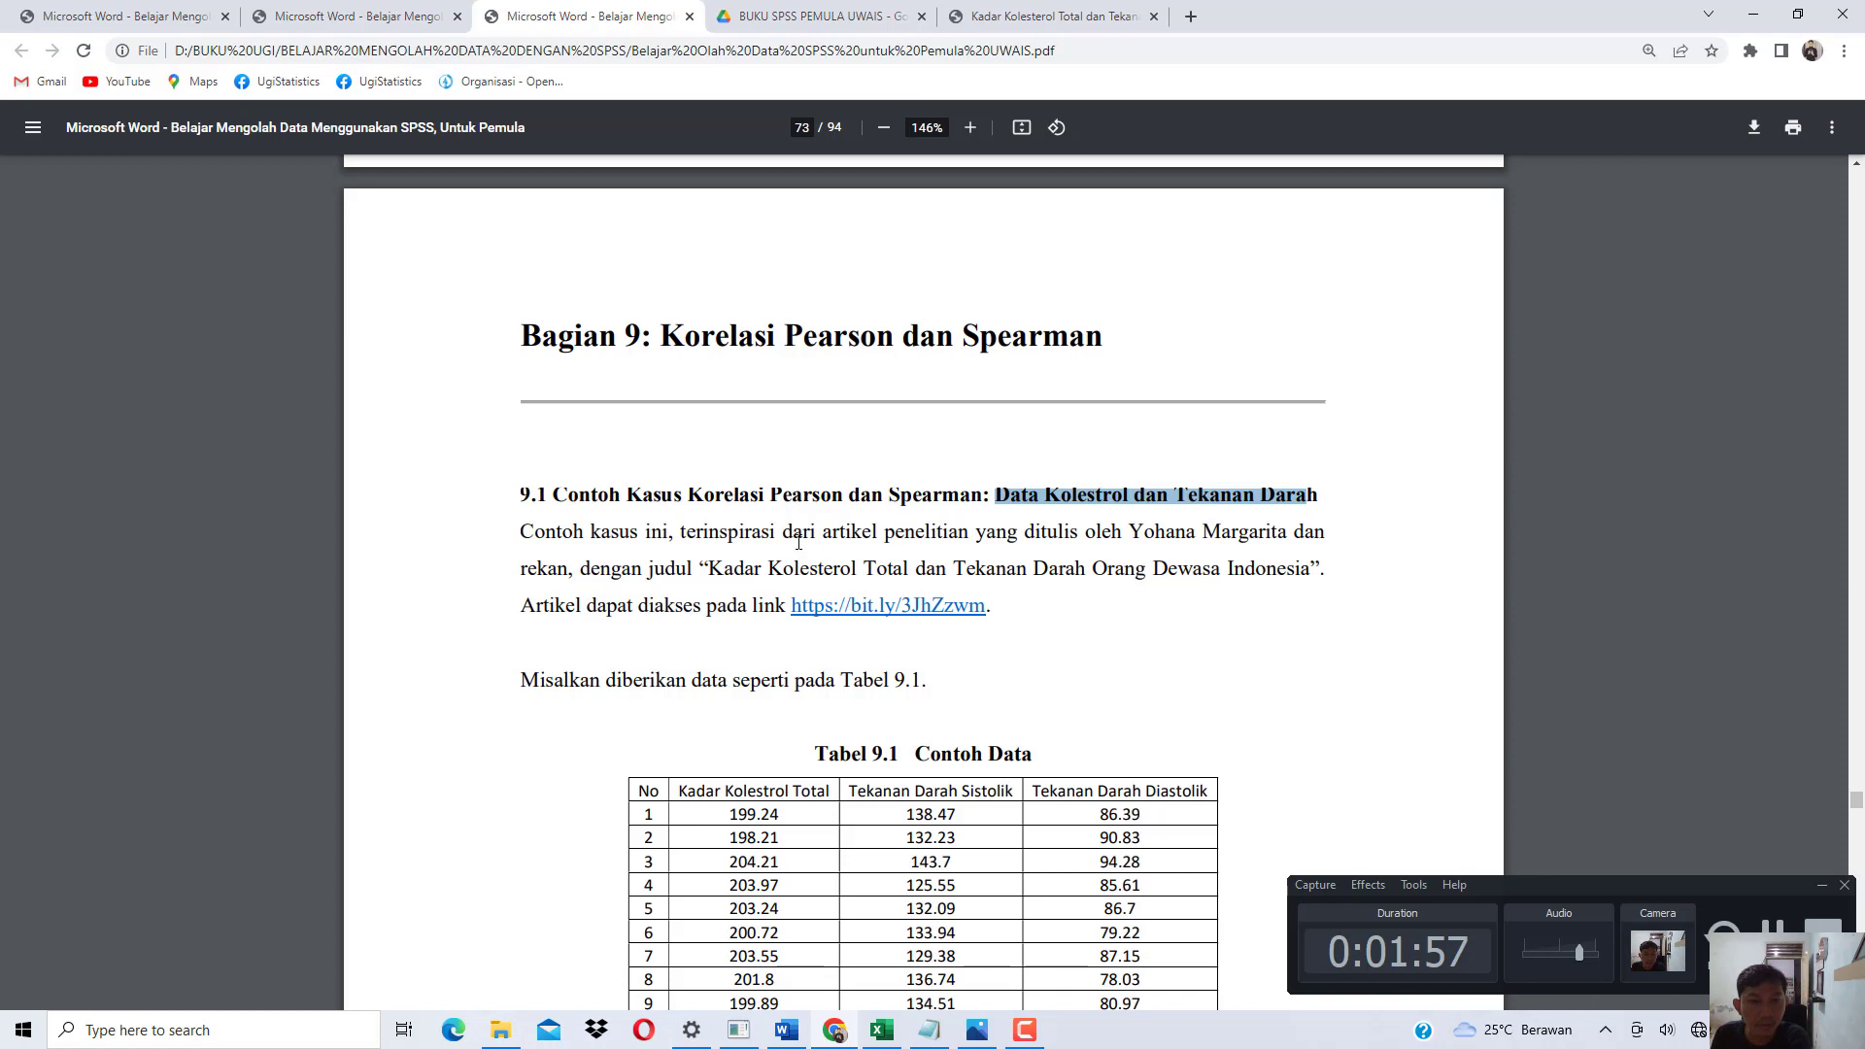
Read the source reference in section 9.1 and examine the cited journal article's abstract, keywords and web address.
{"action": "left_click_drag", "start_coordinate": [696, 533], "coordinate": [1255, 538]}
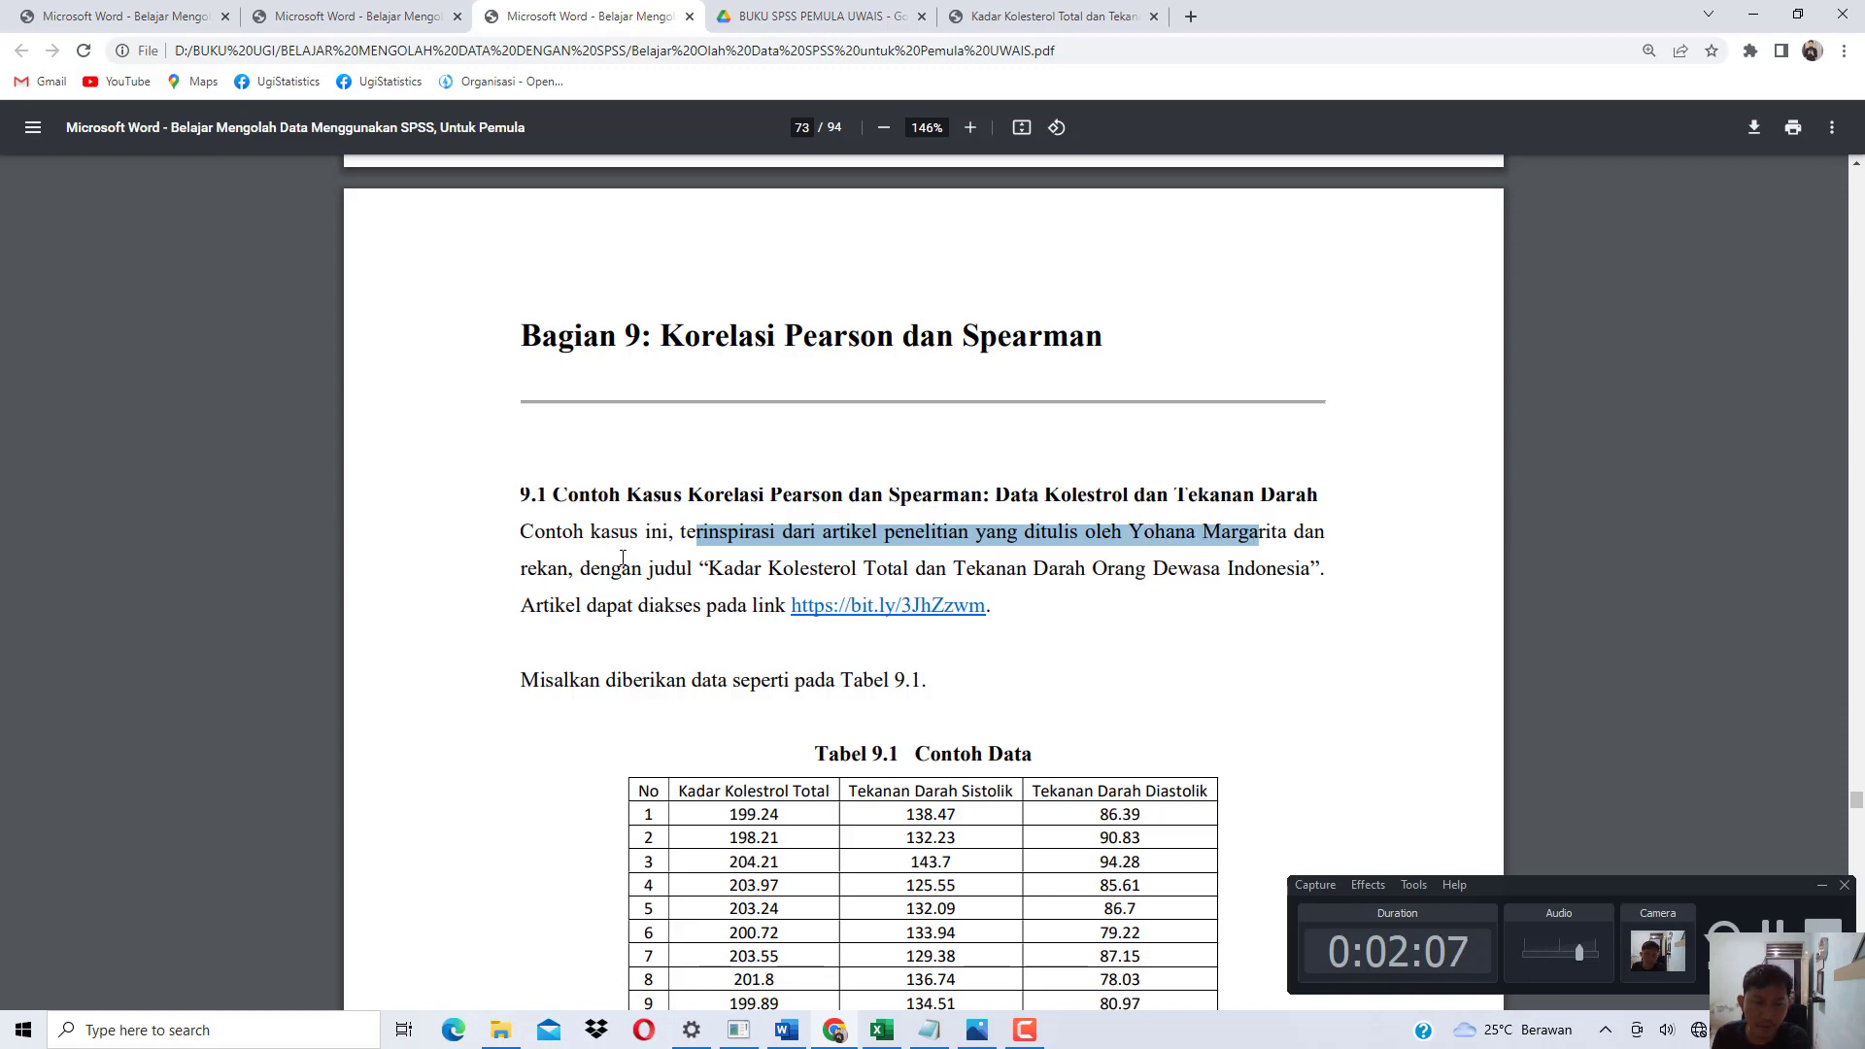
{"action": "left_click", "coordinate": [1039, 17]}
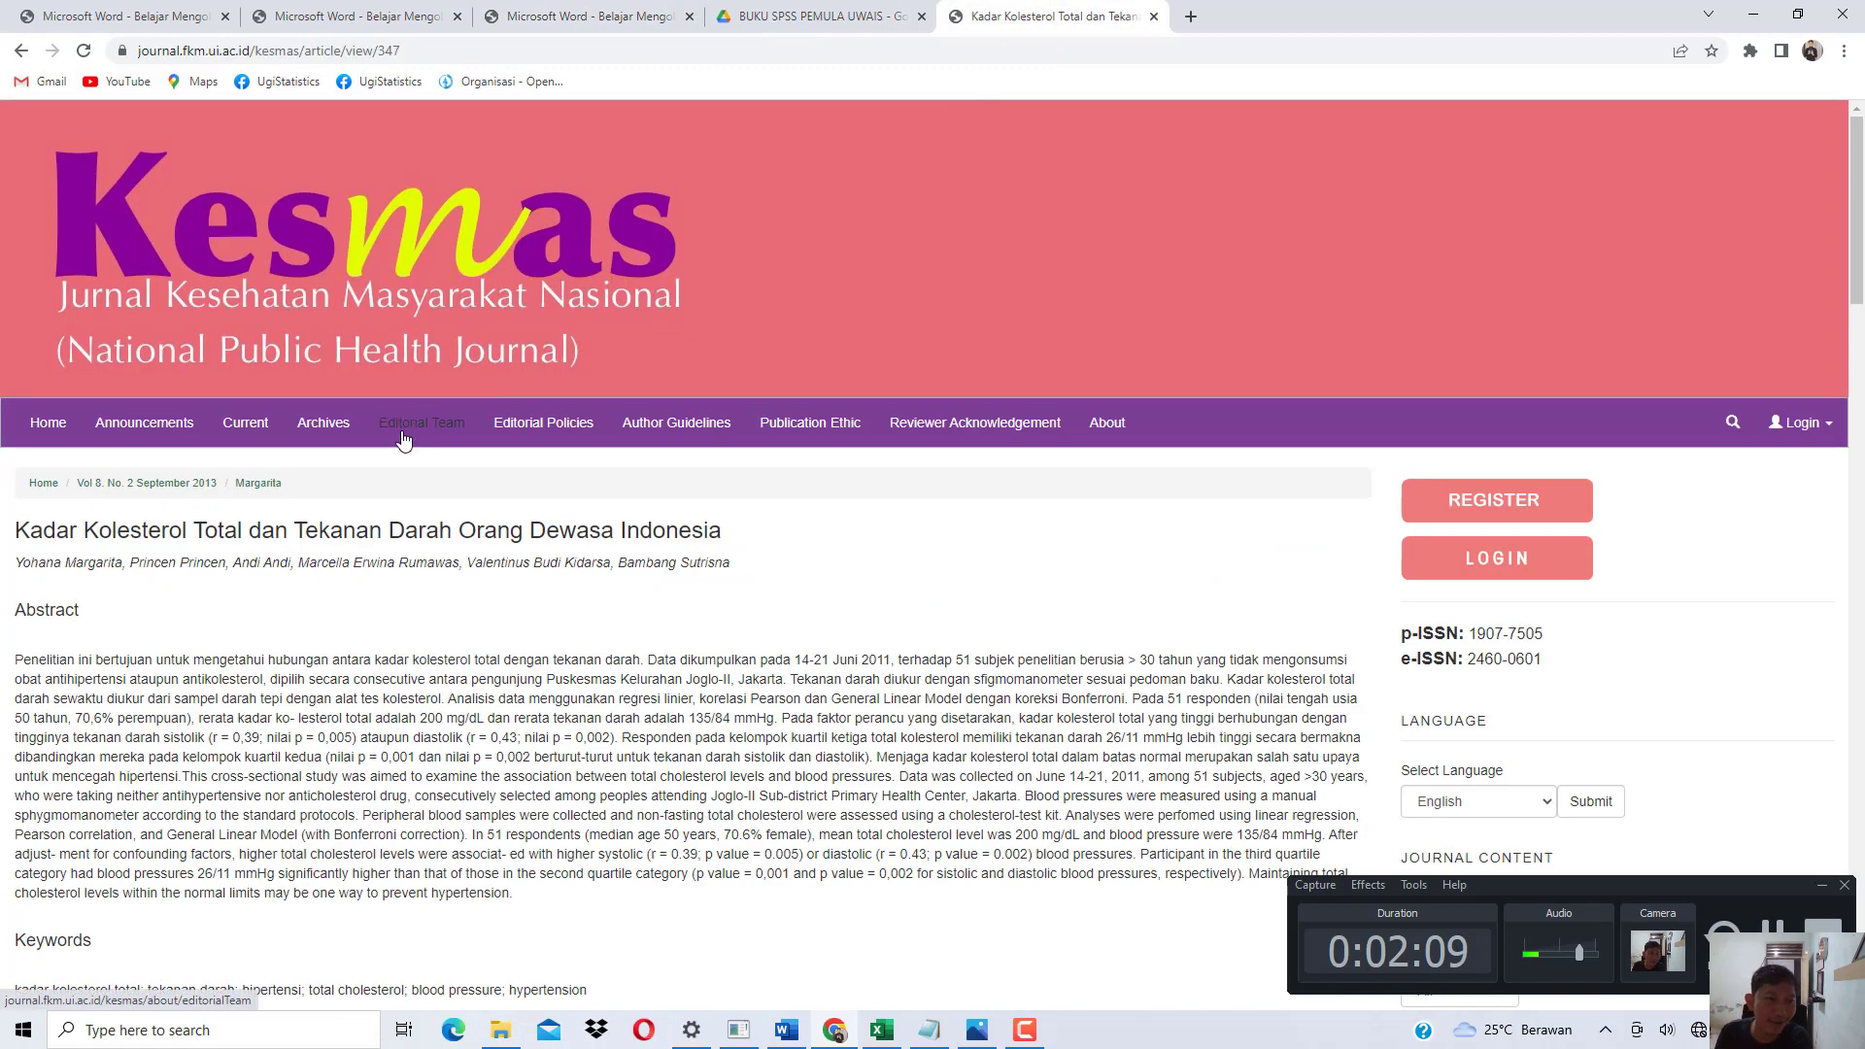
{"action": "scroll", "coordinate": [404, 440], "scroll_direction": "down", "scroll_amount": 1}
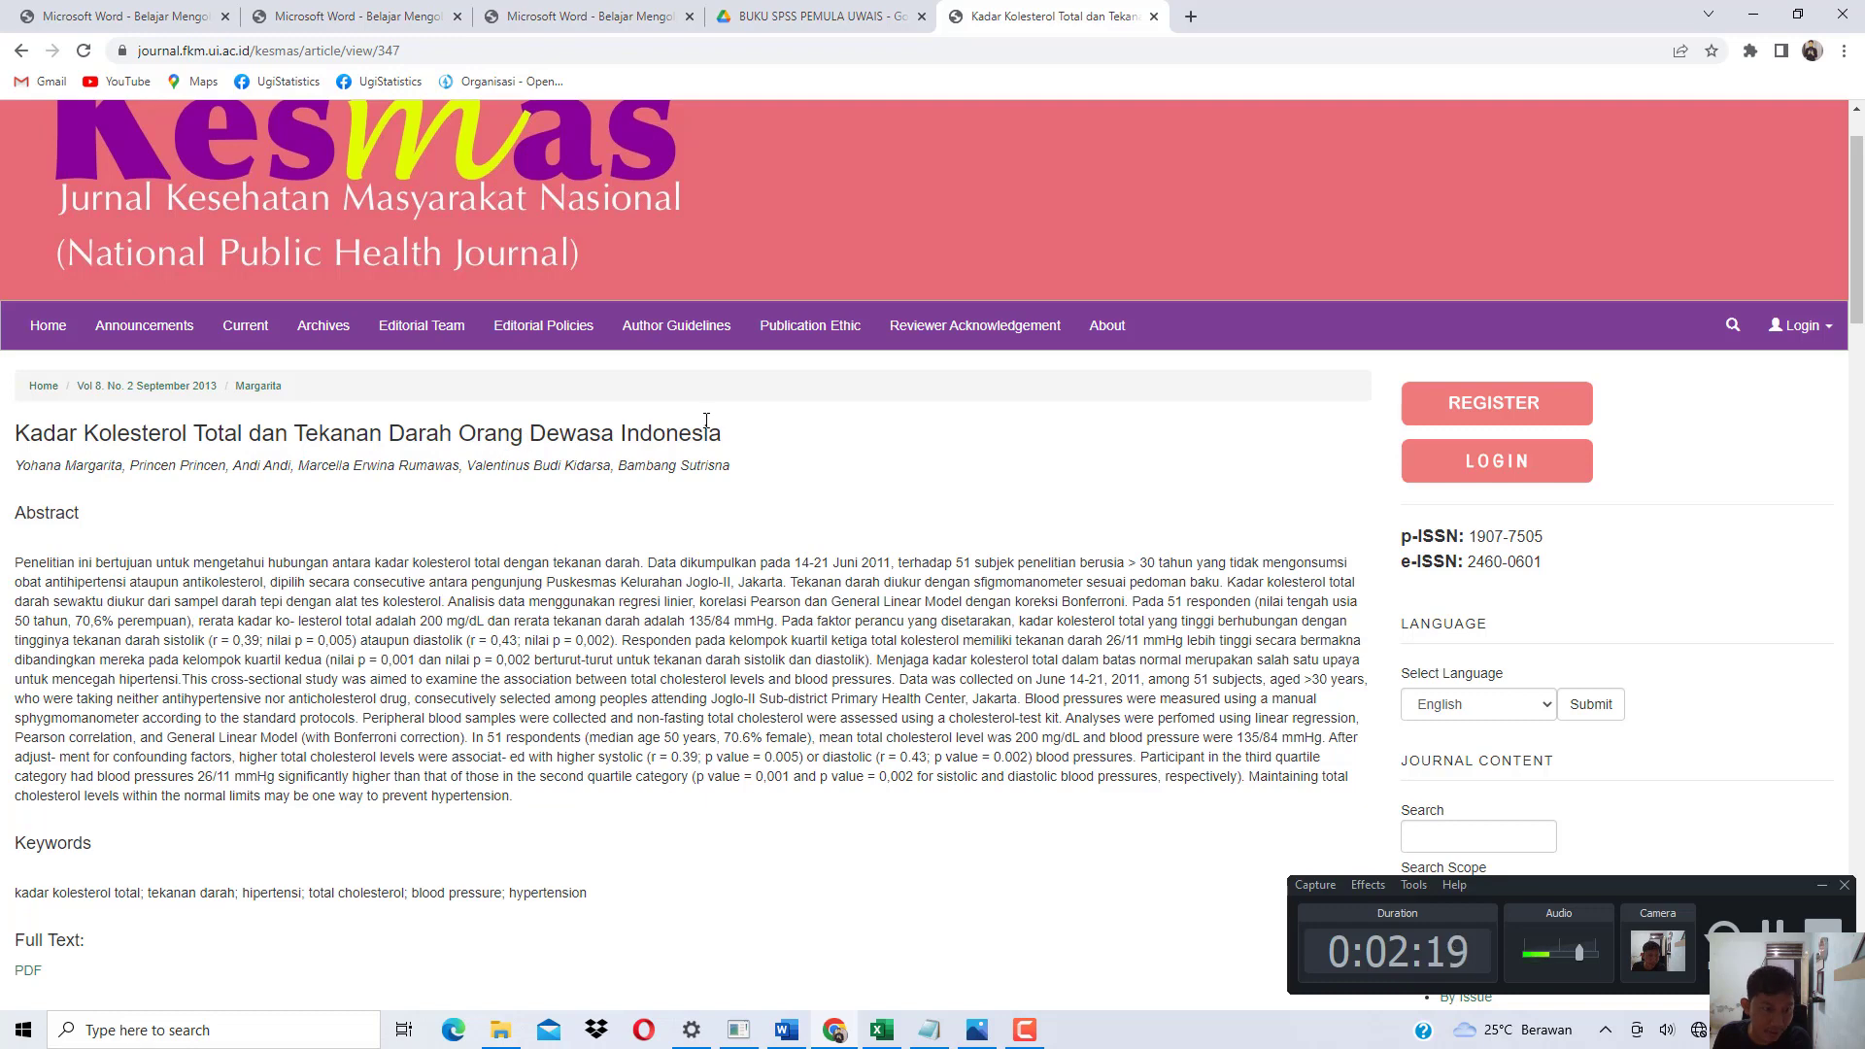
{"action": "scroll", "coordinate": [323, 502], "scroll_direction": "down", "scroll_amount": 2}
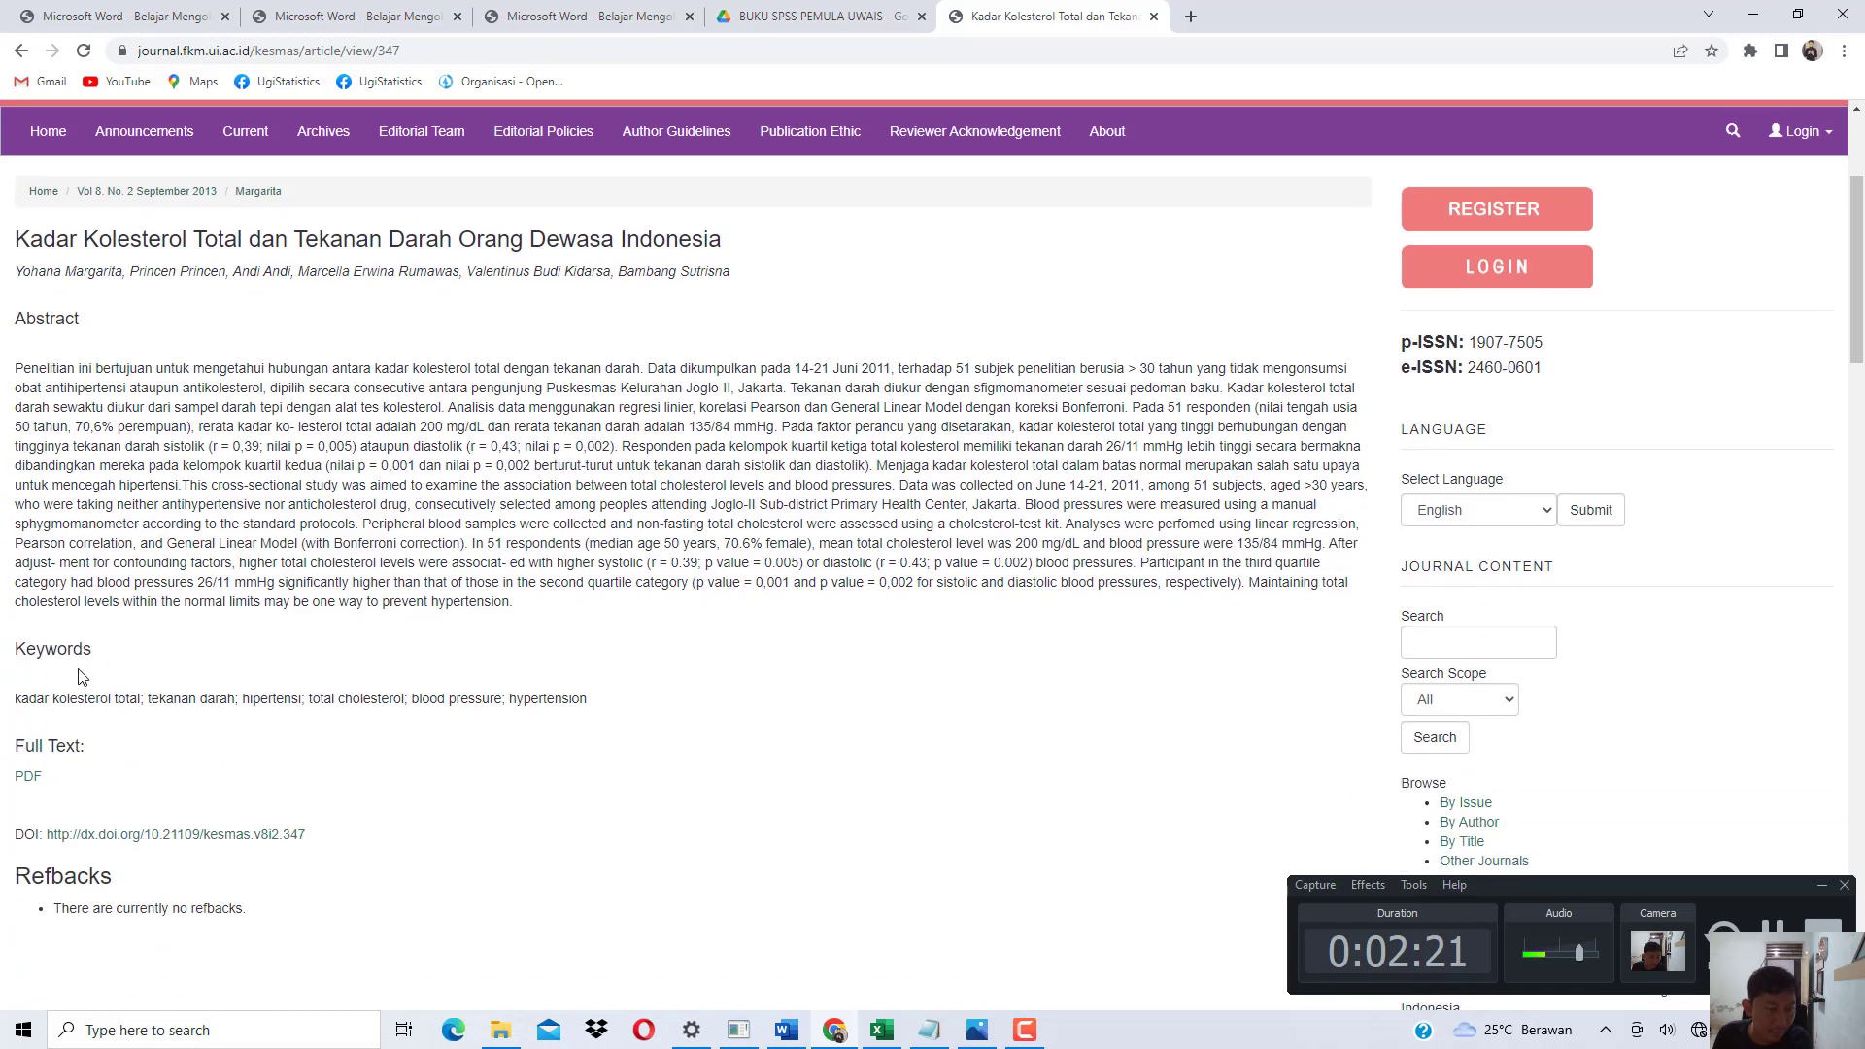
{"action": "left_click_drag", "start_coordinate": [407, 45], "coordinate": [196, 57]}
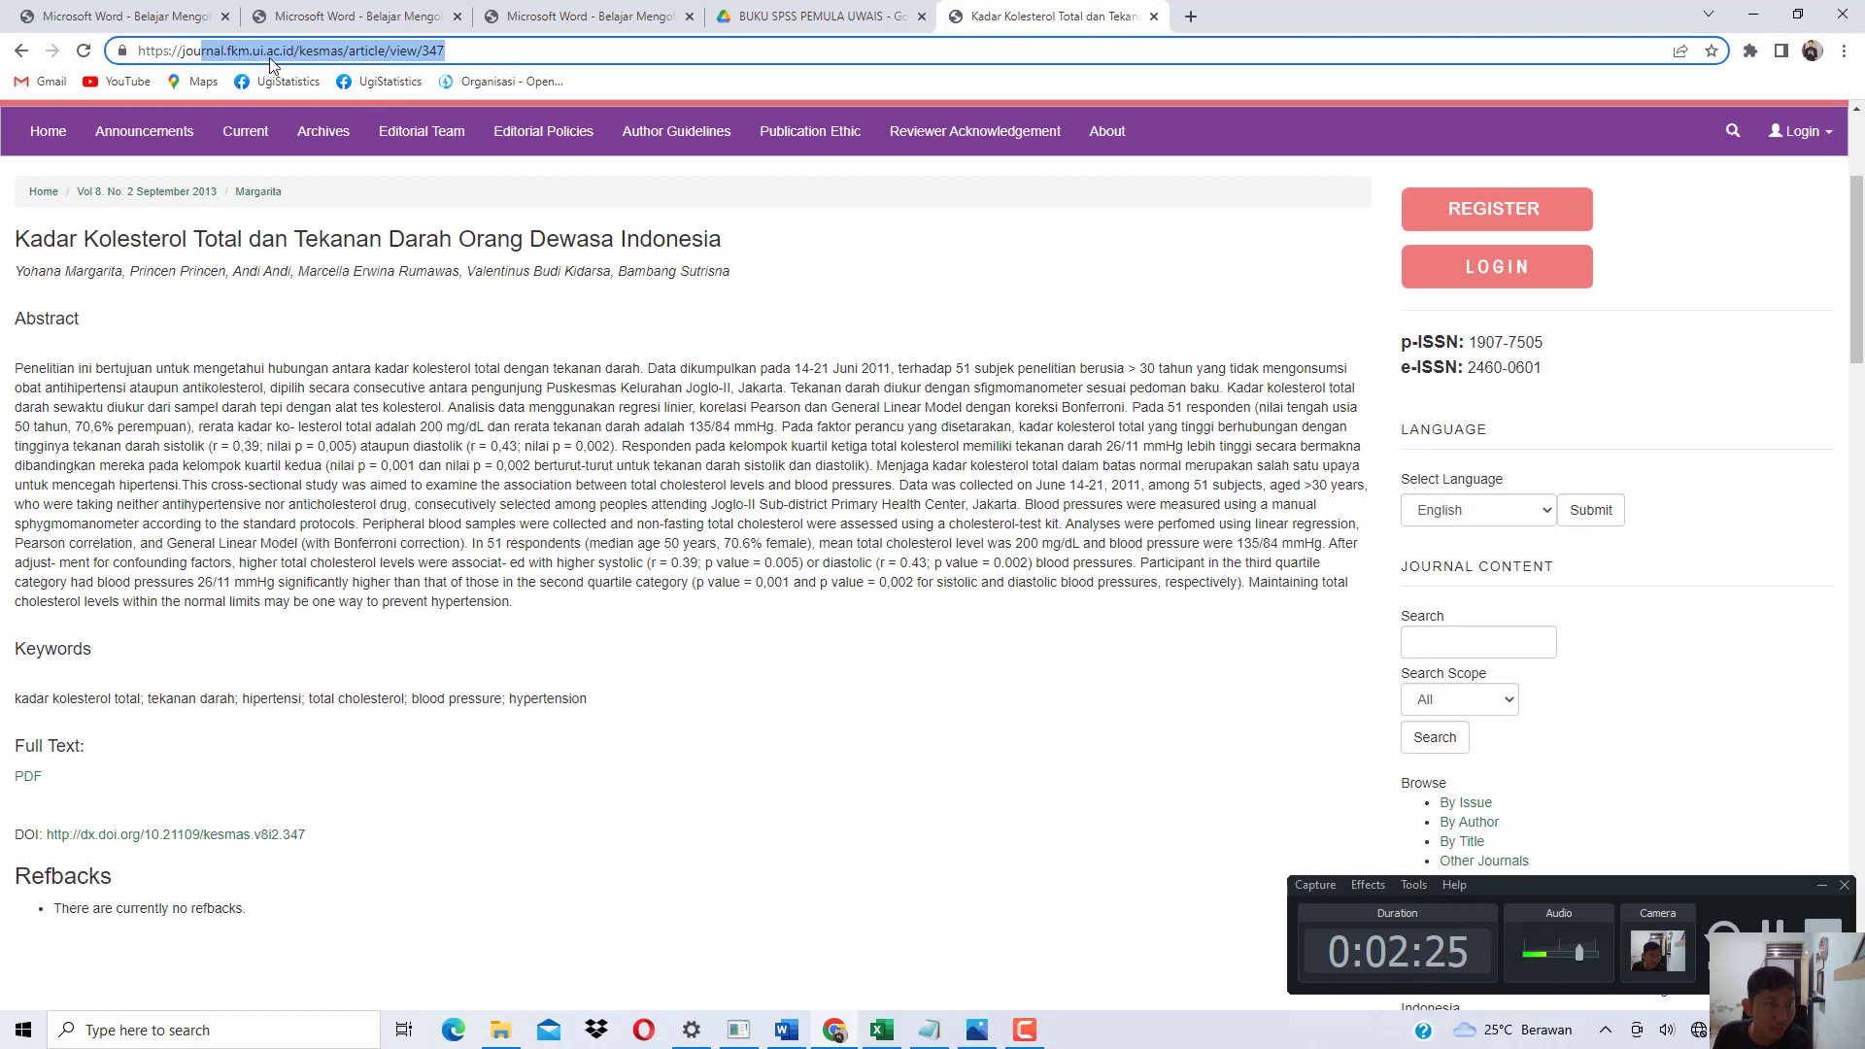
Return to the book PDF and examine the cholesterol and systolic blood pressure columns of Tabel 9.1.
{"action": "left_click", "coordinate": [1754, 13]}
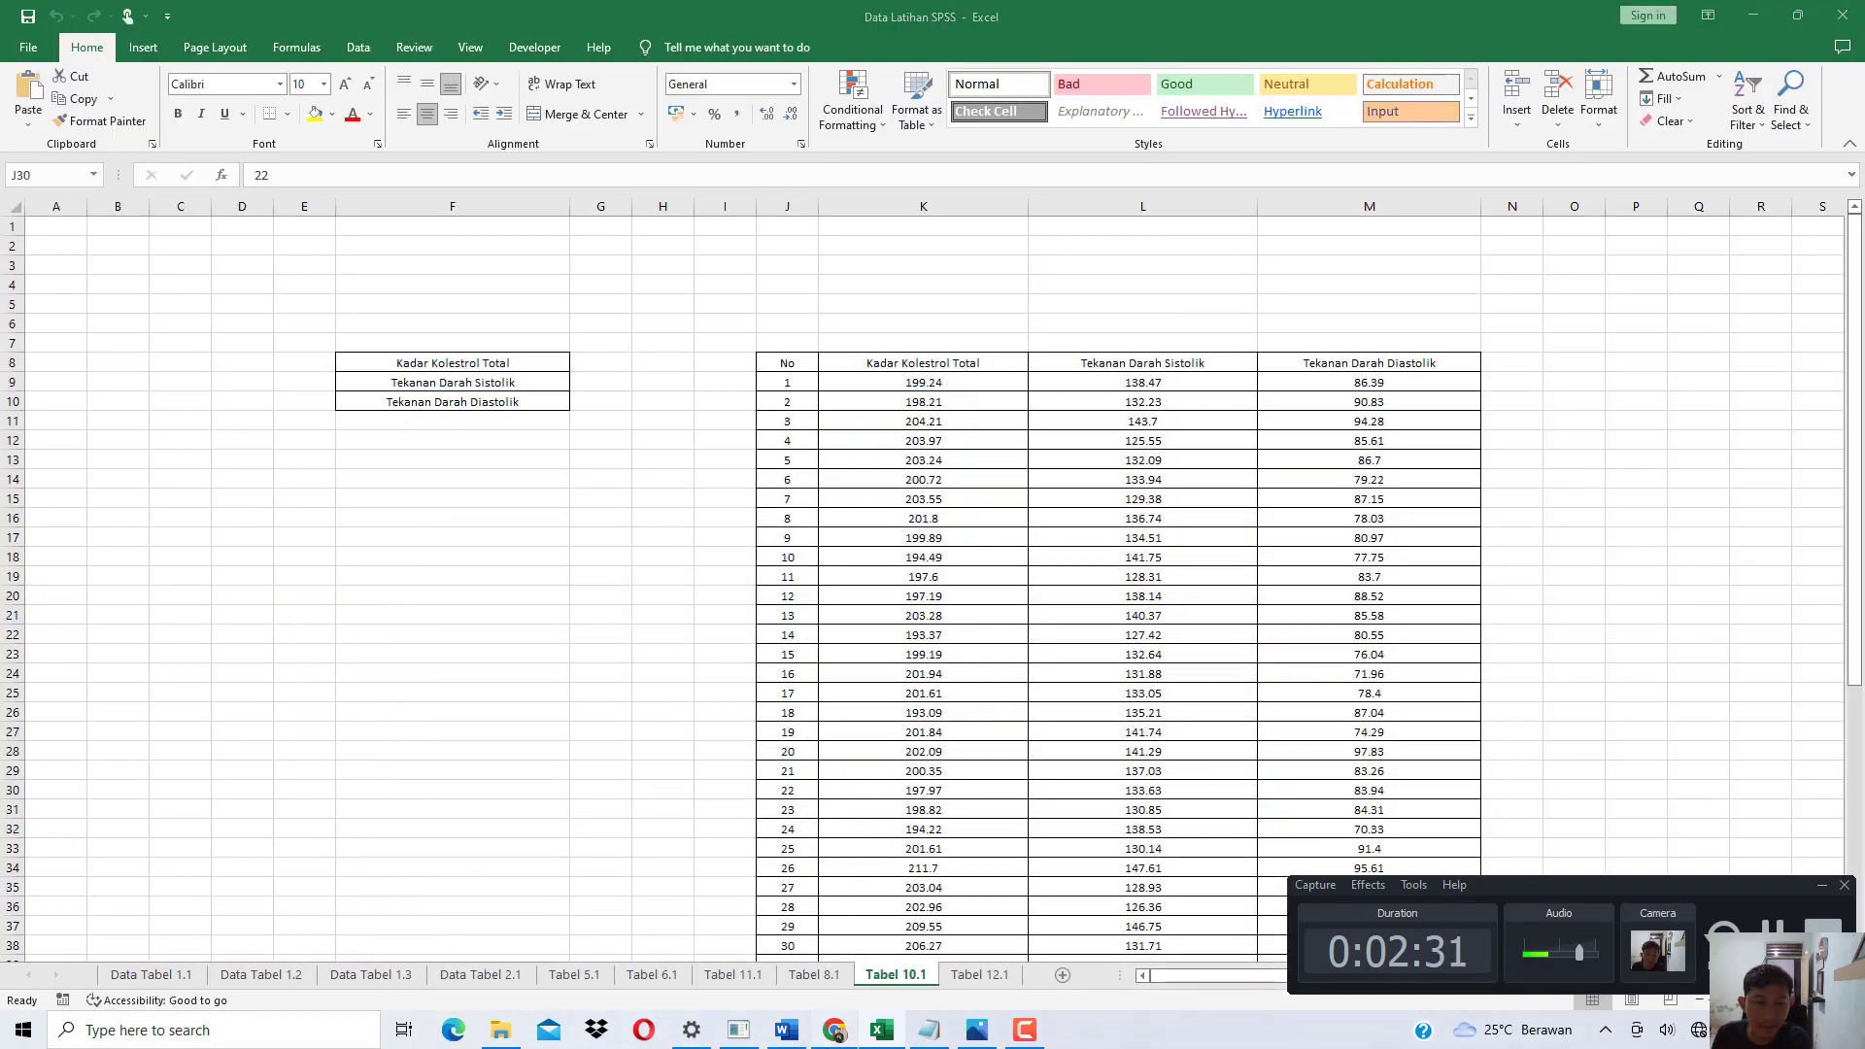
{"action": "key", "text": "alt+Tab"}
{"action": "left_click", "coordinate": [649, 13]}
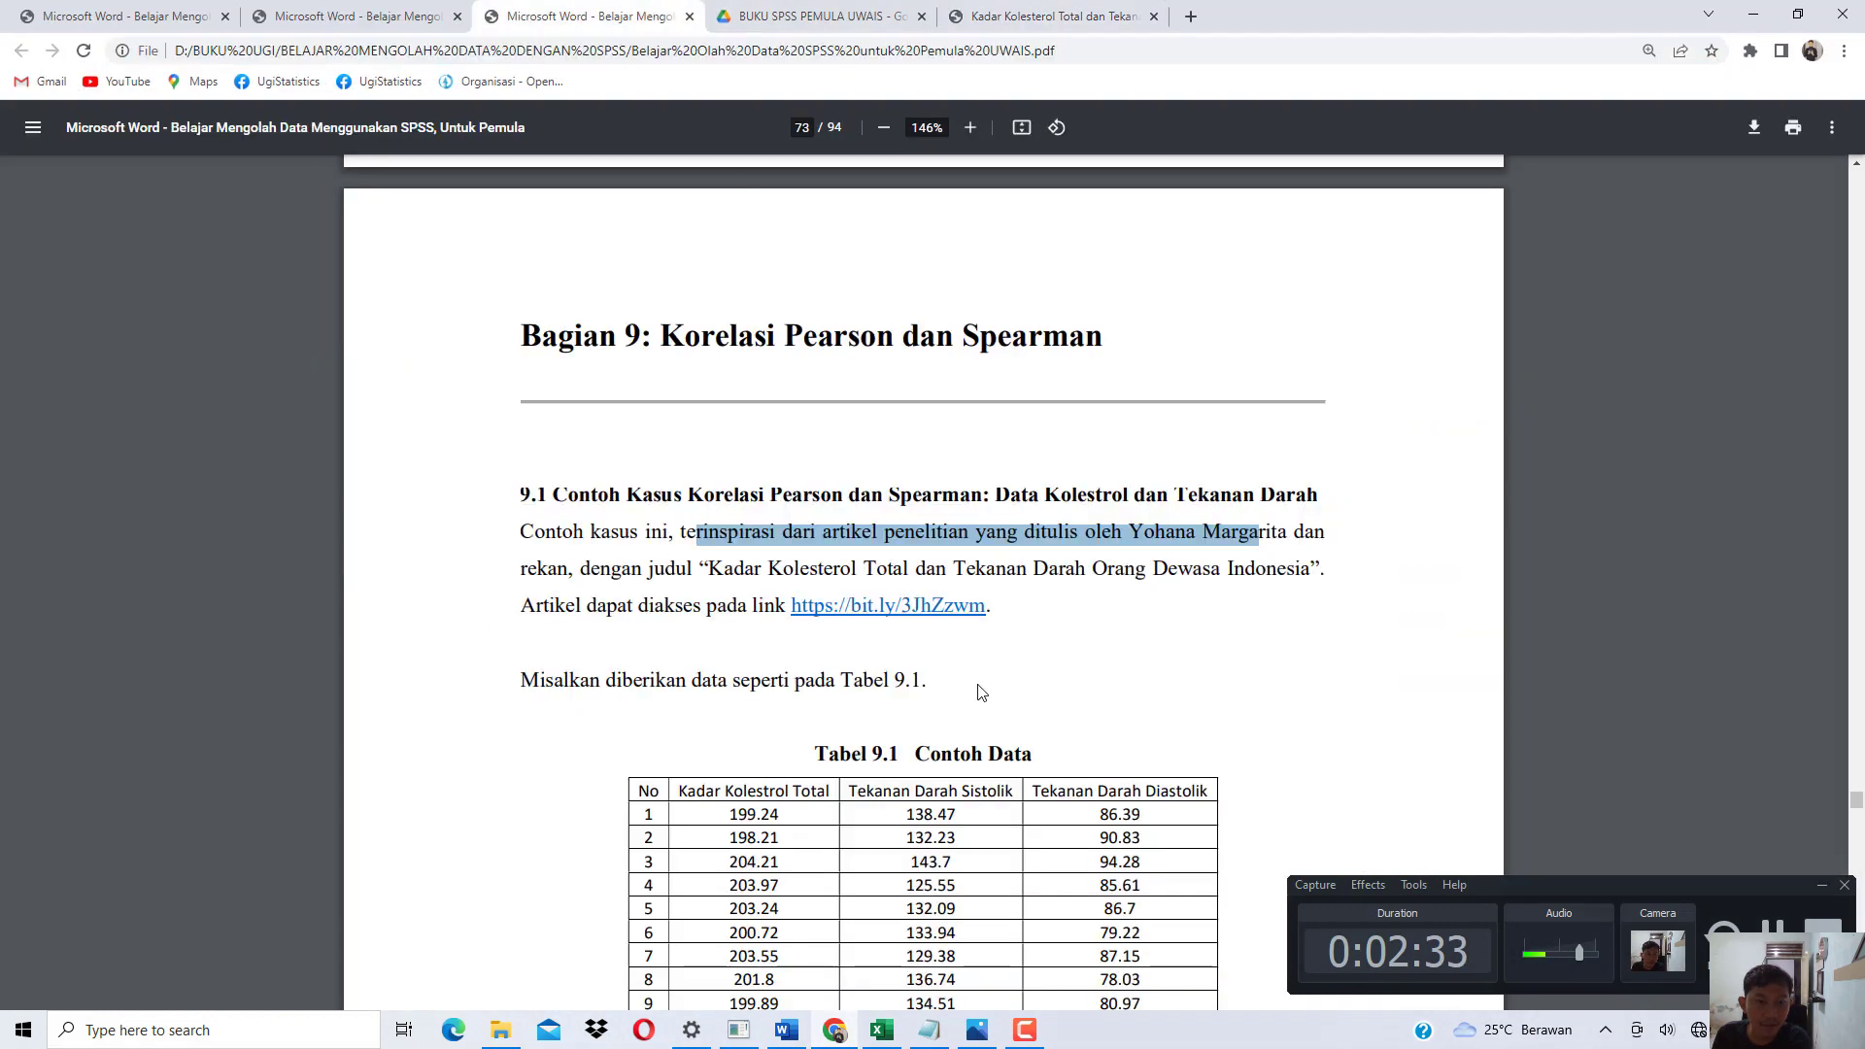
{"action": "scroll", "coordinate": [980, 692], "scroll_direction": "down", "scroll_amount": 5}
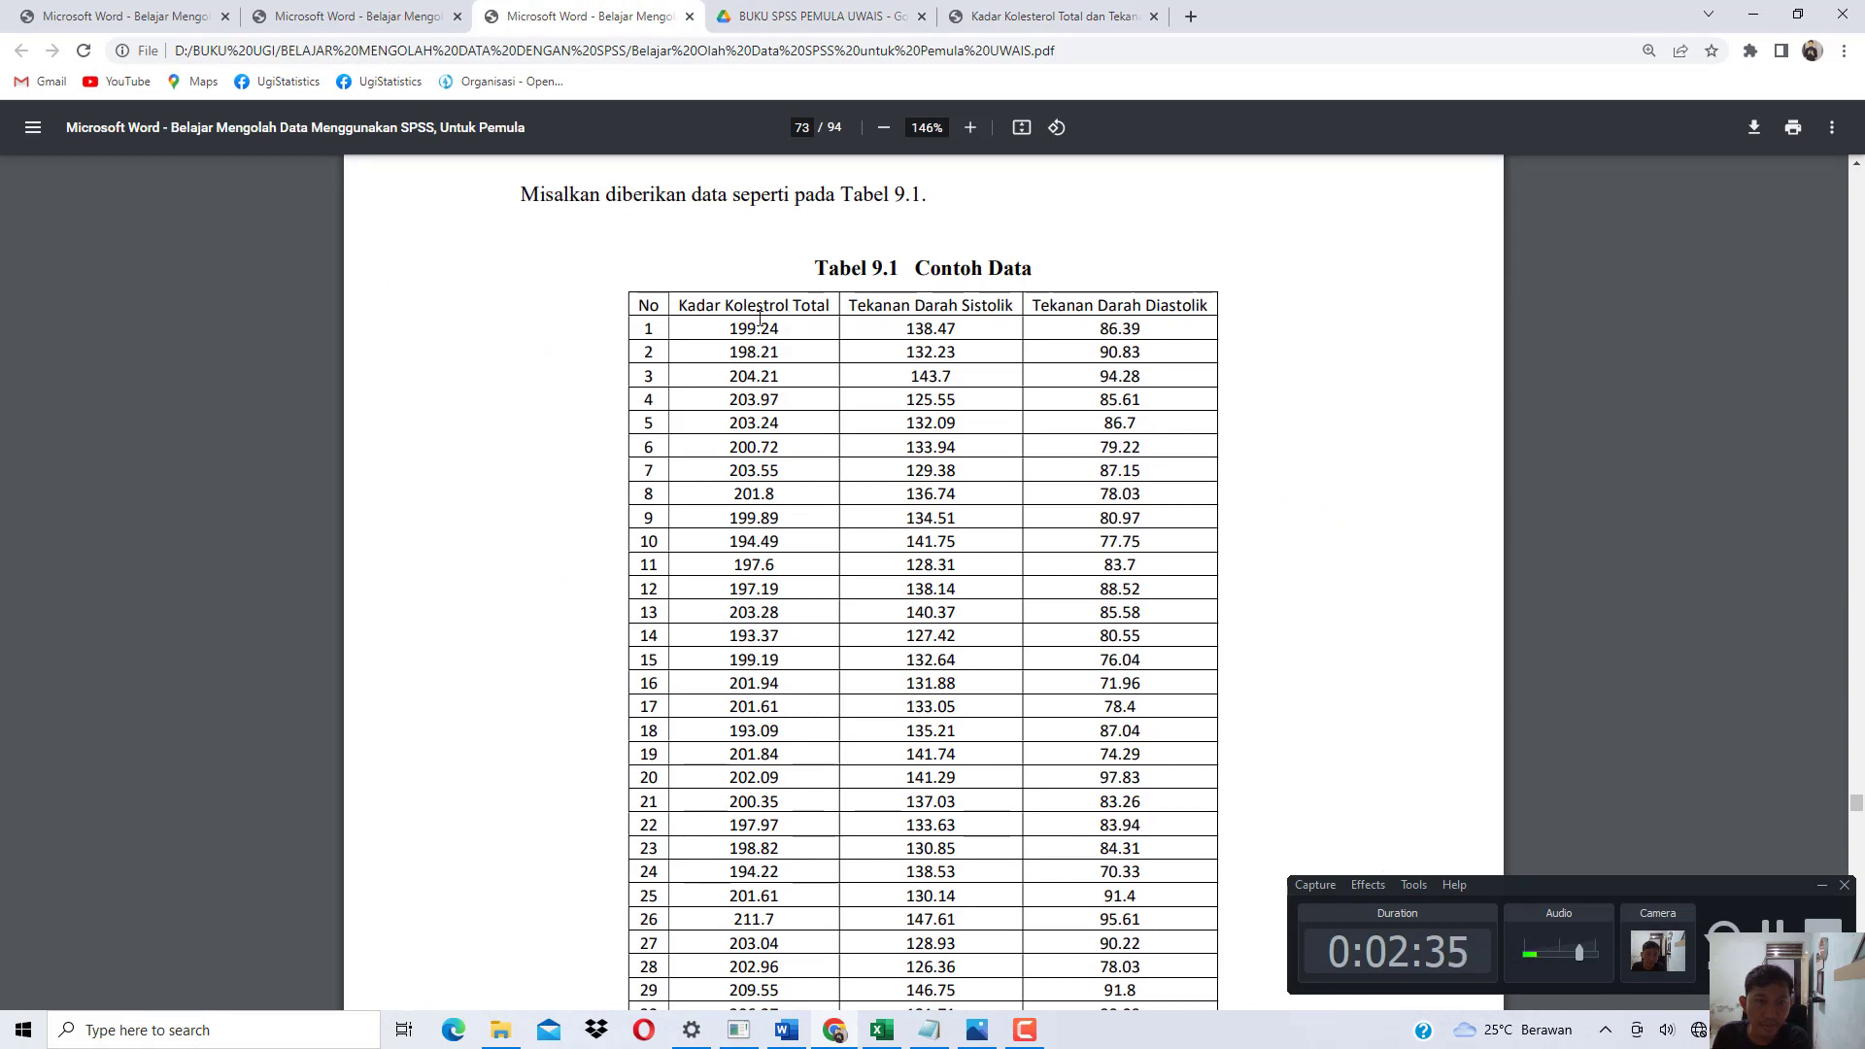
{"action": "left_click_drag", "start_coordinate": [690, 307], "coordinate": [759, 358]}
{"action": "left_click_drag", "start_coordinate": [882, 308], "coordinate": [983, 307]}
{"action": "left_click_drag", "start_coordinate": [867, 309], "coordinate": [988, 309]}
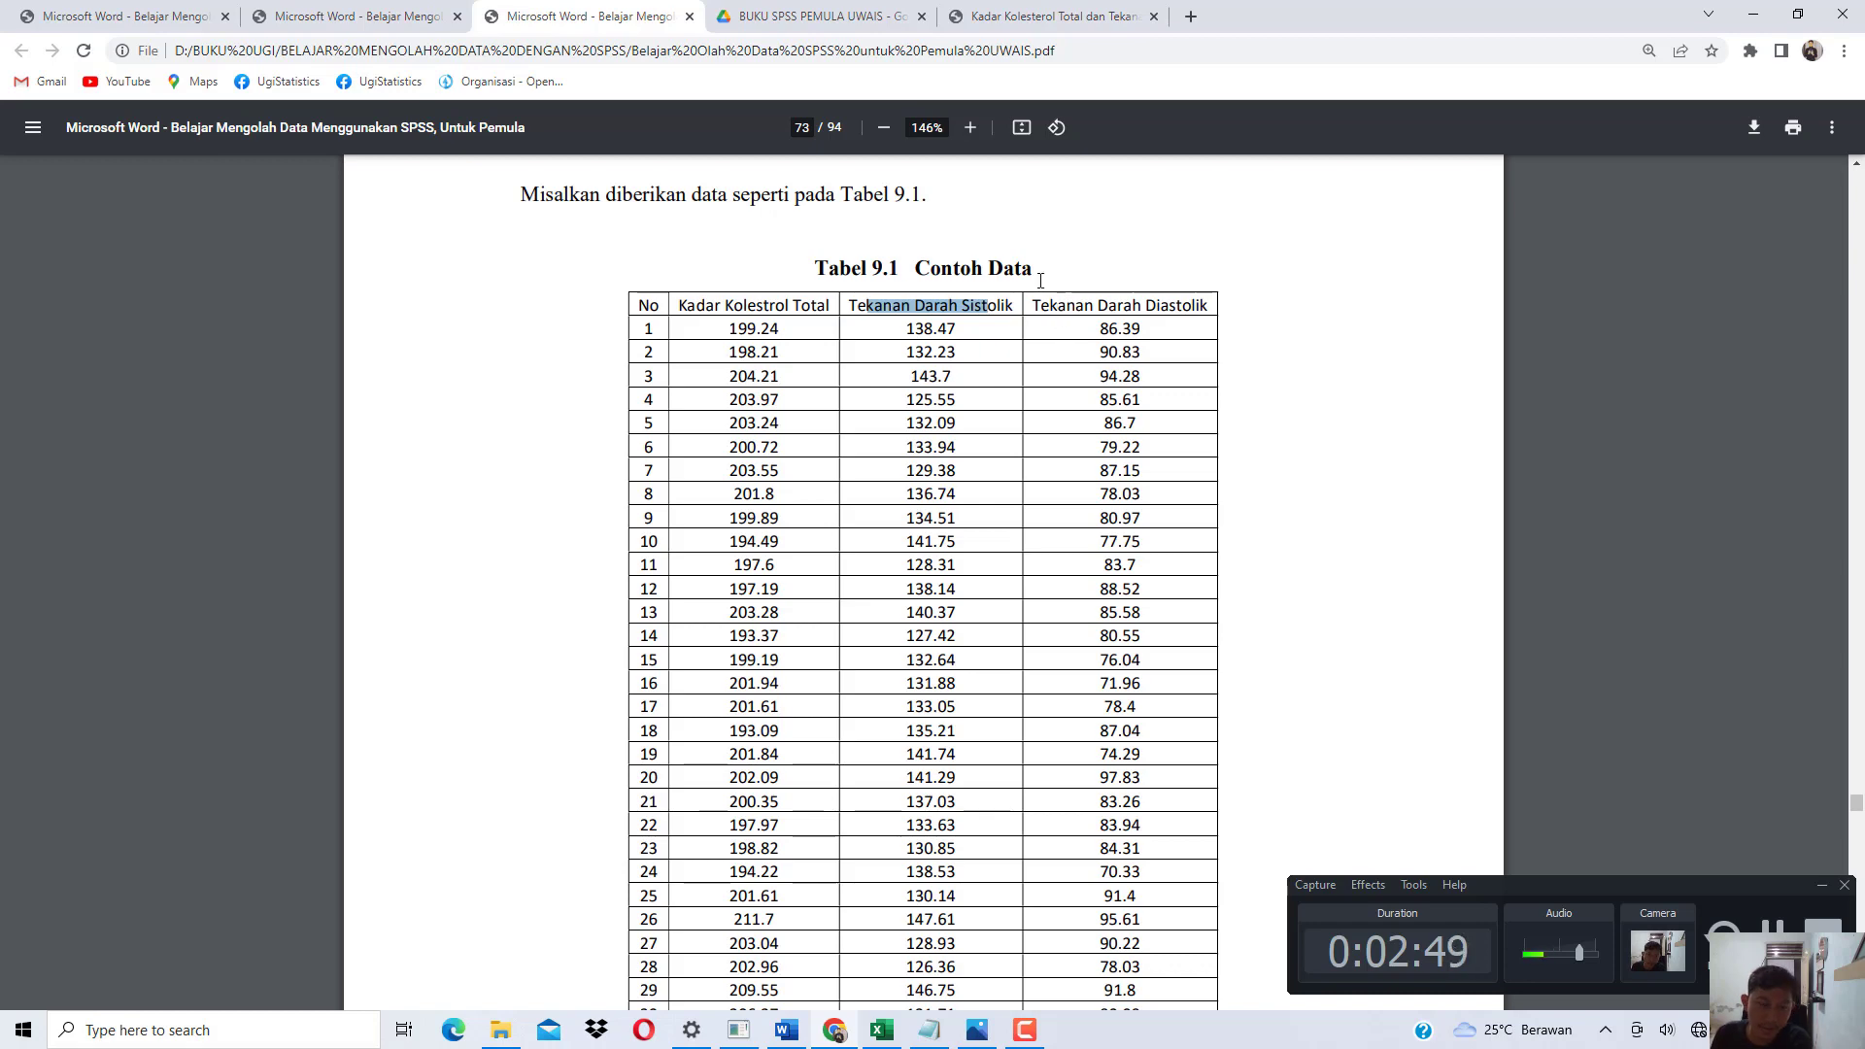
Look through all rows of Tabel 9.1 across both pages and return to the table's header.
{"action": "scroll", "coordinate": [947, 482], "scroll_direction": "down", "scroll_amount": 7}
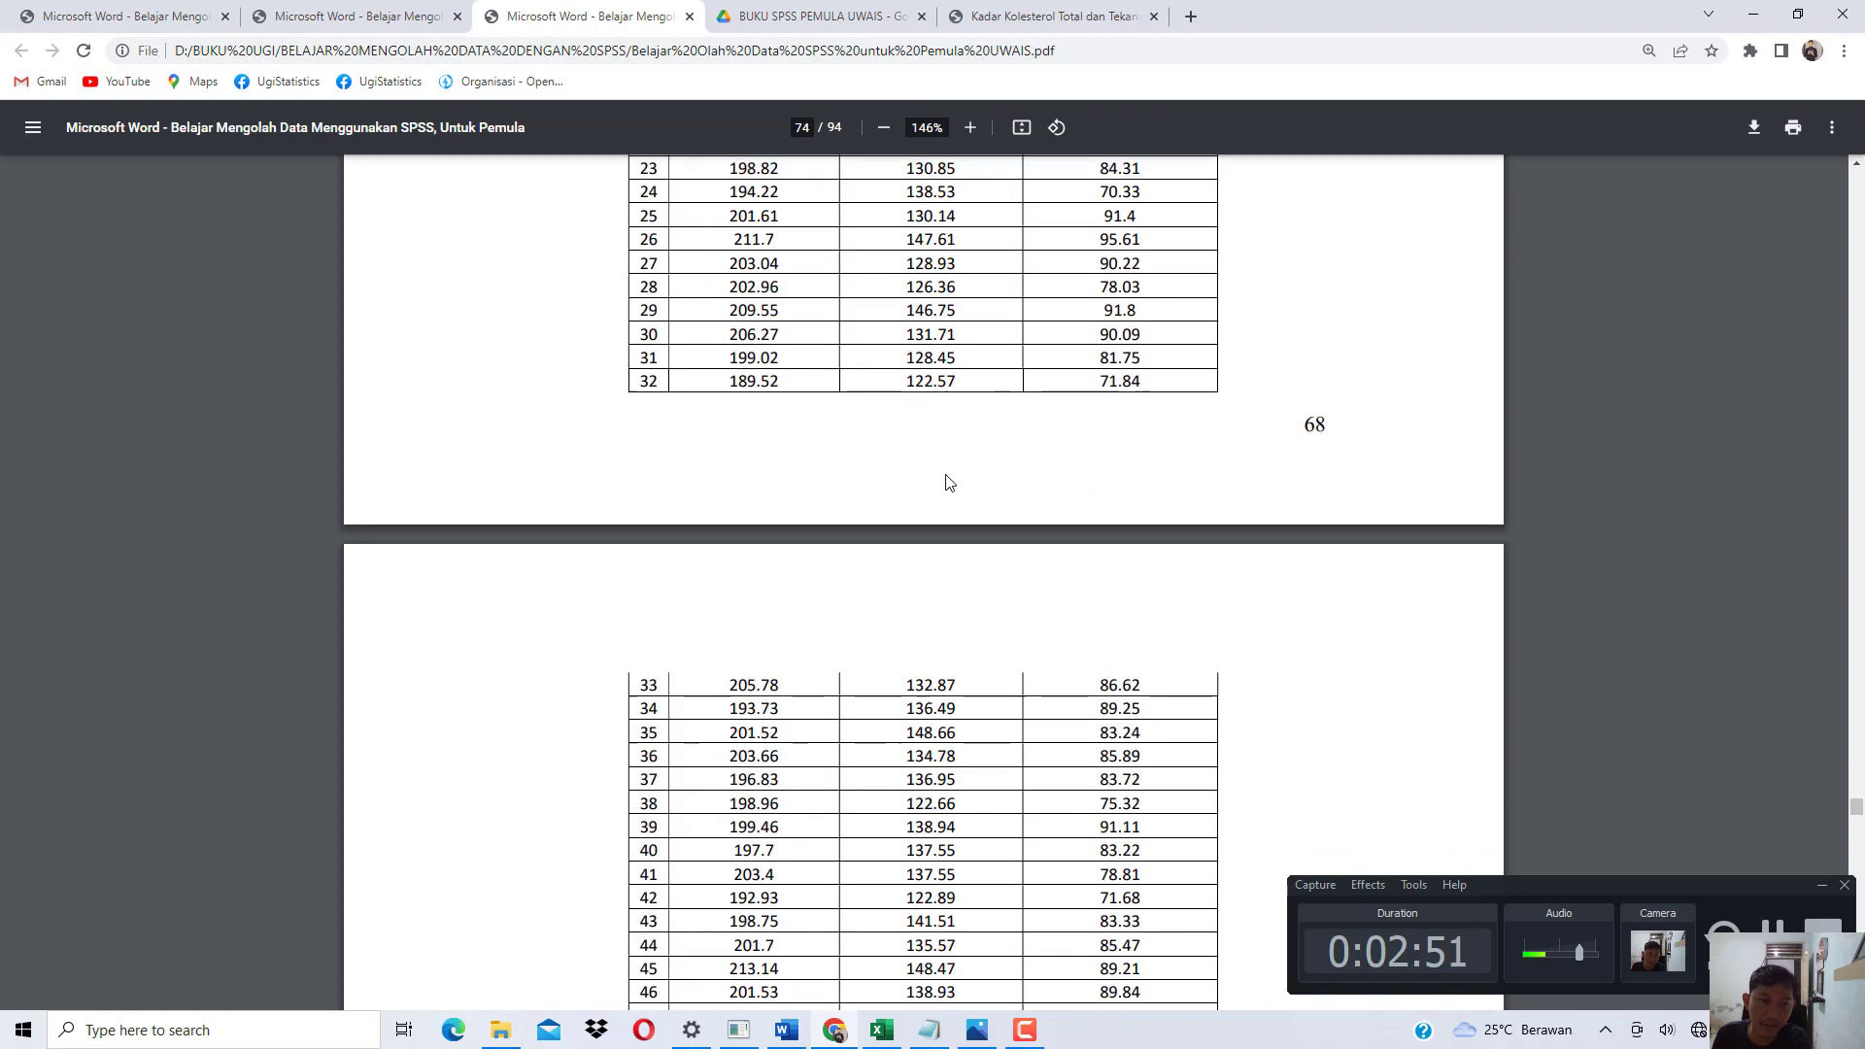
{"action": "scroll", "coordinate": [947, 482], "scroll_direction": "down", "scroll_amount": 9}
{"action": "scroll", "coordinate": [670, 604], "scroll_direction": "up", "scroll_amount": 4}
{"action": "left_click_drag", "start_coordinate": [657, 627], "coordinate": [648, 627]}
{"action": "scroll", "coordinate": [641, 544], "scroll_direction": "up", "scroll_amount": 12}
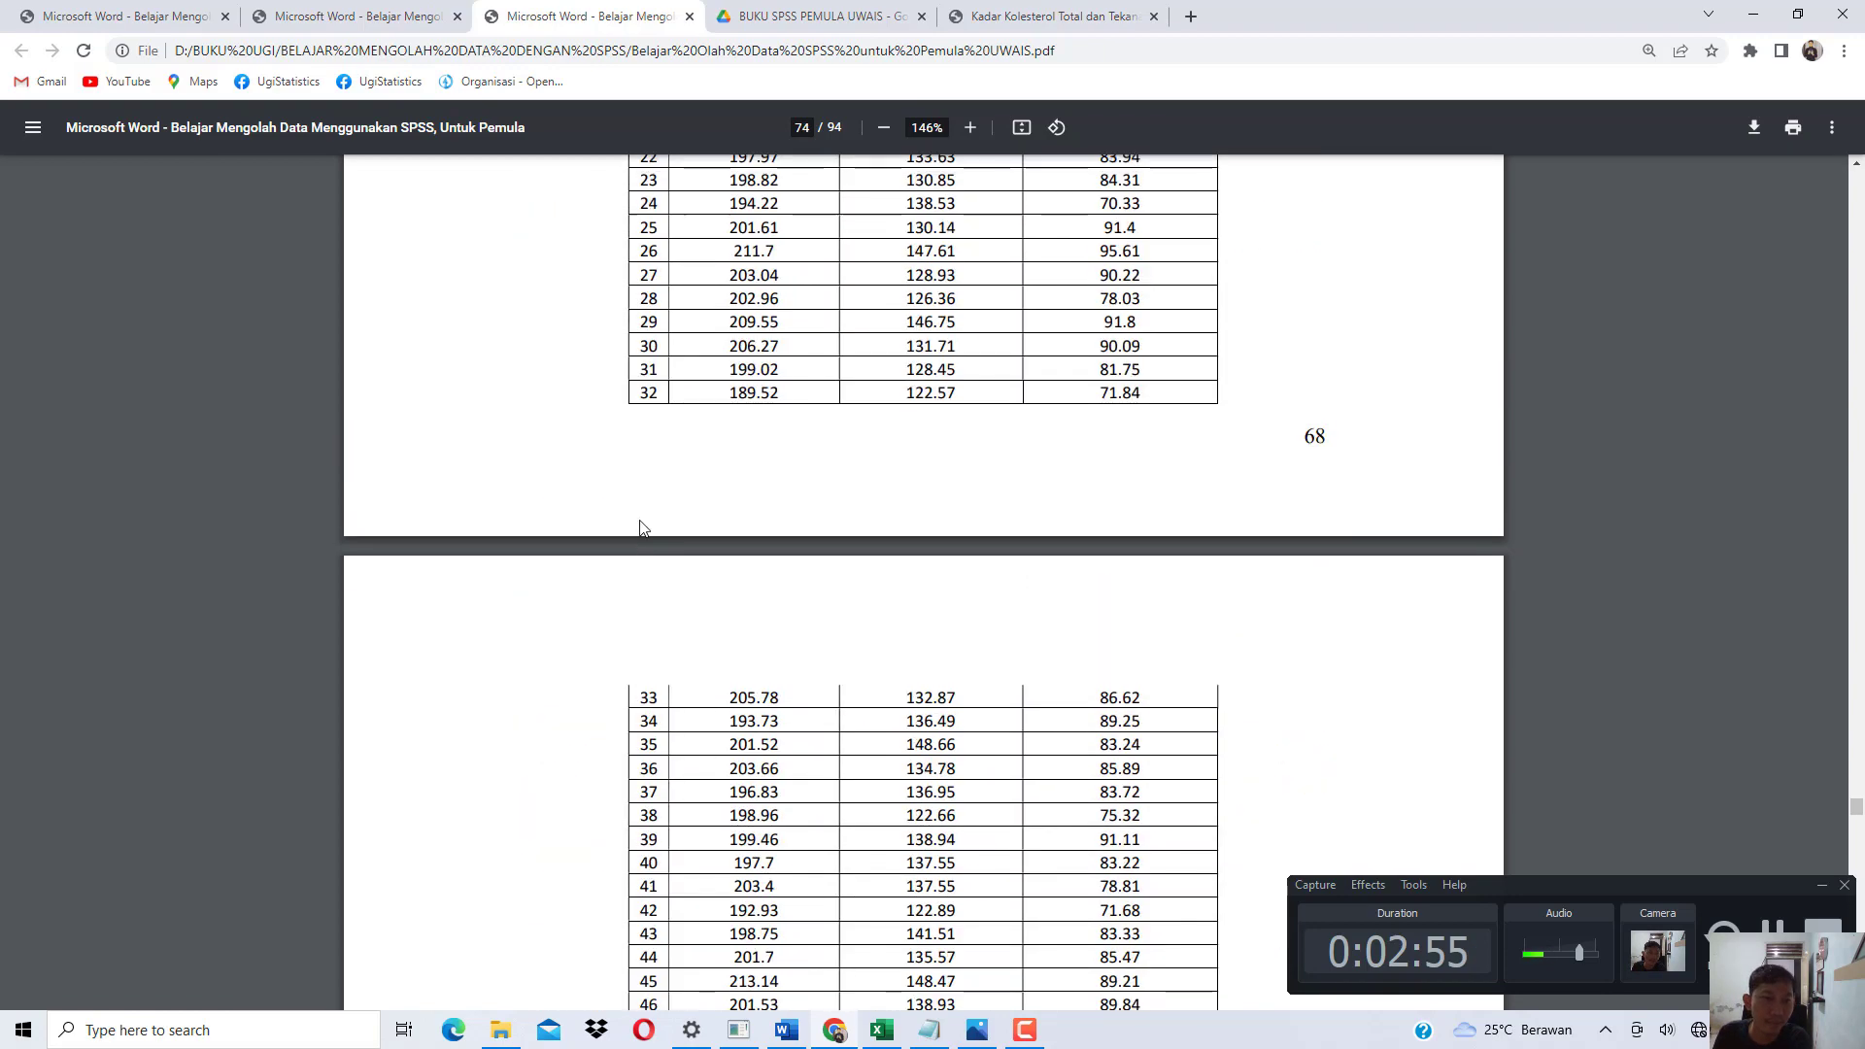
{"action": "scroll", "coordinate": [669, 466], "scroll_direction": "up", "scroll_amount": 1}
{"action": "scroll", "coordinate": [863, 391], "scroll_direction": "down", "scroll_amount": 3}
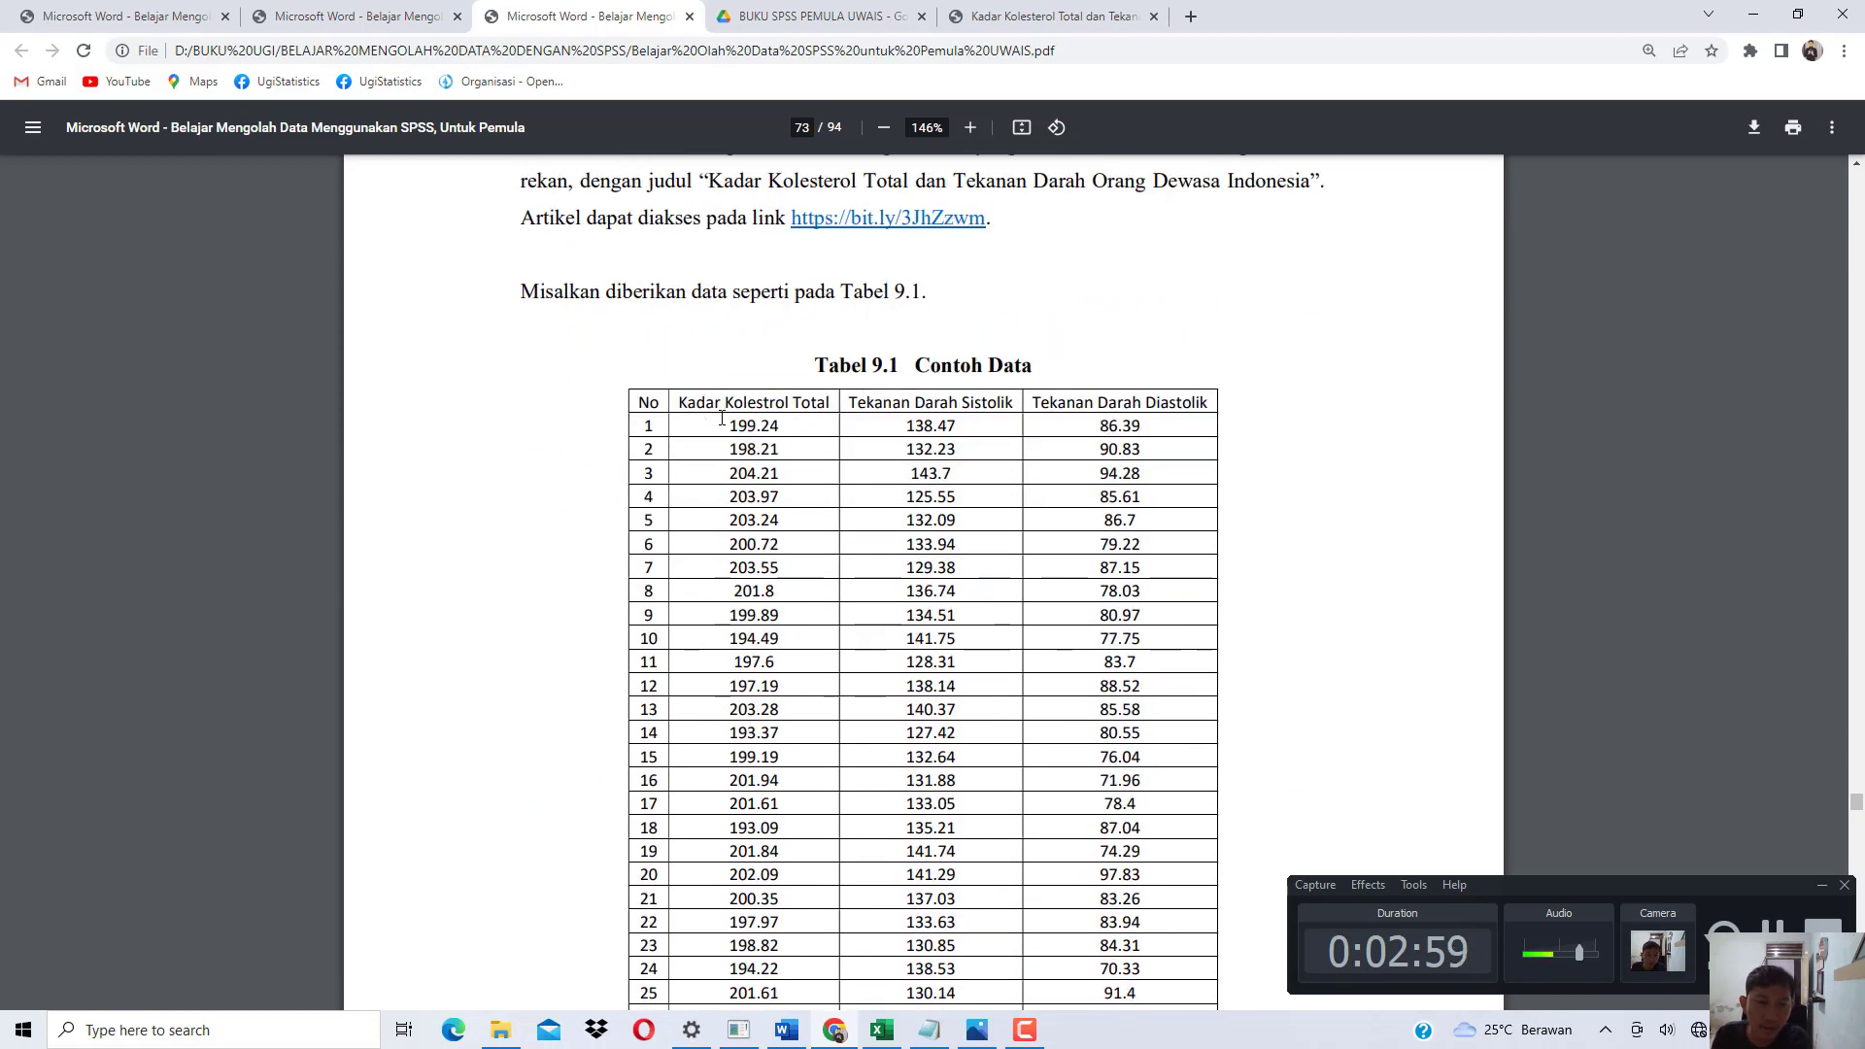
Review the three variable headings of Tabel 9.1, then view the Gambar 9.1 scatterplot below the table.
{"action": "left_click_drag", "start_coordinate": [692, 403], "coordinate": [769, 402]}
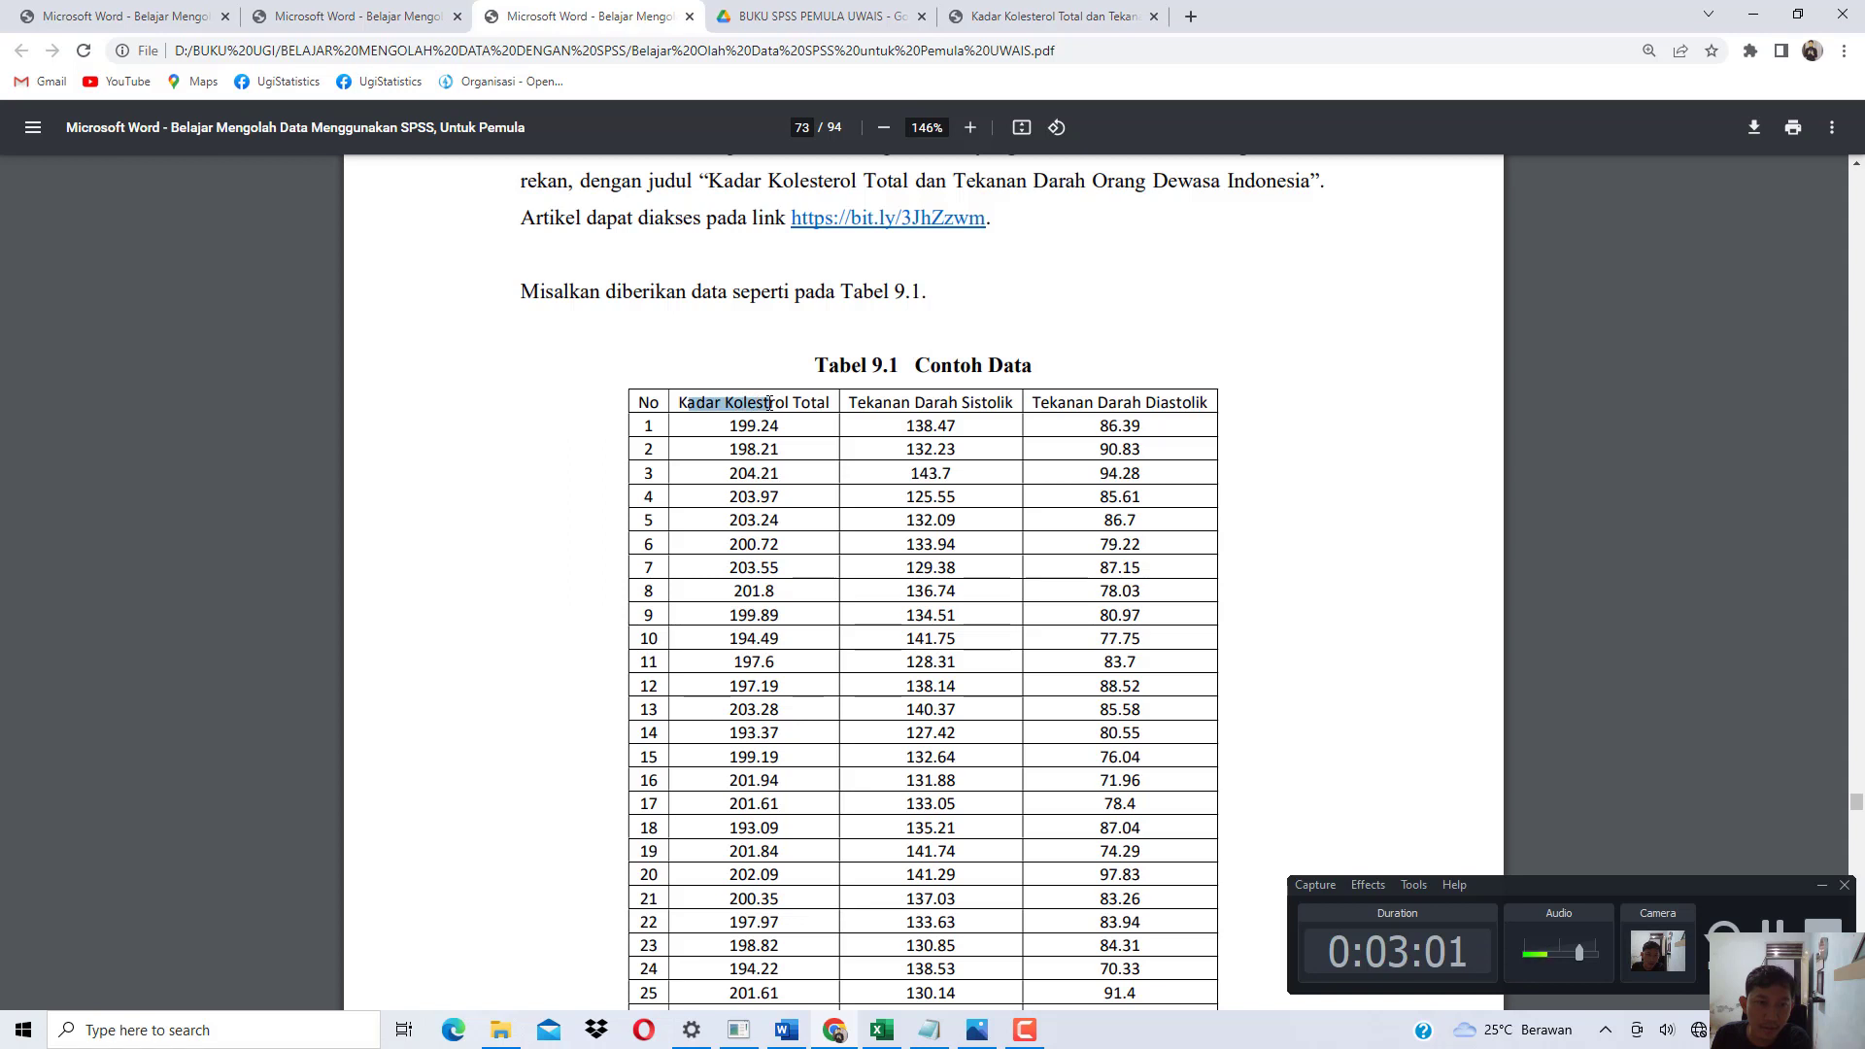
{"action": "left_click_drag", "start_coordinate": [927, 402], "coordinate": [995, 403]}
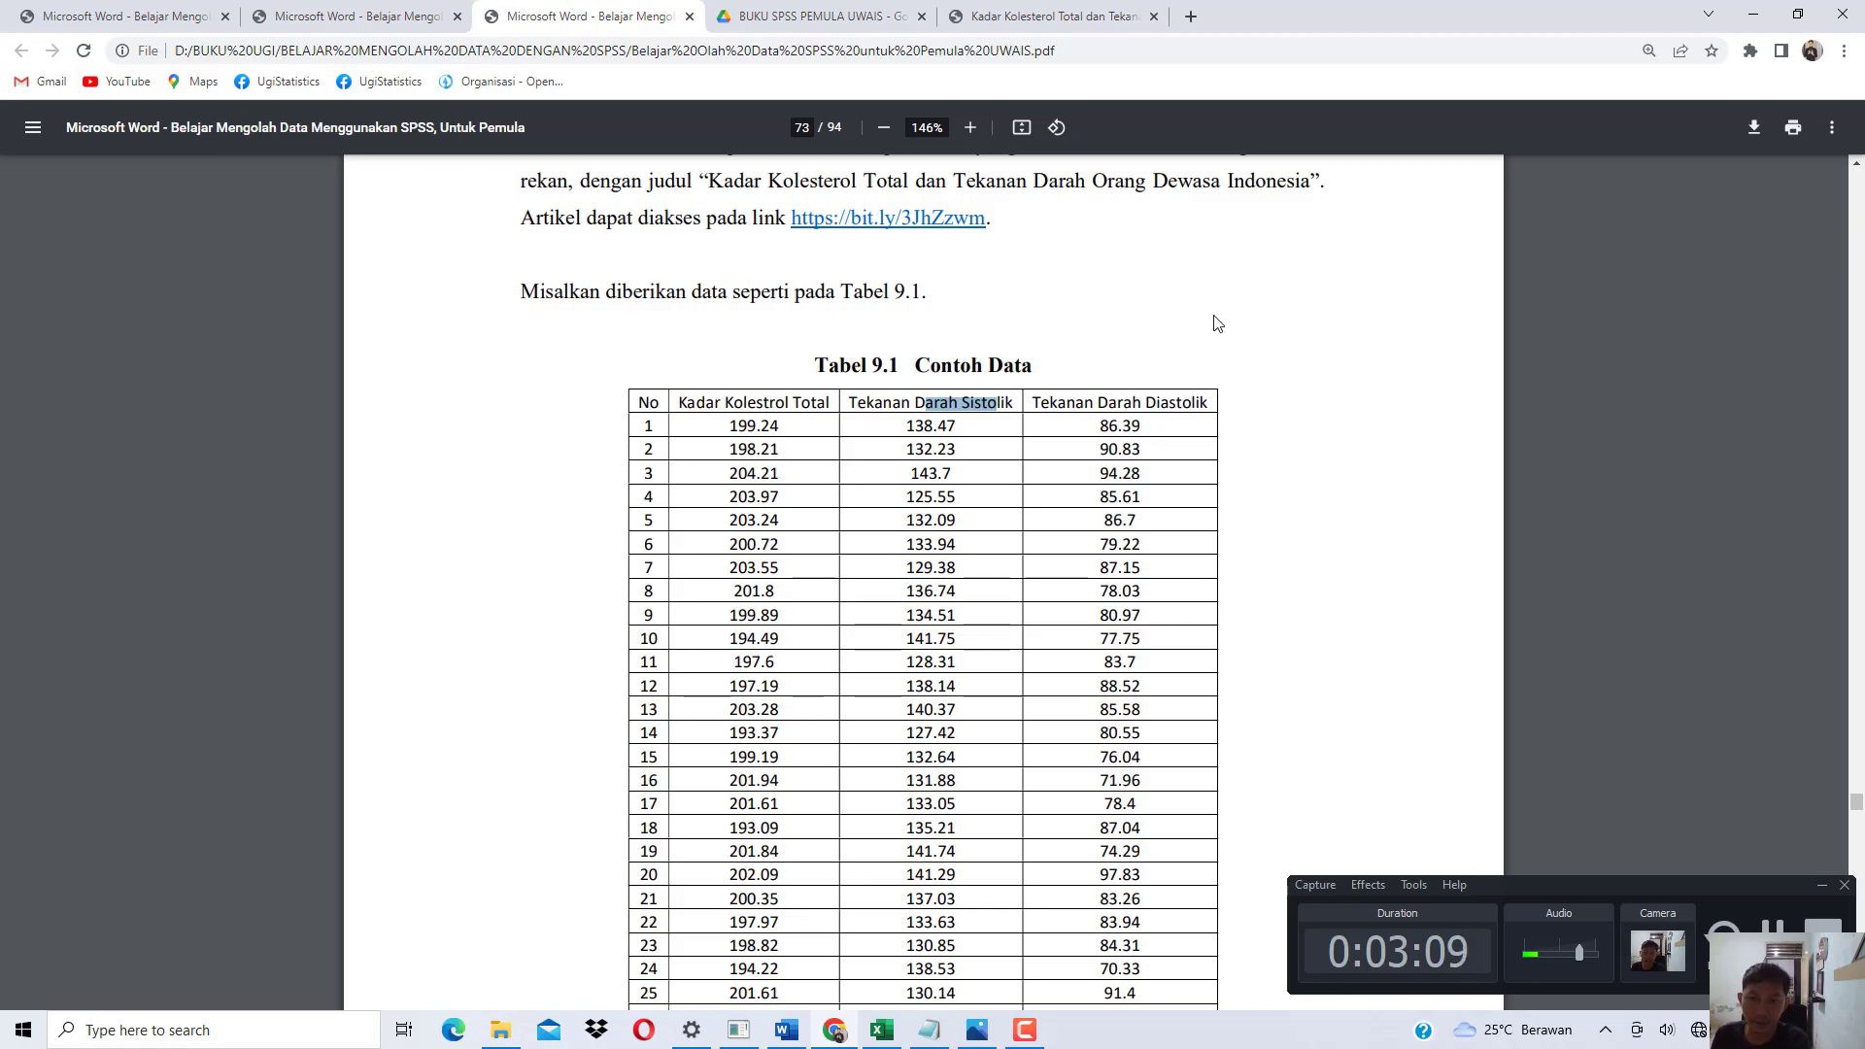
{"action": "left_click_drag", "start_coordinate": [1108, 402], "coordinate": [1175, 404]}
{"action": "scroll", "coordinate": [993, 489], "scroll_direction": "down", "scroll_amount": 10}
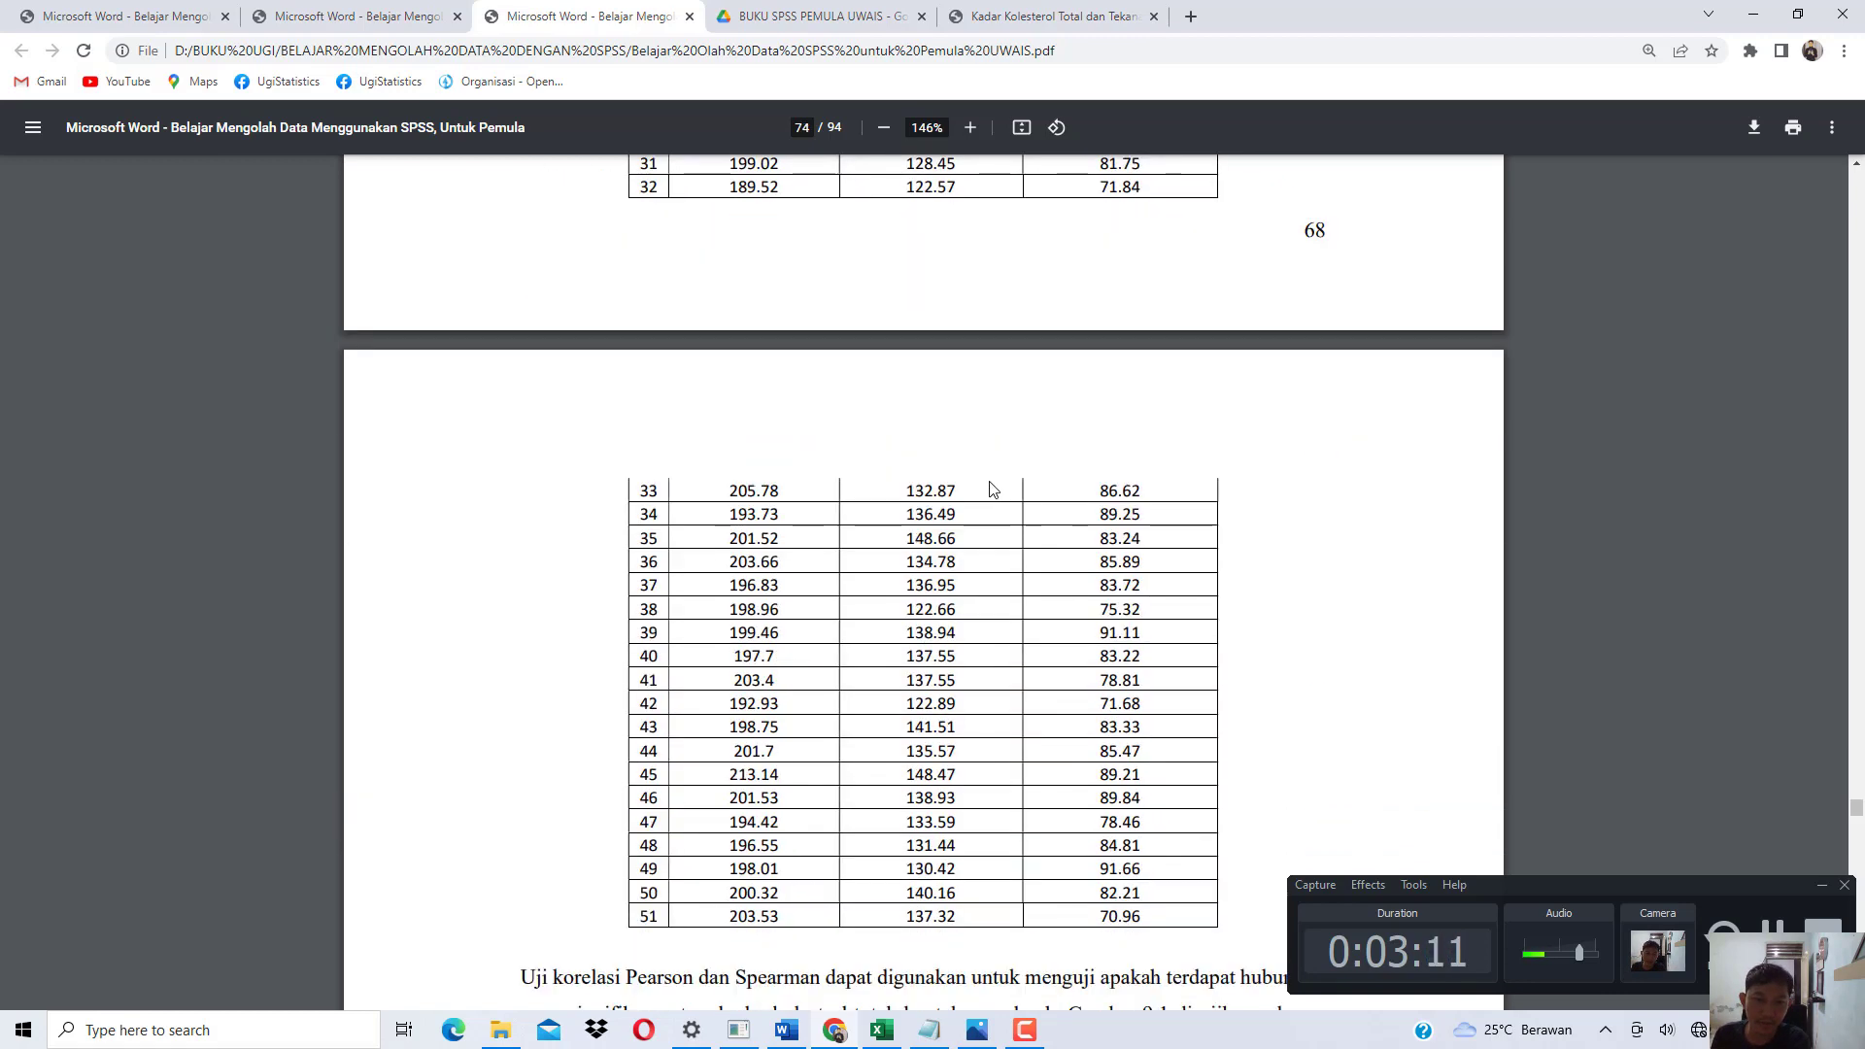
{"action": "scroll", "coordinate": [992, 489], "scroll_direction": "down", "scroll_amount": 8}
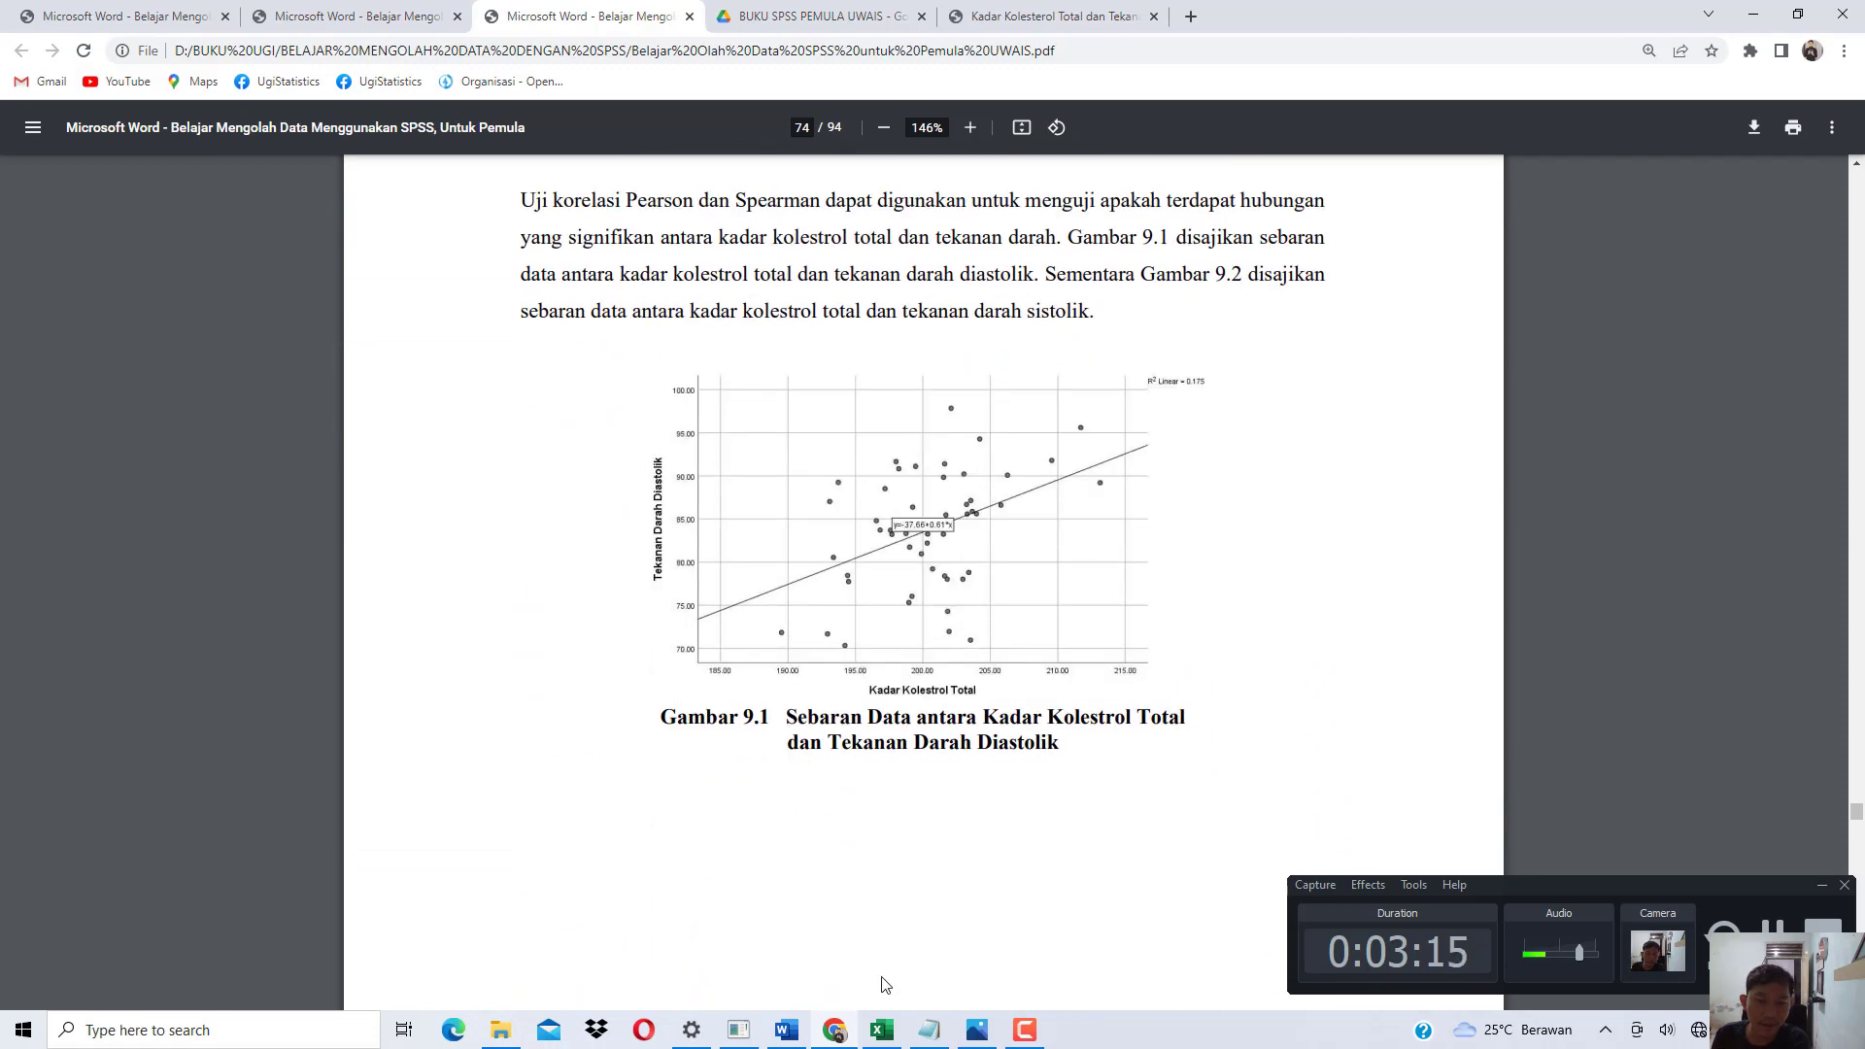
Reopen the Notepad notes, highlight the scatterplot question about cholesterol and systolic blood pressure, and minimize the notes again.
{"action": "left_click", "coordinate": [930, 1028]}
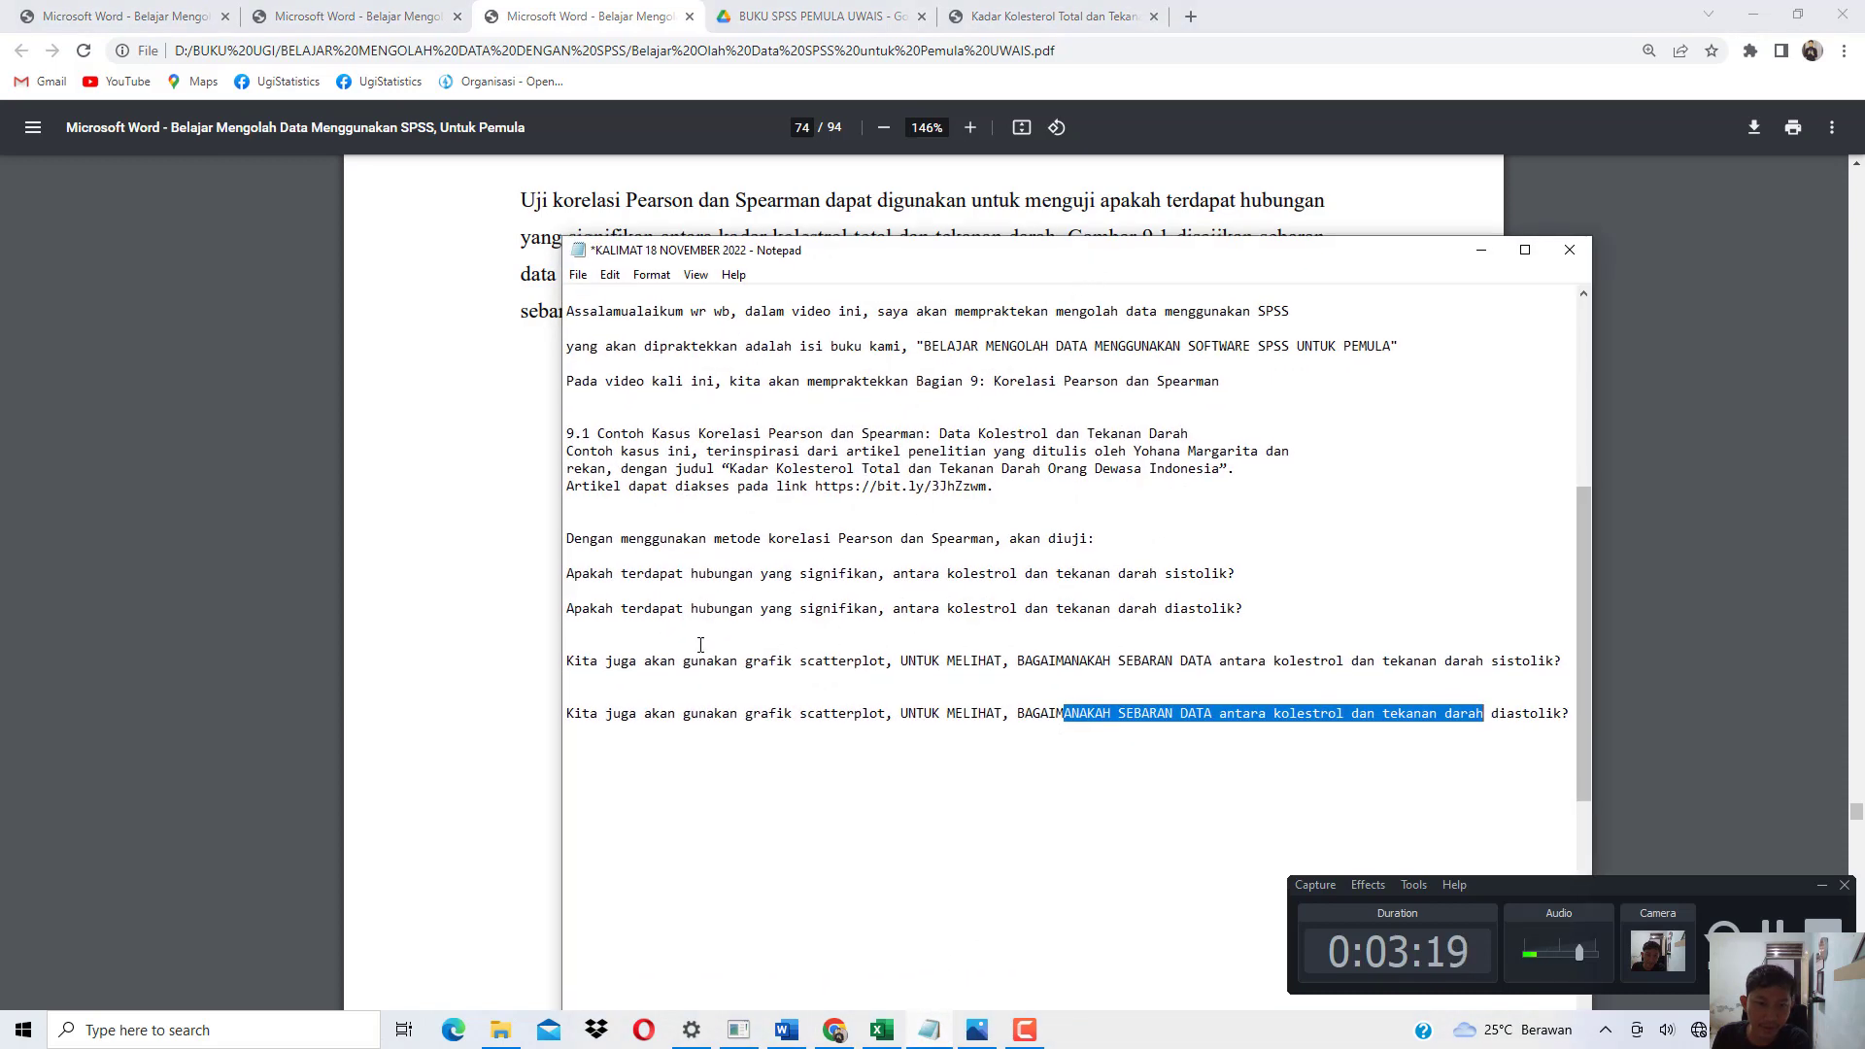
{"action": "left_click_drag", "start_coordinate": [738, 680], "coordinate": [1539, 661]}
{"action": "left_click", "coordinate": [779, 681]}
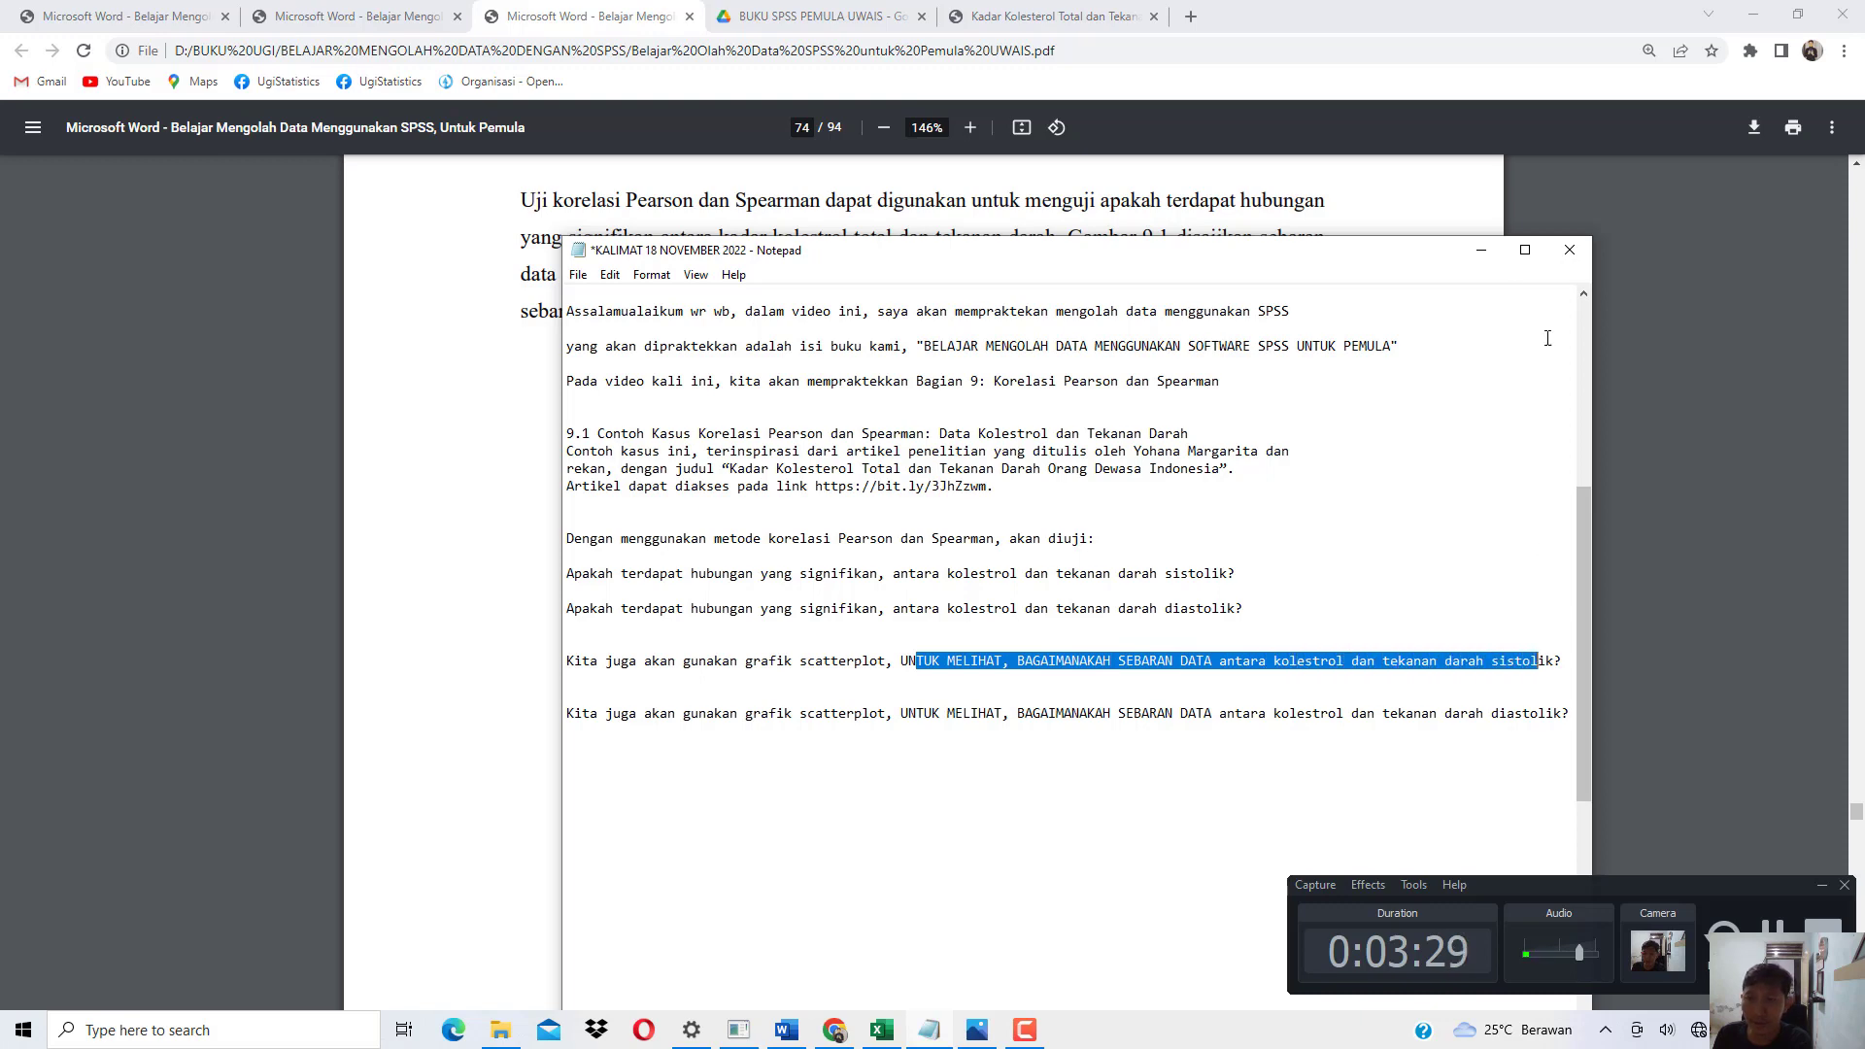
{"action": "left_click", "coordinate": [1481, 250]}
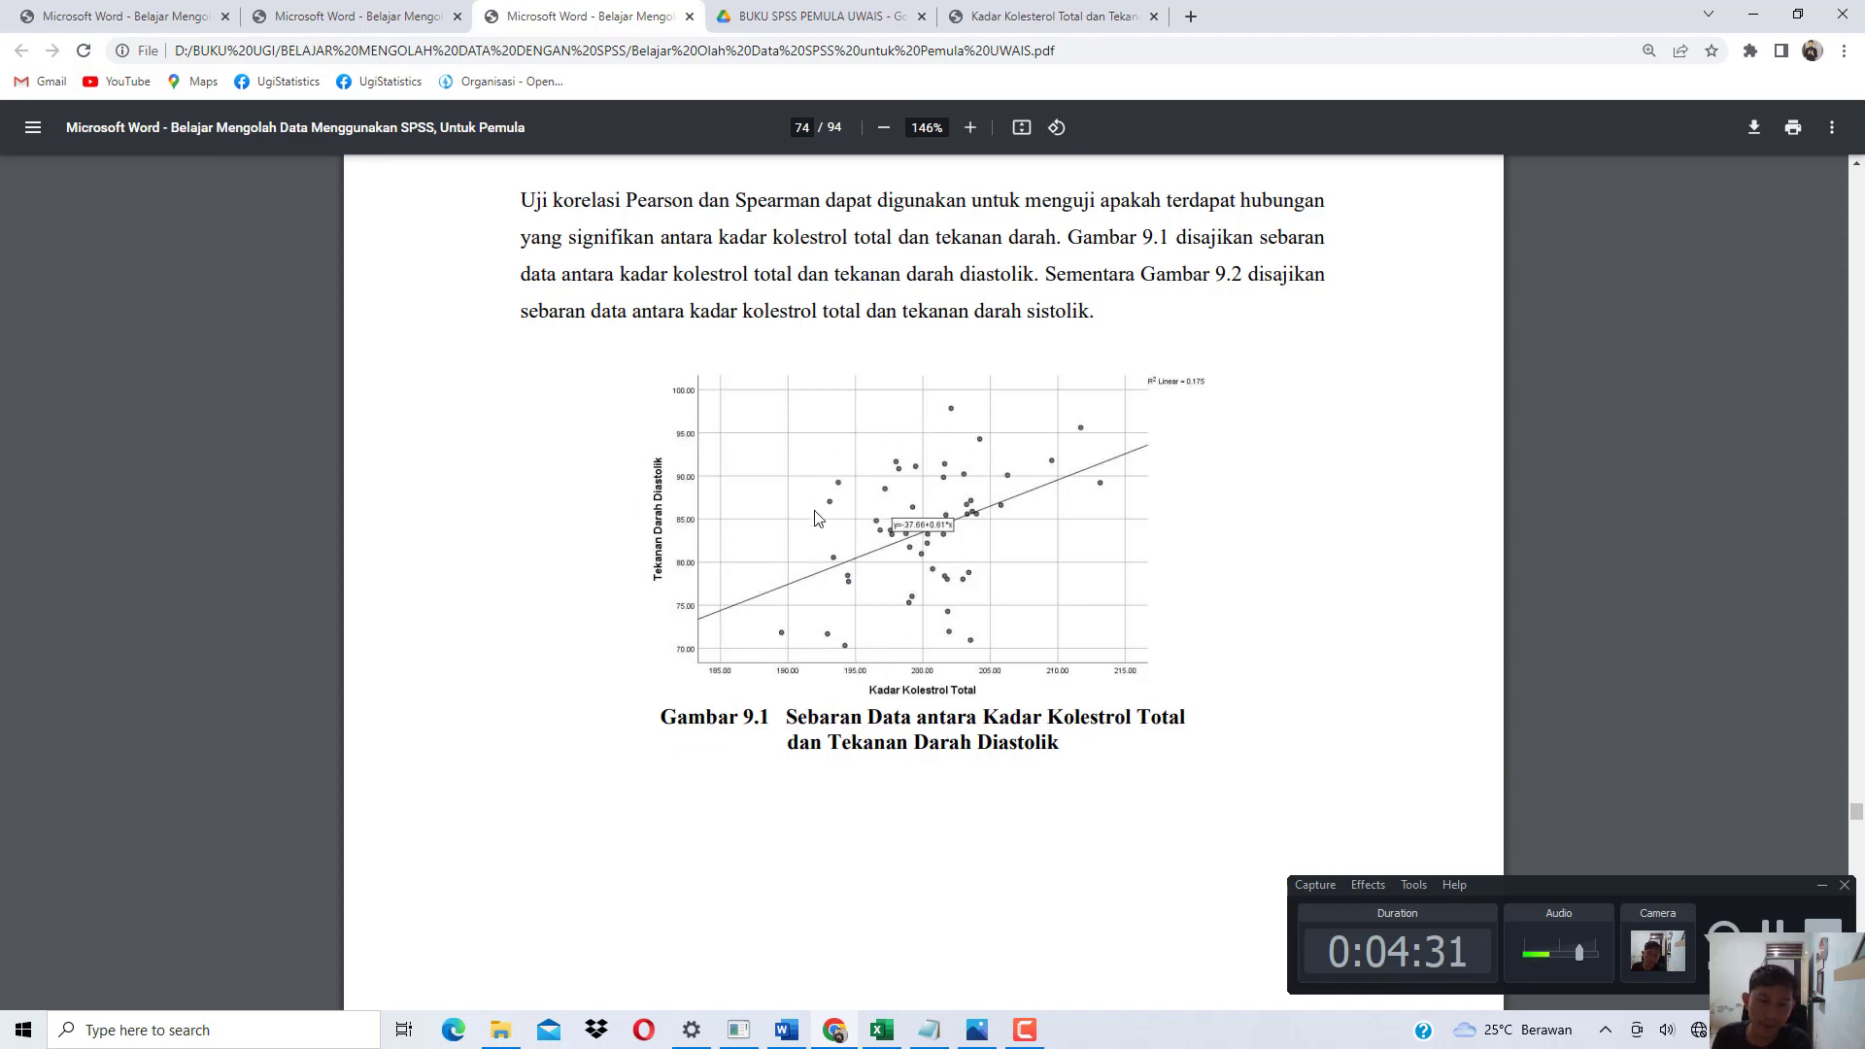
Examine the Gambar 9.2 scatterplot and its caption on total cholesterol and systolic blood pressure.
{"action": "scroll", "coordinate": [863, 508], "scroll_direction": "down", "scroll_amount": 10}
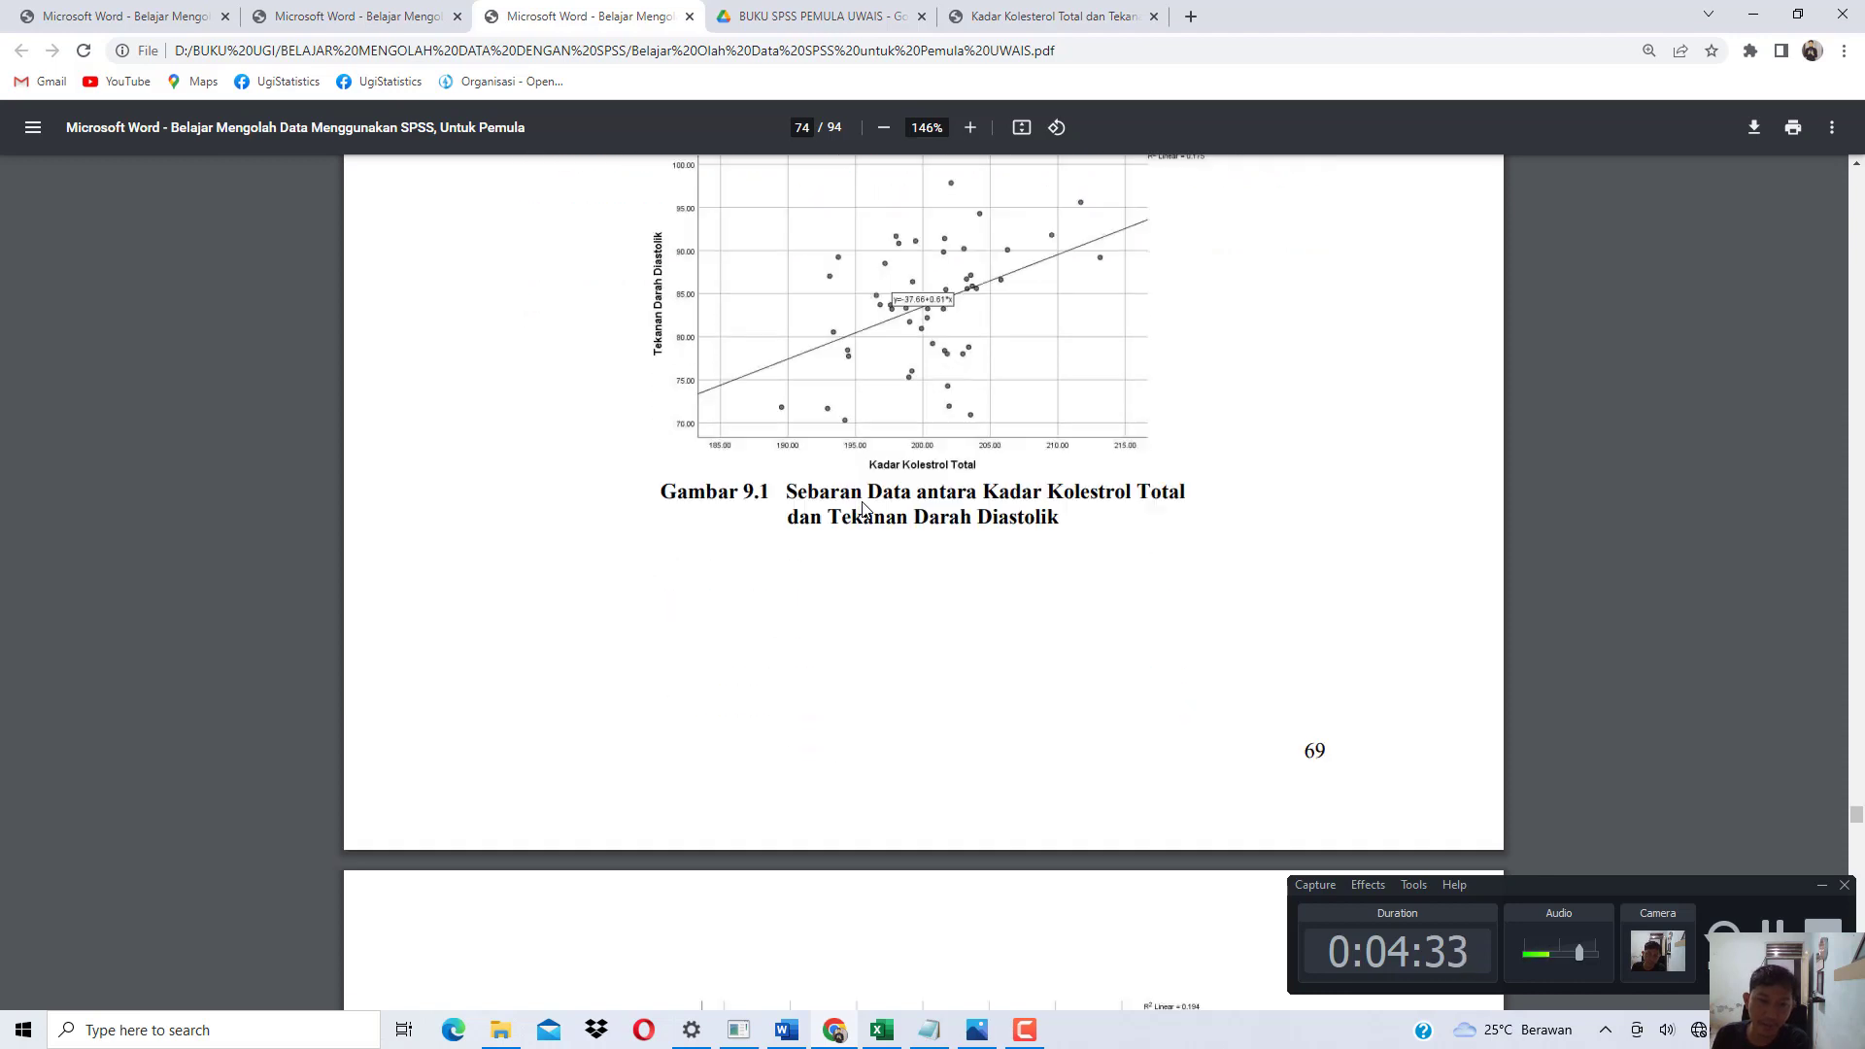
{"action": "left_click_drag", "start_coordinate": [839, 607], "coordinate": [865, 592]}
{"action": "left_click", "coordinate": [943, 610]}
{"action": "left_click_drag", "start_coordinate": [1015, 590], "coordinate": [1163, 593]}
{"action": "left_click_drag", "start_coordinate": [860, 619], "coordinate": [1013, 622]}
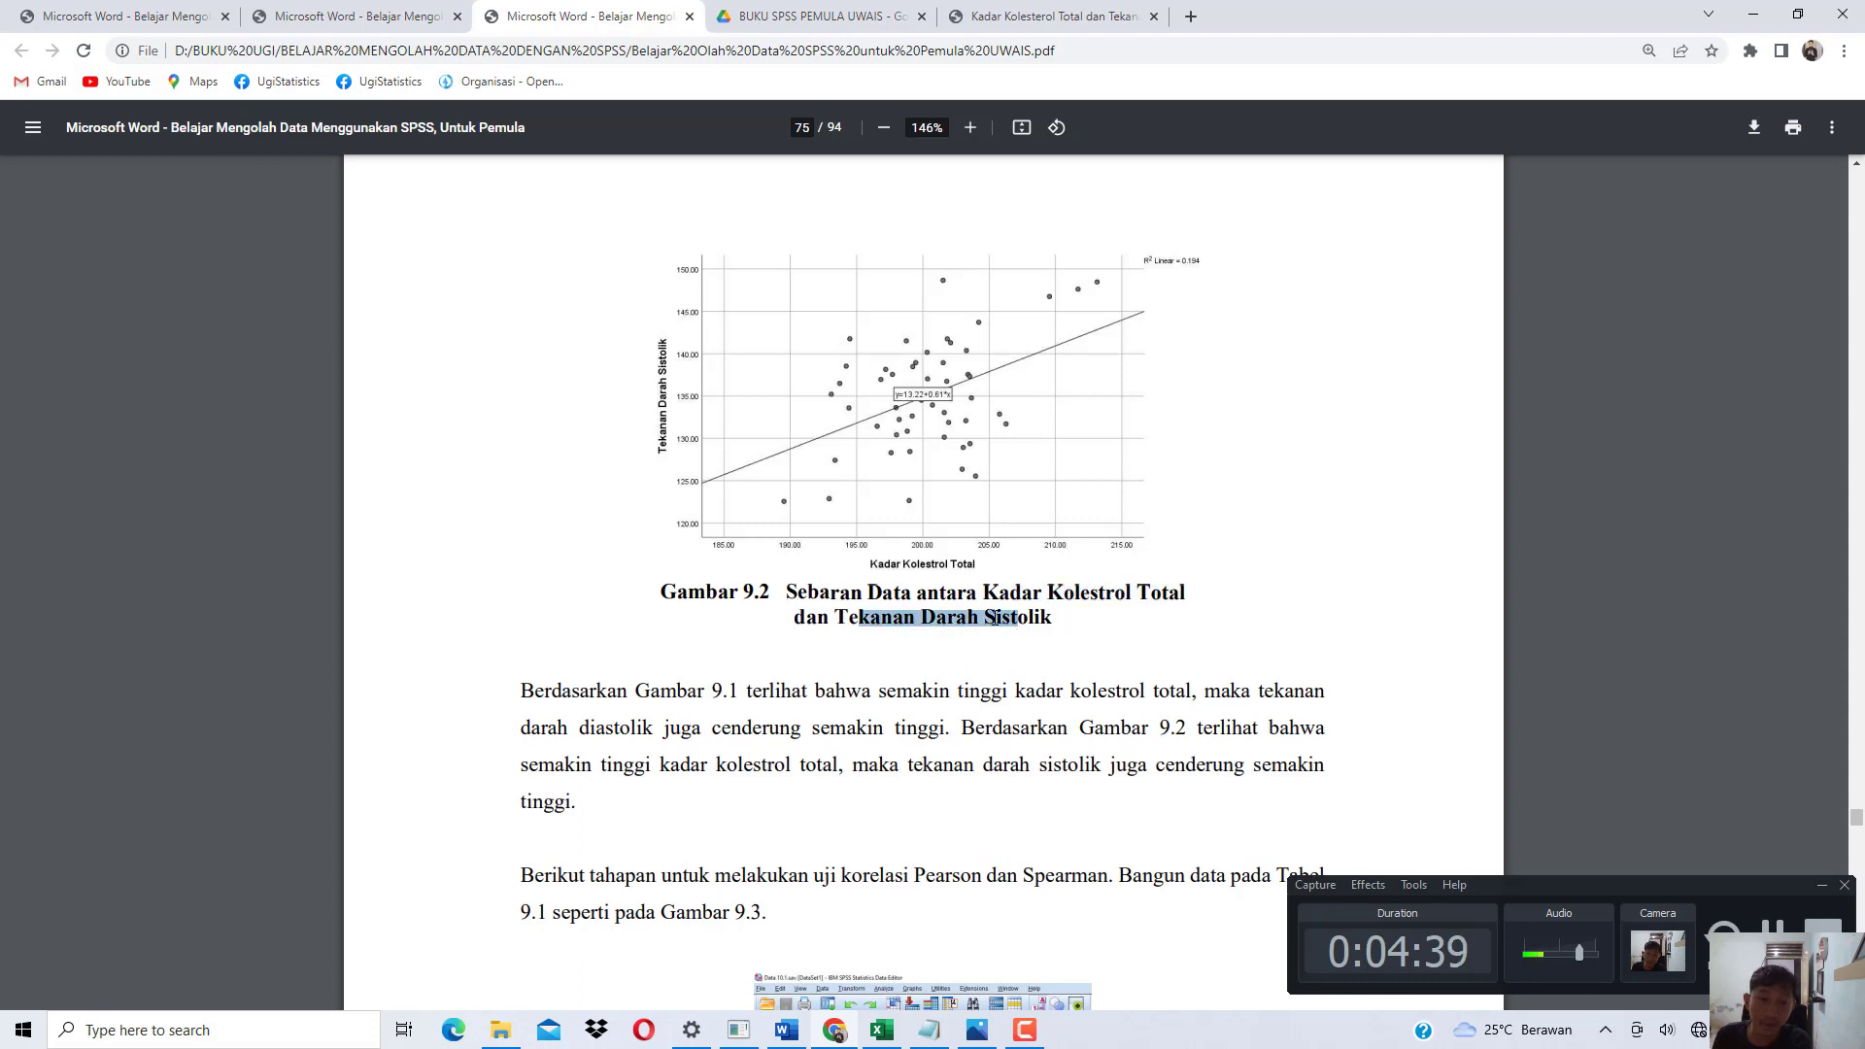
{"action": "scroll", "coordinate": [1016, 621], "scroll_direction": "up", "scroll_amount": 3}
{"action": "scroll", "coordinate": [855, 661], "scroll_direction": "down", "scroll_amount": 1}
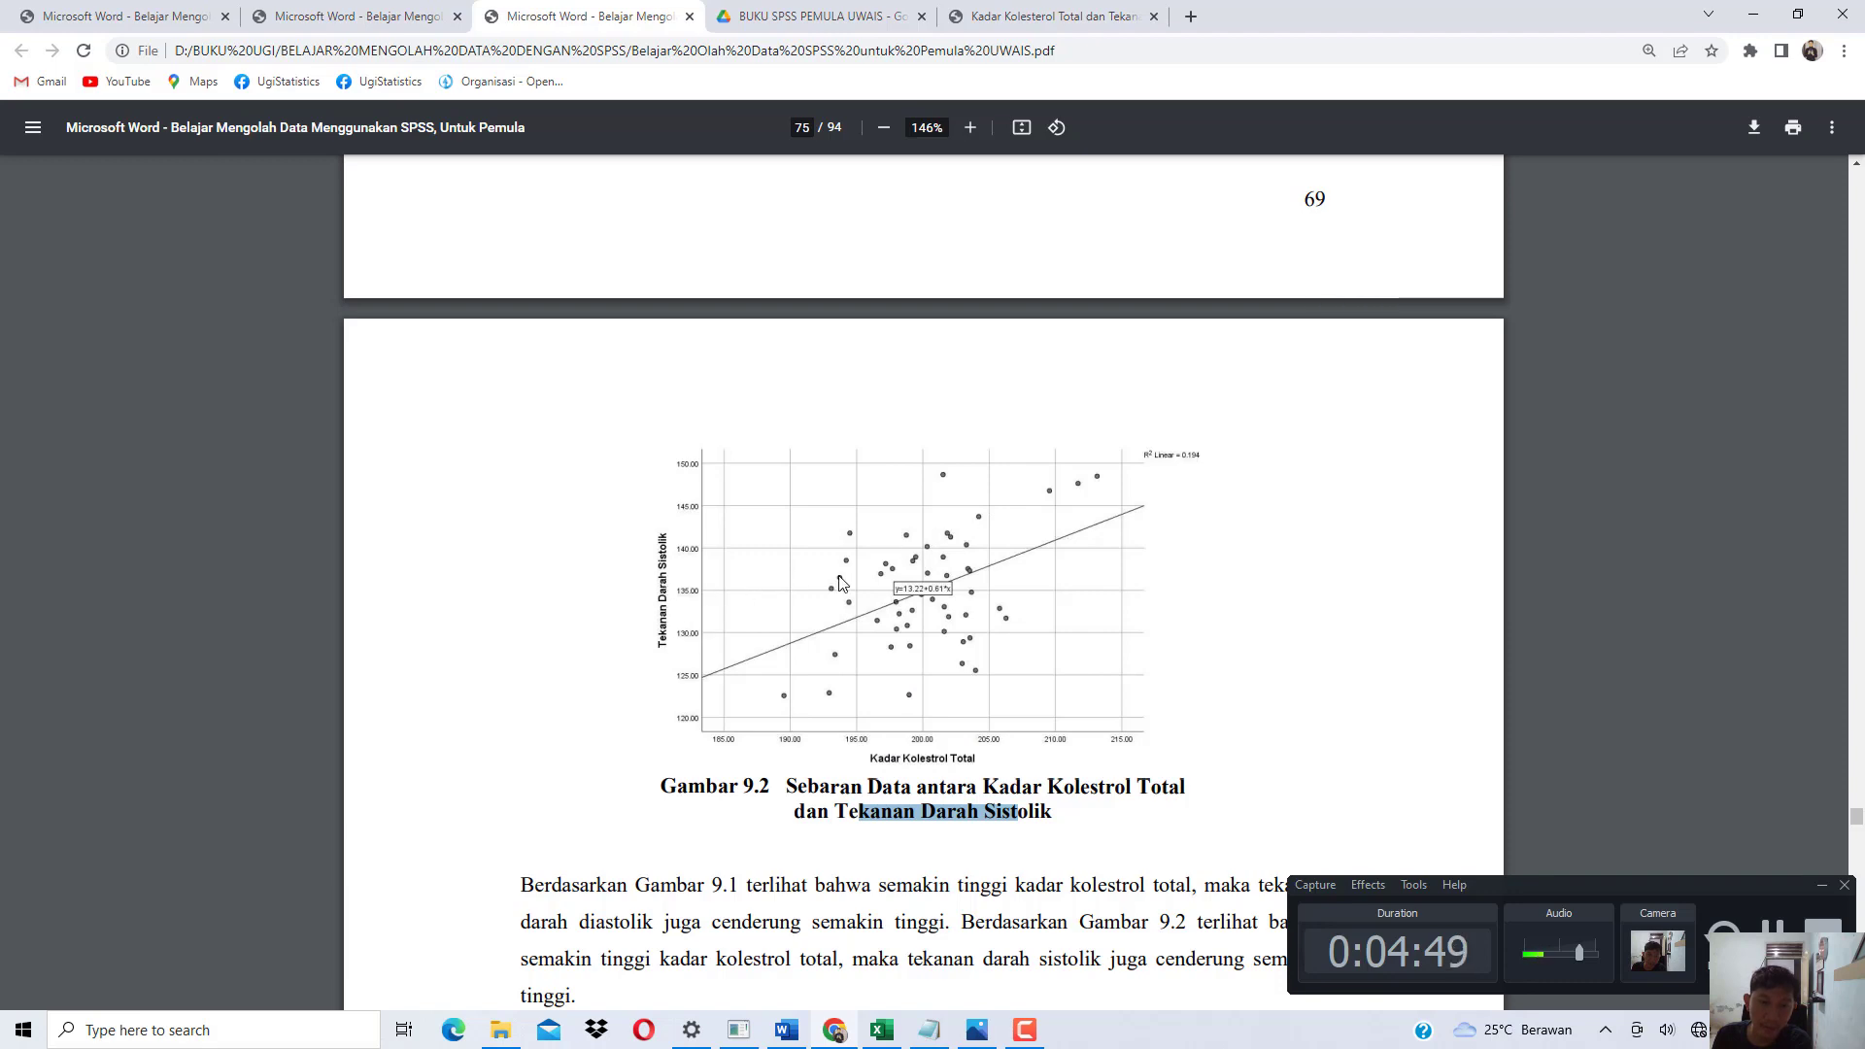
Compare the Gambar 9.1 and Gambar 9.2 scatterplots and highlight the variables named in the Gambar 9.2 caption.
{"action": "scroll", "coordinate": [903, 578], "scroll_direction": "up", "scroll_amount": 8}
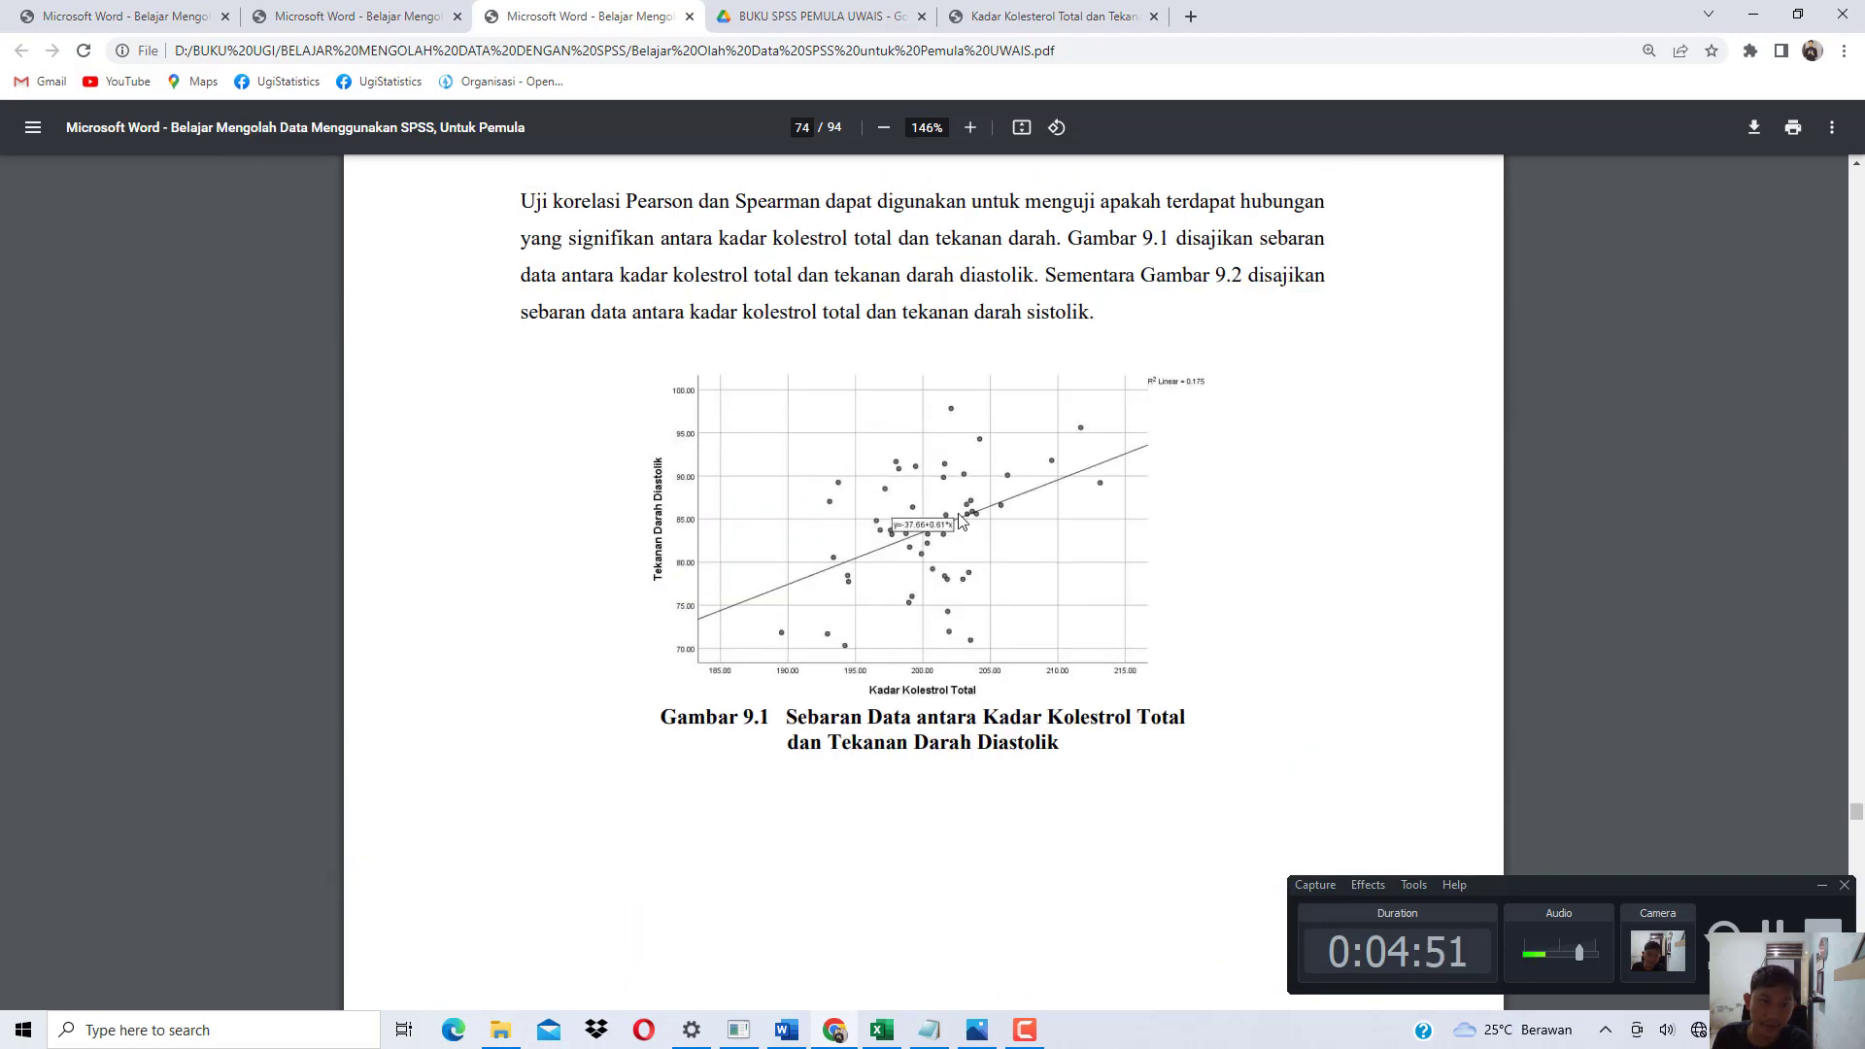
{"action": "scroll", "coordinate": [954, 522], "scroll_direction": "down", "scroll_amount": 9}
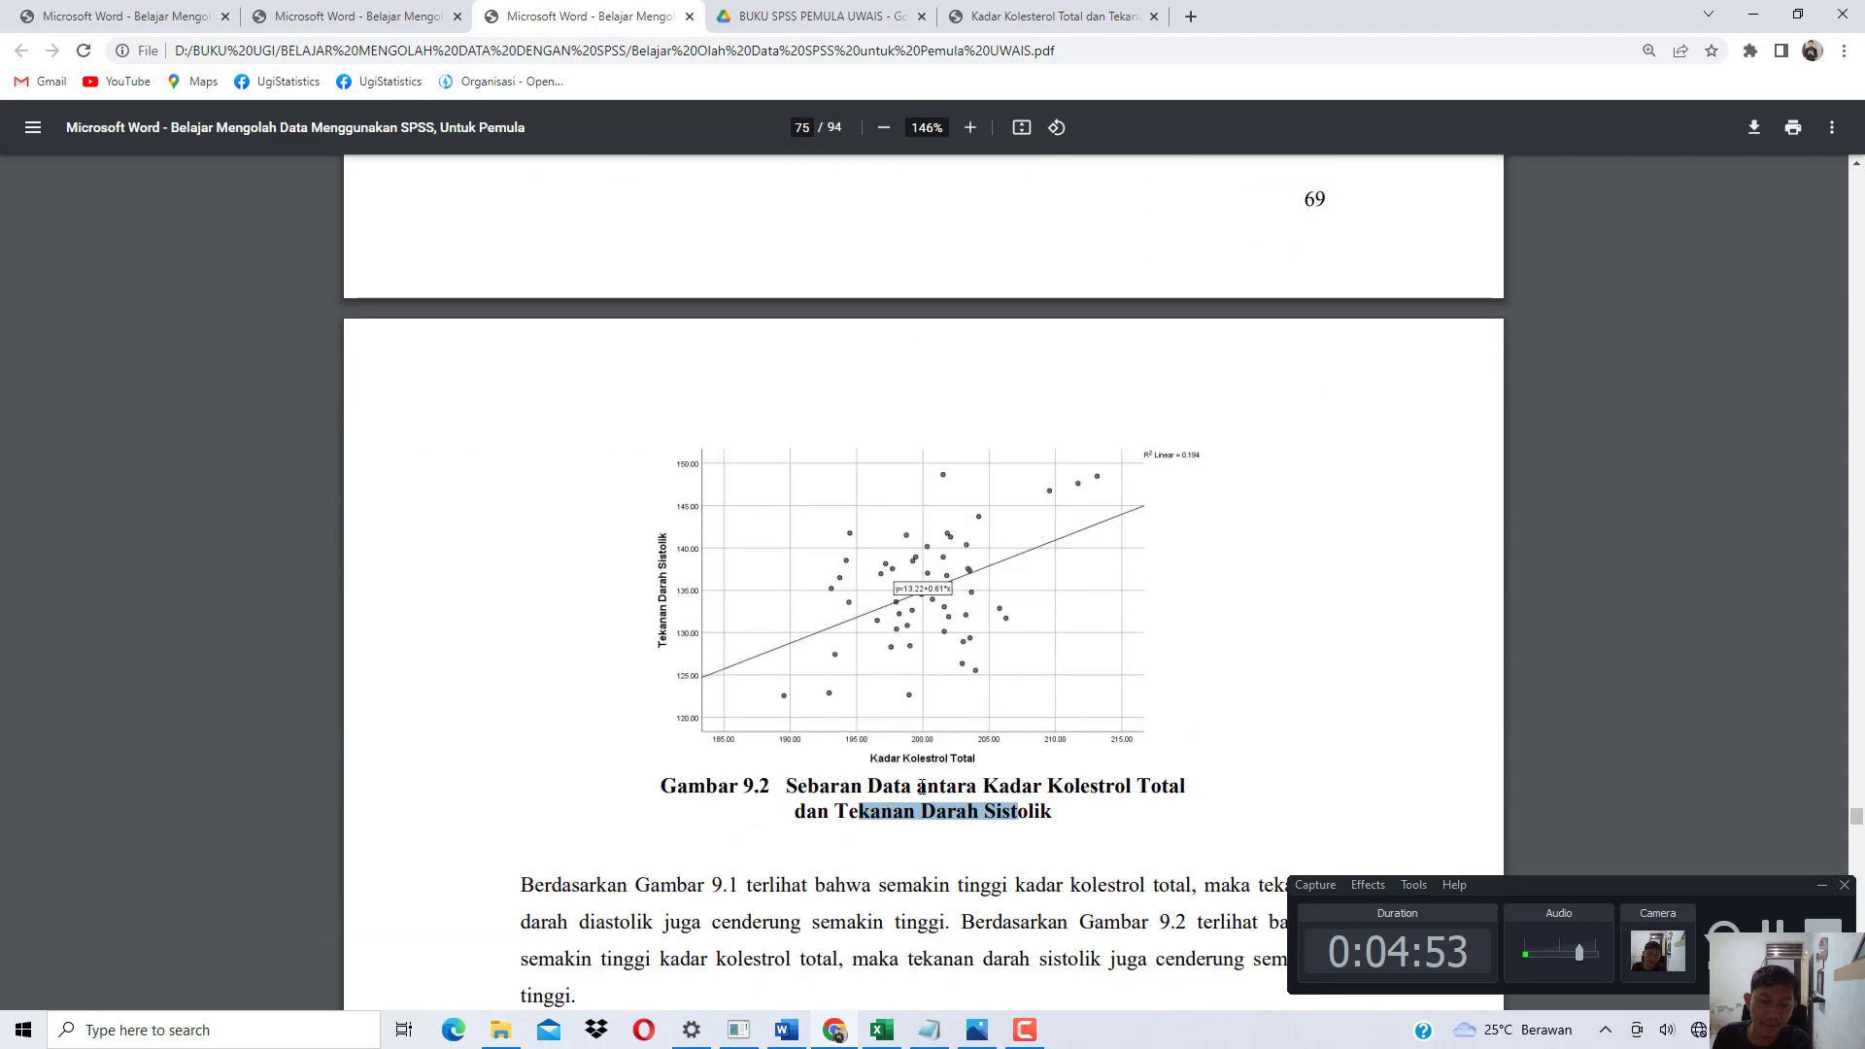
{"action": "scroll", "coordinate": [930, 795], "scroll_direction": "up", "scroll_amount": 1}
{"action": "left_click", "coordinate": [914, 896]}
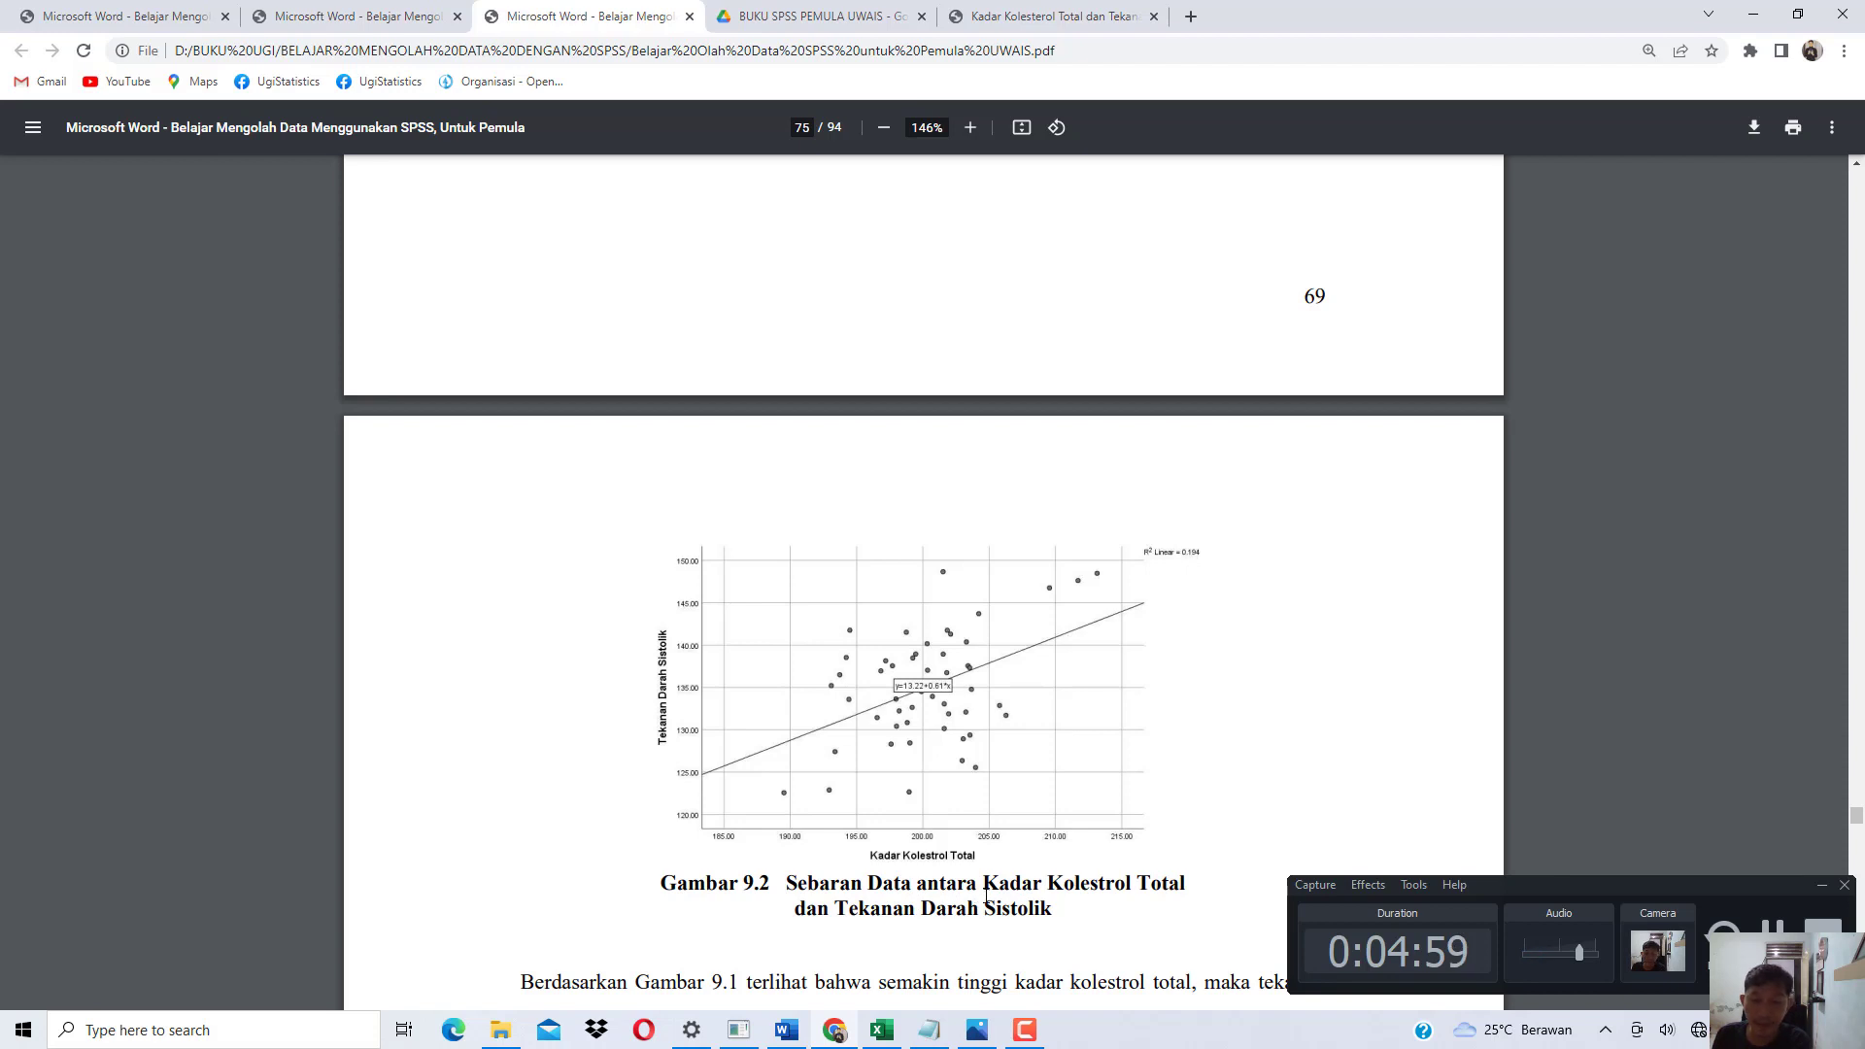
{"action": "left_click_drag", "start_coordinate": [981, 889], "coordinate": [1081, 890]}
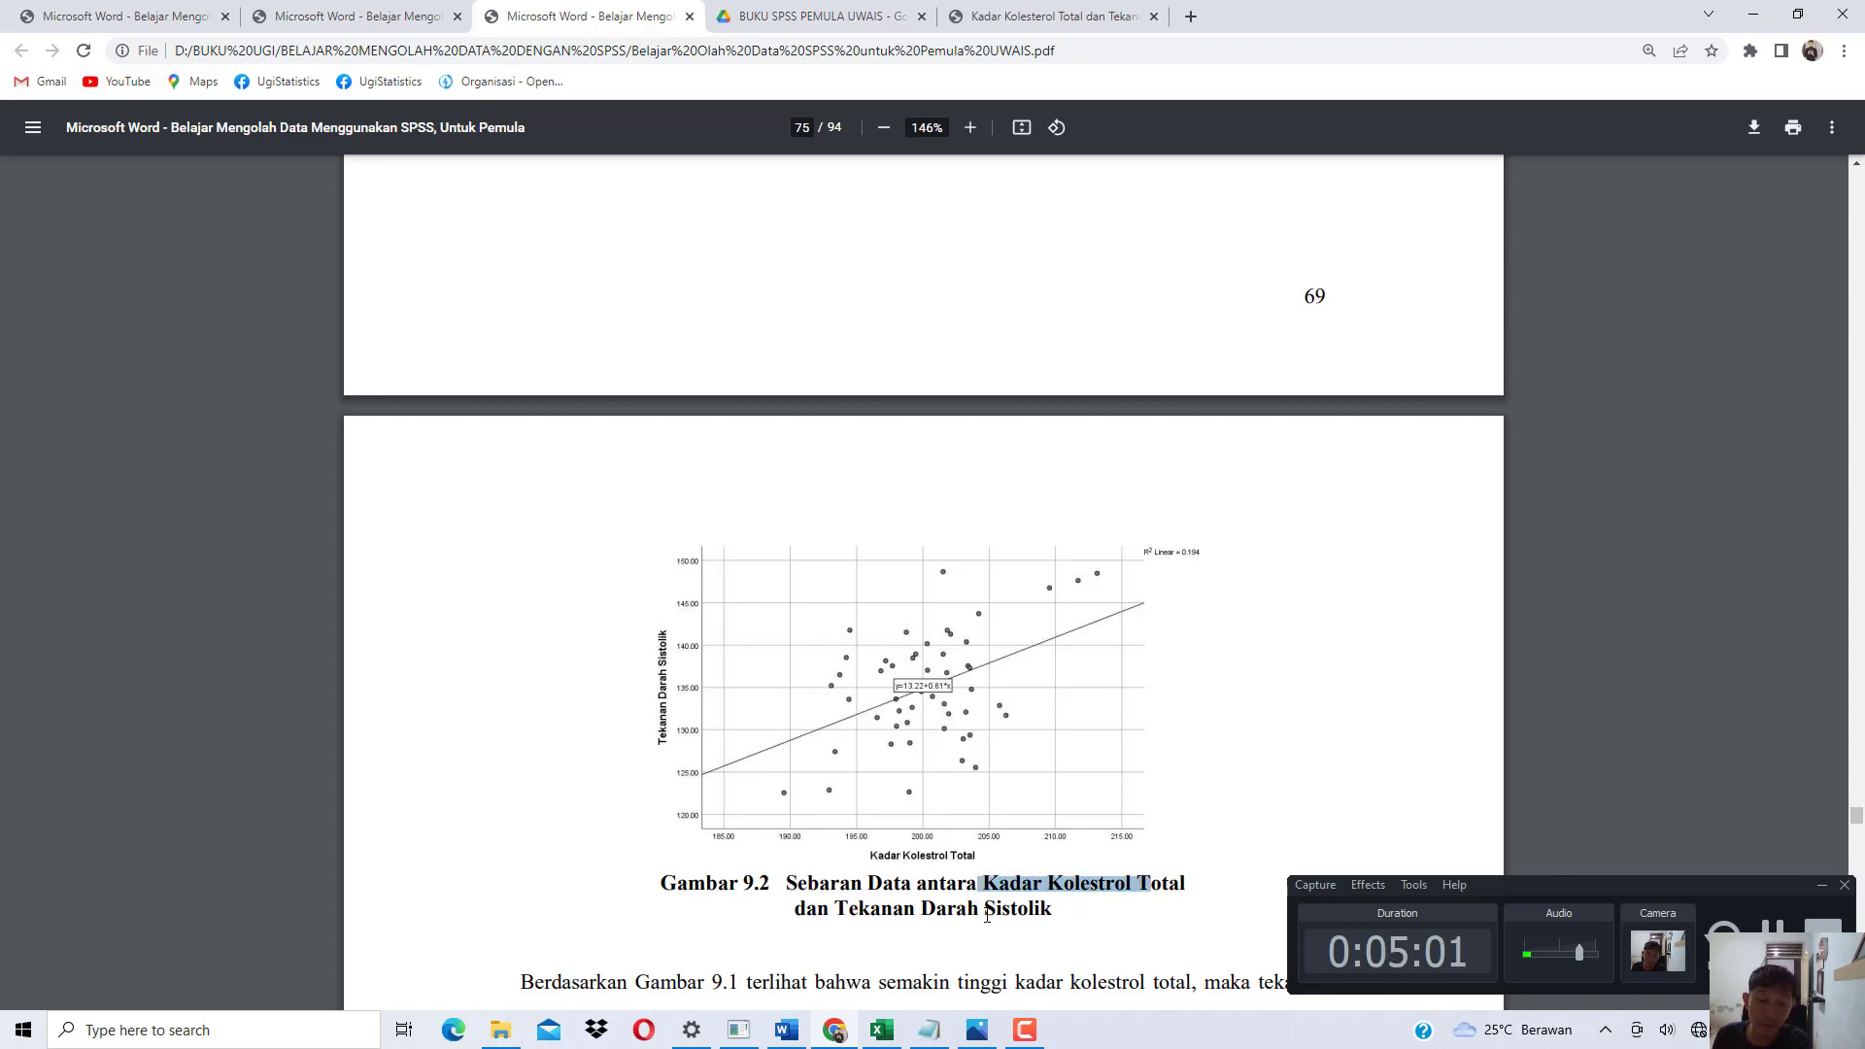
{"action": "left_click_drag", "start_coordinate": [888, 918], "coordinate": [1029, 913]}
Go back to Gambar 9.1 and highlight its caption on total cholesterol and diastolic blood pressure.
{"action": "scroll", "coordinate": [941, 809], "scroll_direction": "up", "scroll_amount": 7}
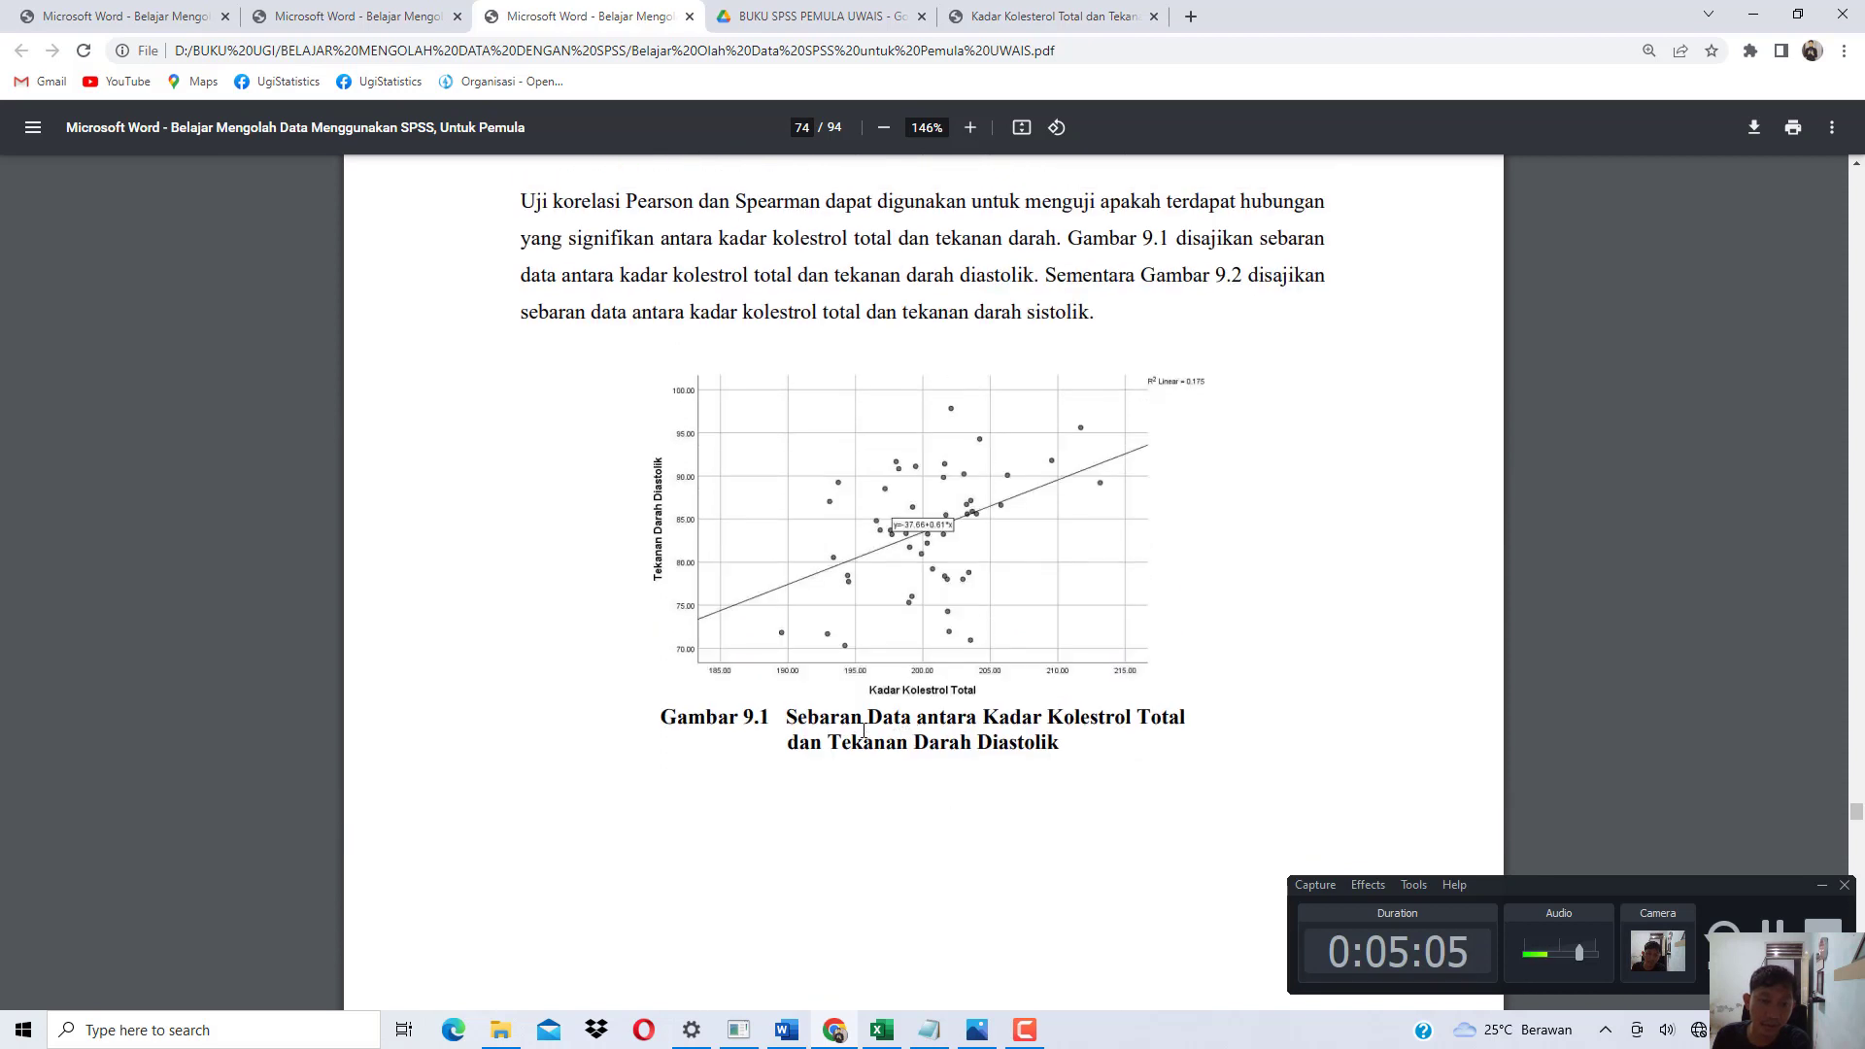
{"action": "left_click_drag", "start_coordinate": [862, 720], "coordinate": [960, 715]}
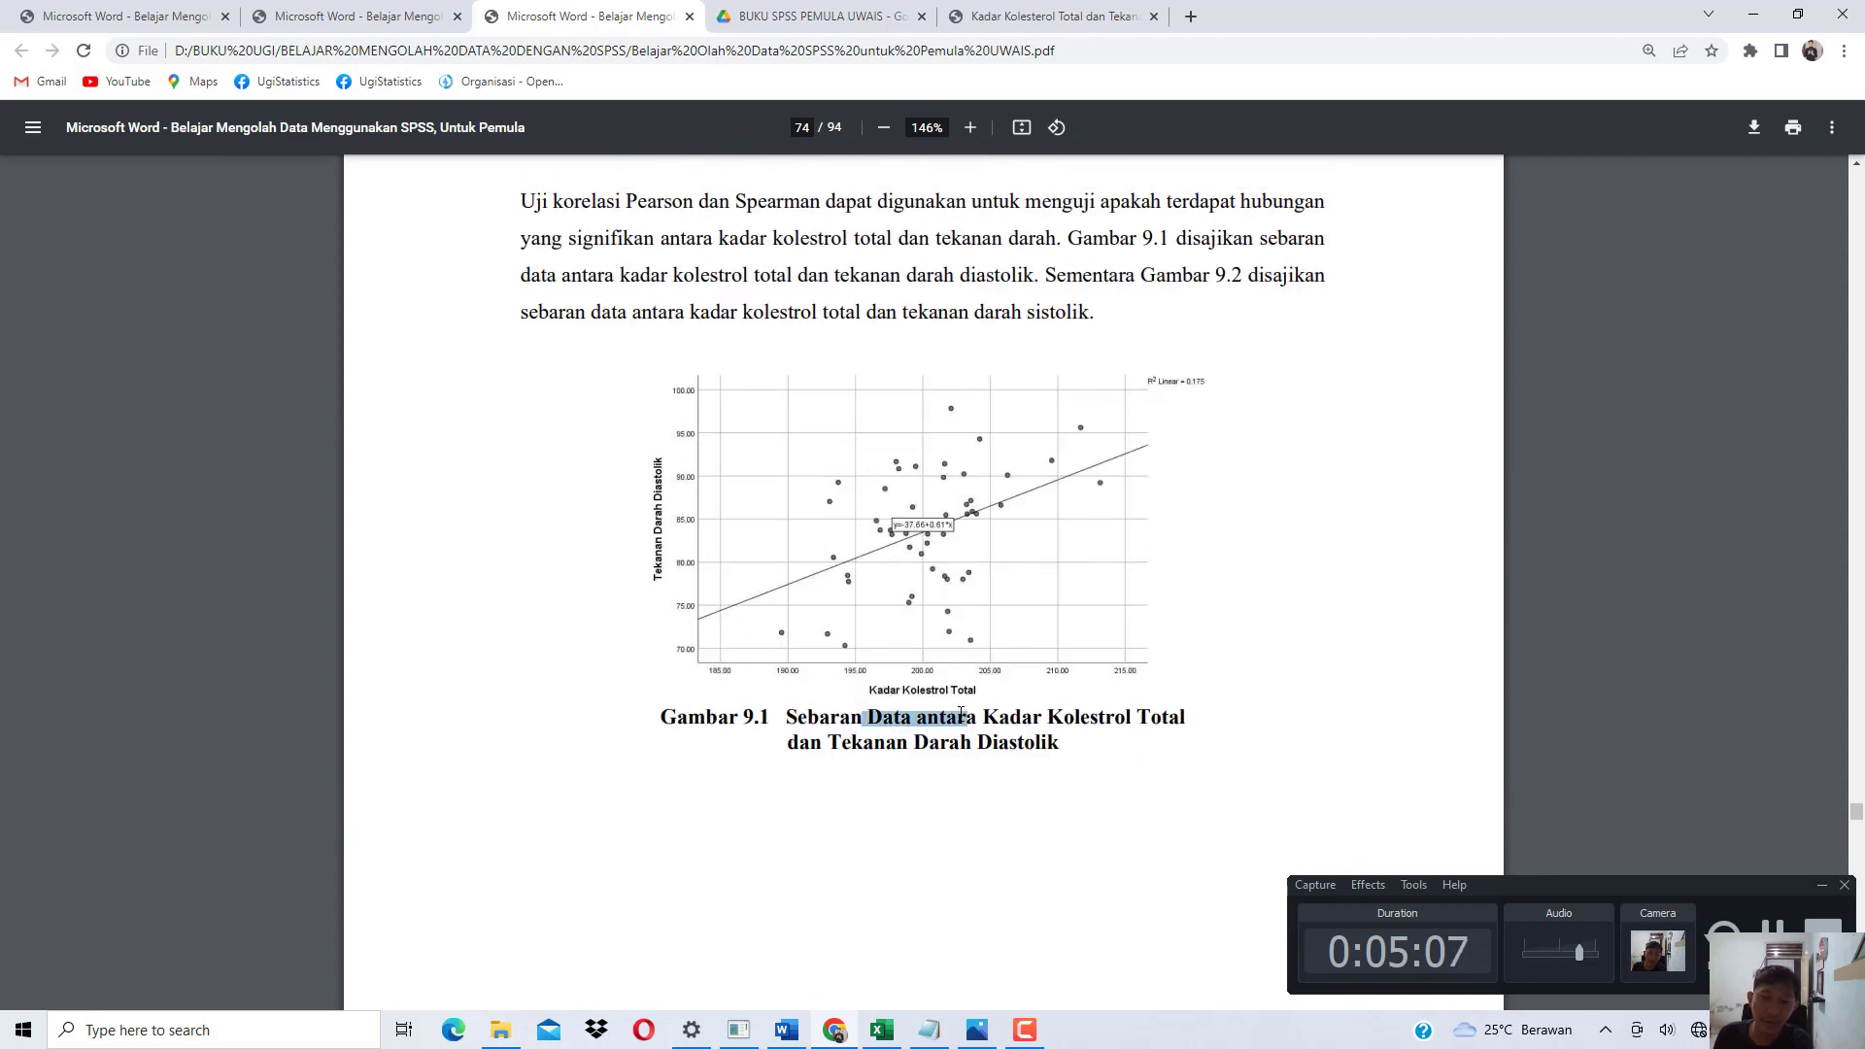
{"action": "left_click_drag", "start_coordinate": [812, 744], "coordinate": [991, 729]}
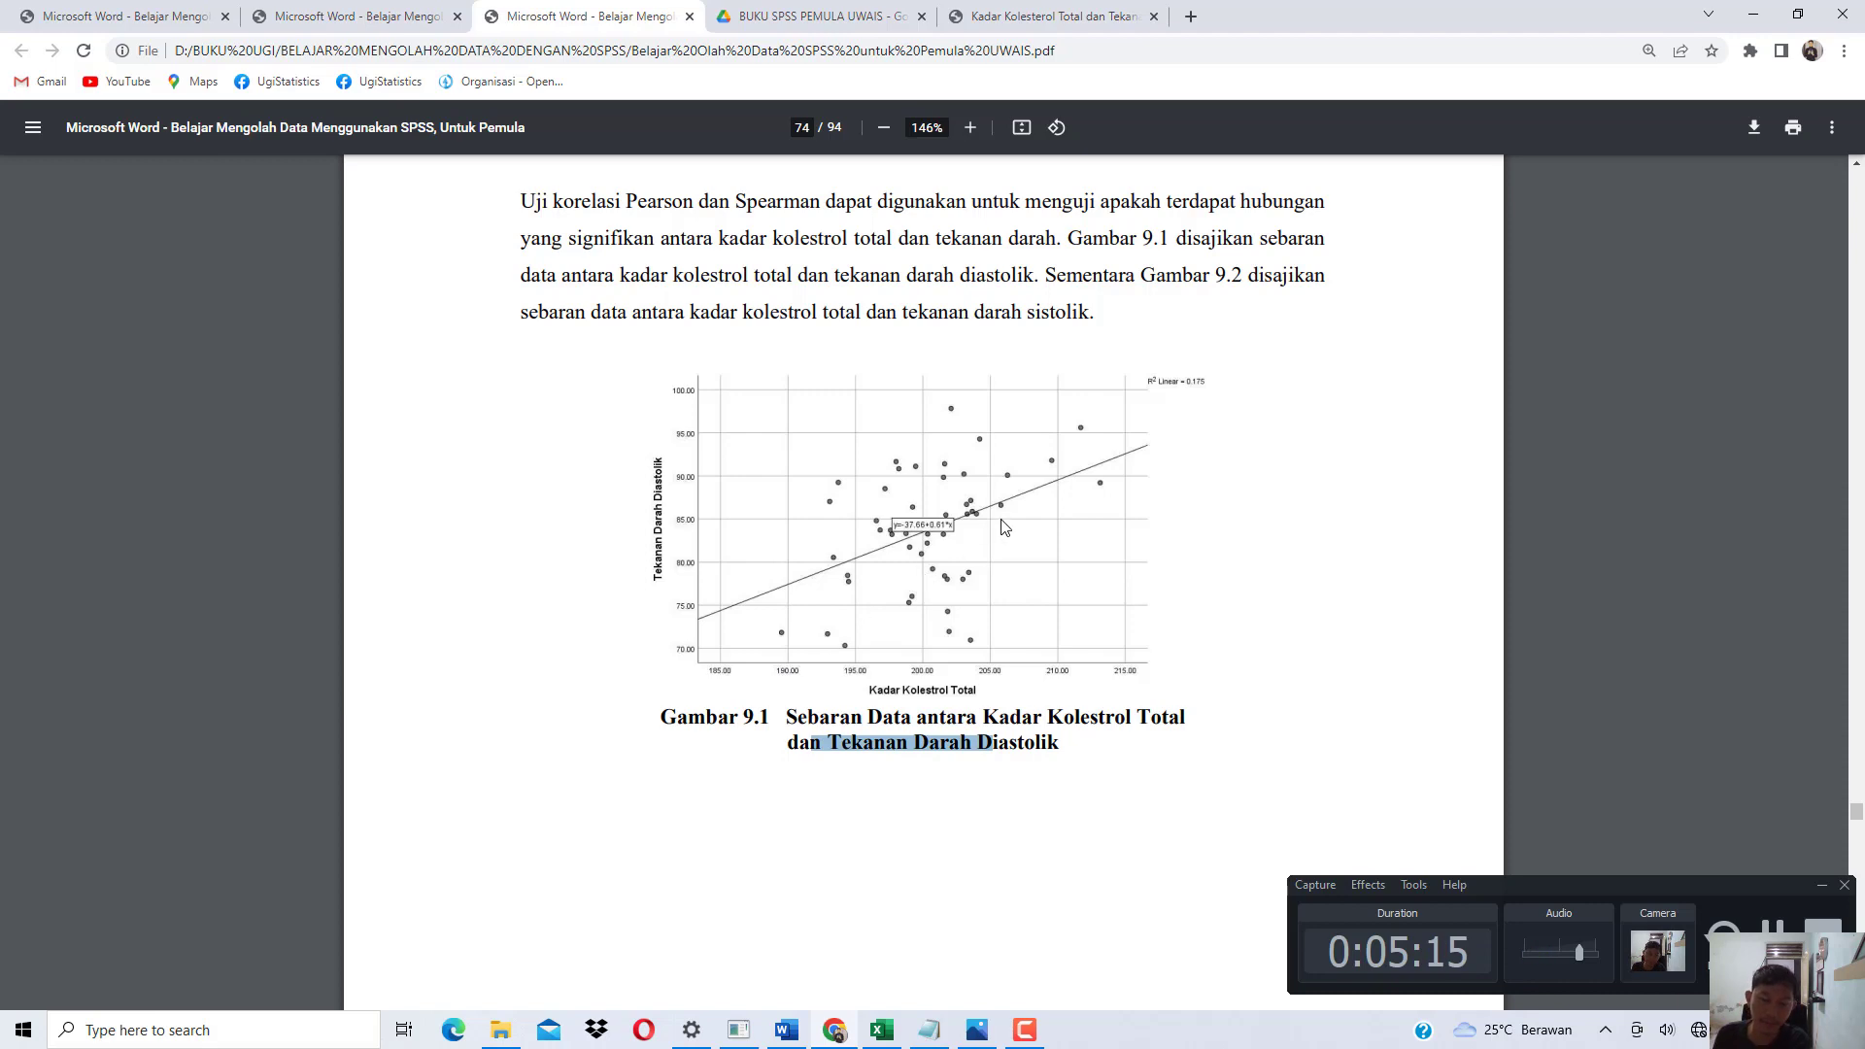
View the text below Gambar 9.2 that introduces the correlation test stages, then bring the Notepad notes back up.
{"action": "scroll", "coordinate": [971, 573], "scroll_direction": "down", "scroll_amount": 9}
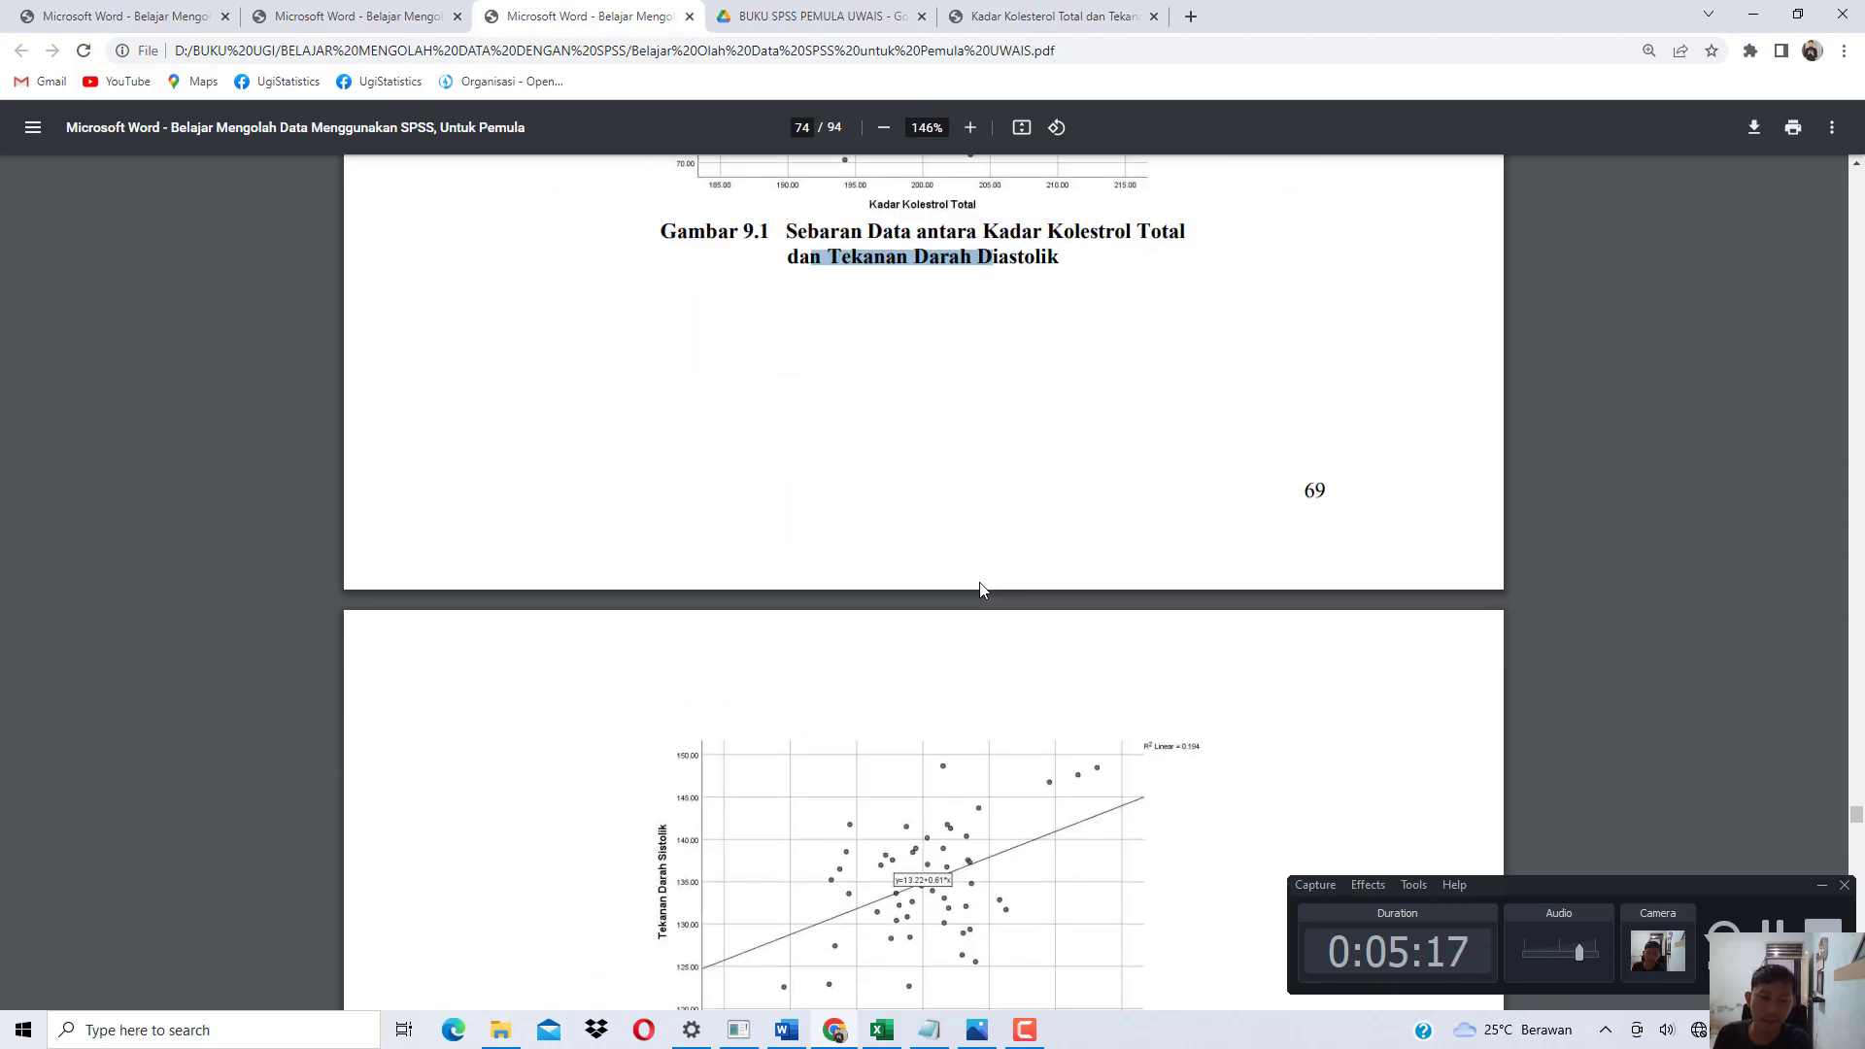
{"action": "scroll", "coordinate": [981, 605], "scroll_direction": "down", "scroll_amount": 3}
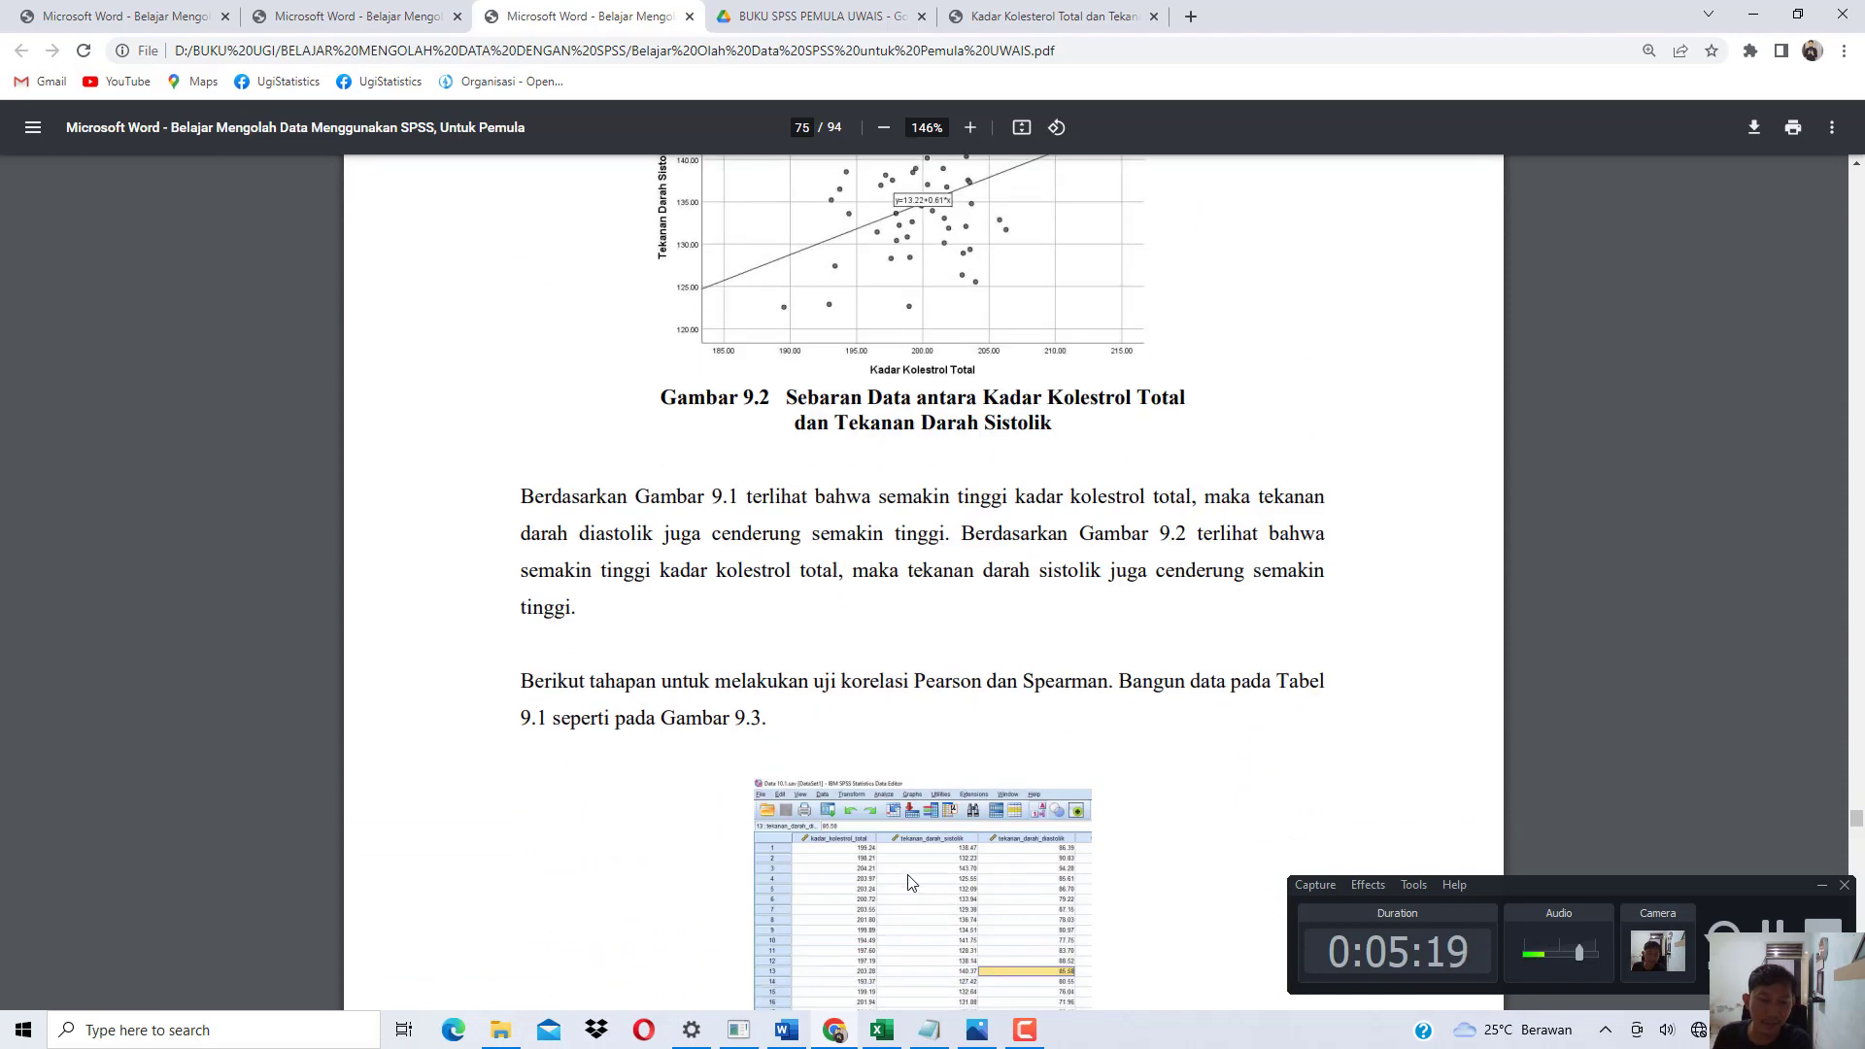
{"action": "left_click", "coordinate": [930, 1032]}
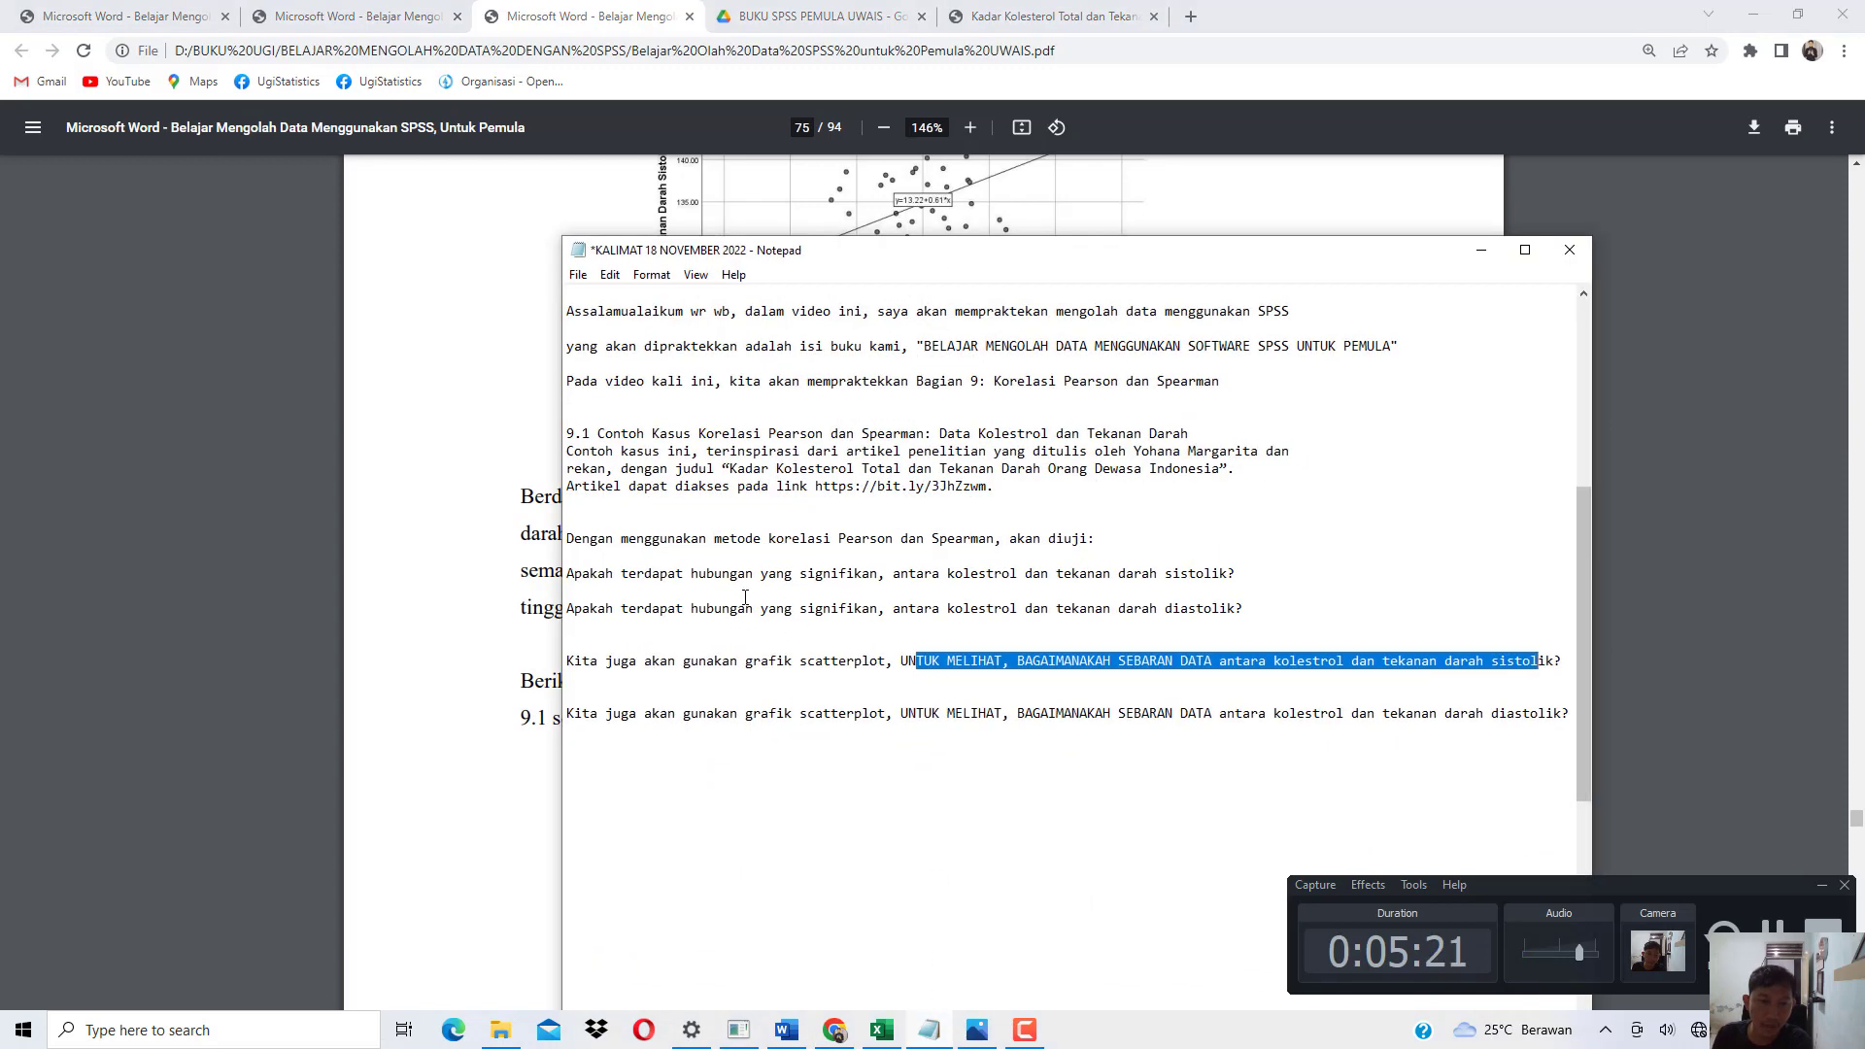
Highlight the two questions on cholesterol versus systolic and diastolic blood pressure in the Notepad notes, then put the notes away.
{"action": "left_click_drag", "start_coordinate": [677, 576], "coordinate": [872, 577]}
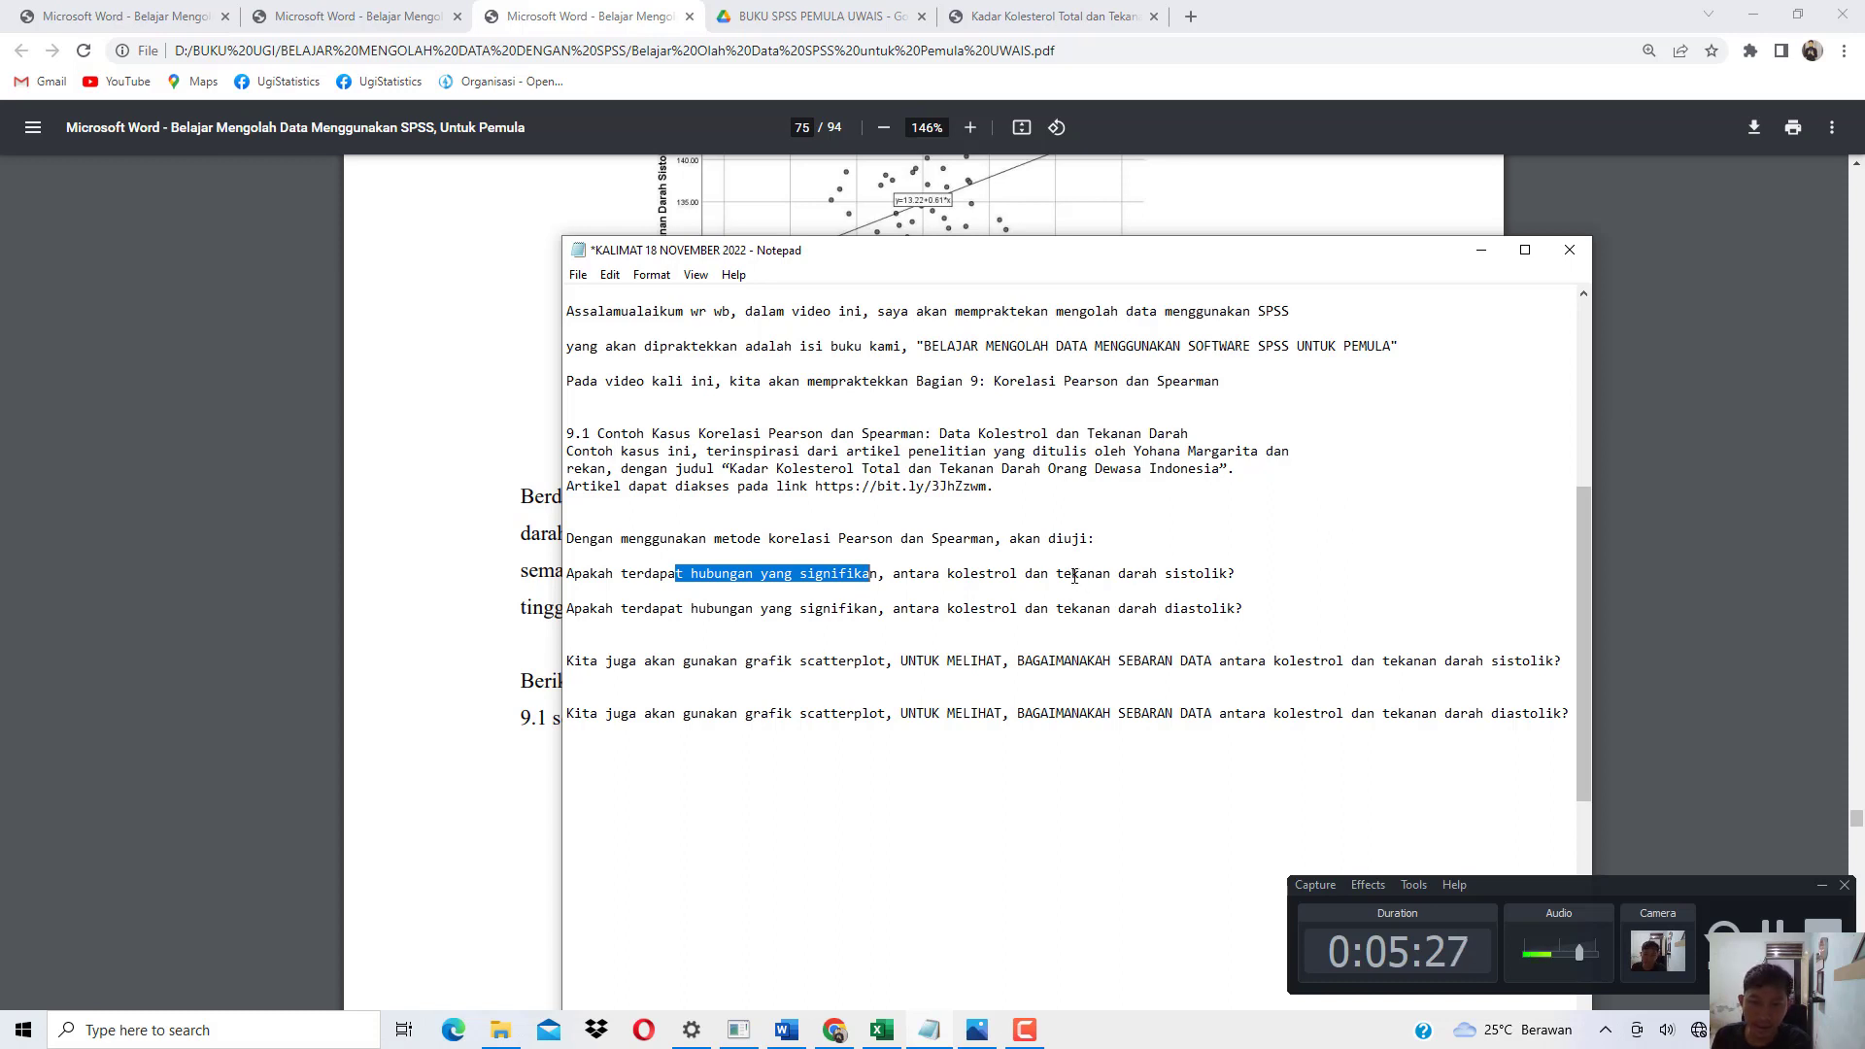
{"action": "left_click_drag", "start_coordinate": [1076, 578], "coordinate": [1201, 575]}
{"action": "left_click", "coordinate": [770, 615]}
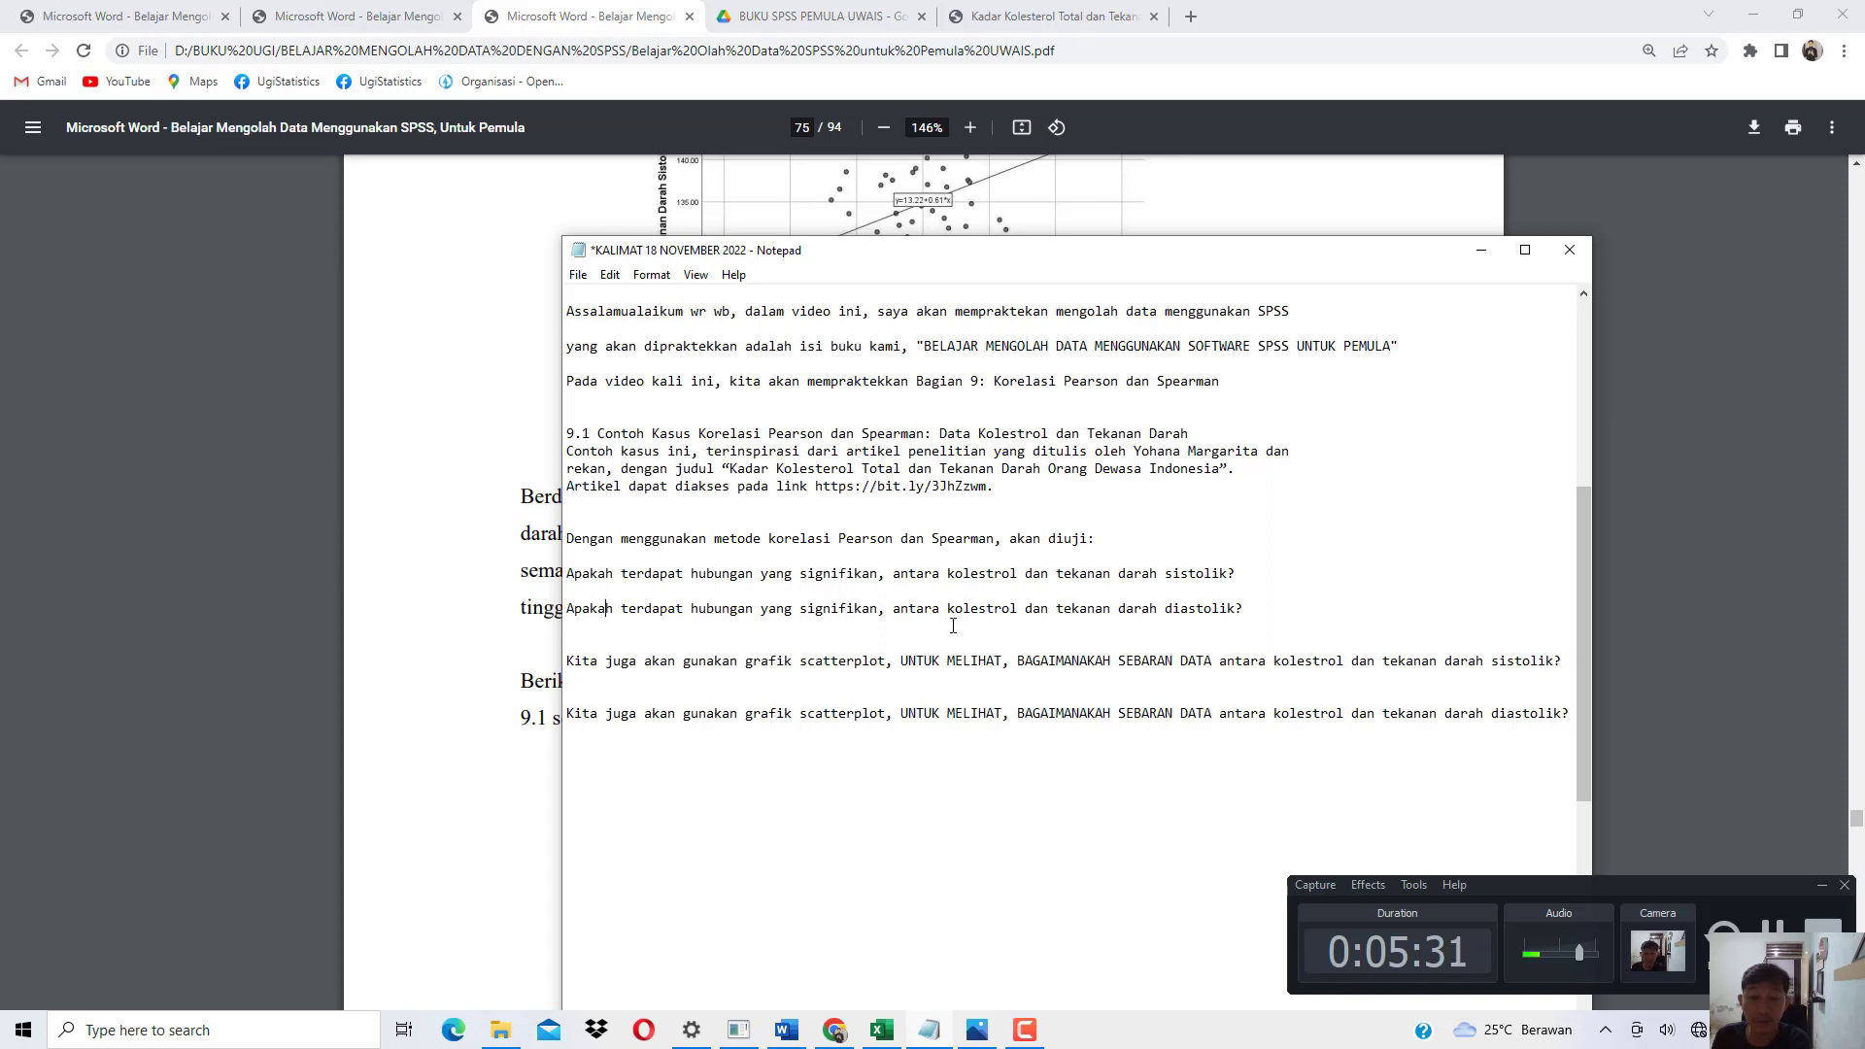
{"action": "left_click_drag", "start_coordinate": [1065, 609], "coordinate": [1234, 615]}
{"action": "left_click_drag", "start_coordinate": [669, 538], "coordinate": [741, 610]}
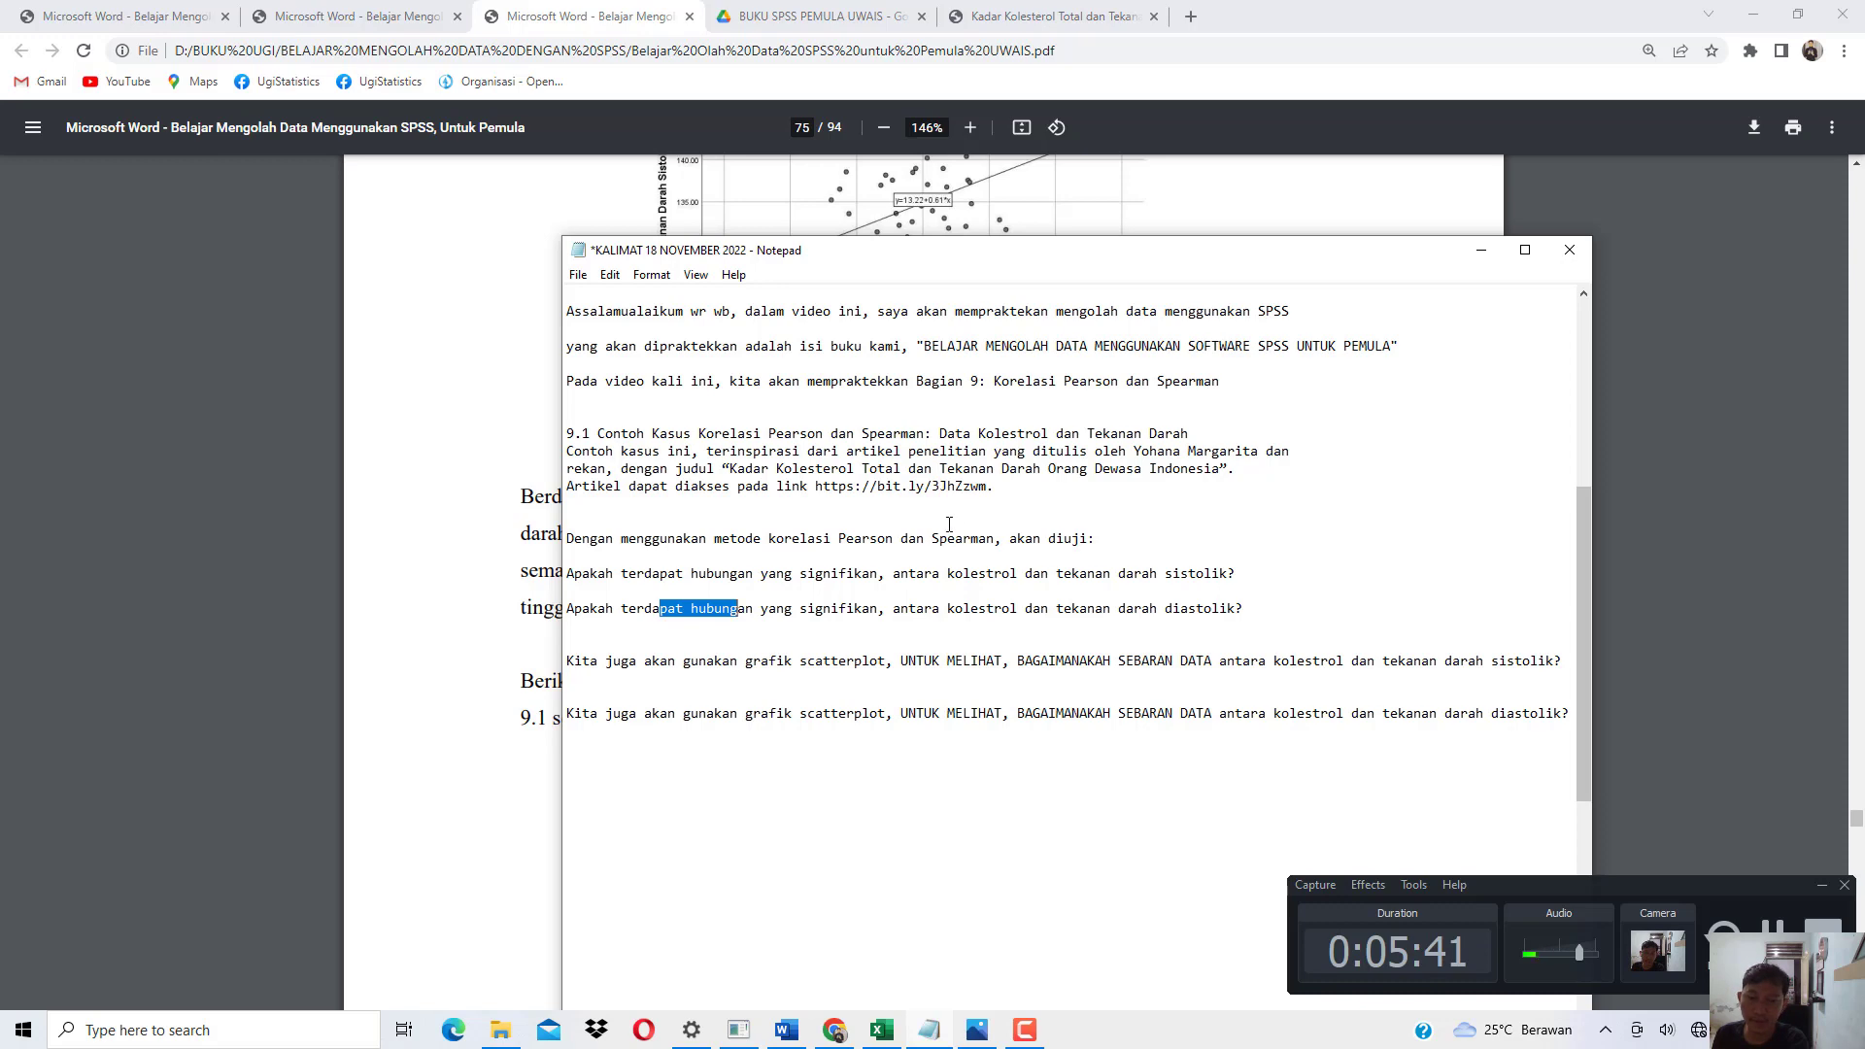
{"action": "left_click", "coordinate": [1481, 250]}
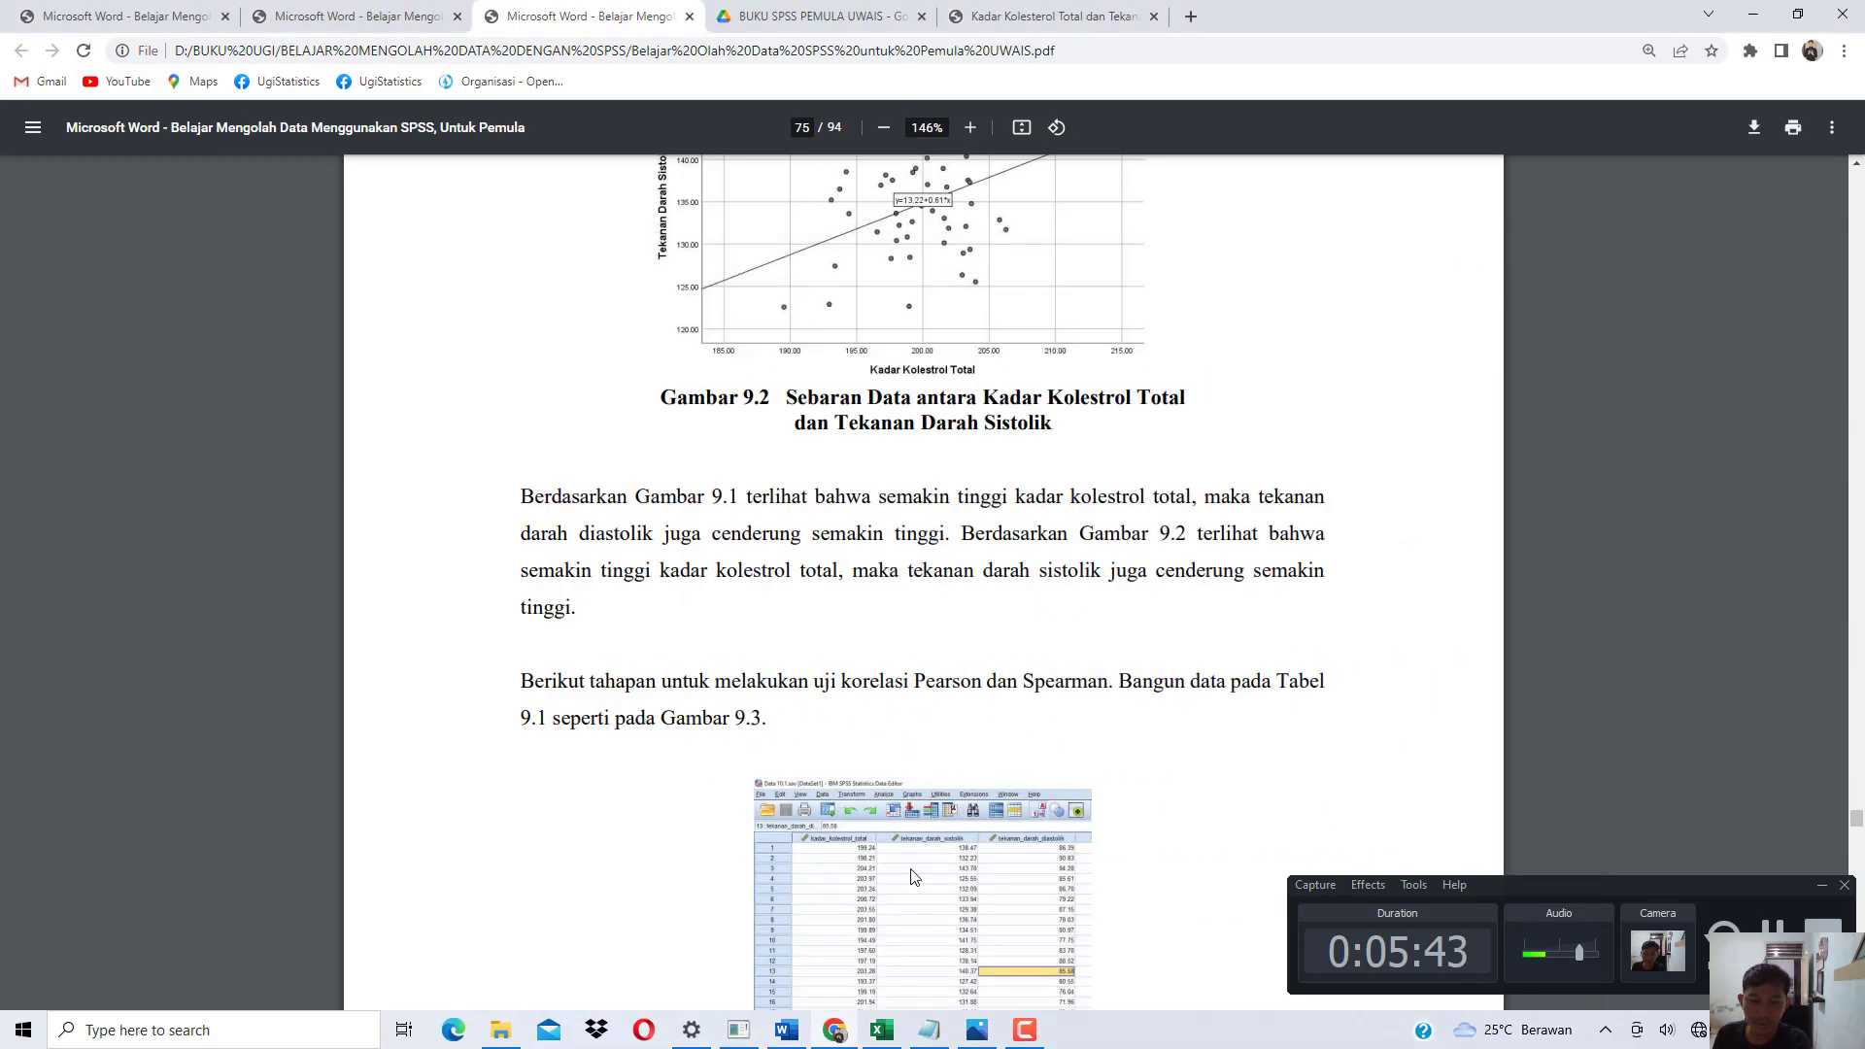
Bring up the Data Latihan SPSS workbook, then launch IBM SPSS Statistics 26 and dismiss its welcome dialog.
{"action": "left_click", "coordinate": [886, 1025]}
{"action": "scroll", "coordinate": [1043, 588], "scroll_direction": "down", "scroll_amount": 3}
{"action": "scroll", "coordinate": [1059, 597], "scroll_direction": "up", "scroll_amount": 3}
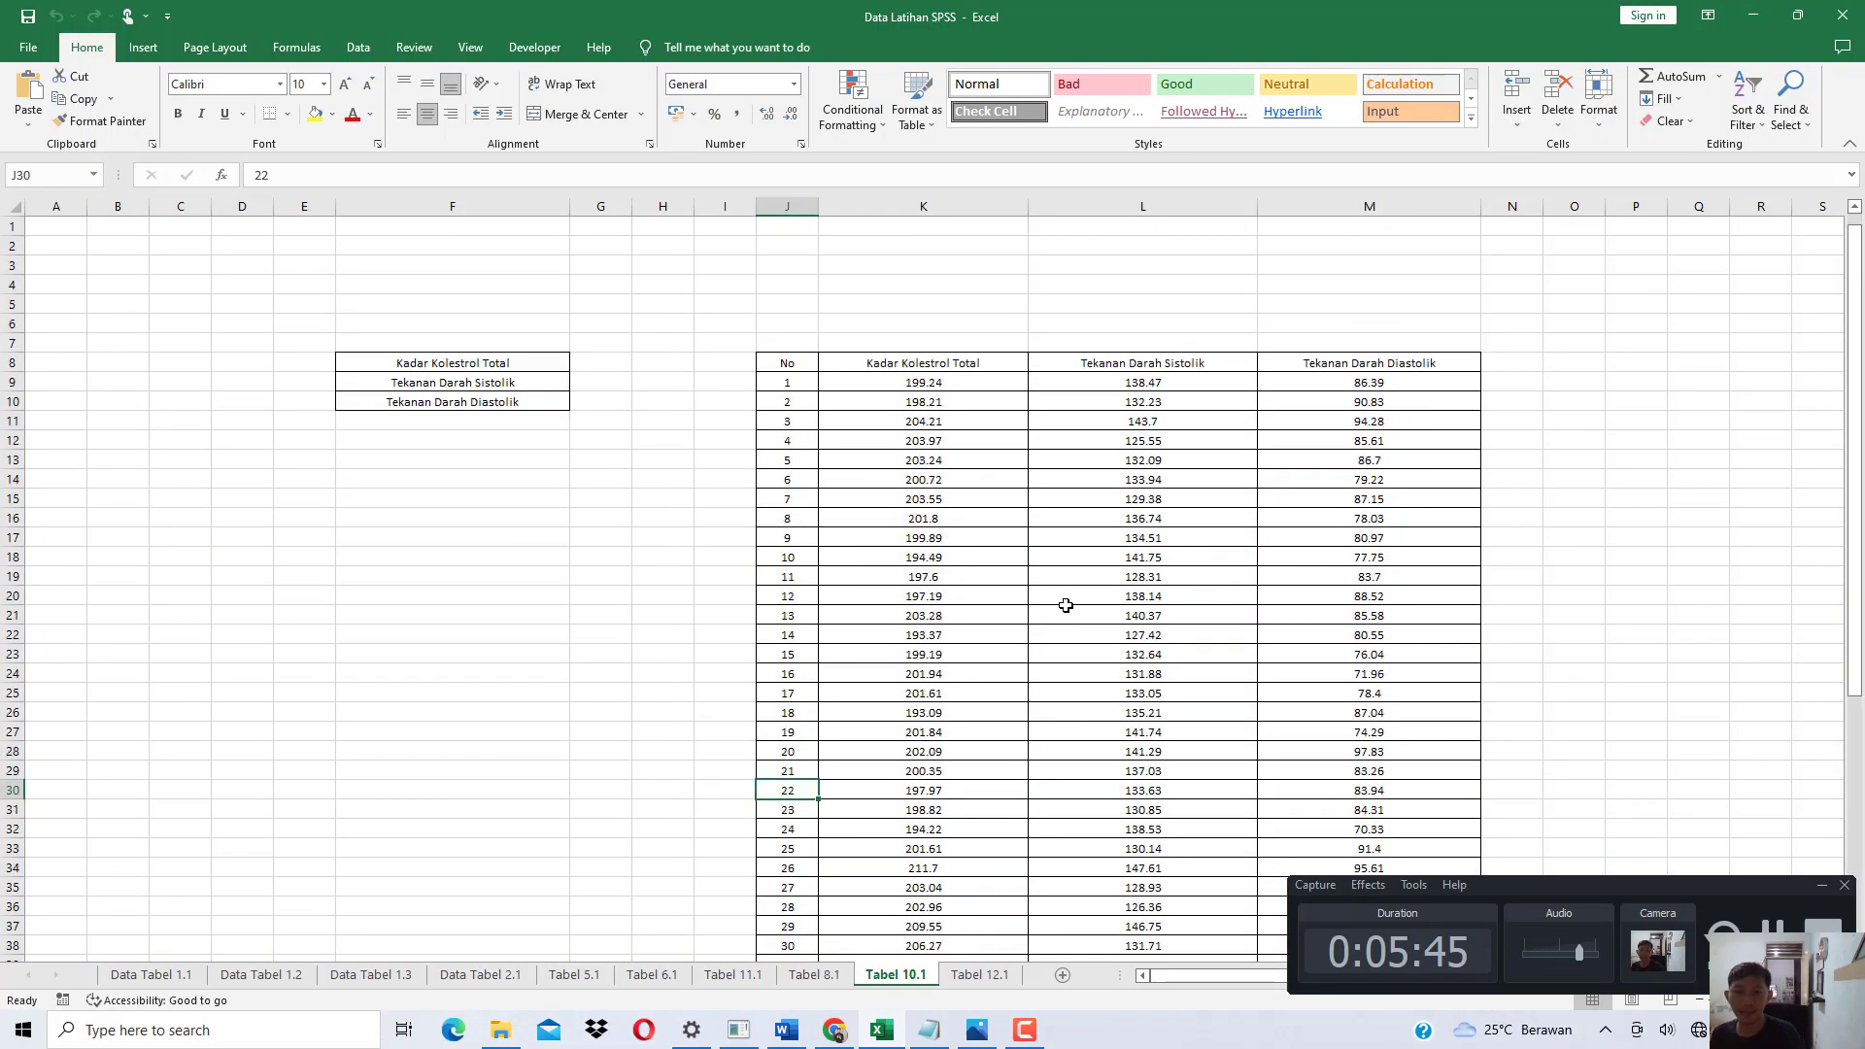
{"action": "key", "text": "super"}
{"action": "type", "text": "spss"}
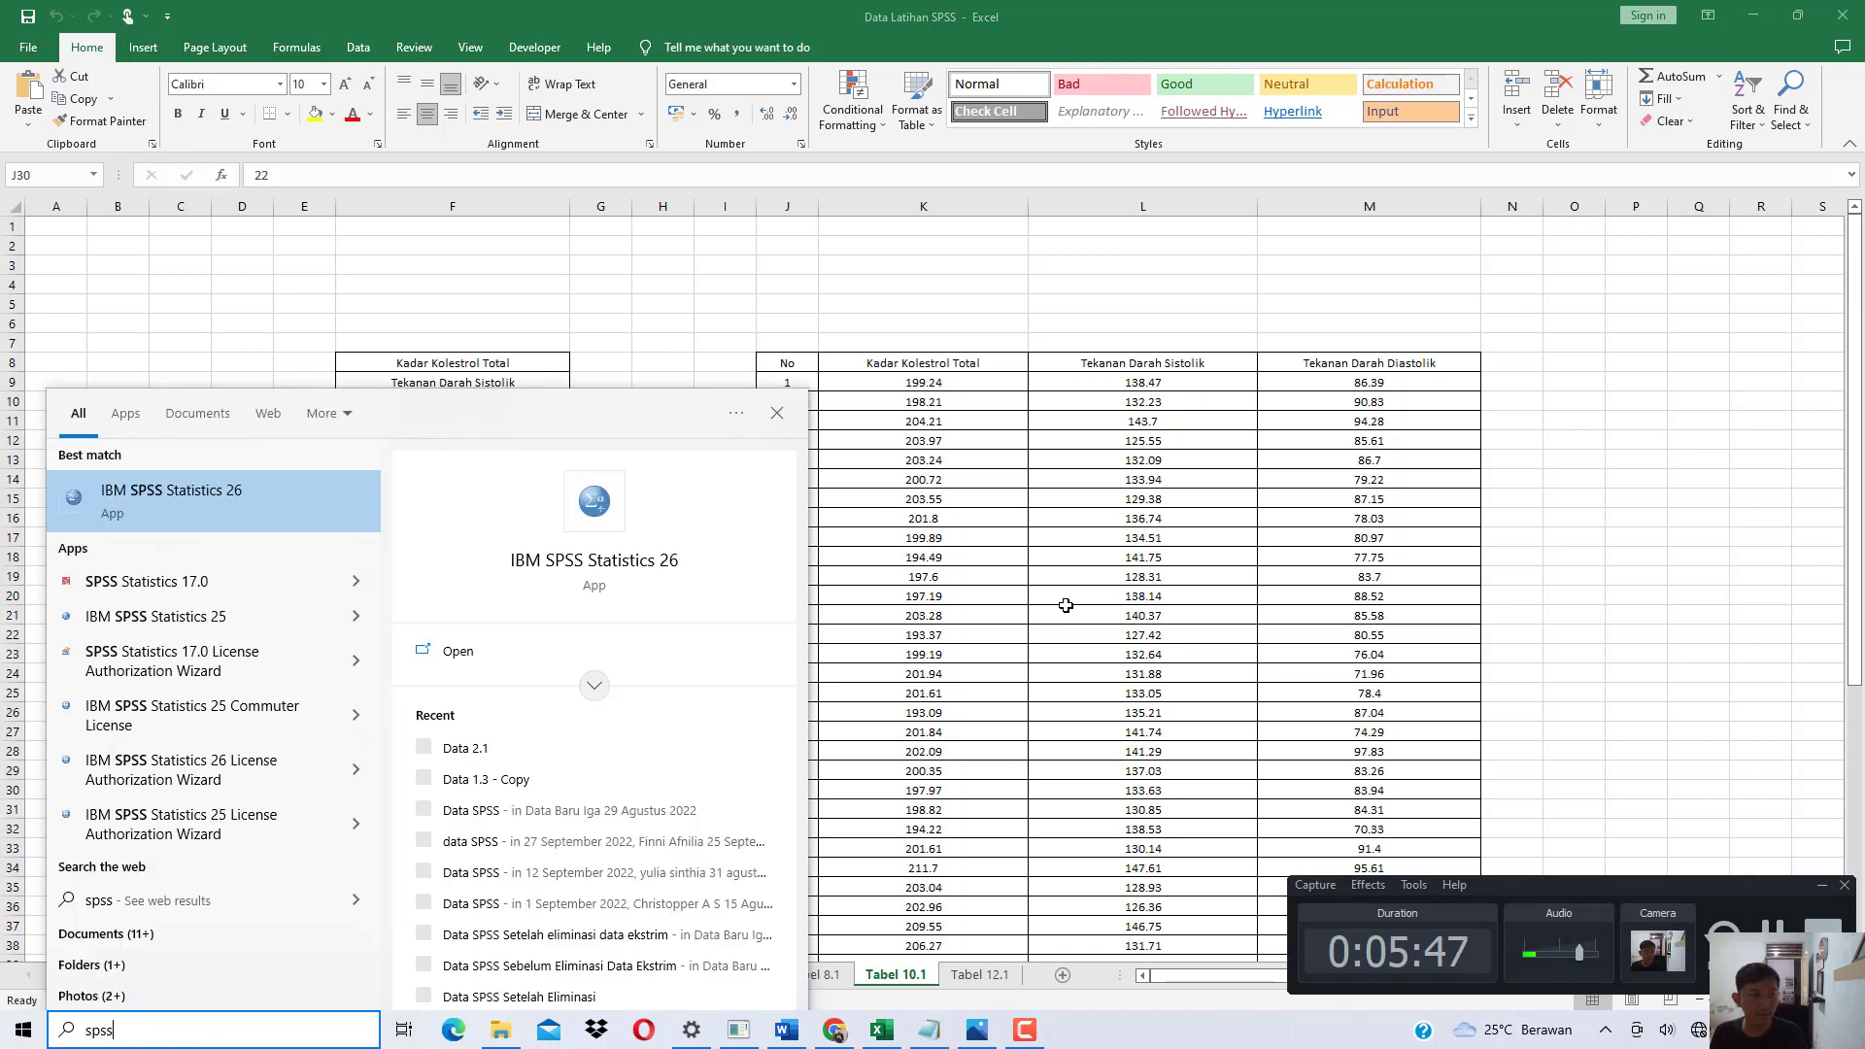
{"action": "key", "text": "Return"}
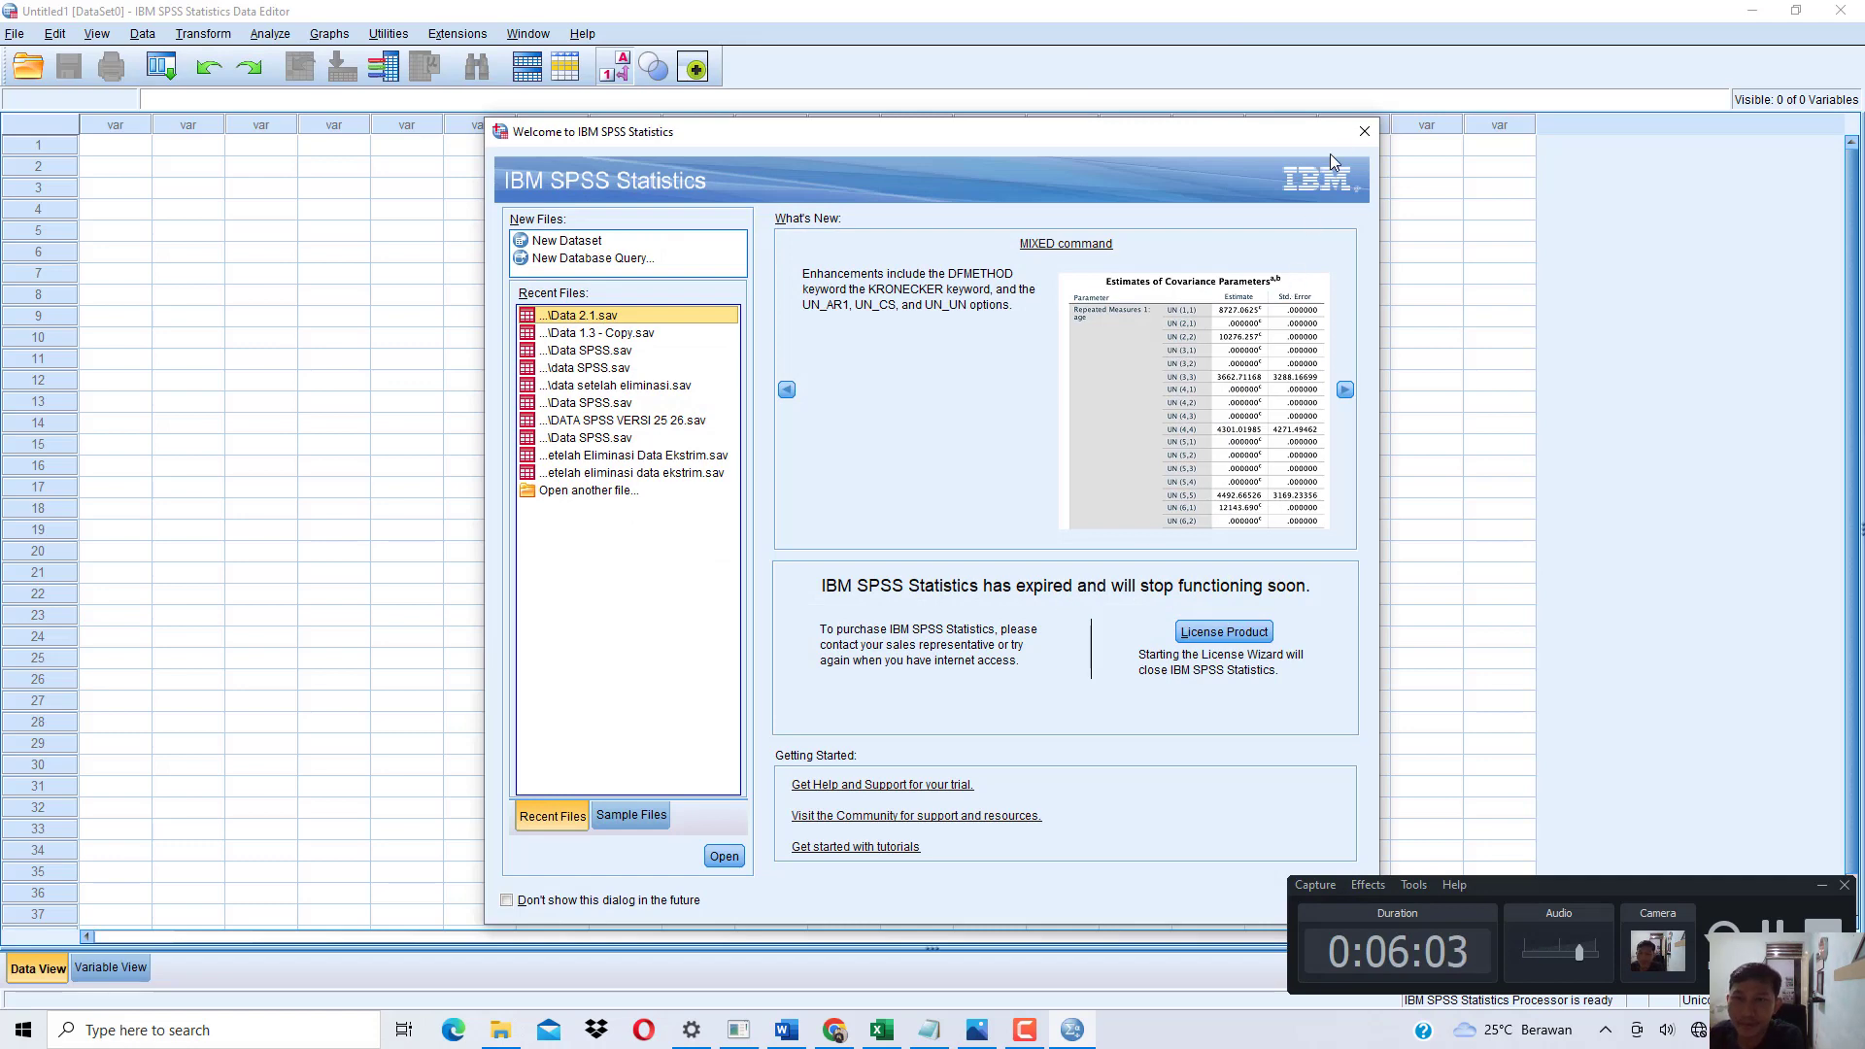
{"action": "left_click", "coordinate": [1360, 139]}
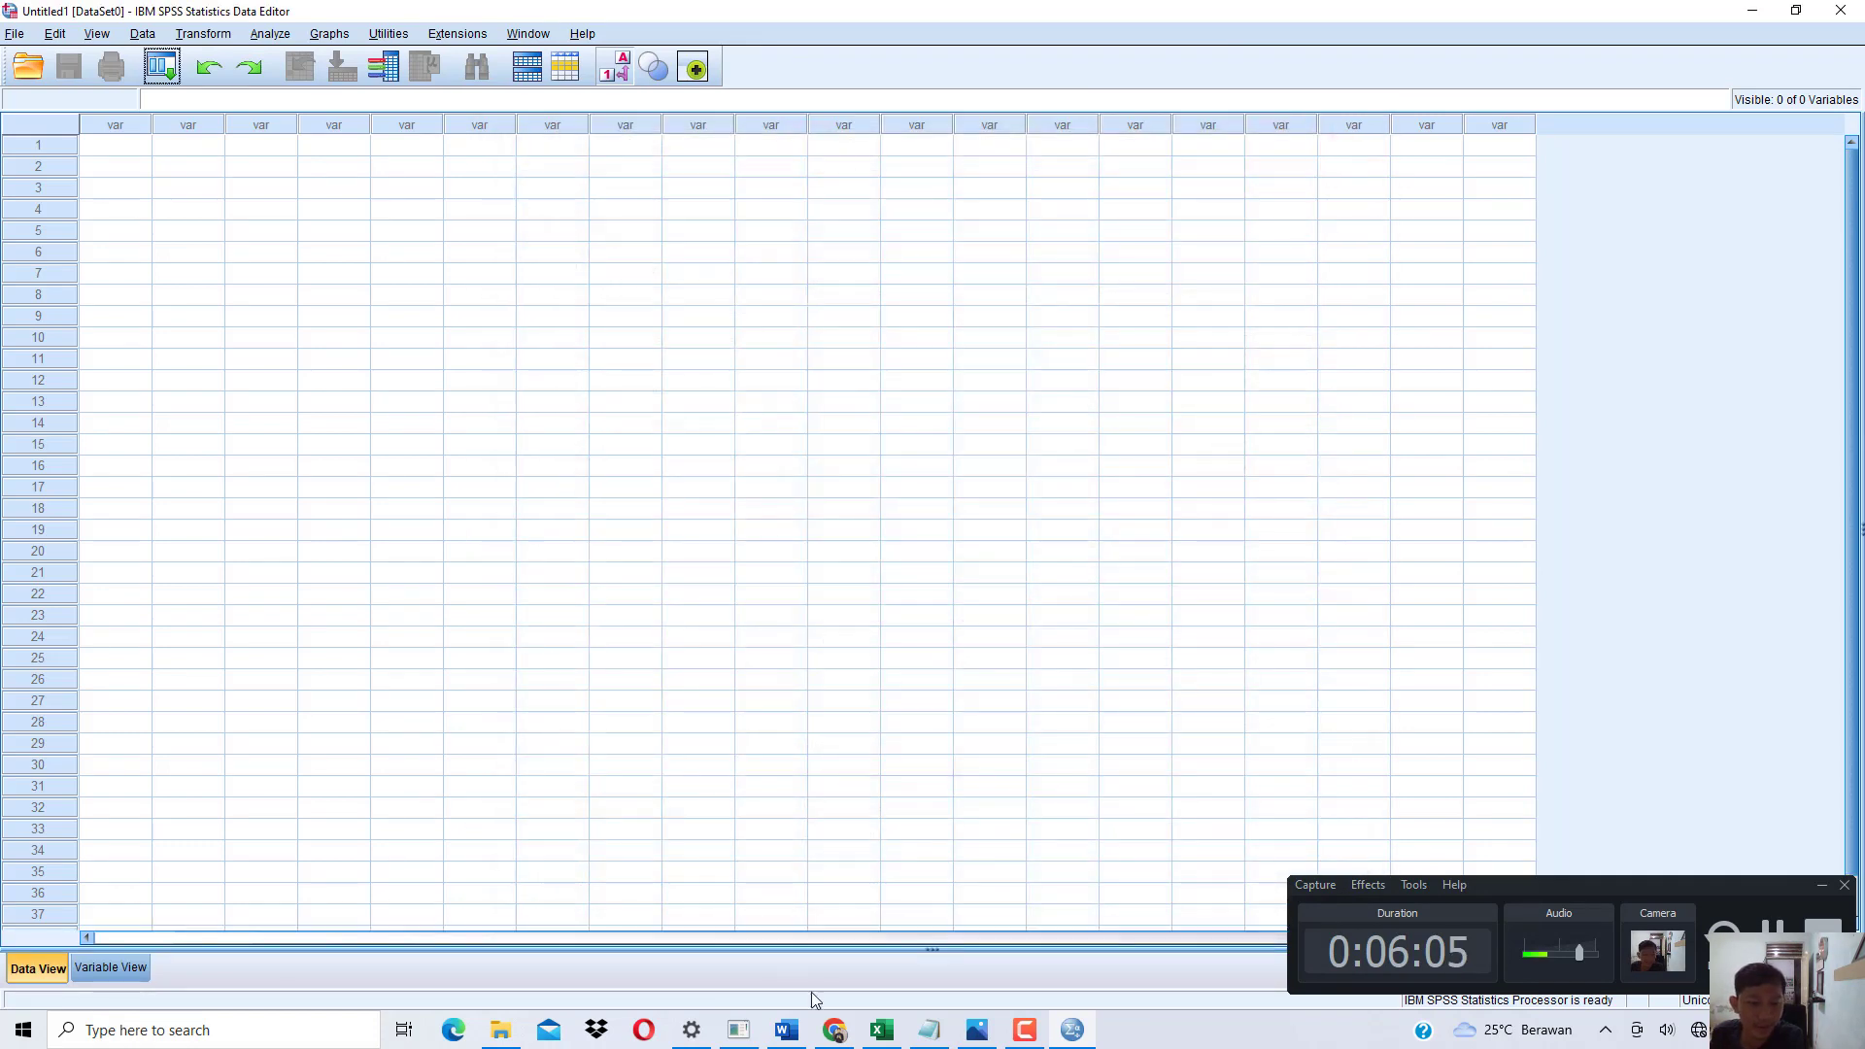
Switch to Excel and copy the cholesterol, systolic and diastolic values in K9:M59 of the Tabel 10.1 sheet.
{"action": "left_click", "coordinate": [881, 1030]}
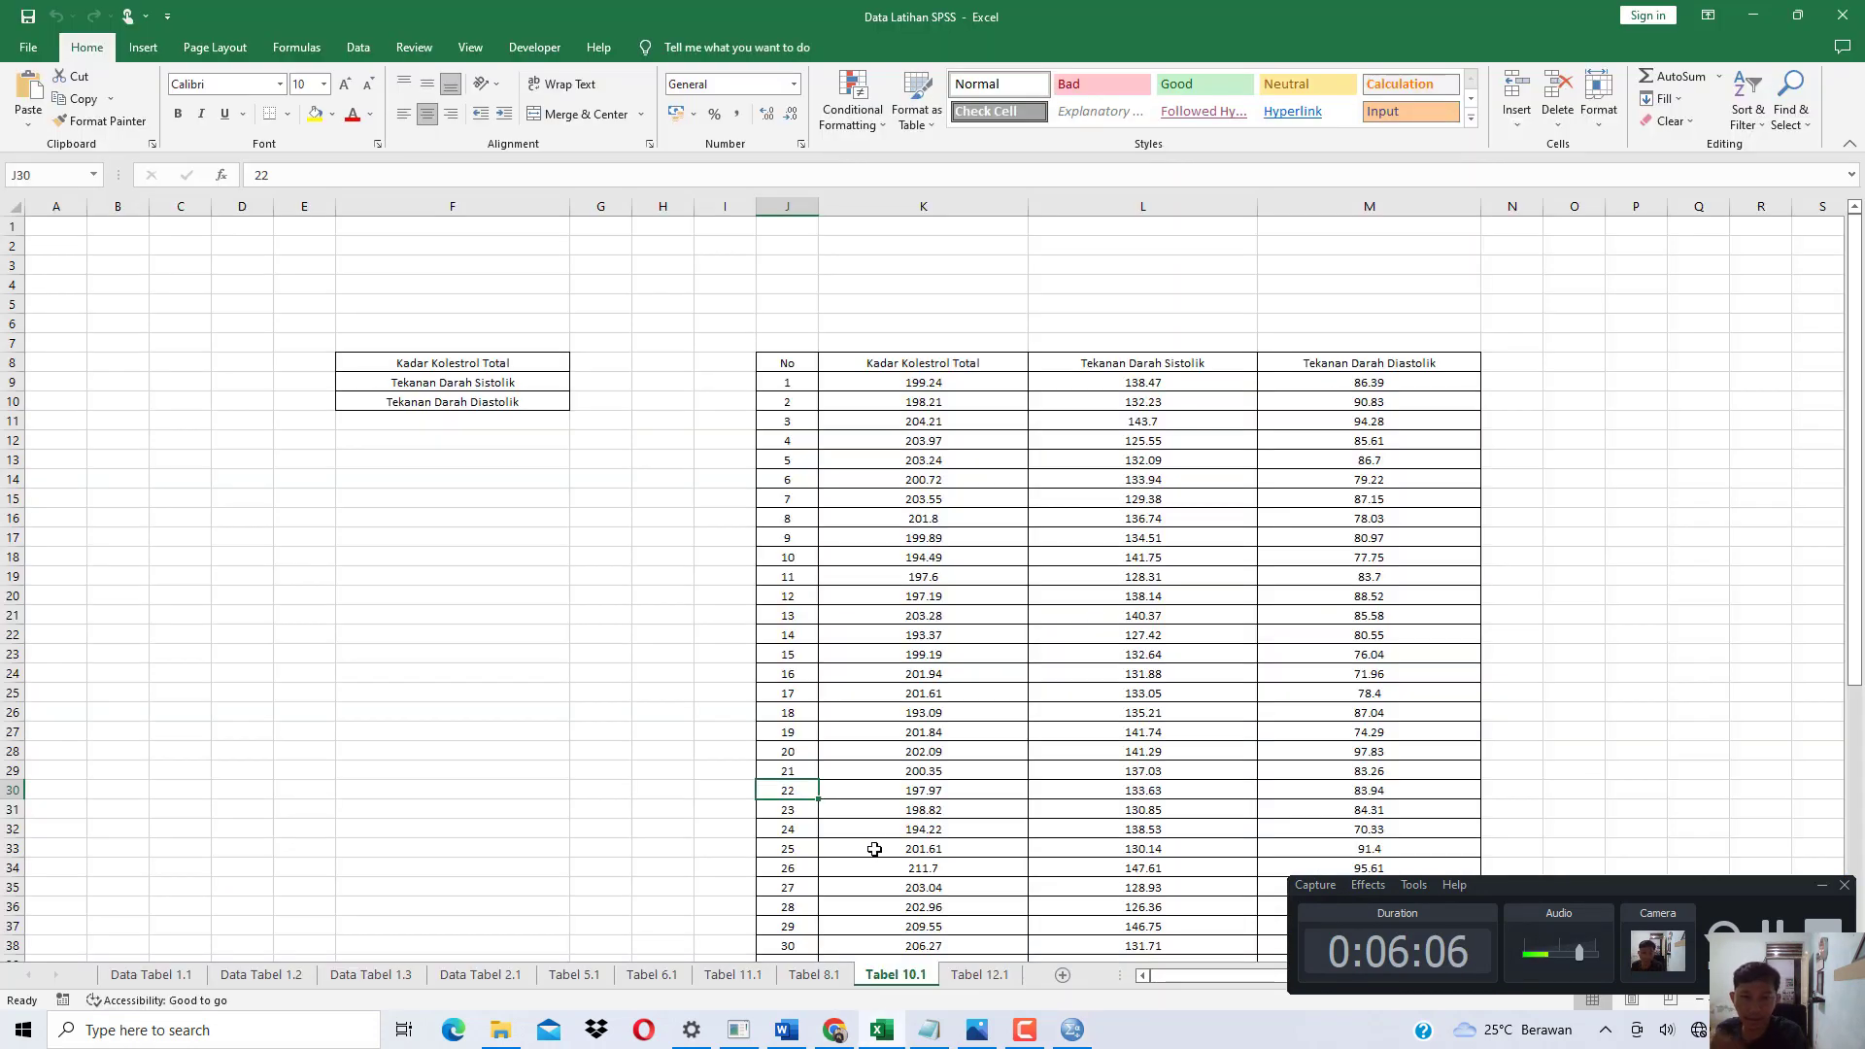
{"action": "left_click", "coordinate": [931, 383]}
{"action": "left_click_drag", "start_coordinate": [1097, 380], "coordinate": [1307, 958]}
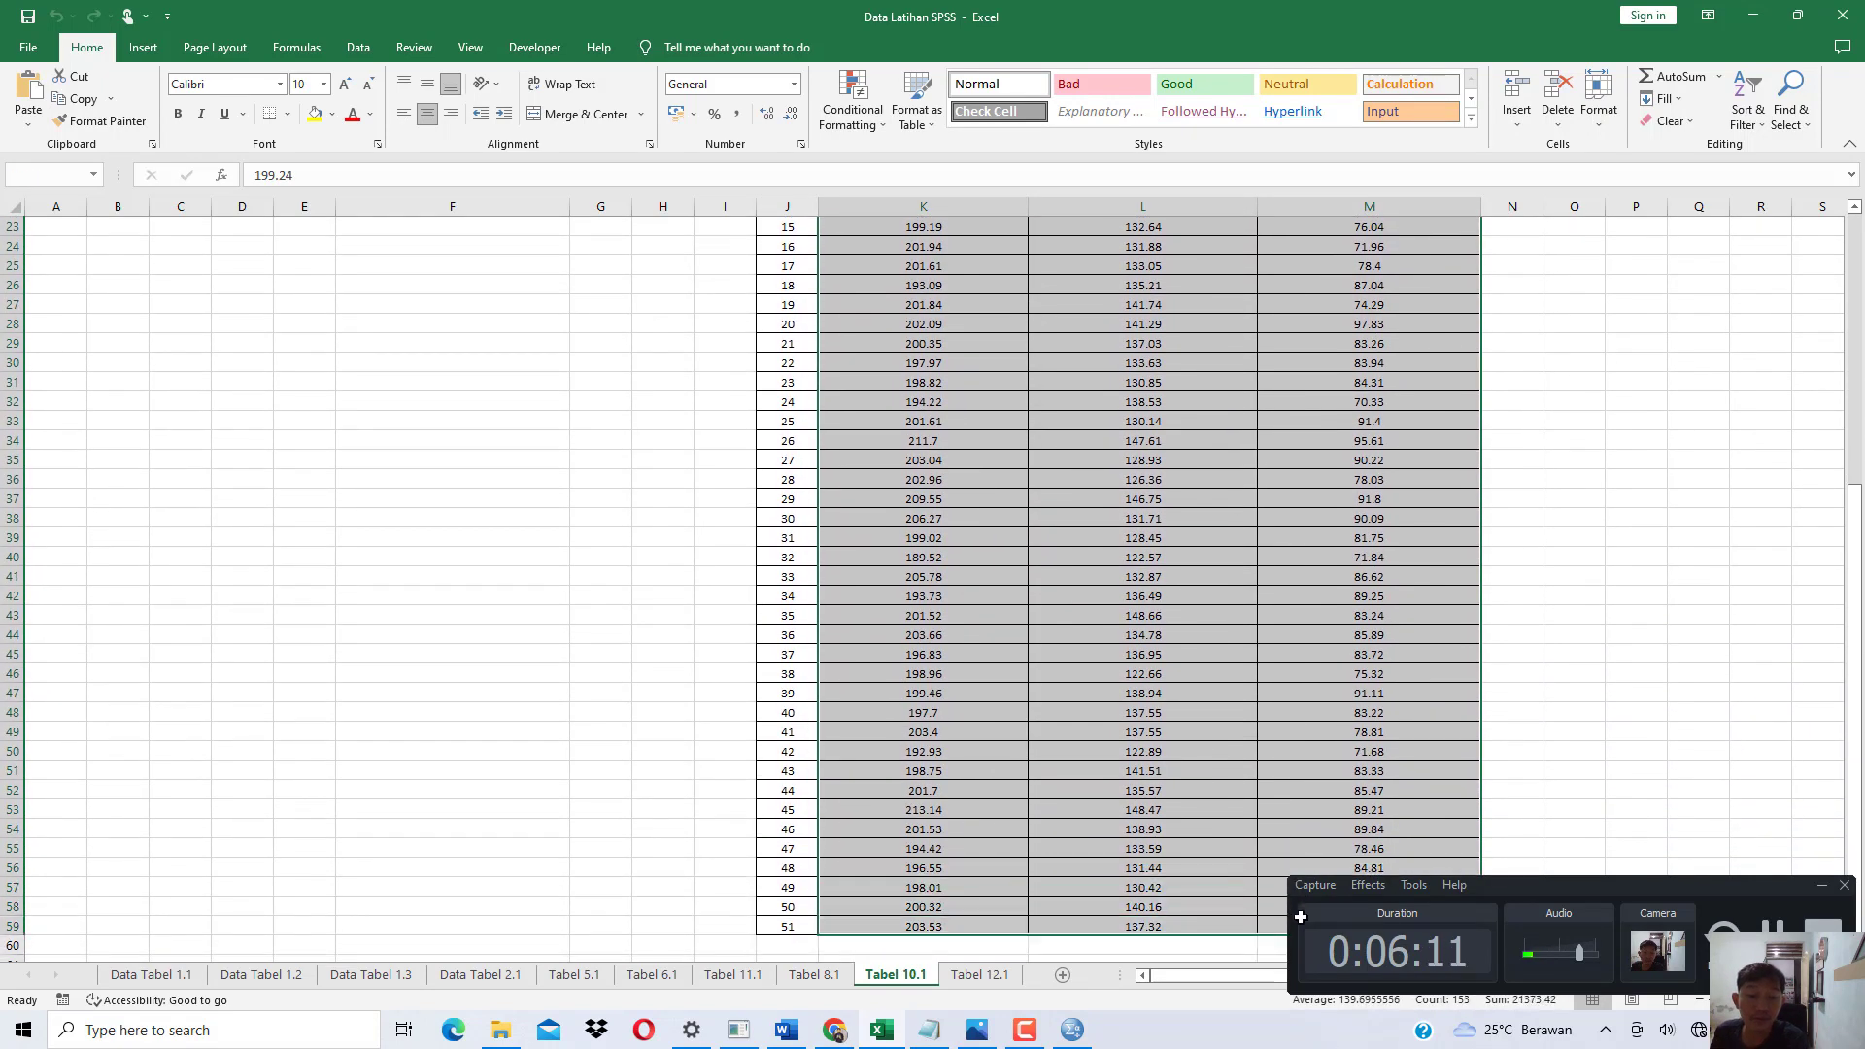
{"action": "key", "text": "ctrl+c"}
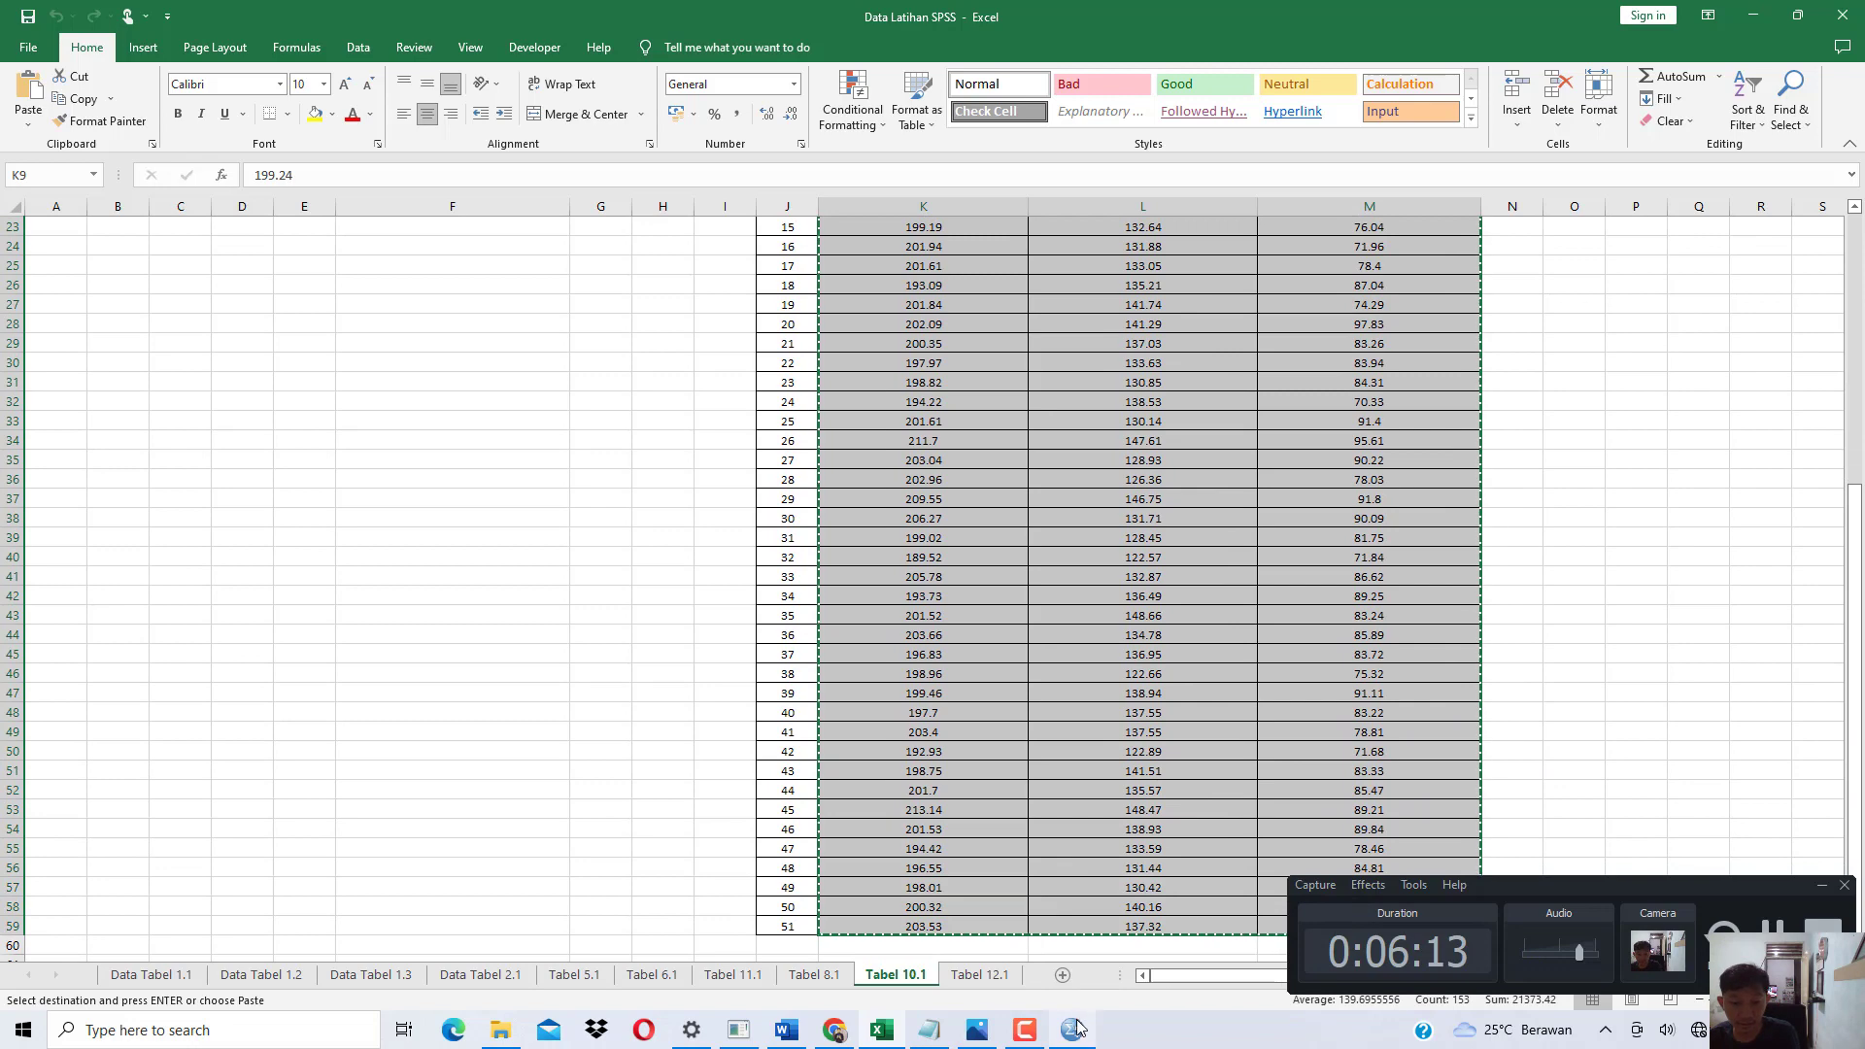
Glance at Gambar 9.1 in the book, then paste the copied values into the empty SPSS dataset from the first cell.
{"action": "left_click", "coordinate": [833, 1039]}
{"action": "scroll", "coordinate": [939, 972], "scroll_direction": "up", "scroll_amount": 15}
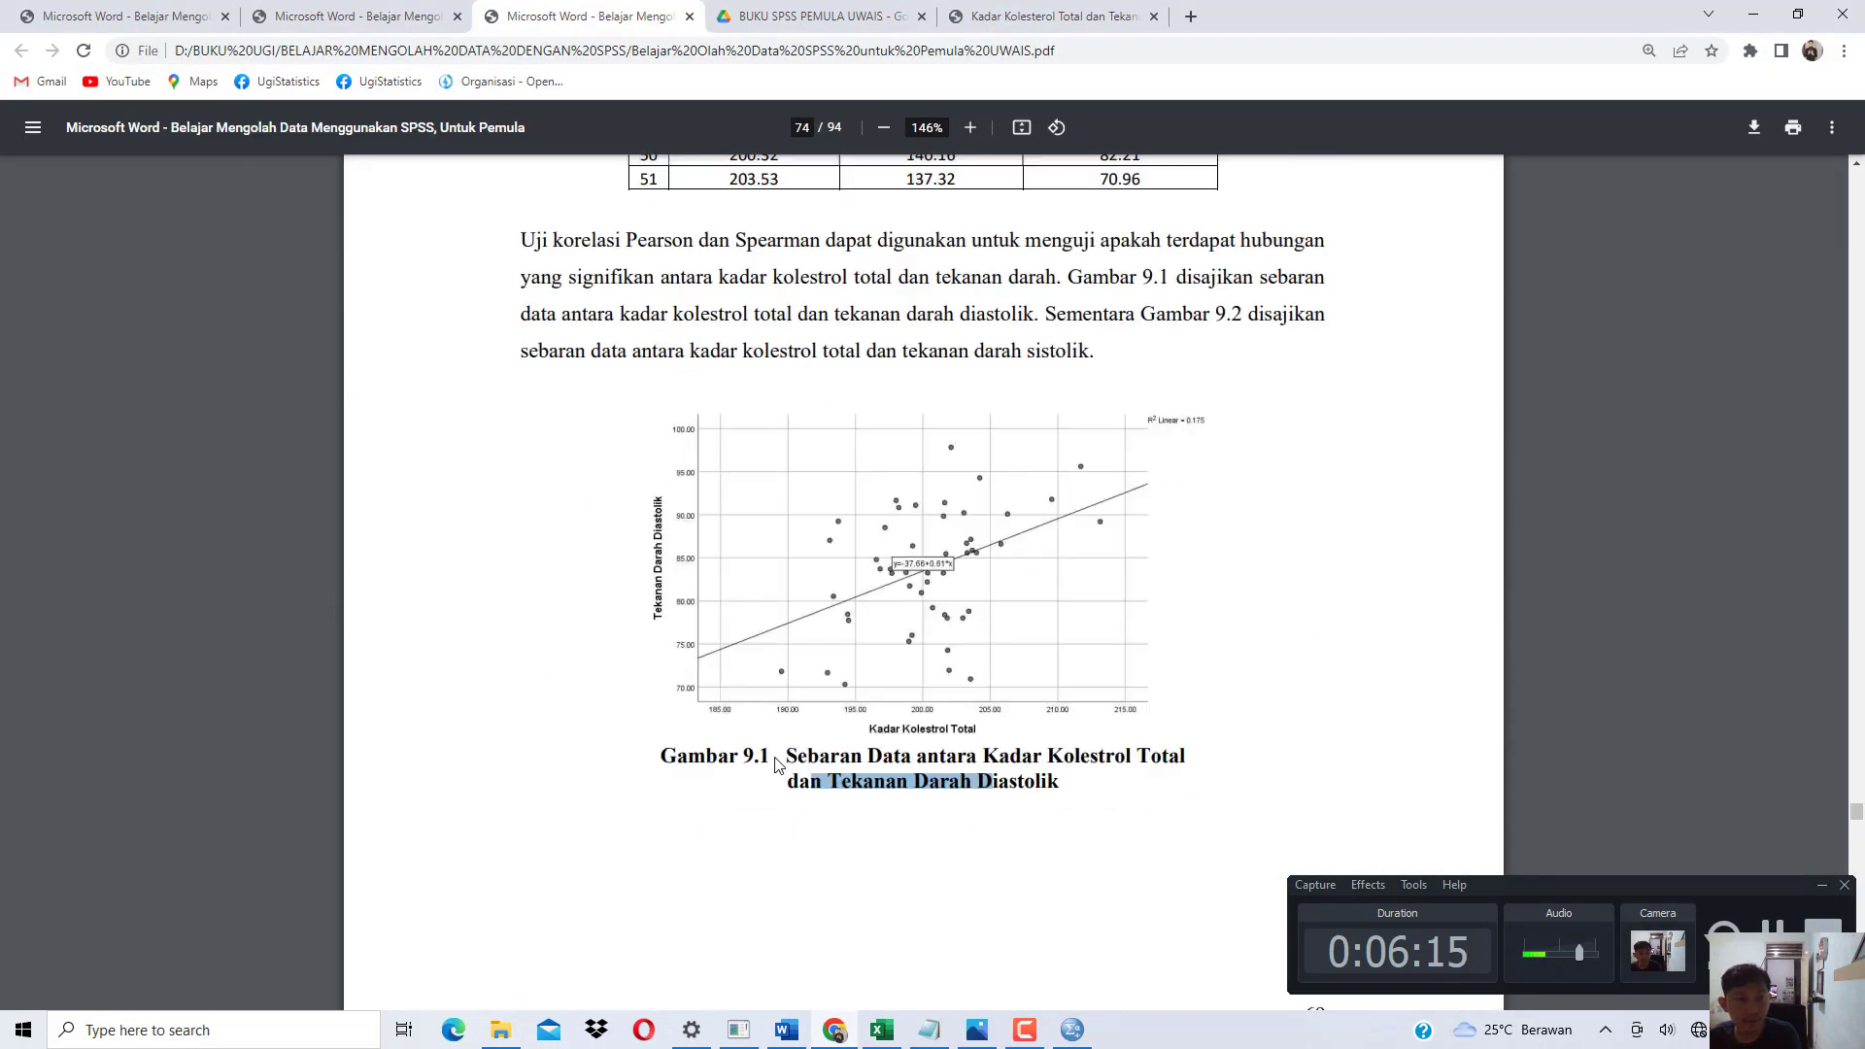
{"action": "left_click", "coordinate": [1025, 1030]}
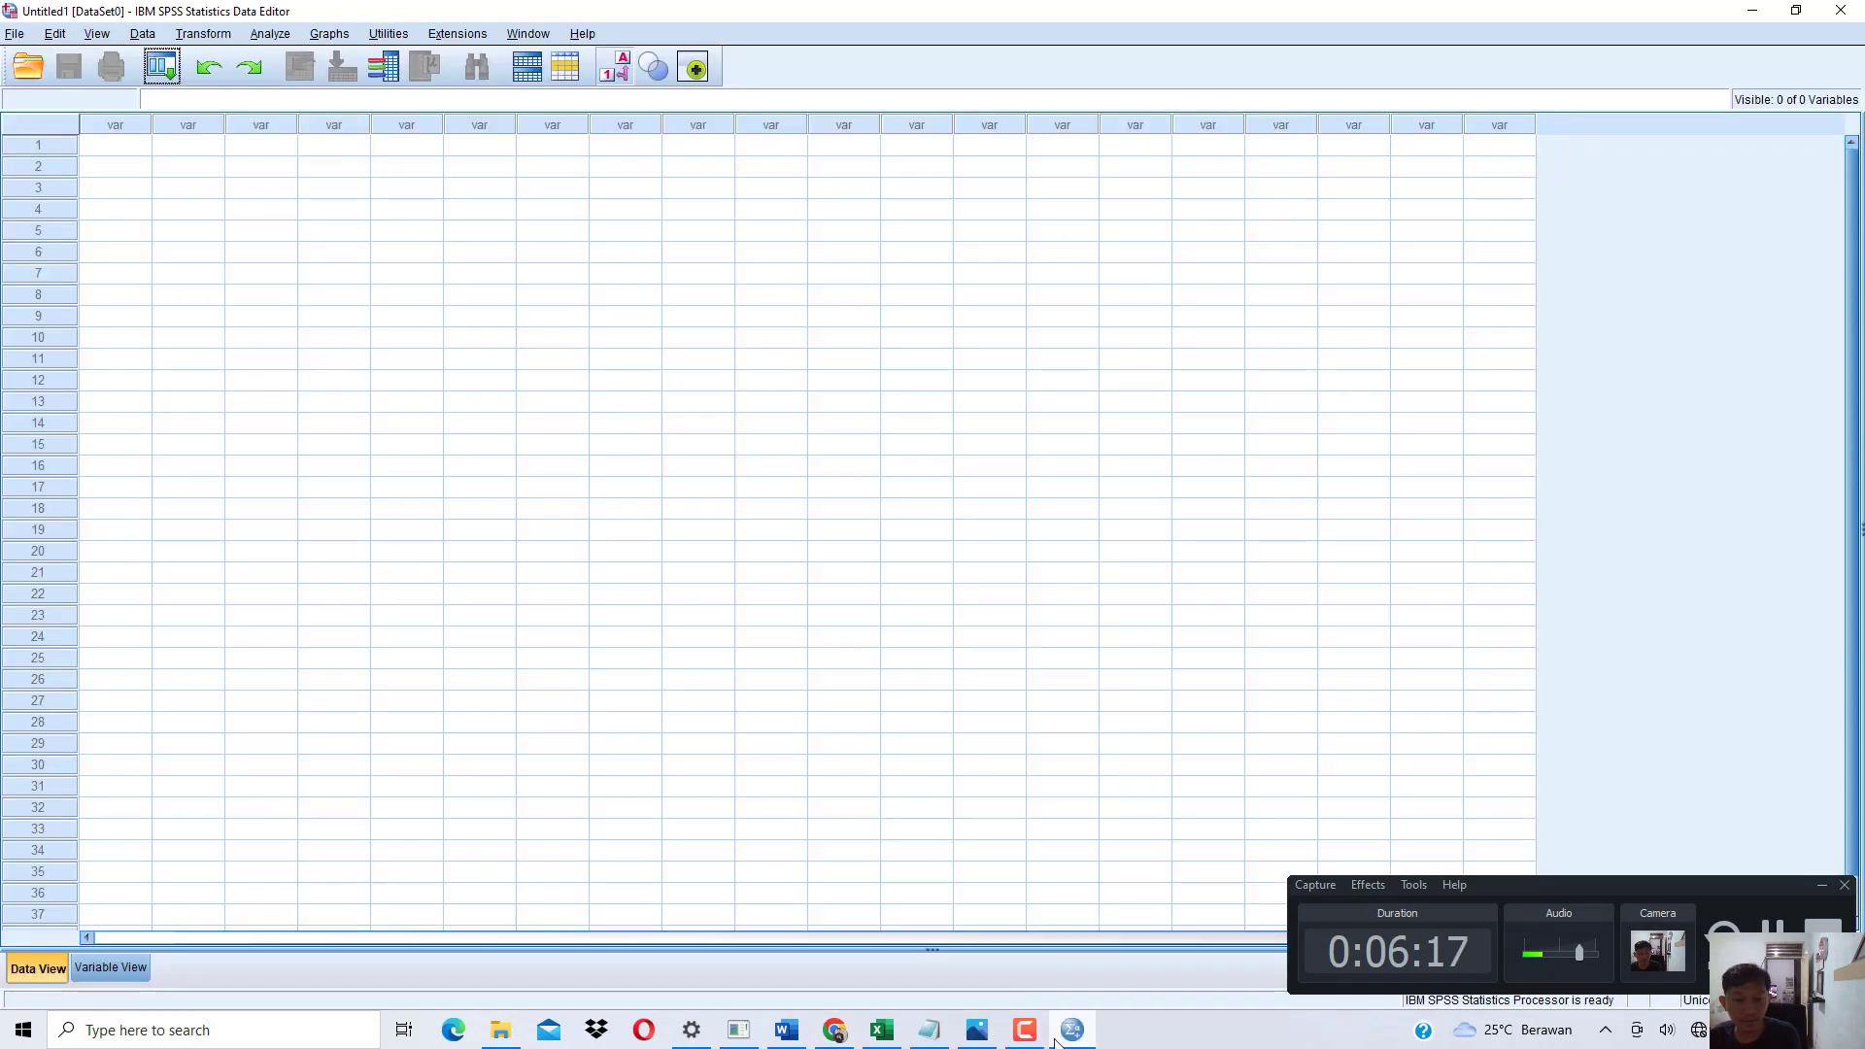
{"action": "left_click", "coordinate": [127, 152]}
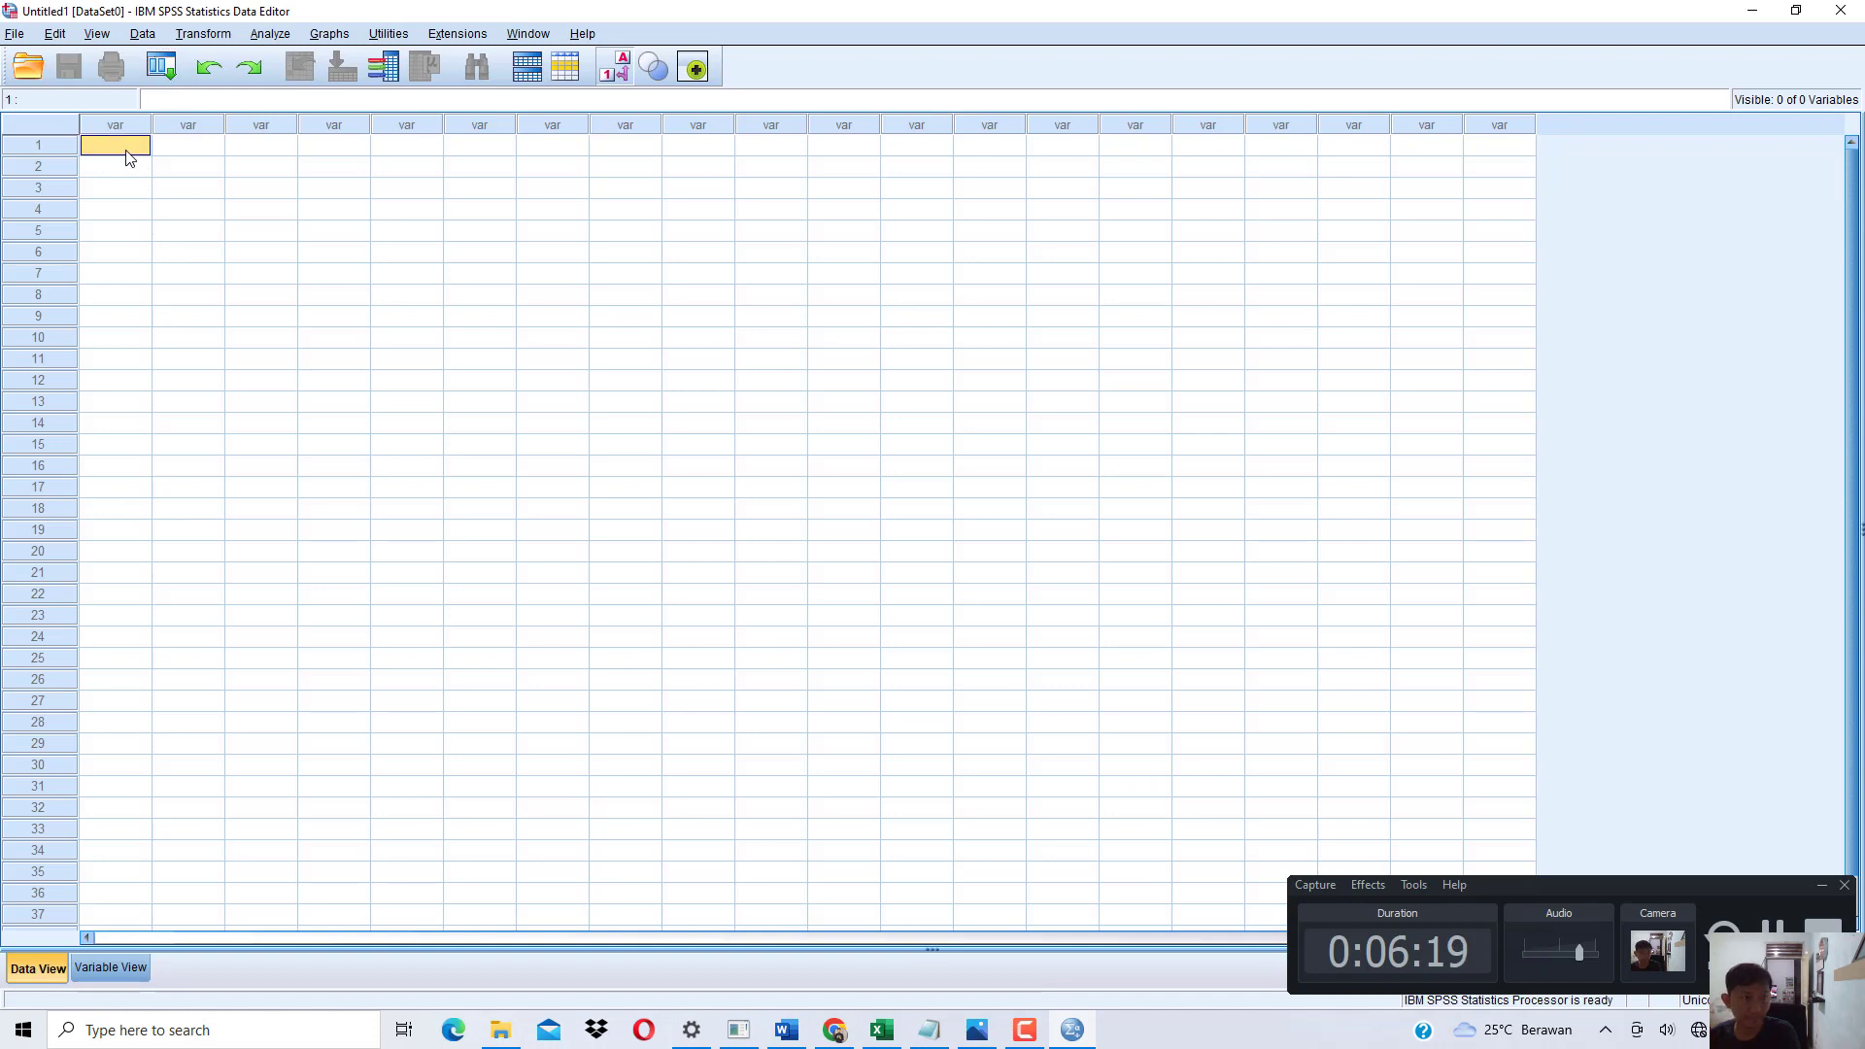
{"action": "key", "text": "ctrl+v"}
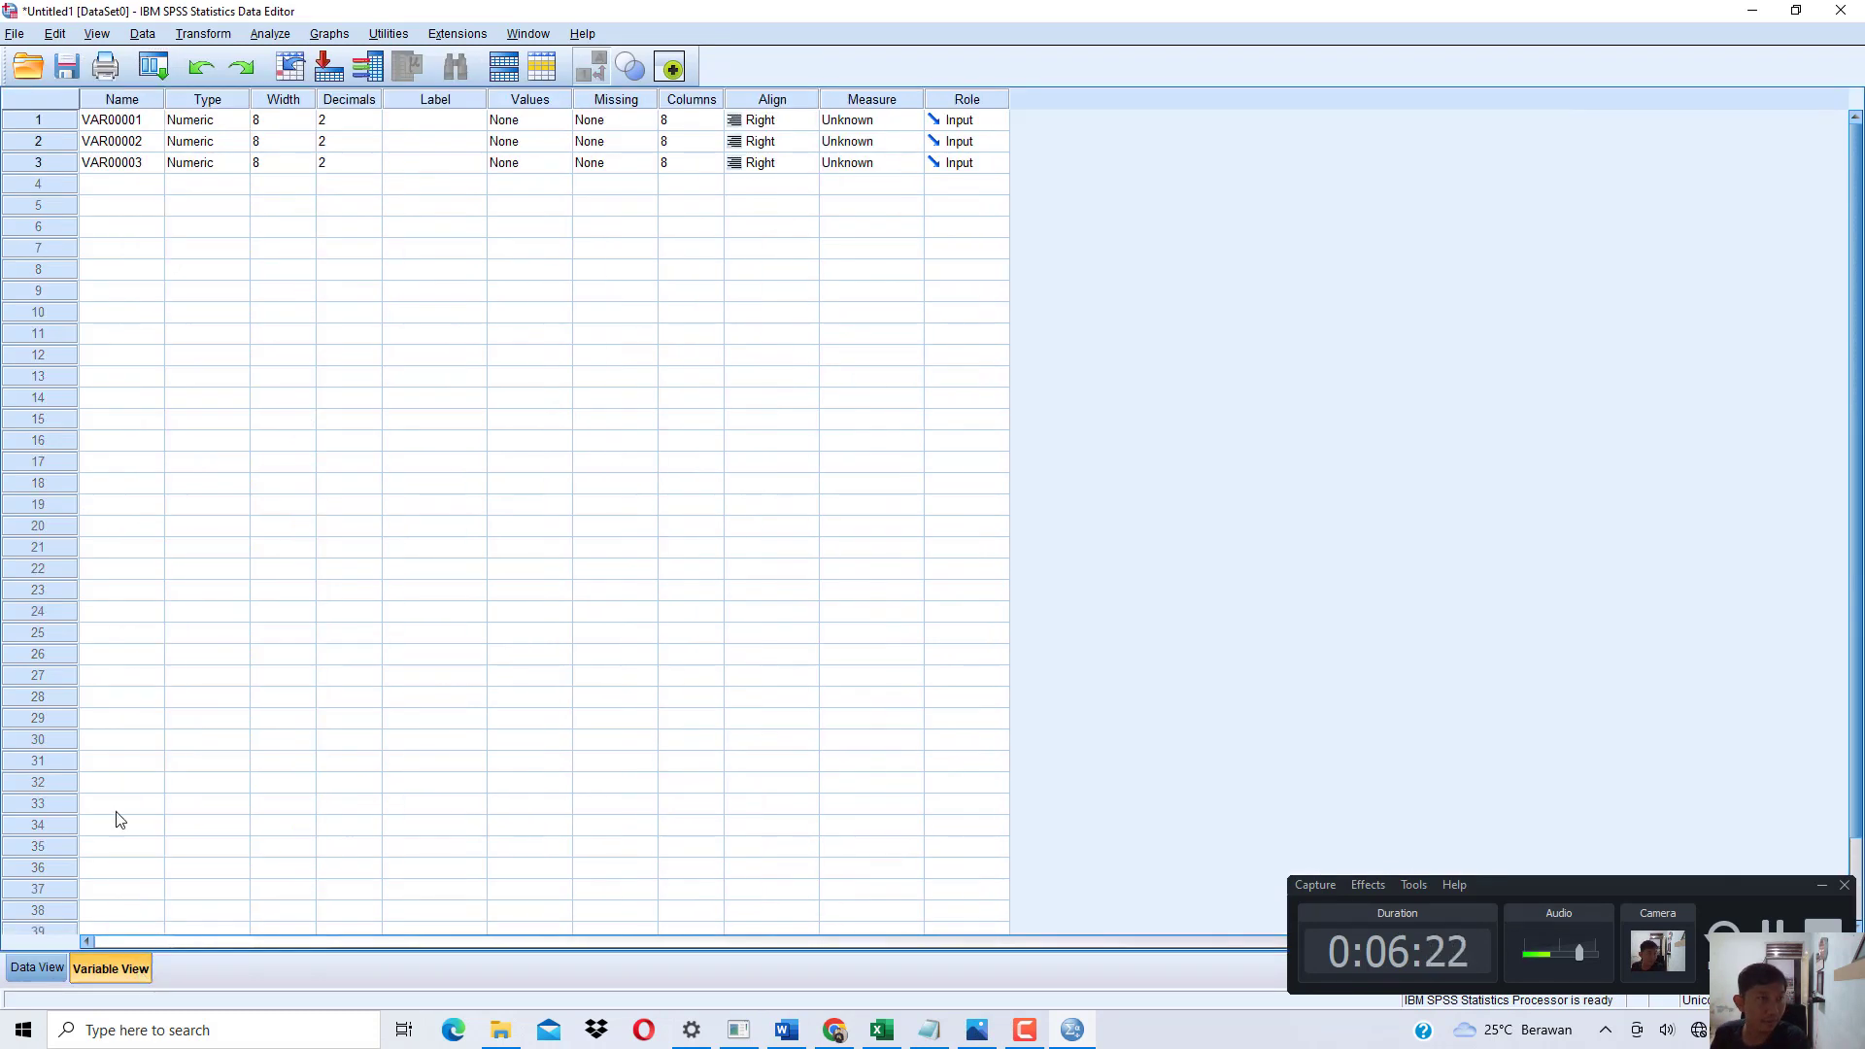
Rename the first variable as Kolestrol in the SPSS variable definitions.
{"action": "left_click", "coordinate": [137, 968]}
{"action": "left_click", "coordinate": [112, 127]}
{"action": "type", "text": "Kolestrpl"}
{"action": "key", "text": "BackSpace"}
{"action": "key", "text": "BackSpace"}
{"action": "type", "text": "o"}
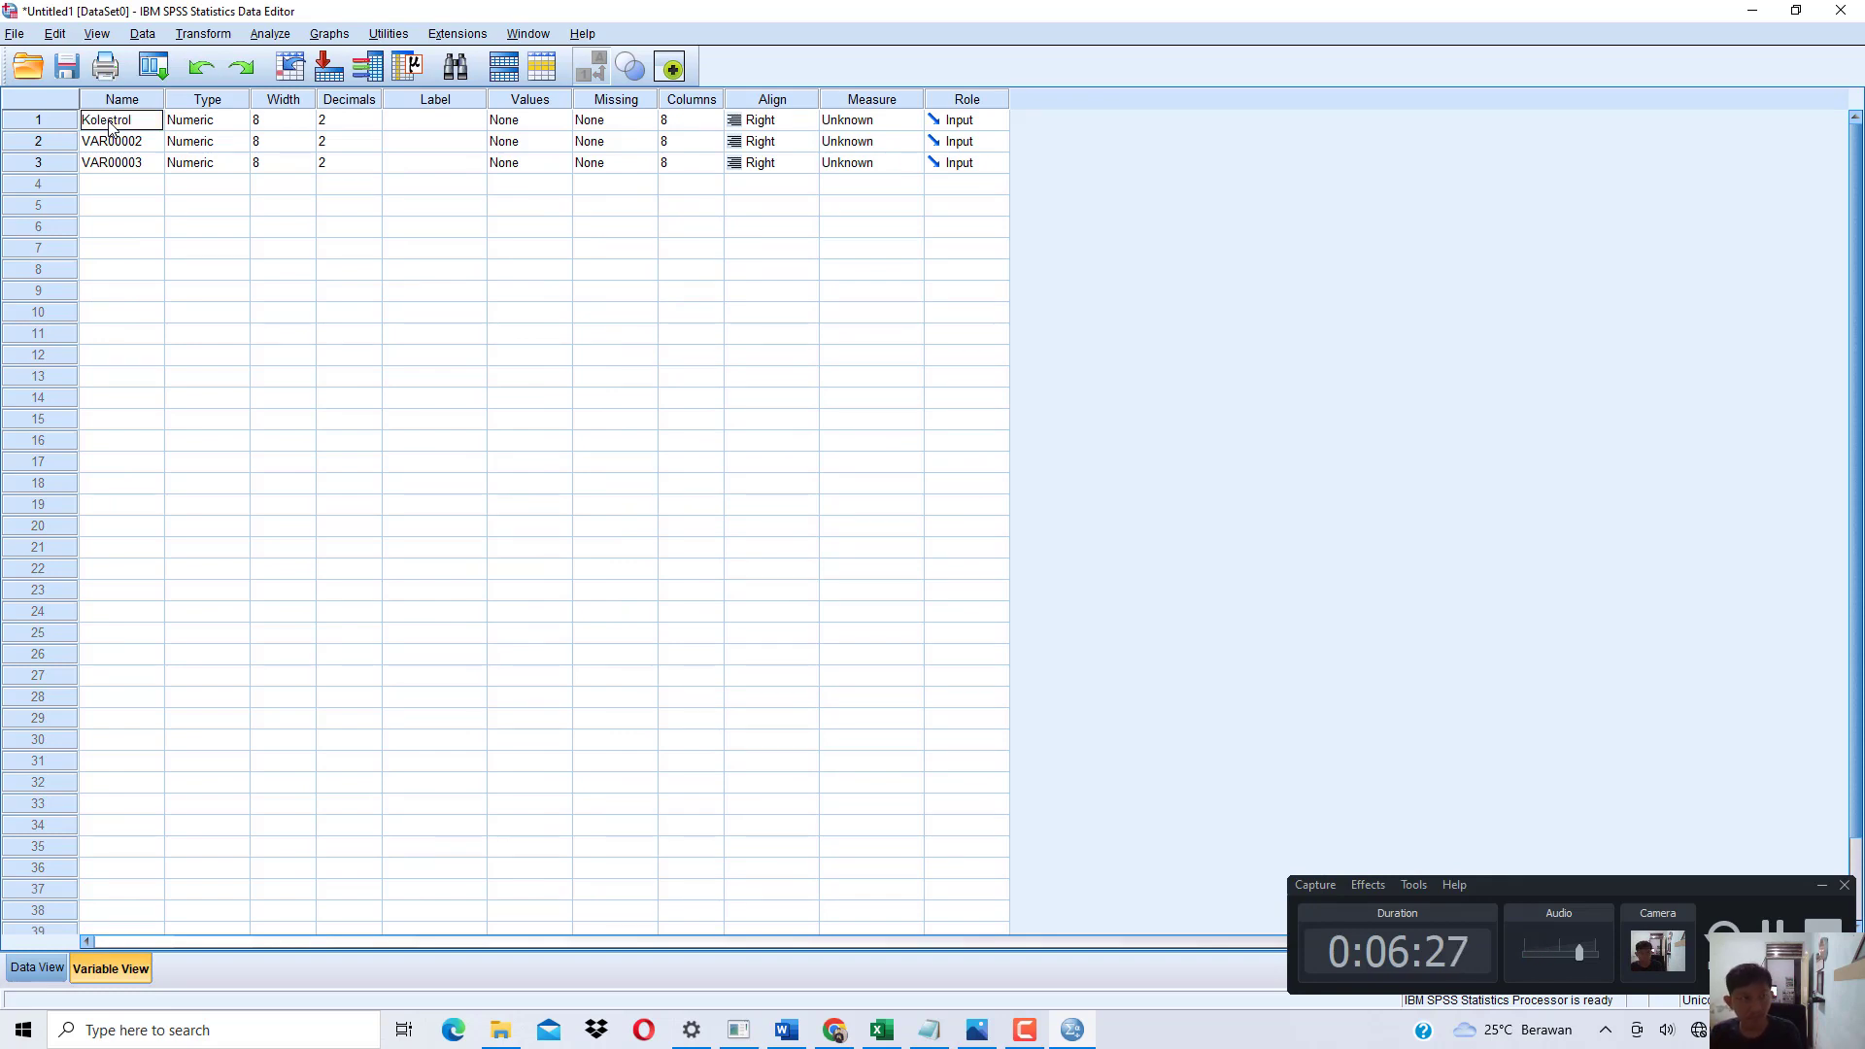
{"action": "type", "text": "l"}
{"action": "key", "text": "Return"}
Check the column headings in the Excel table, then rename the second and third SPSS variables as Sistolik and Diastolik.
{"action": "key", "text": "alt+Tab"}
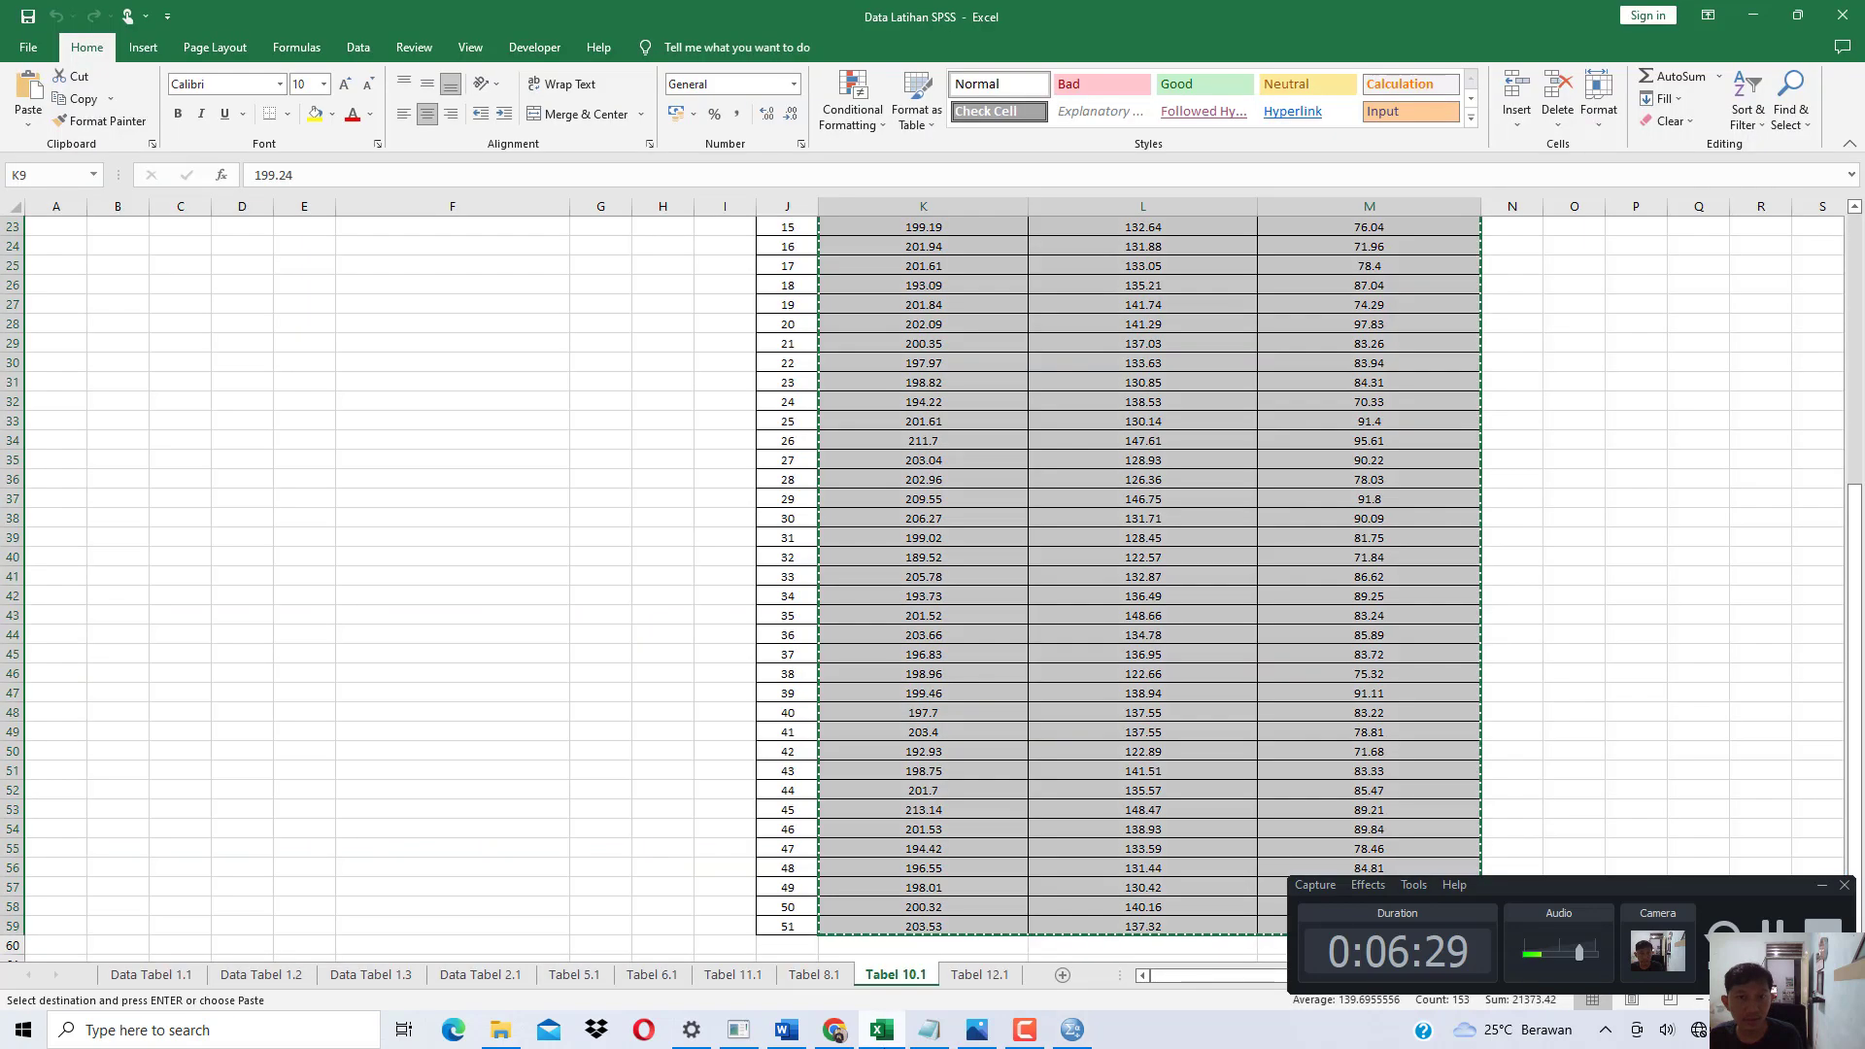
{"action": "scroll", "coordinate": [1502, 476], "scroll_direction": "up", "scroll_amount": 5}
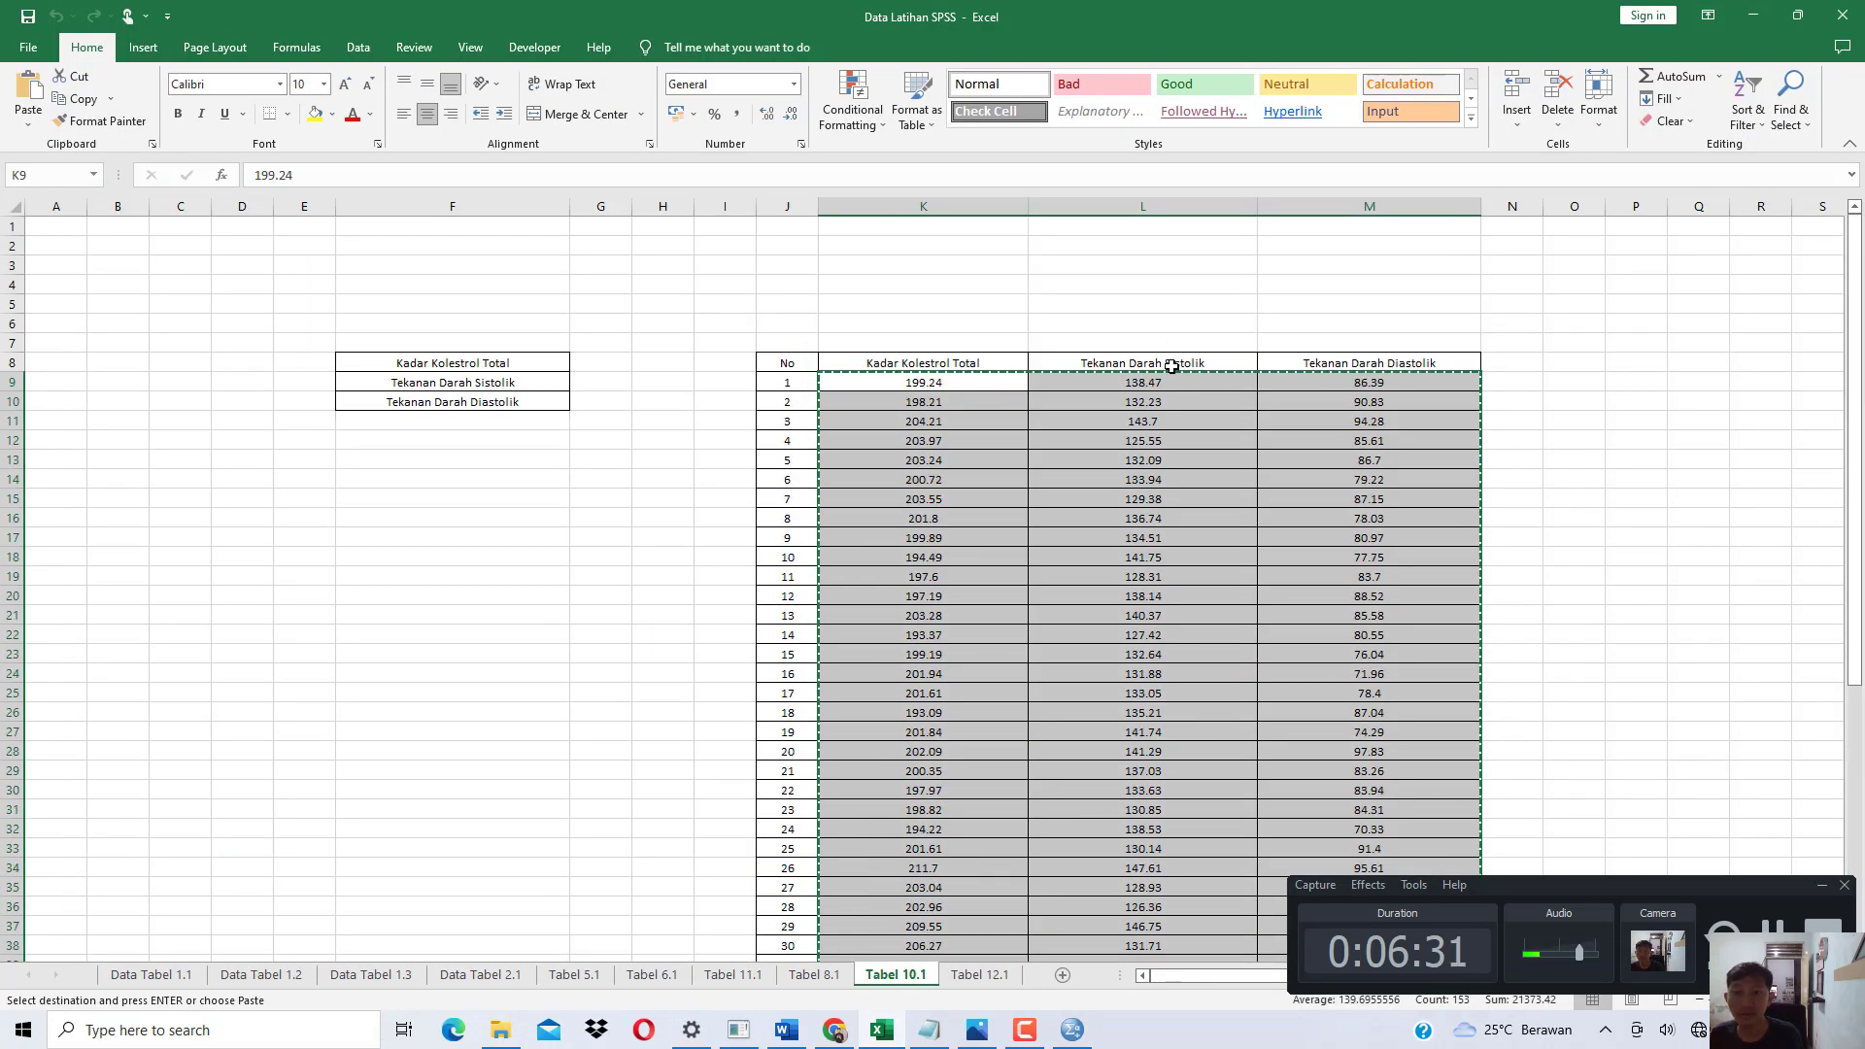
{"action": "left_click", "coordinate": [1754, 16]}
{"action": "type", "text": "Sistolik"}
{"action": "key", "text": "Return"}
{"action": "type", "text": "D"}
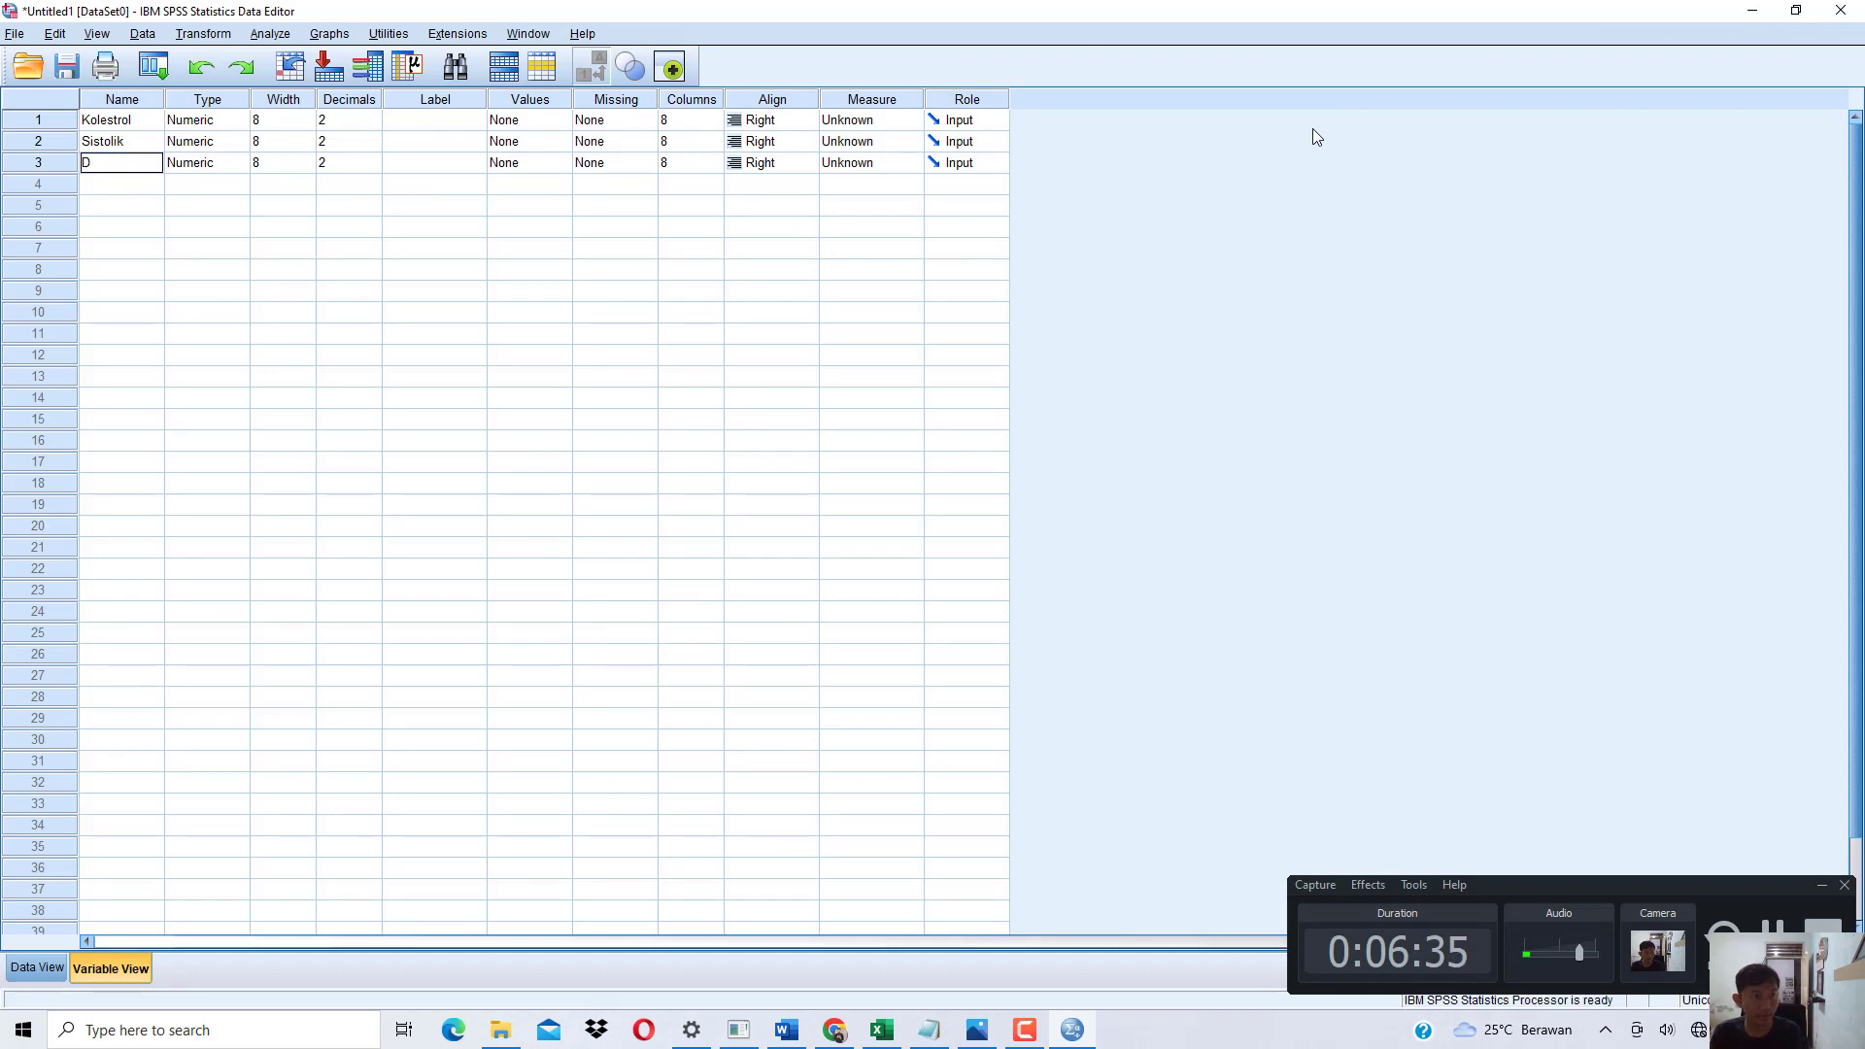
{"action": "type", "text": "iastolik"}
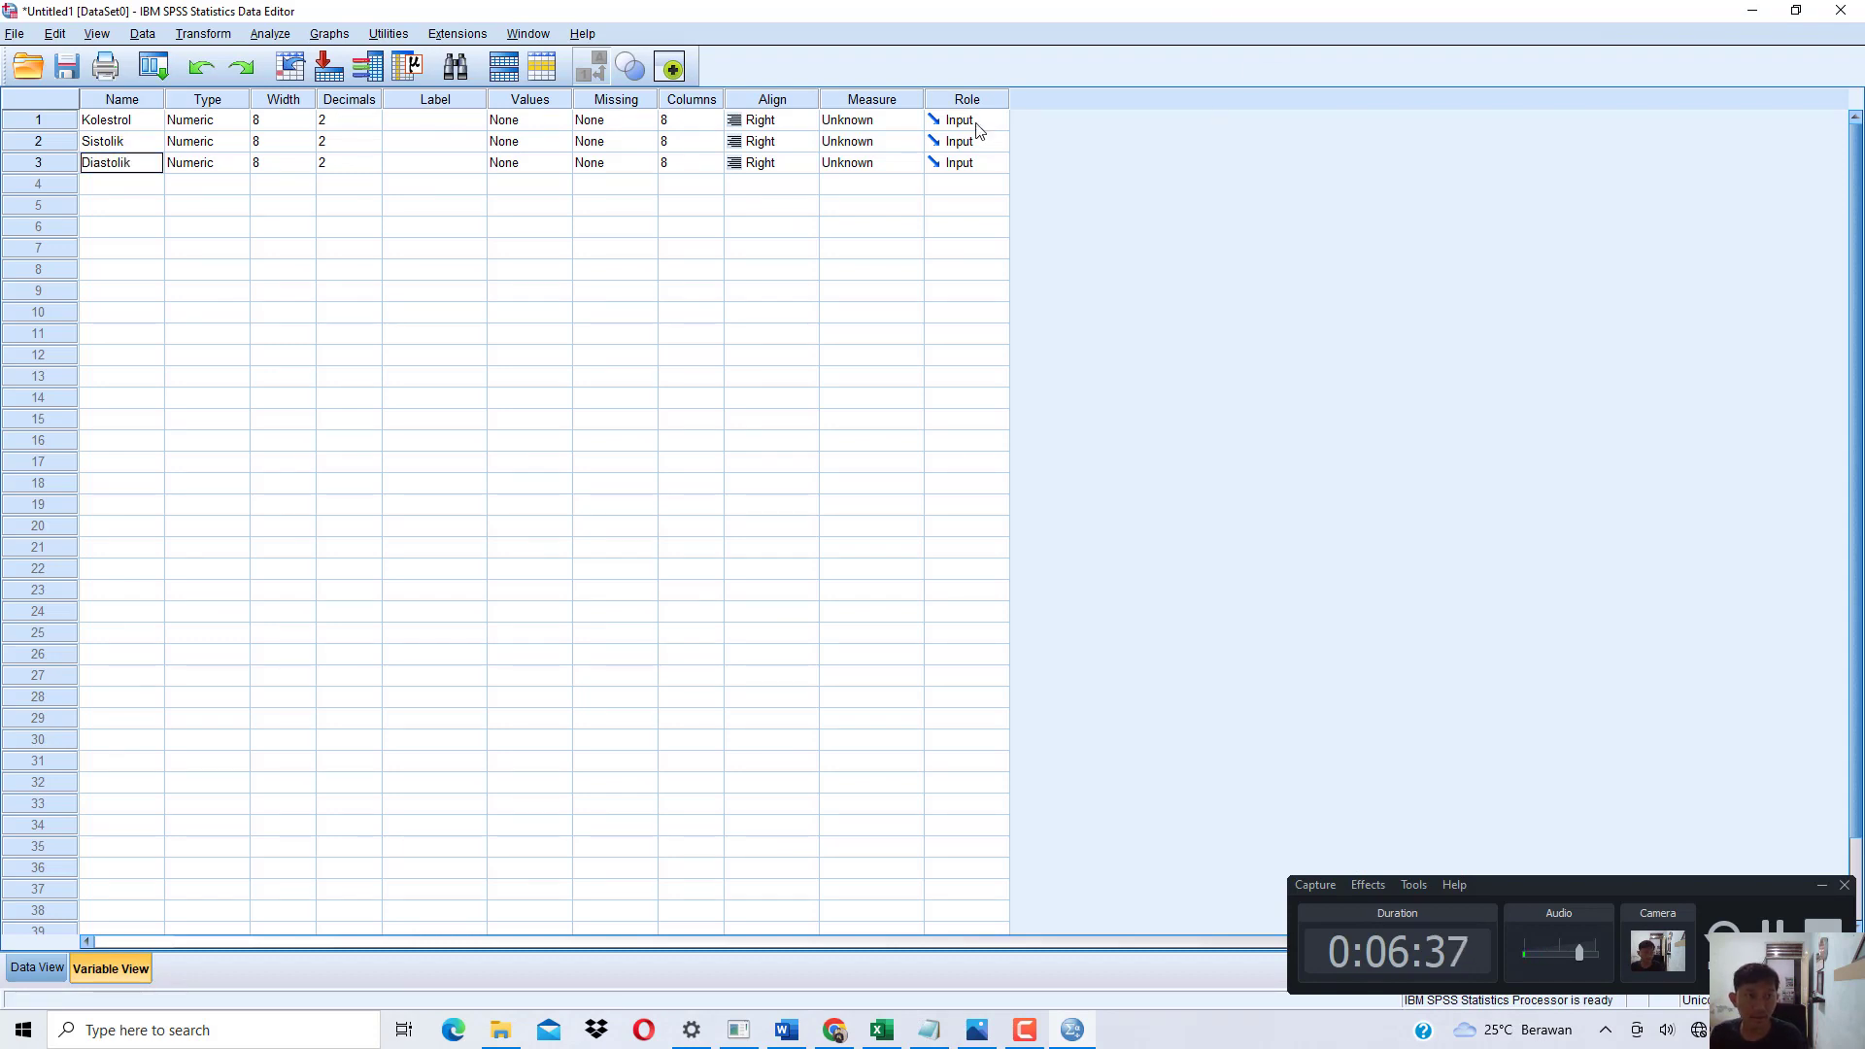
Widen the Label column and label the Kolestrol variable "Kadar Kolestrol Total", checking the wording against the Excel table.
{"action": "left_click_drag", "start_coordinate": [540, 109], "coordinate": [653, 108]}
{"action": "left_click", "coordinate": [633, 124]}
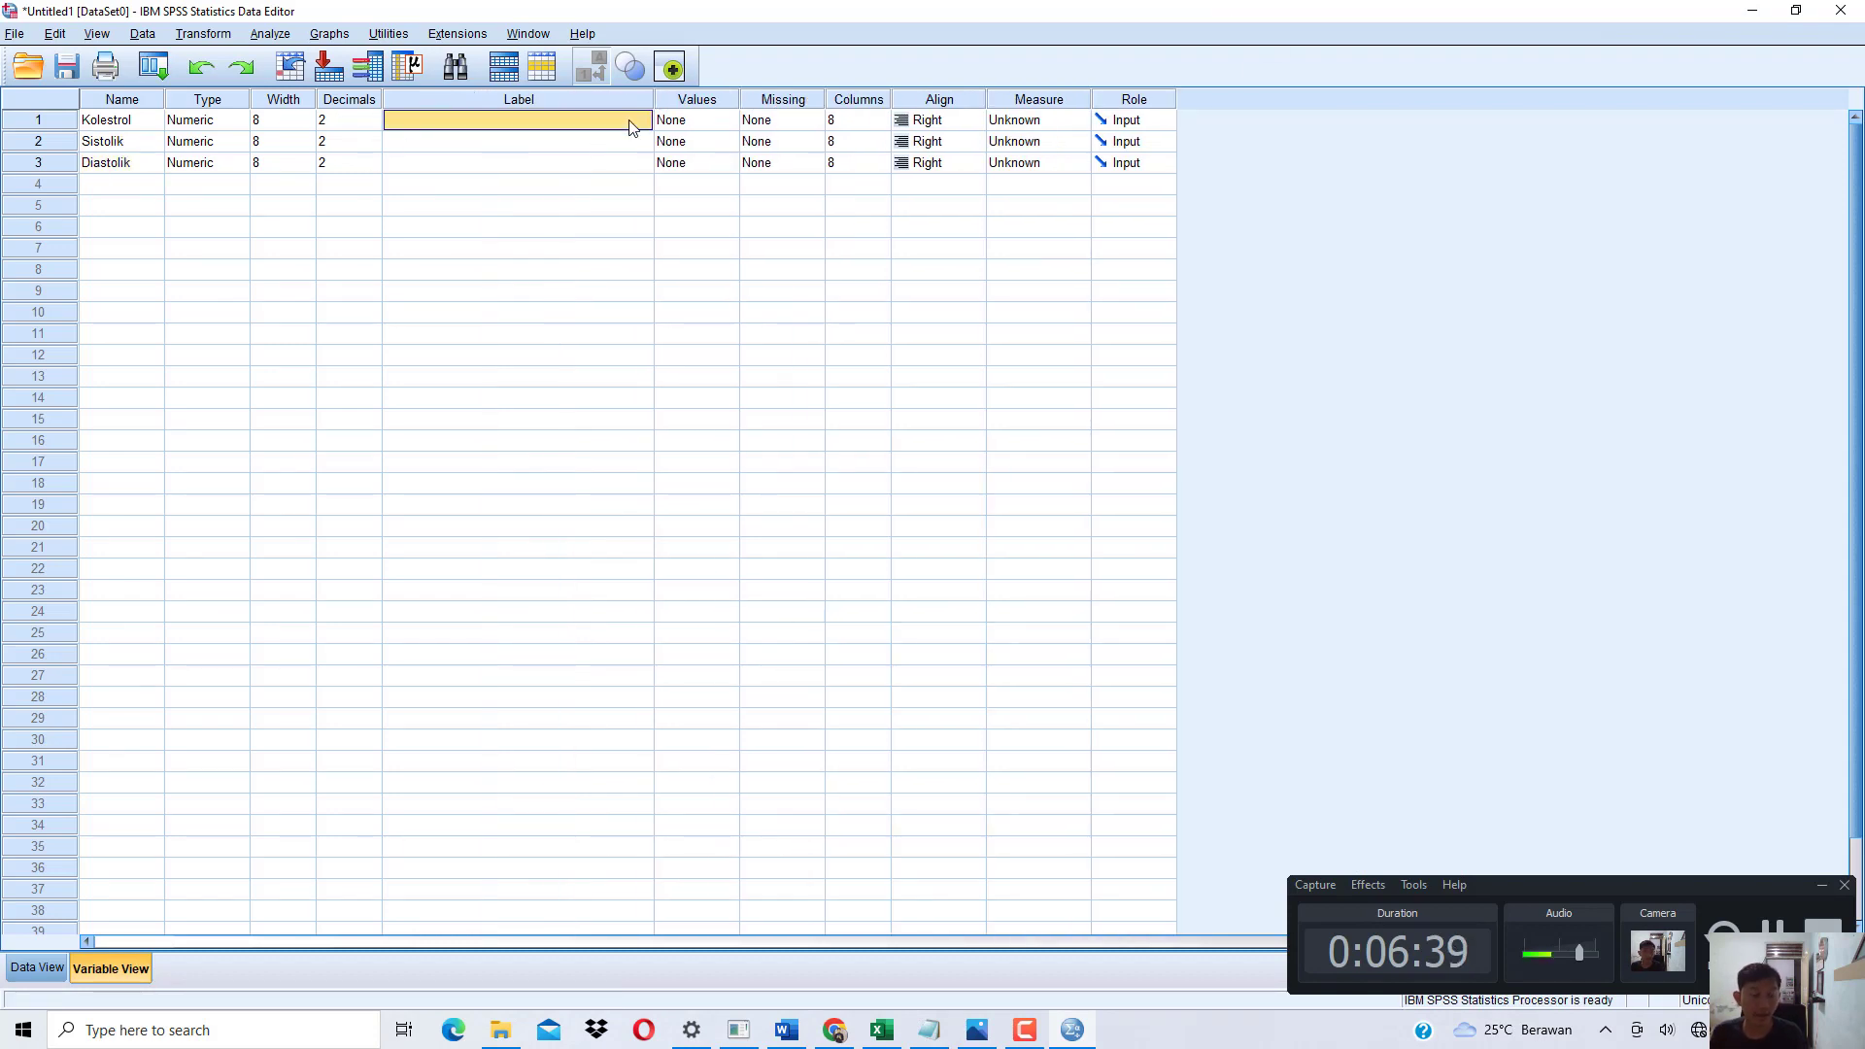
{"action": "type", "text": "Kadar"}
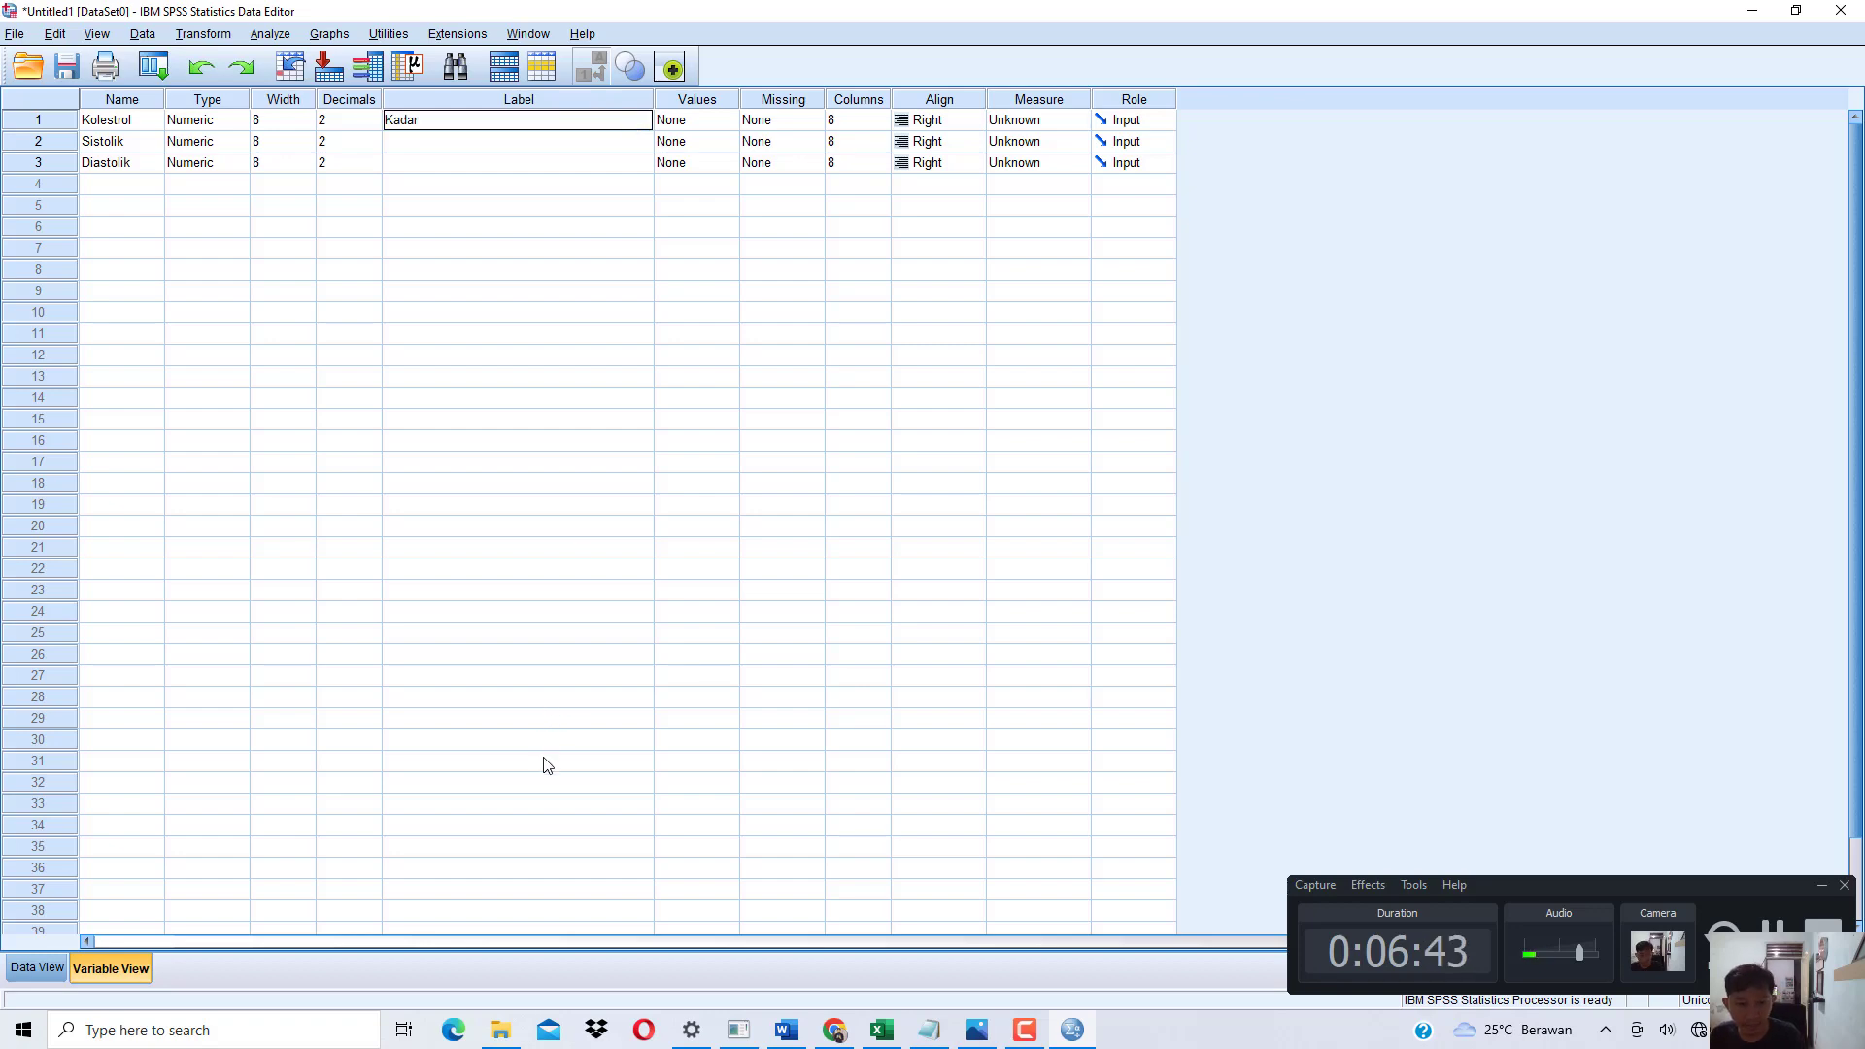
{"action": "left_click", "coordinate": [880, 1031]}
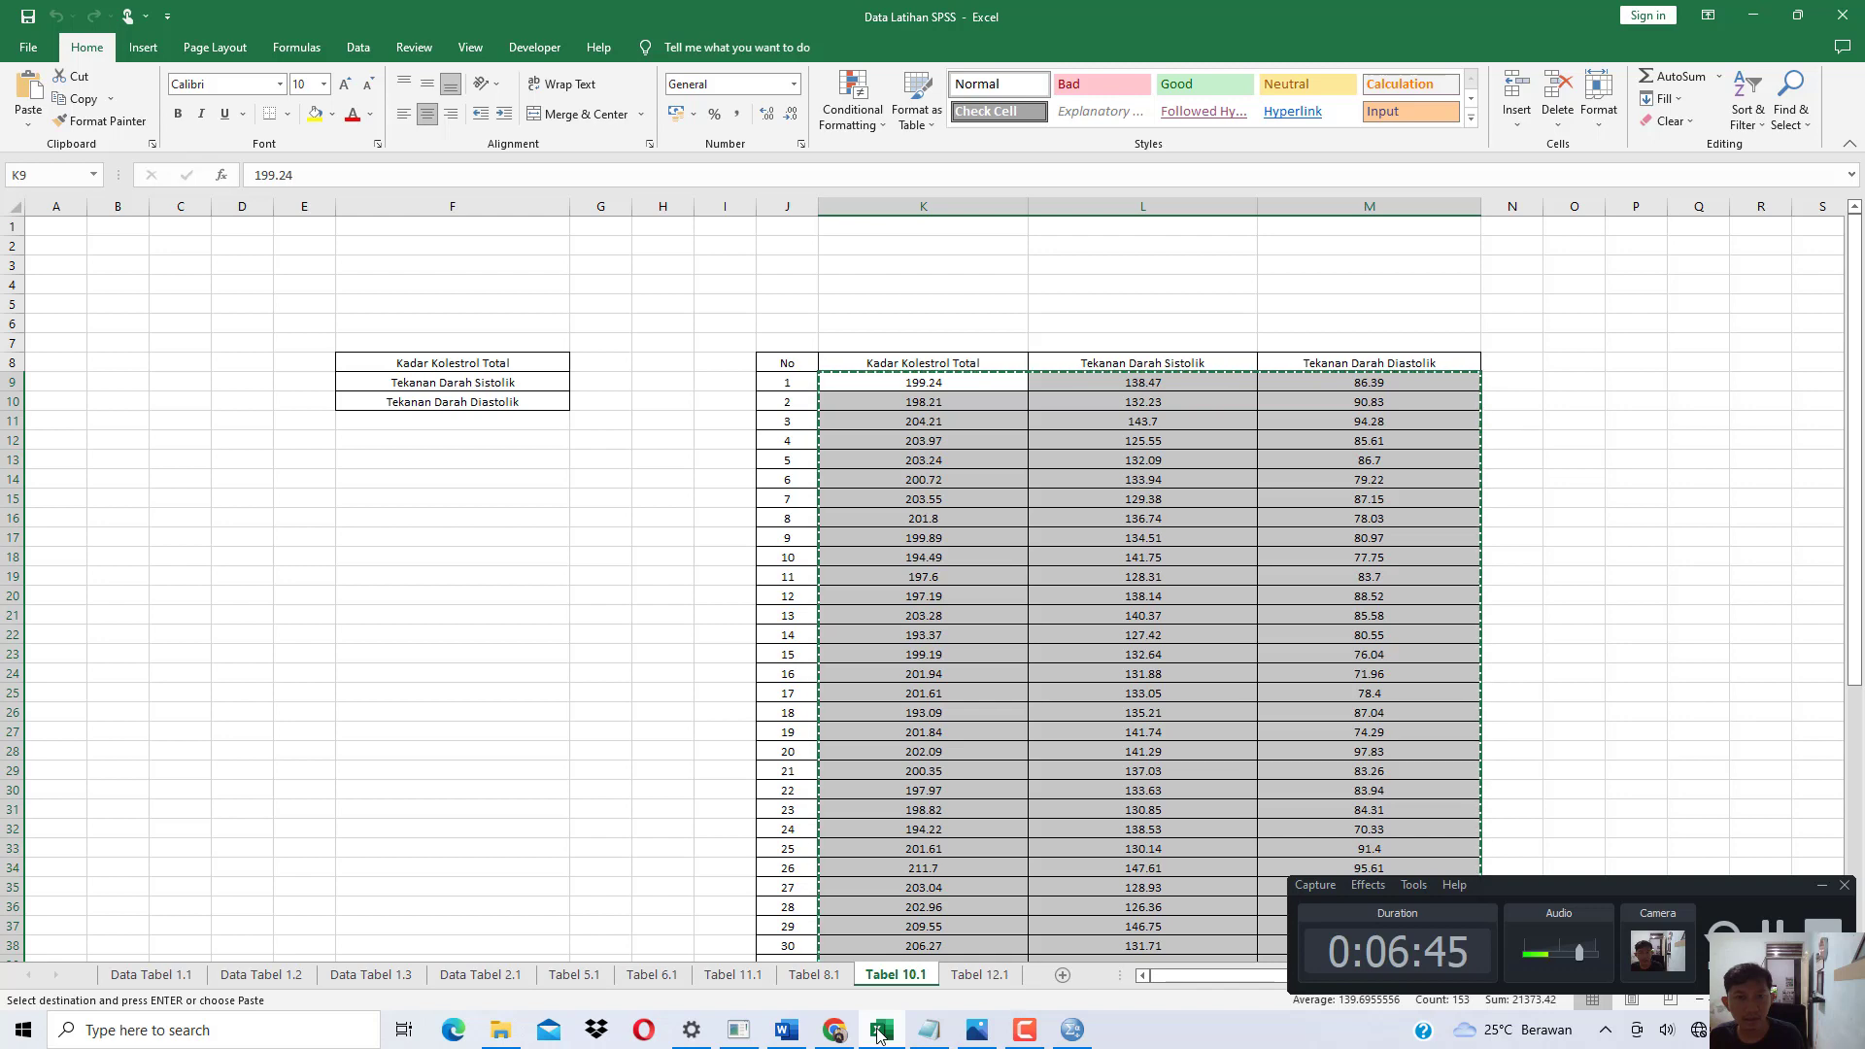
{"action": "left_click", "coordinate": [880, 1032]}
{"action": "double_click", "coordinate": [596, 121]}
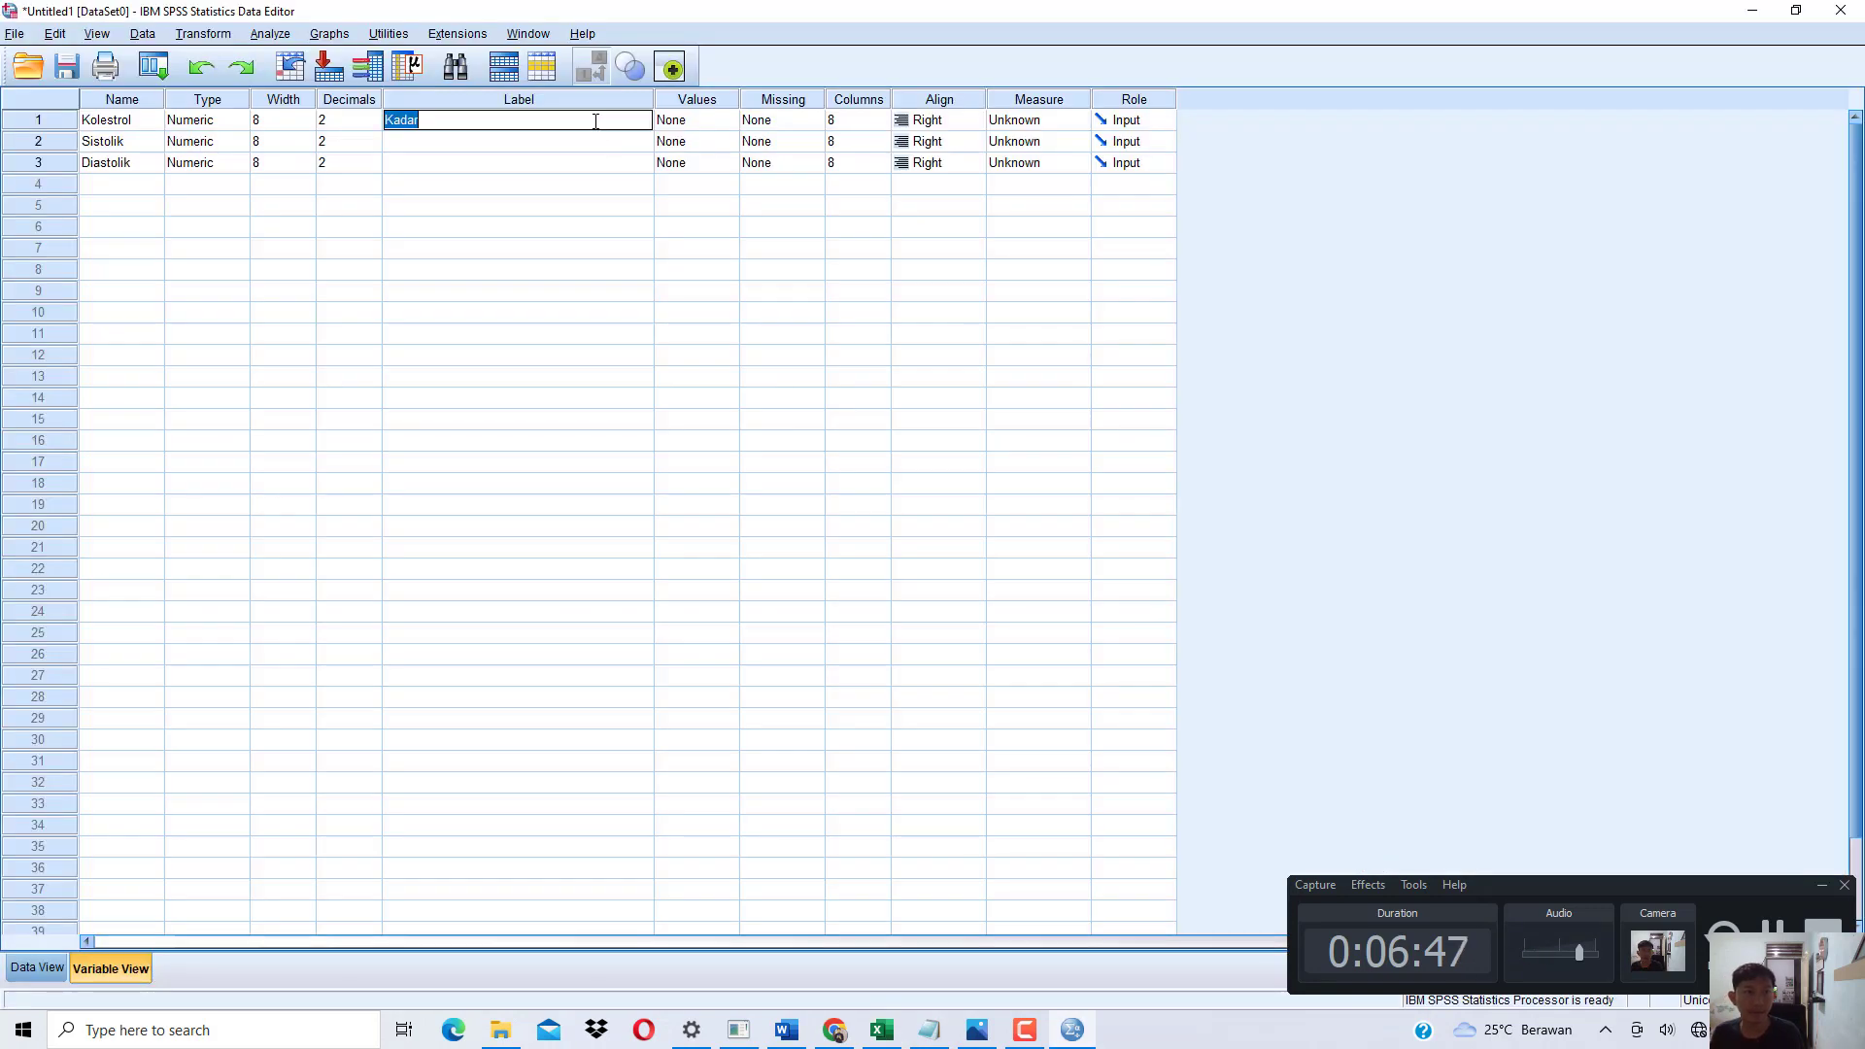
{"action": "left_click", "coordinate": [595, 122]}
{"action": "type", "text": "Kolestrol Total"}
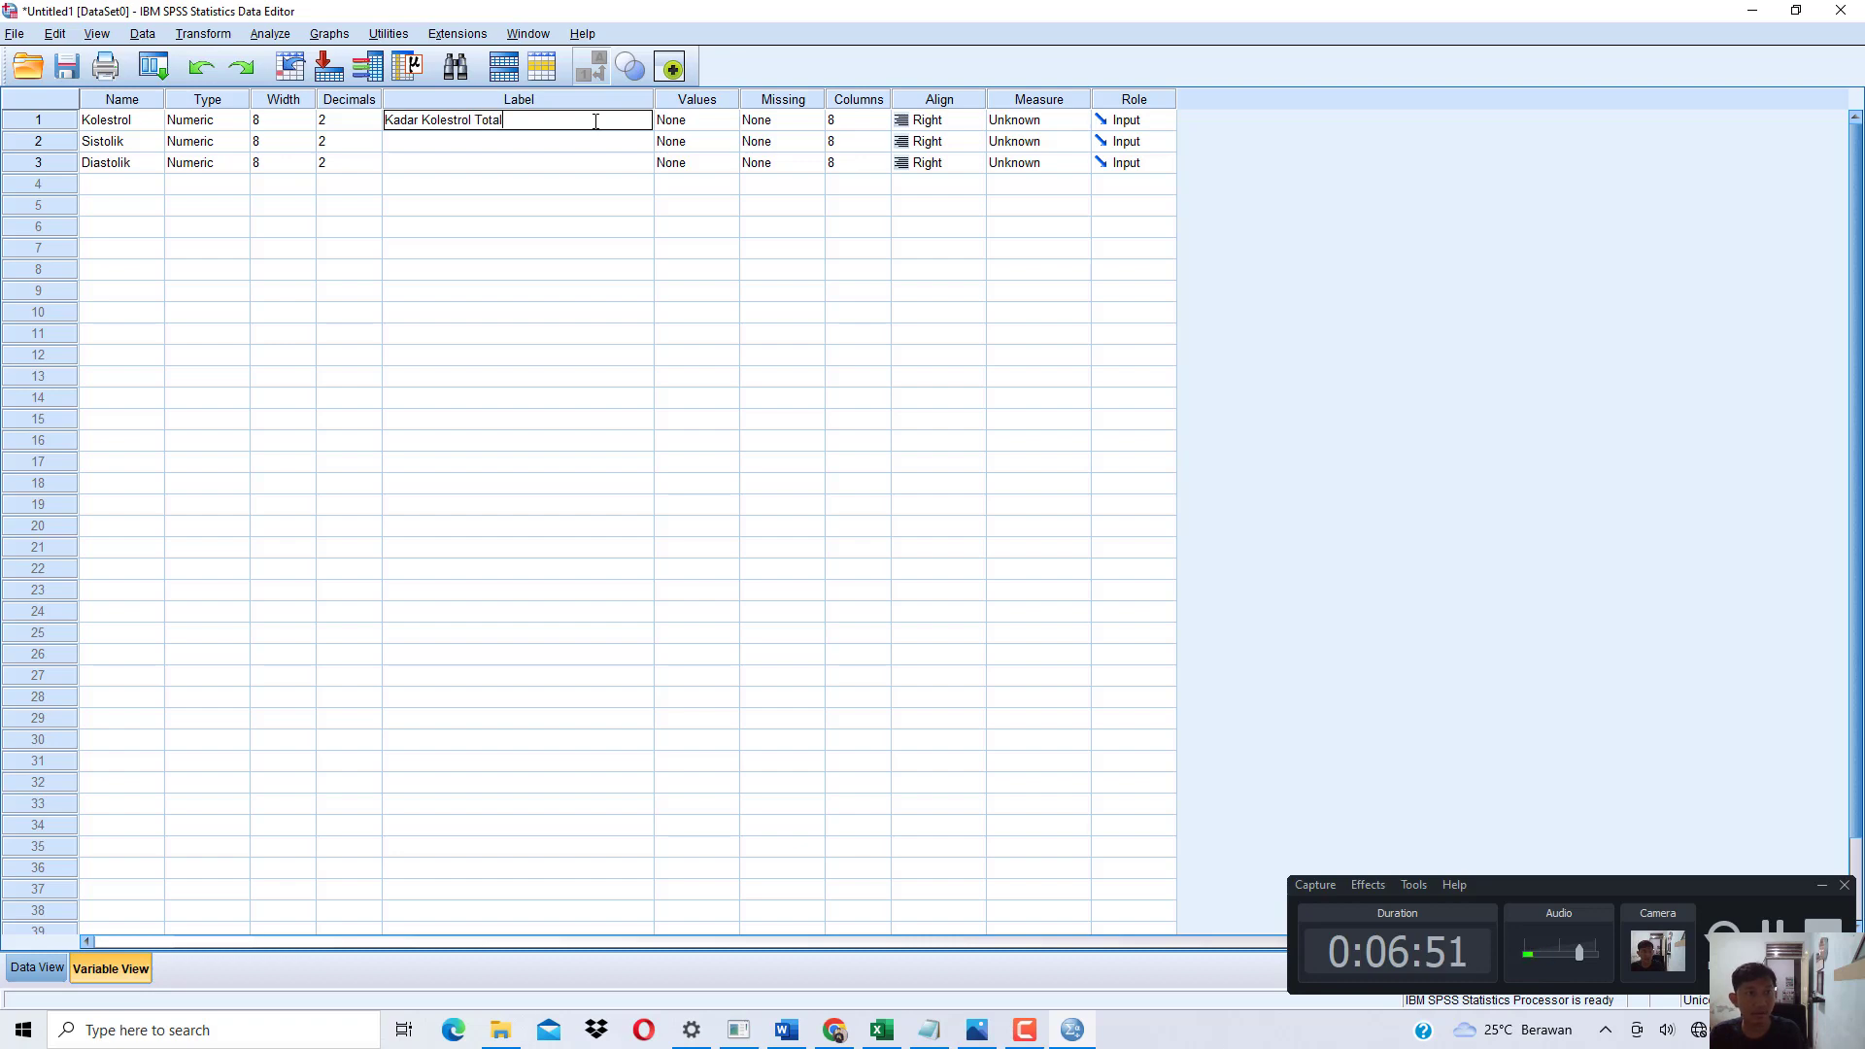
{"action": "key", "text": "Return"}
Label the Sistolik variable "Tekanan Darah Sistolik" and the Diastolik variable "Tekanan Darah Diastolik", checking the wording in Excel.
{"action": "left_click", "coordinate": [884, 1032]}
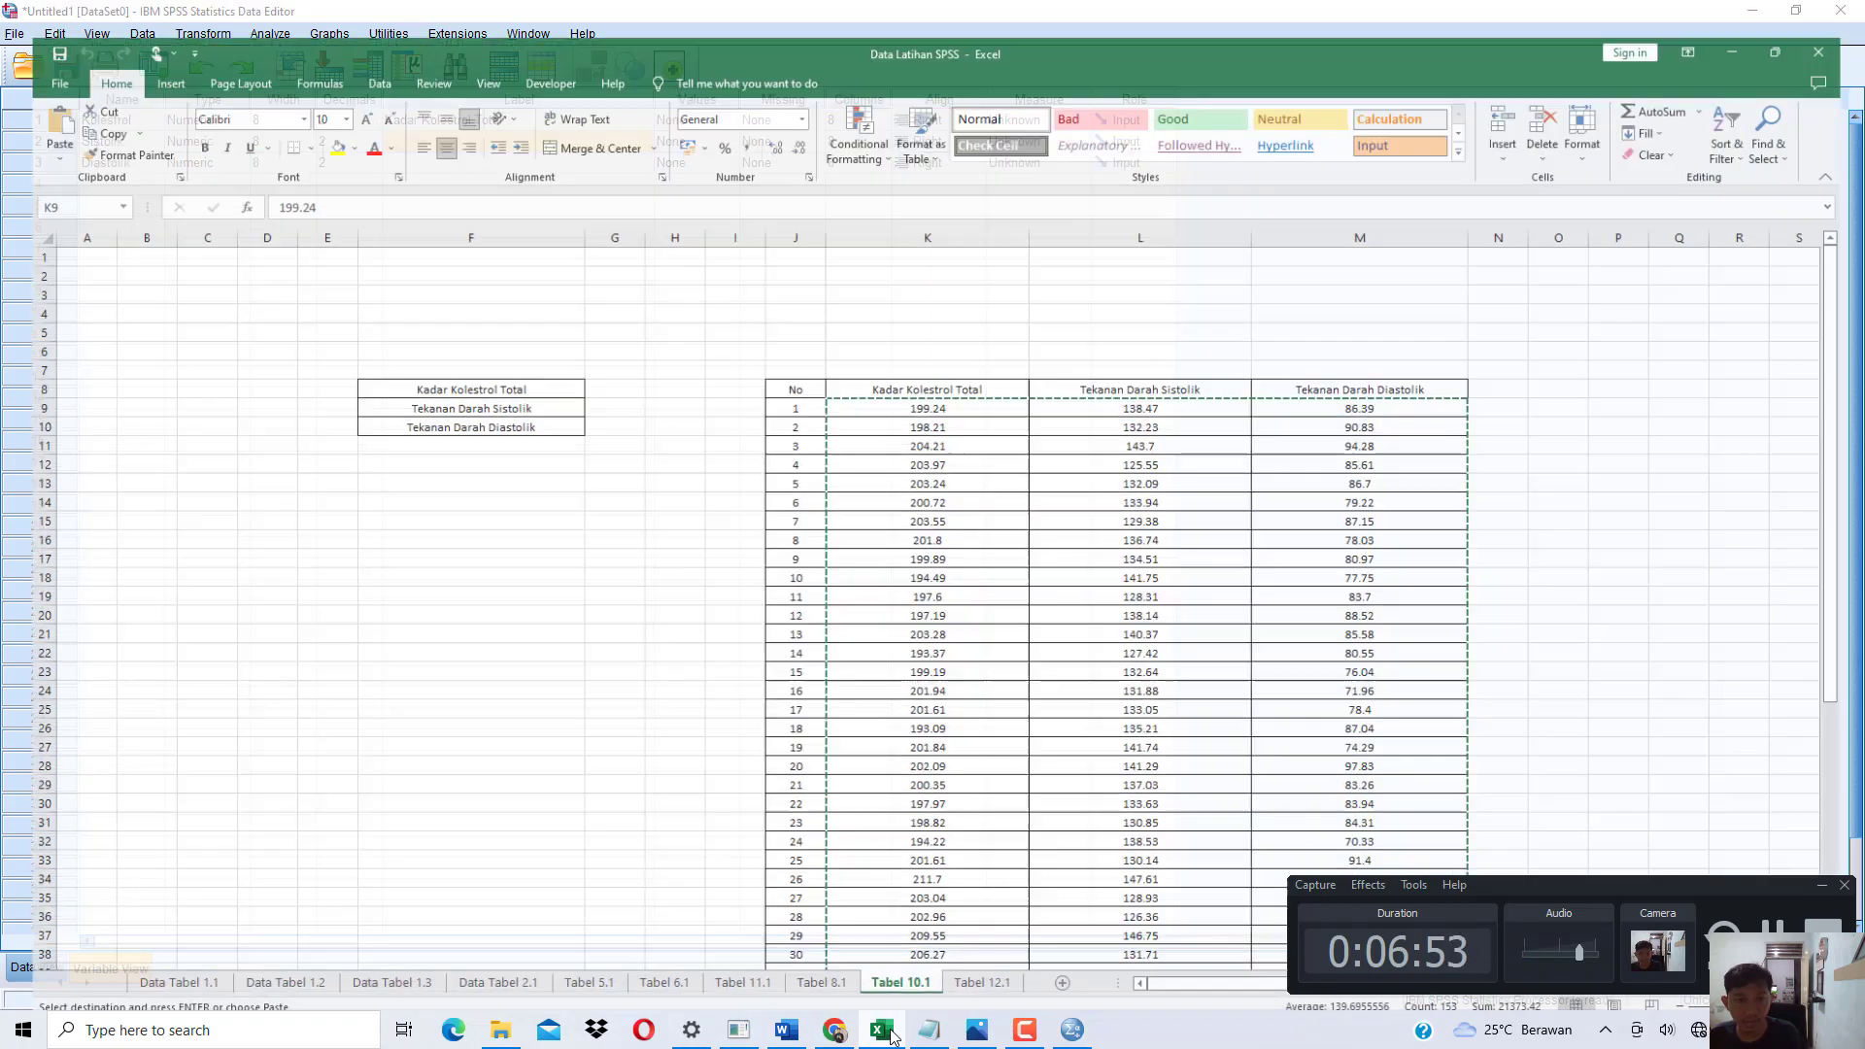
{"action": "left_click", "coordinate": [886, 1031]}
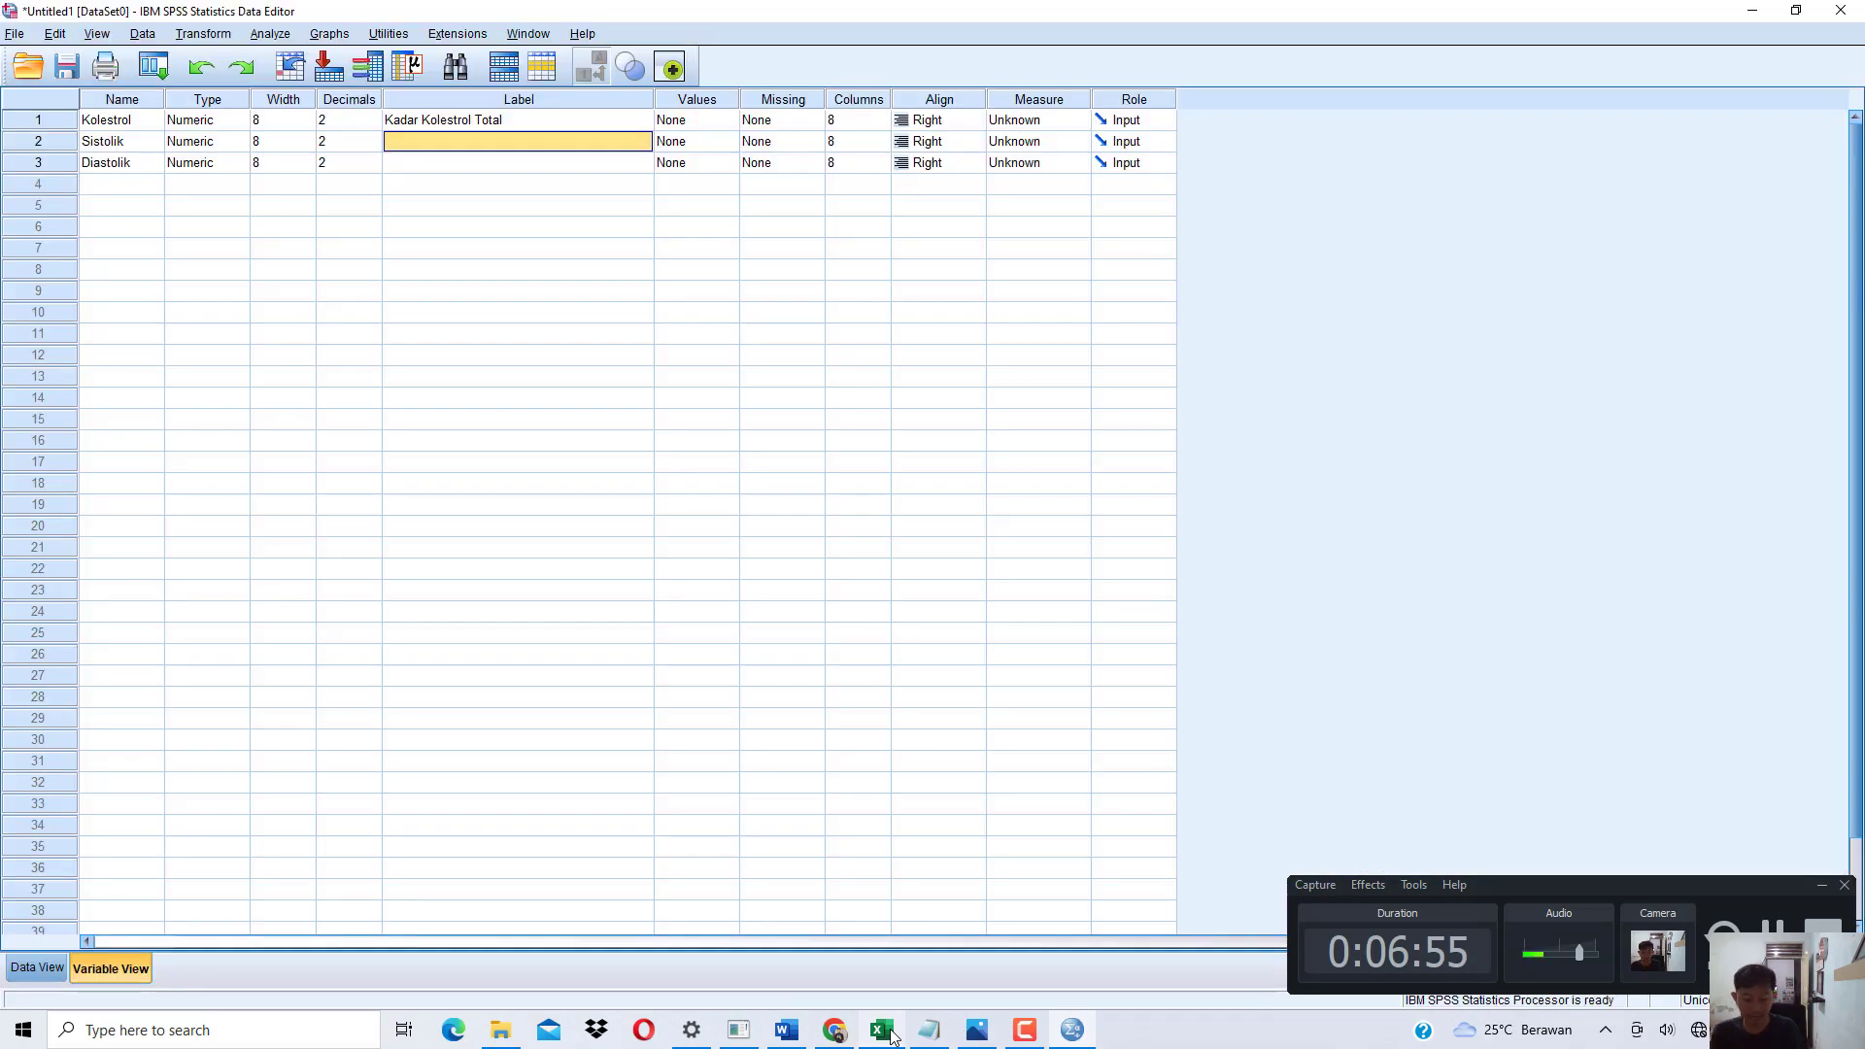
{"action": "type", "text": "Tekanan Darah Sistolik"}
{"action": "key", "text": "Return"}
{"action": "type", "text": "Tekanan"}
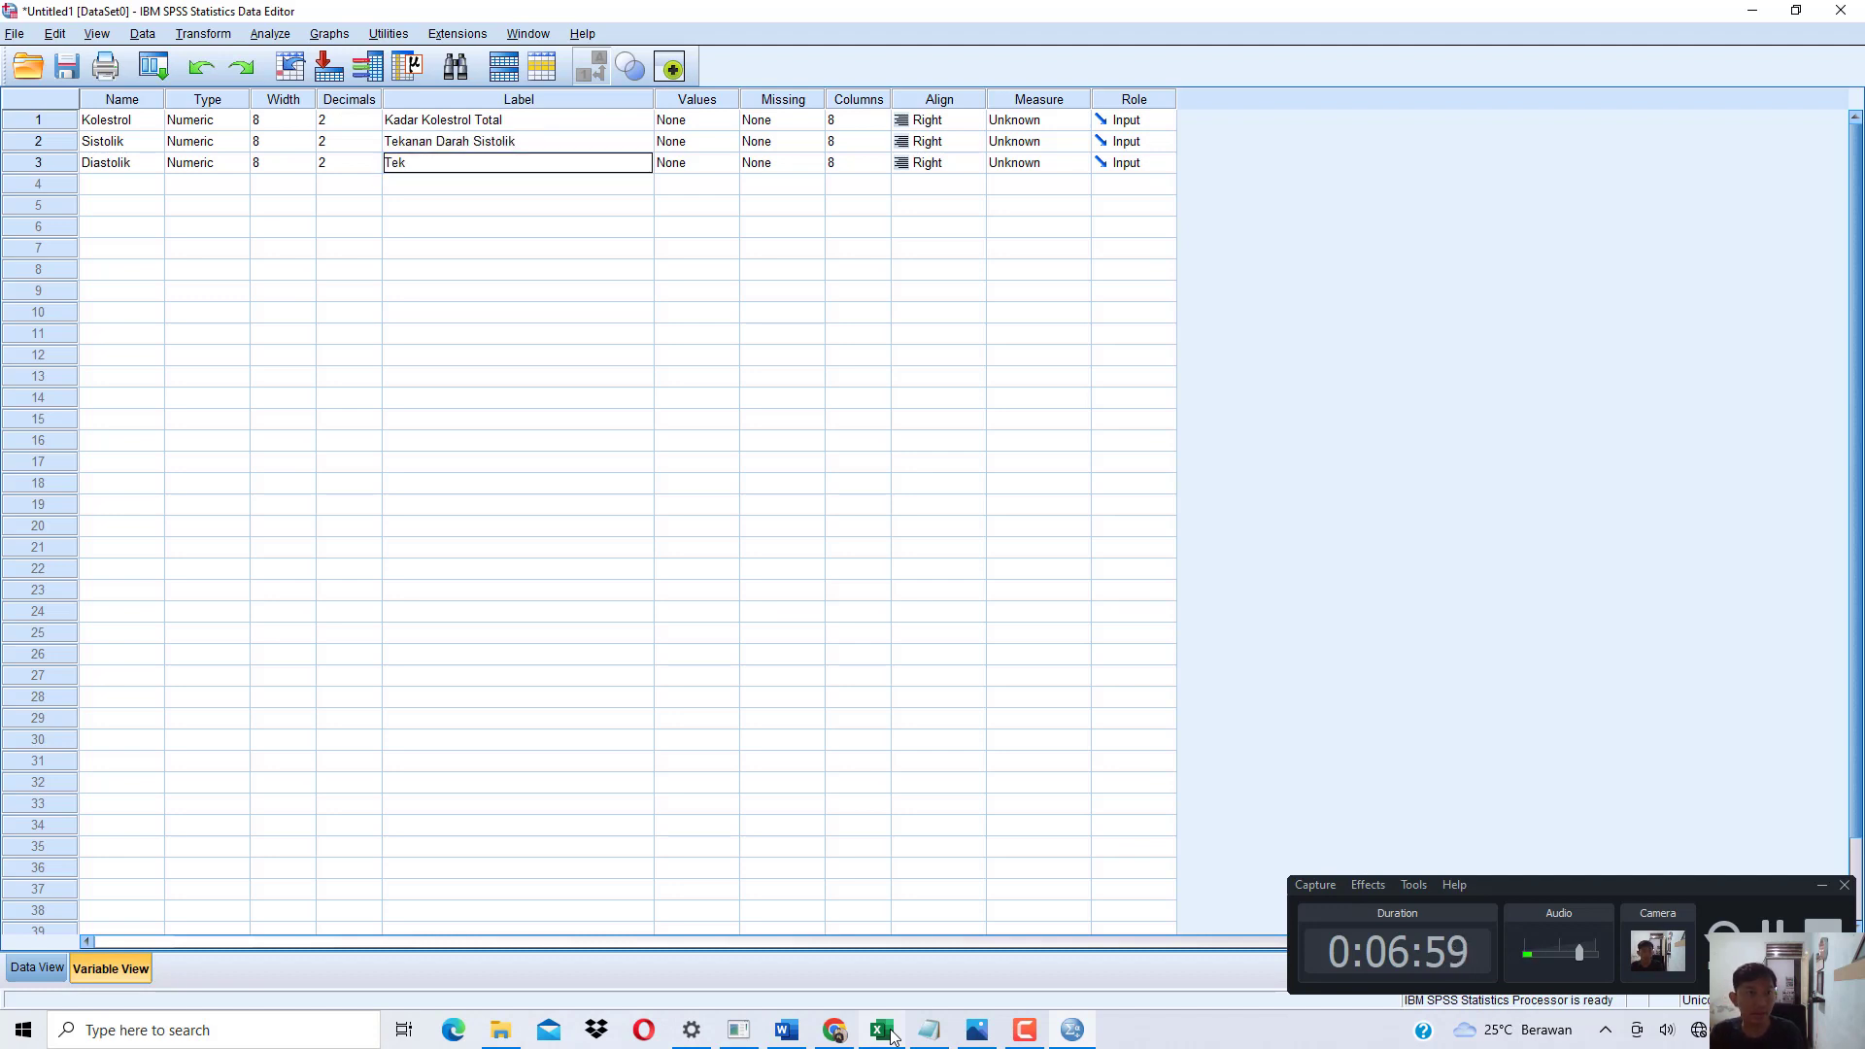
{"action": "type", "text": " Darah Diastolik"}
{"action": "key", "text": "Return"}
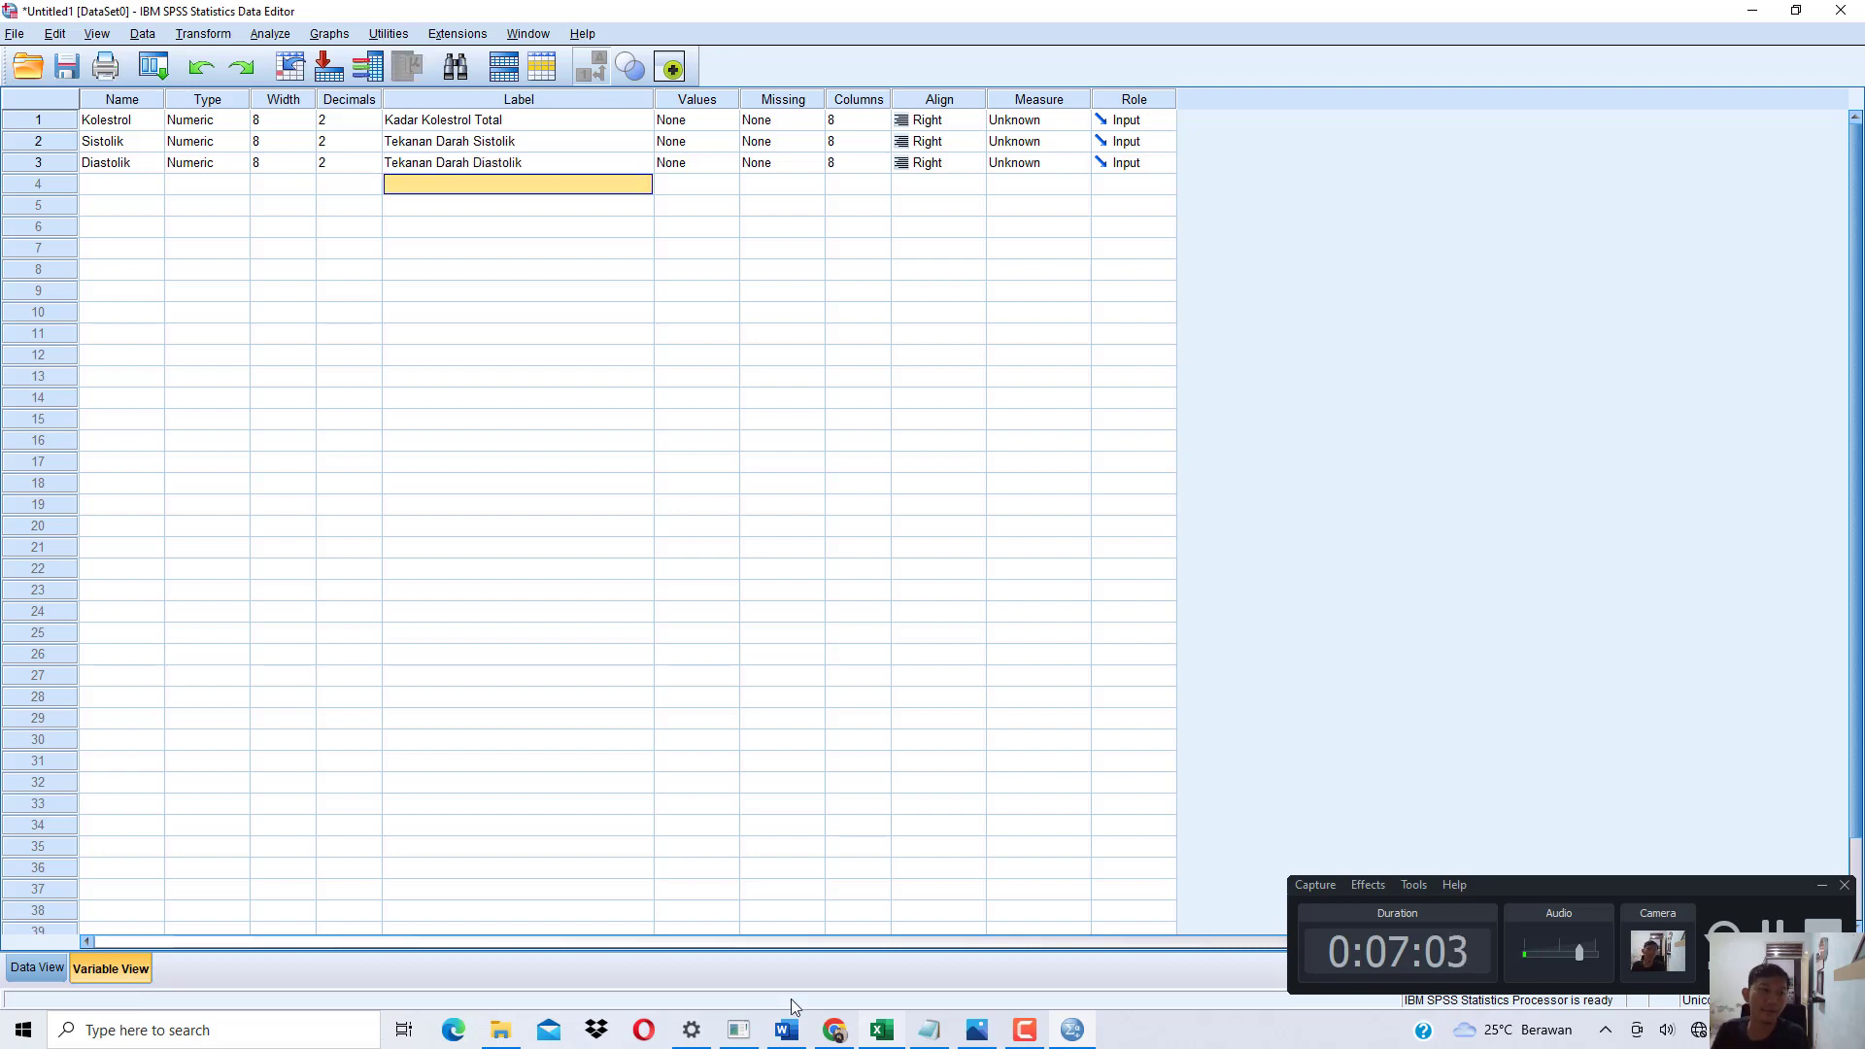
Review the data values in SPSS, then examine the Gambar 9.1 scatterplot in the book and return to SPSS.
{"action": "left_click", "coordinate": [37, 968]}
{"action": "key", "text": "ctrl+v"}
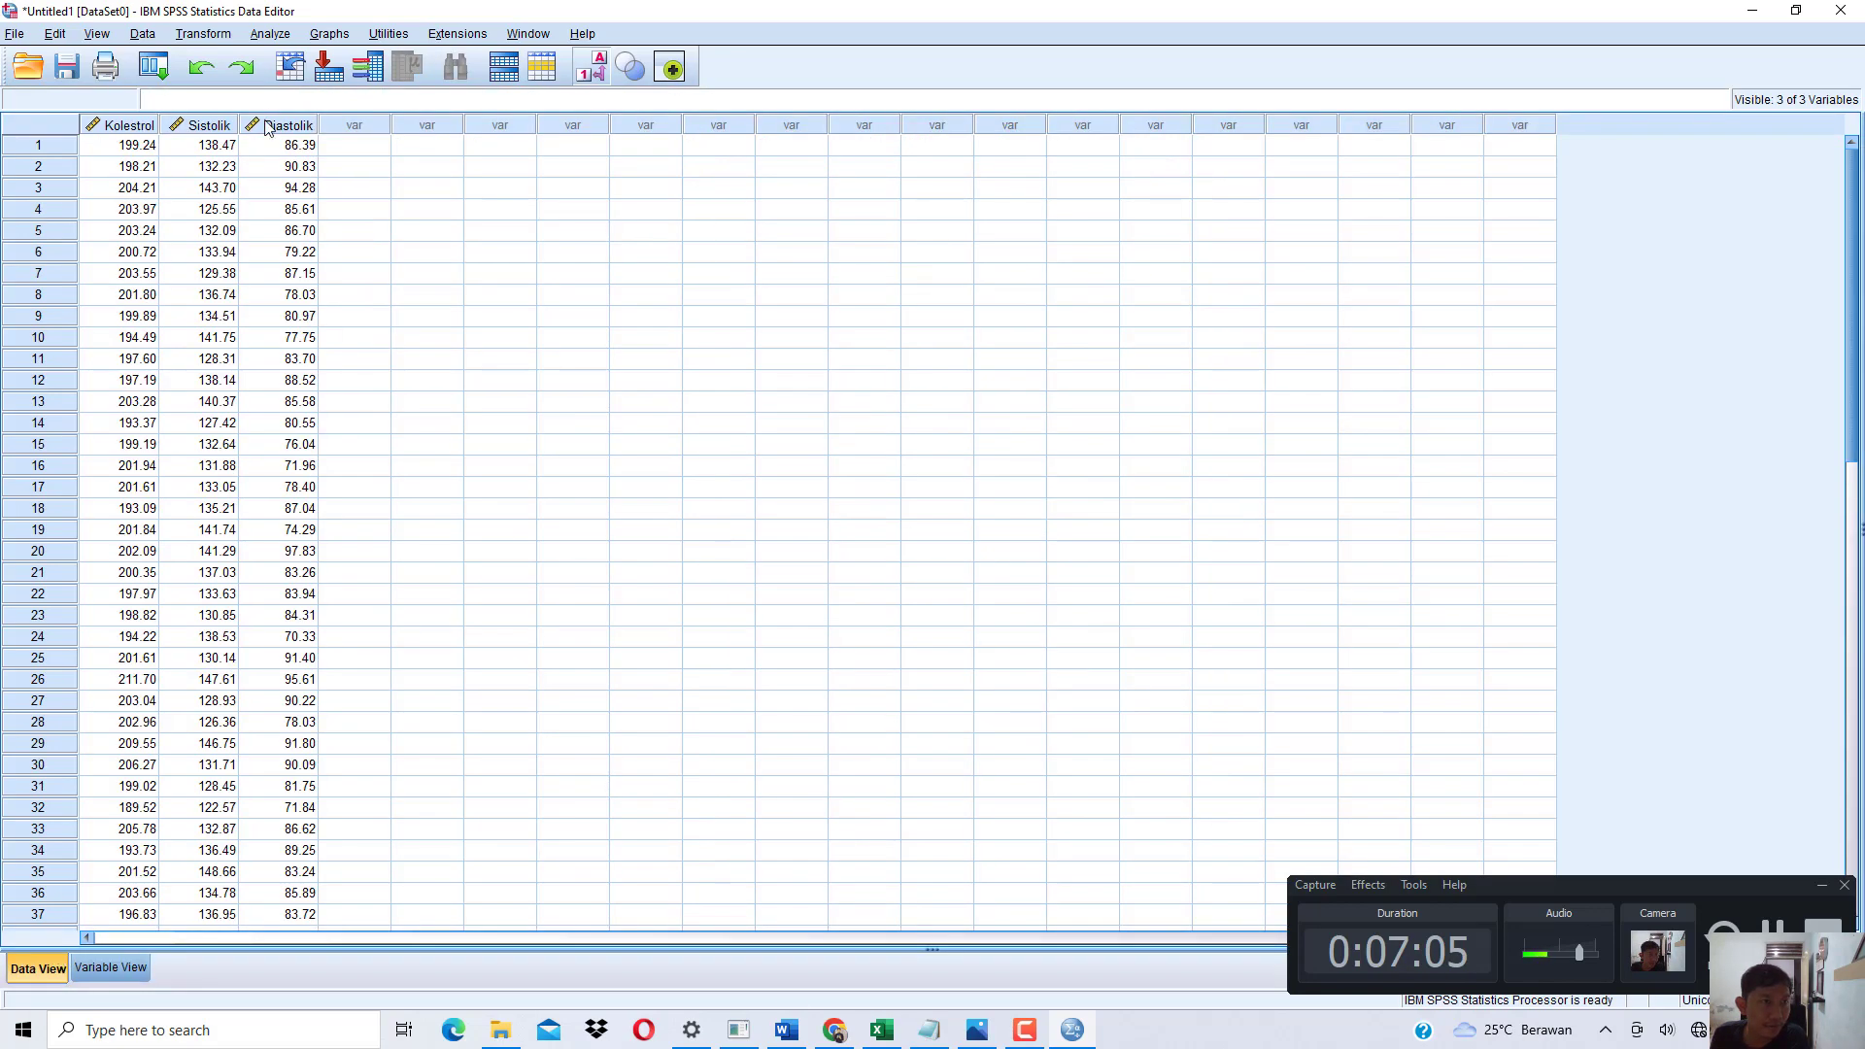
{"action": "left_click", "coordinate": [834, 1030]}
{"action": "scroll", "coordinate": [1043, 544], "scroll_direction": "up", "scroll_amount": 13}
{"action": "scroll", "coordinate": [1041, 592], "scroll_direction": "down", "scroll_amount": 20}
{"action": "scroll", "coordinate": [1030, 583], "scroll_direction": "down", "scroll_amount": 4}
{"action": "scroll", "coordinate": [1020, 574], "scroll_direction": "up", "scroll_amount": 3}
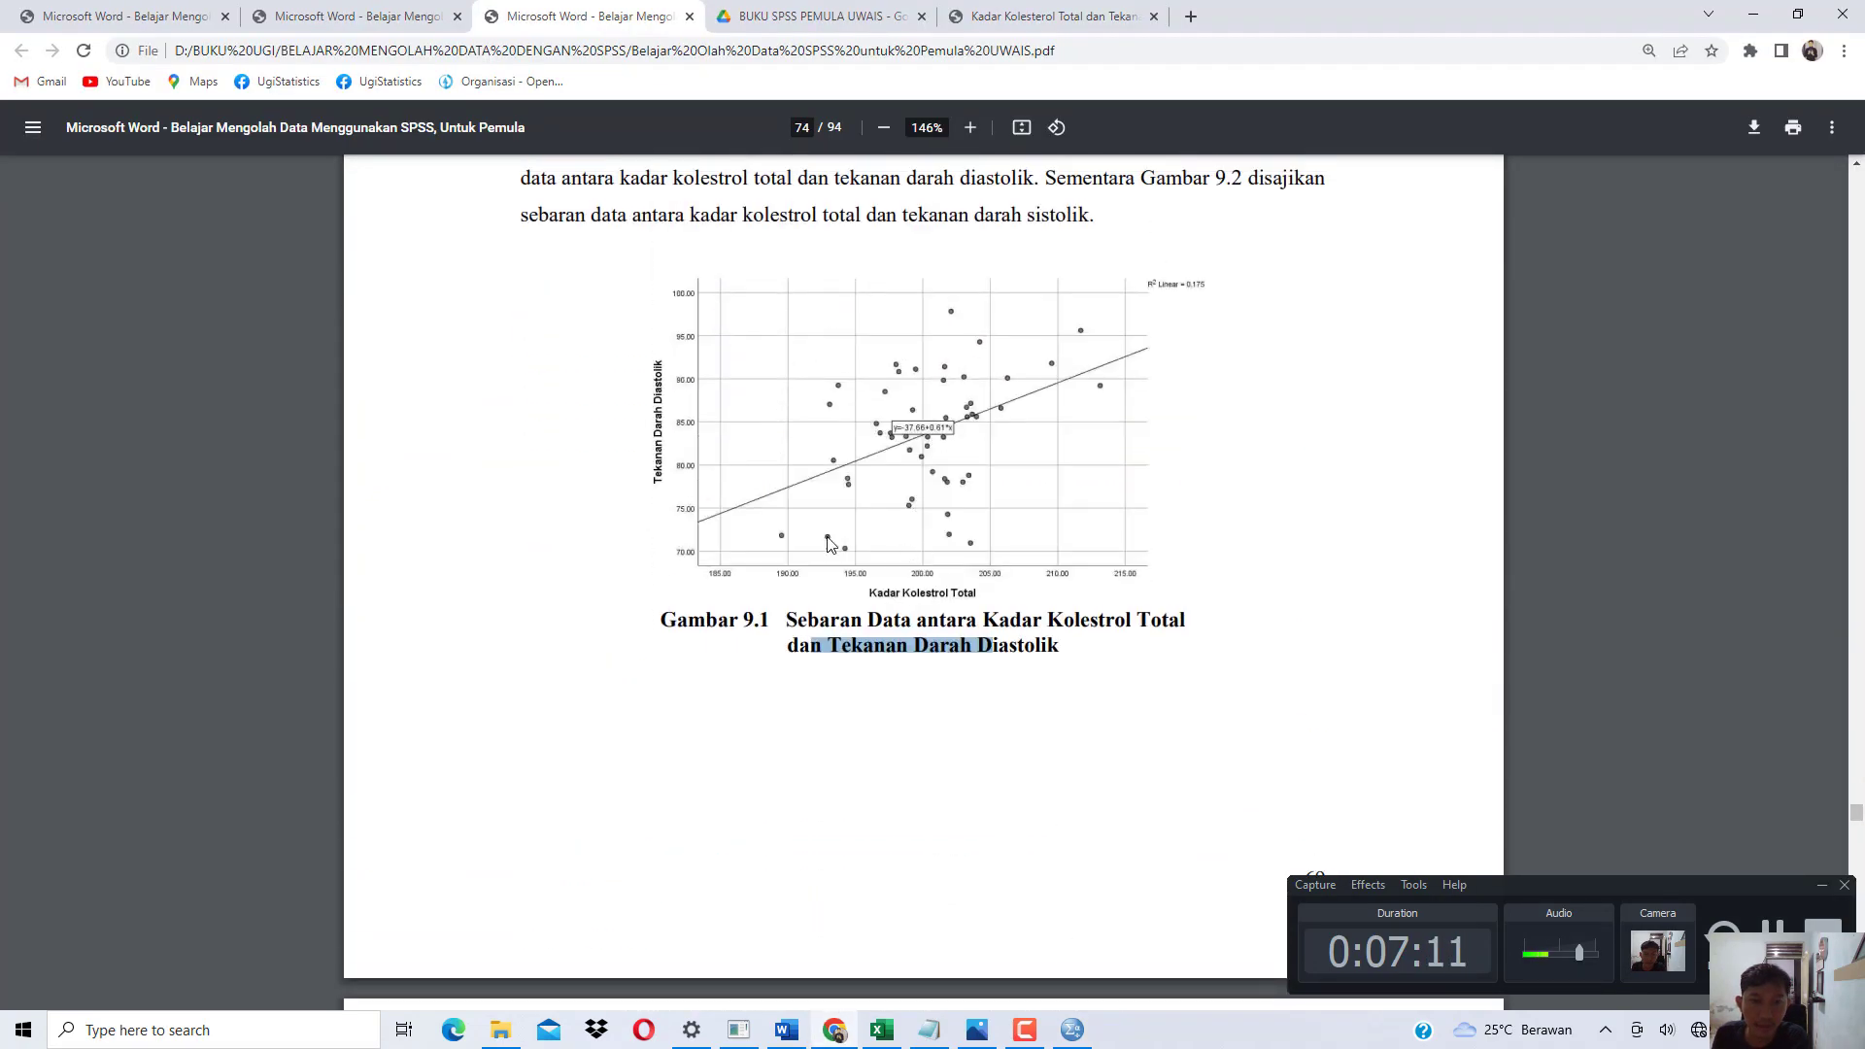
{"action": "left_click", "coordinate": [919, 429]}
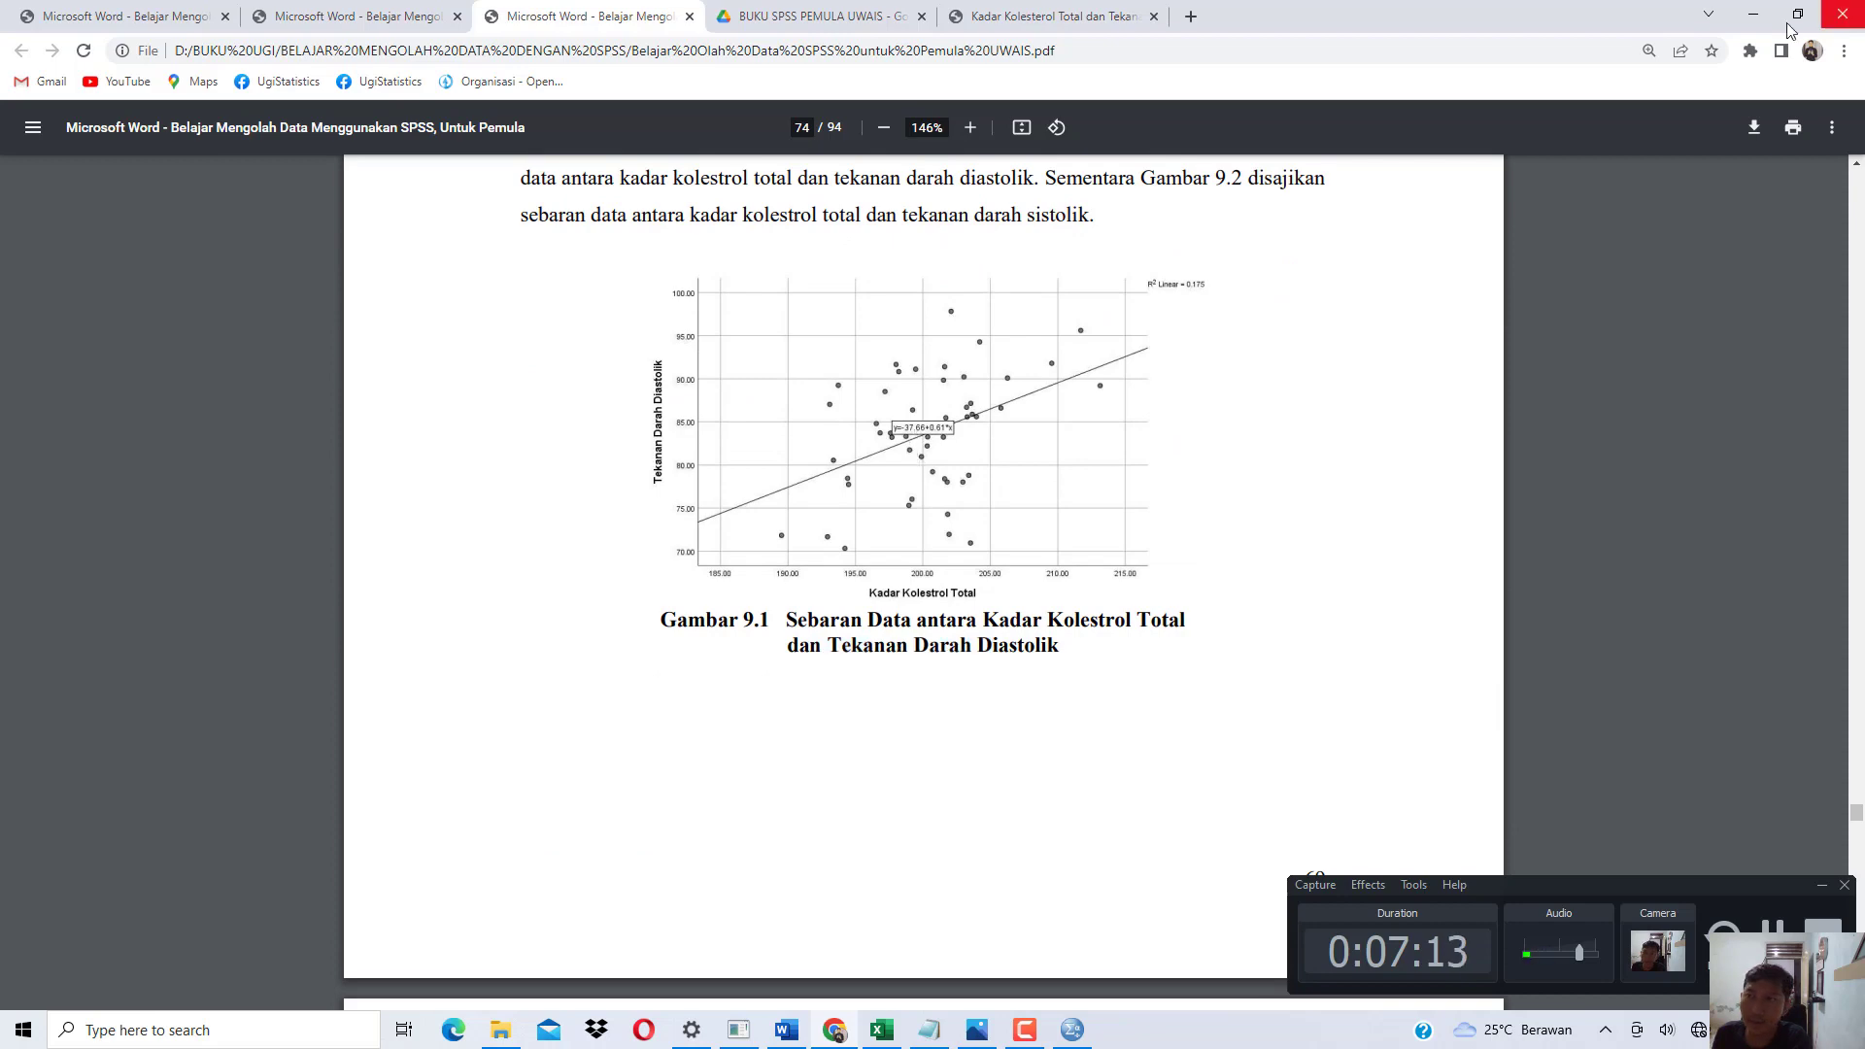
{"action": "left_click", "coordinate": [1752, 14]}
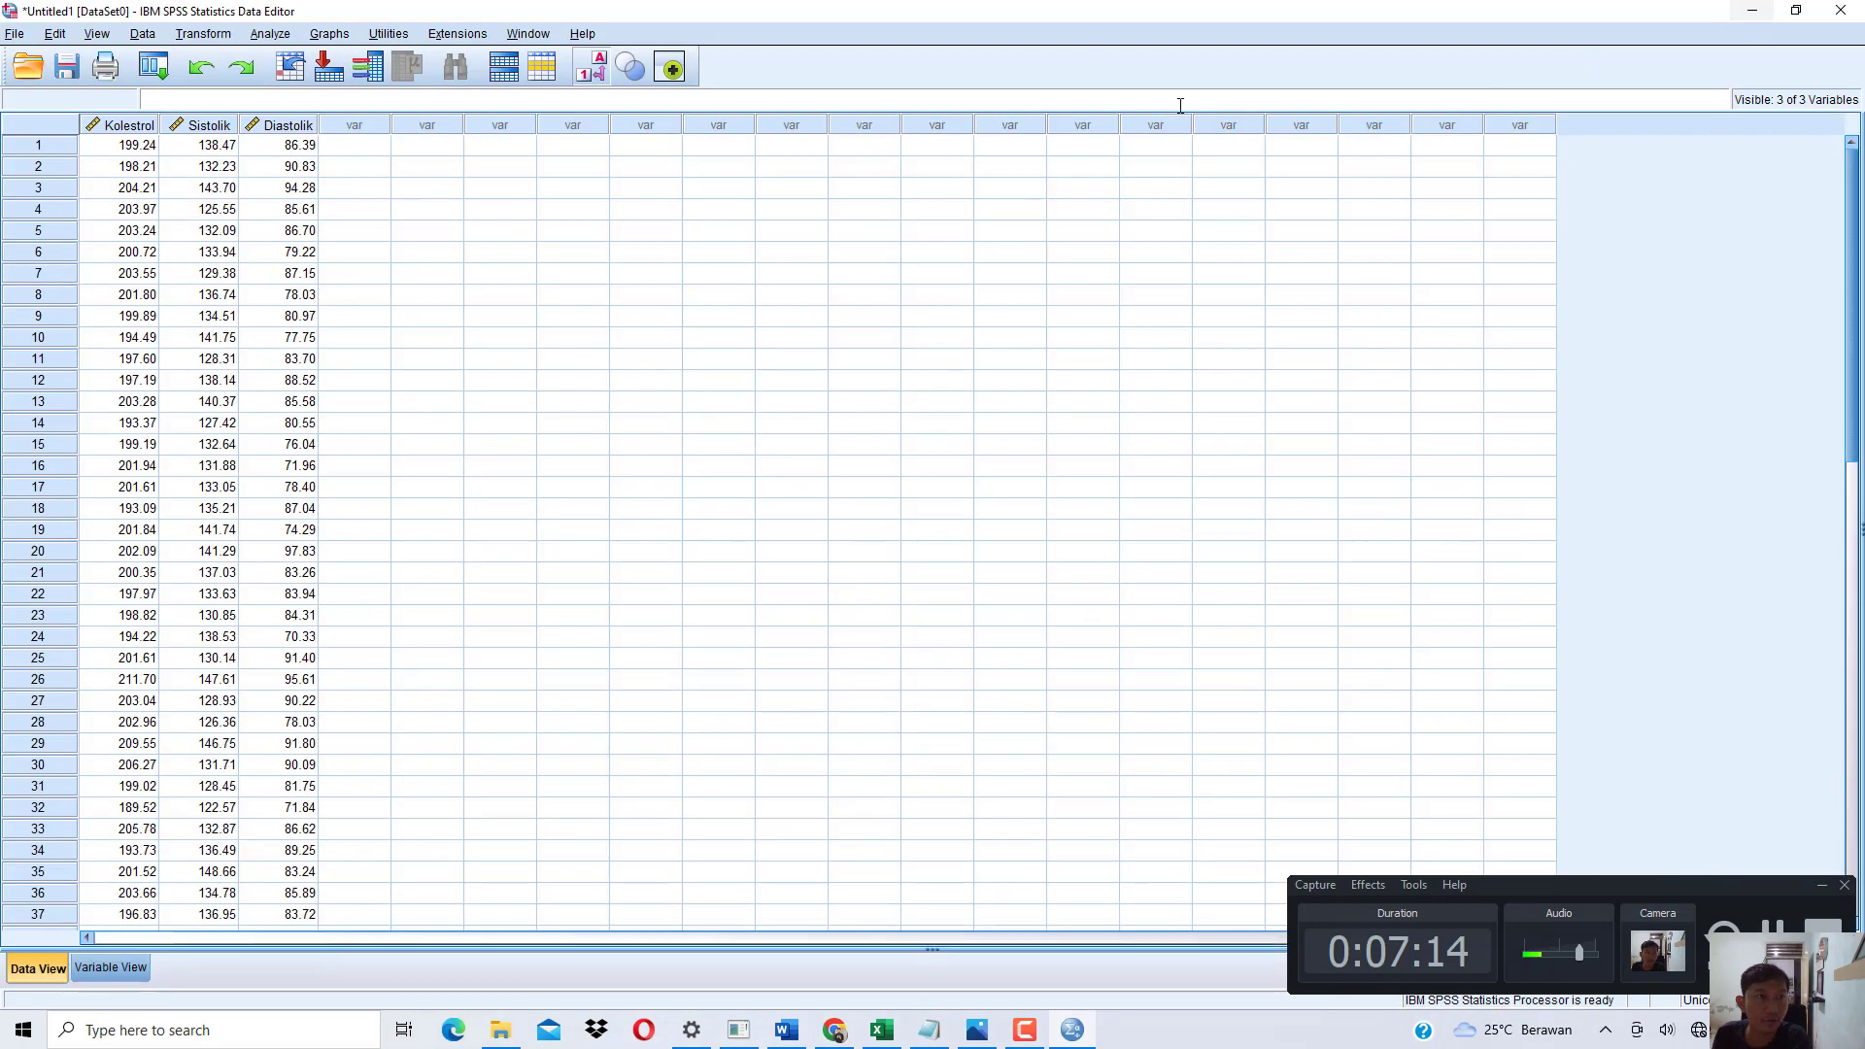
Create a simple scatterplot with Kadar Kolestrol Total on the X axis and Tekanan Darah Sistolik on the Y axis.
{"action": "left_click", "coordinate": [329, 33]}
{"action": "mouse_move", "coordinate": [423, 184]}
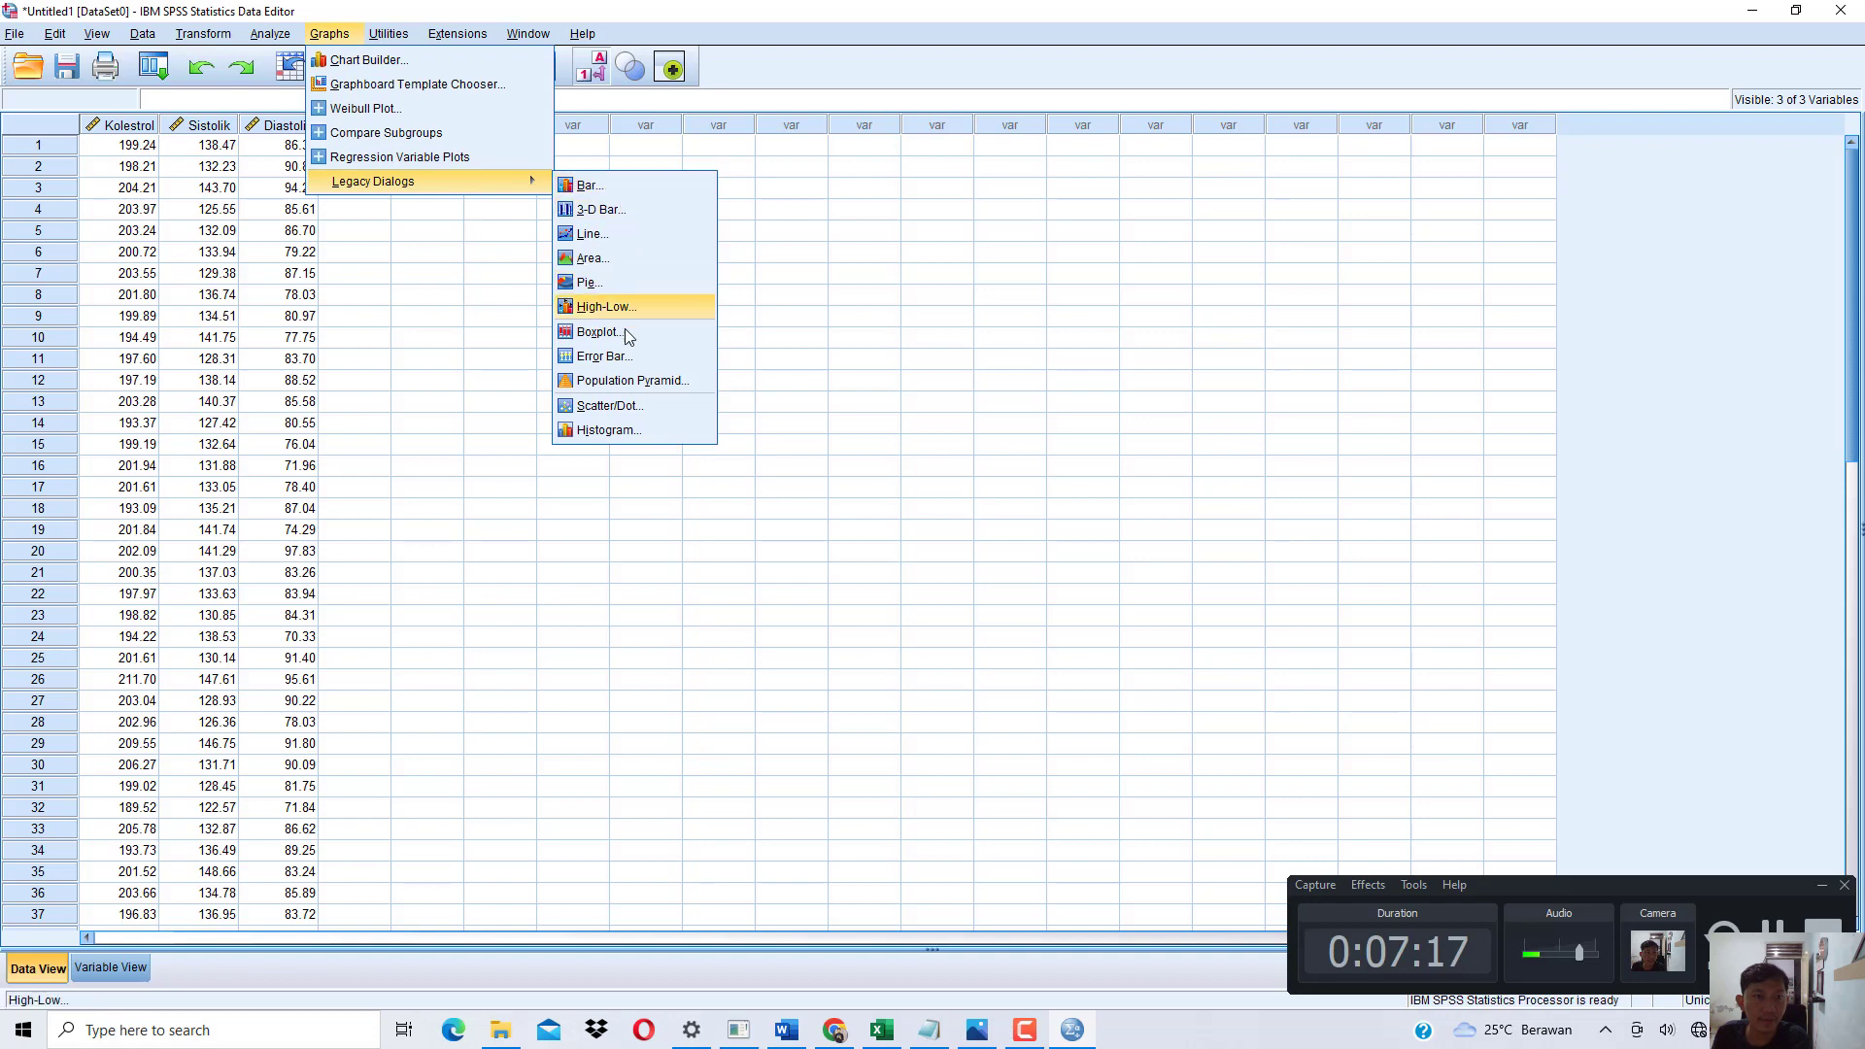
{"action": "left_click", "coordinate": [611, 406]}
{"action": "left_click", "coordinate": [813, 476]}
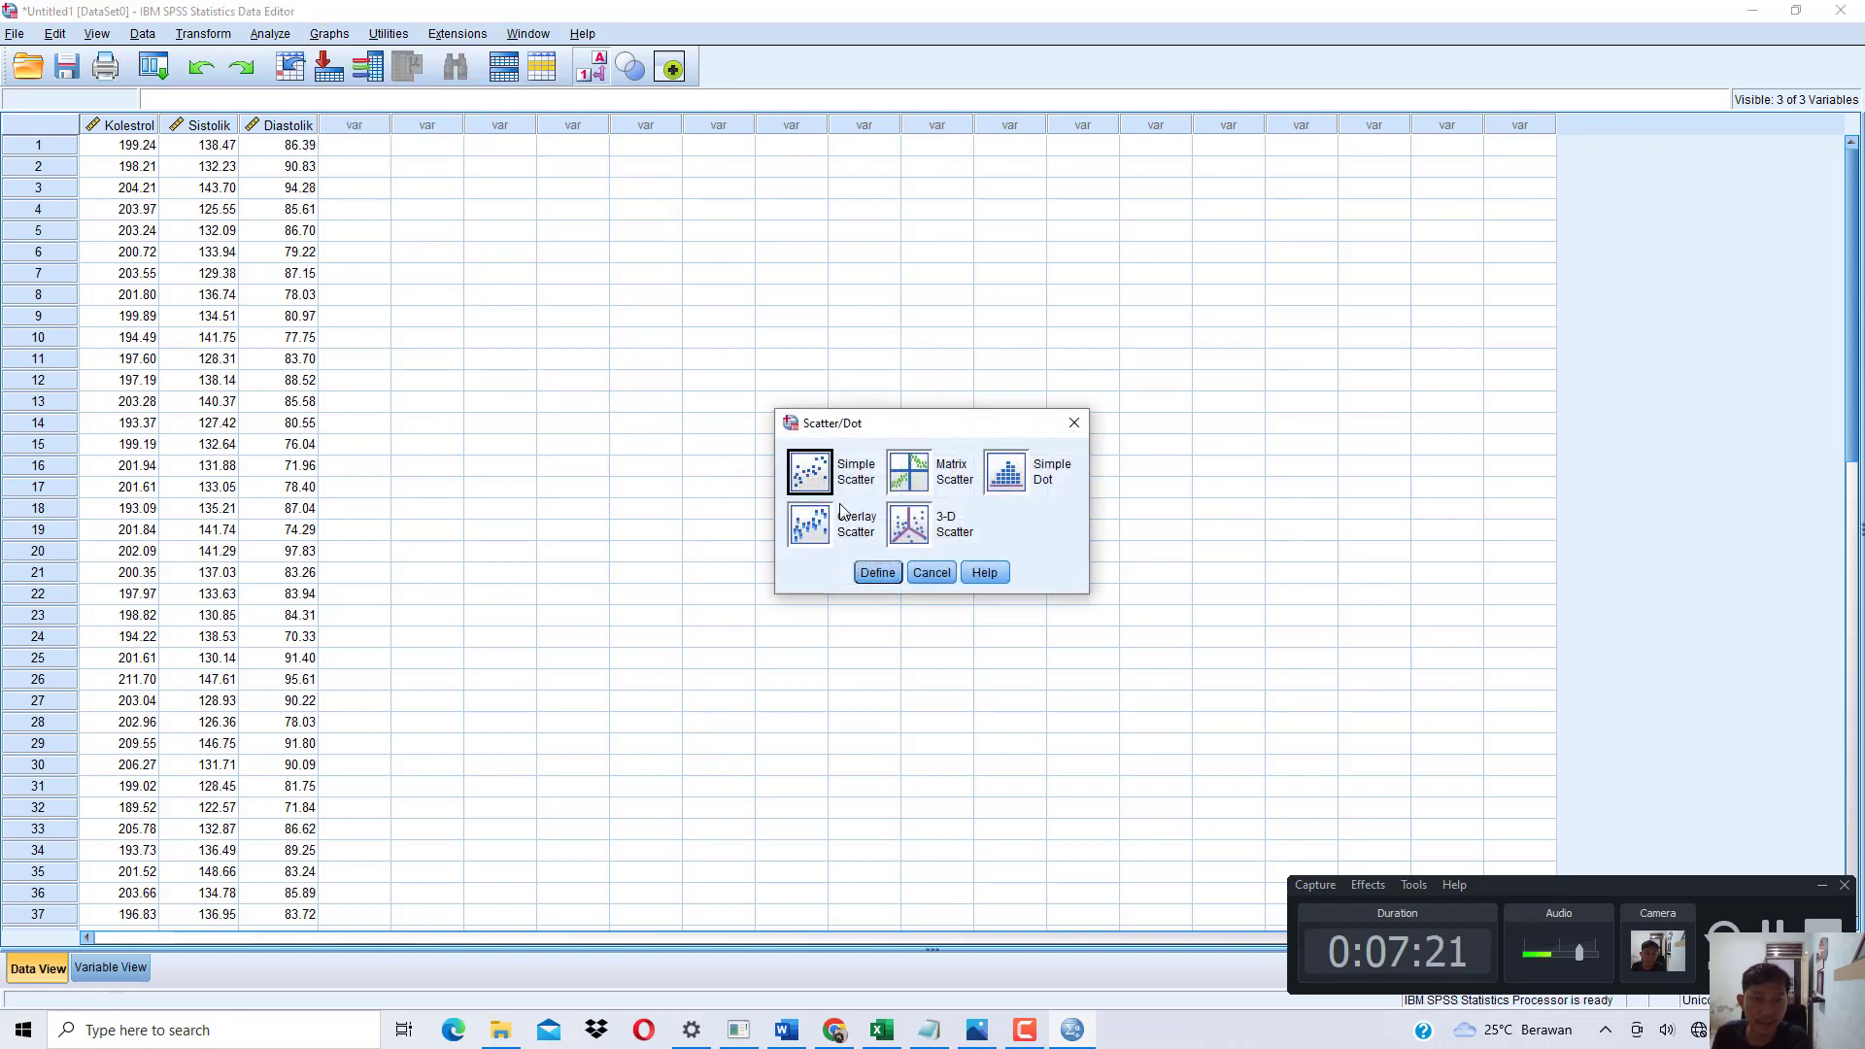
{"action": "left_click", "coordinate": [878, 572]}
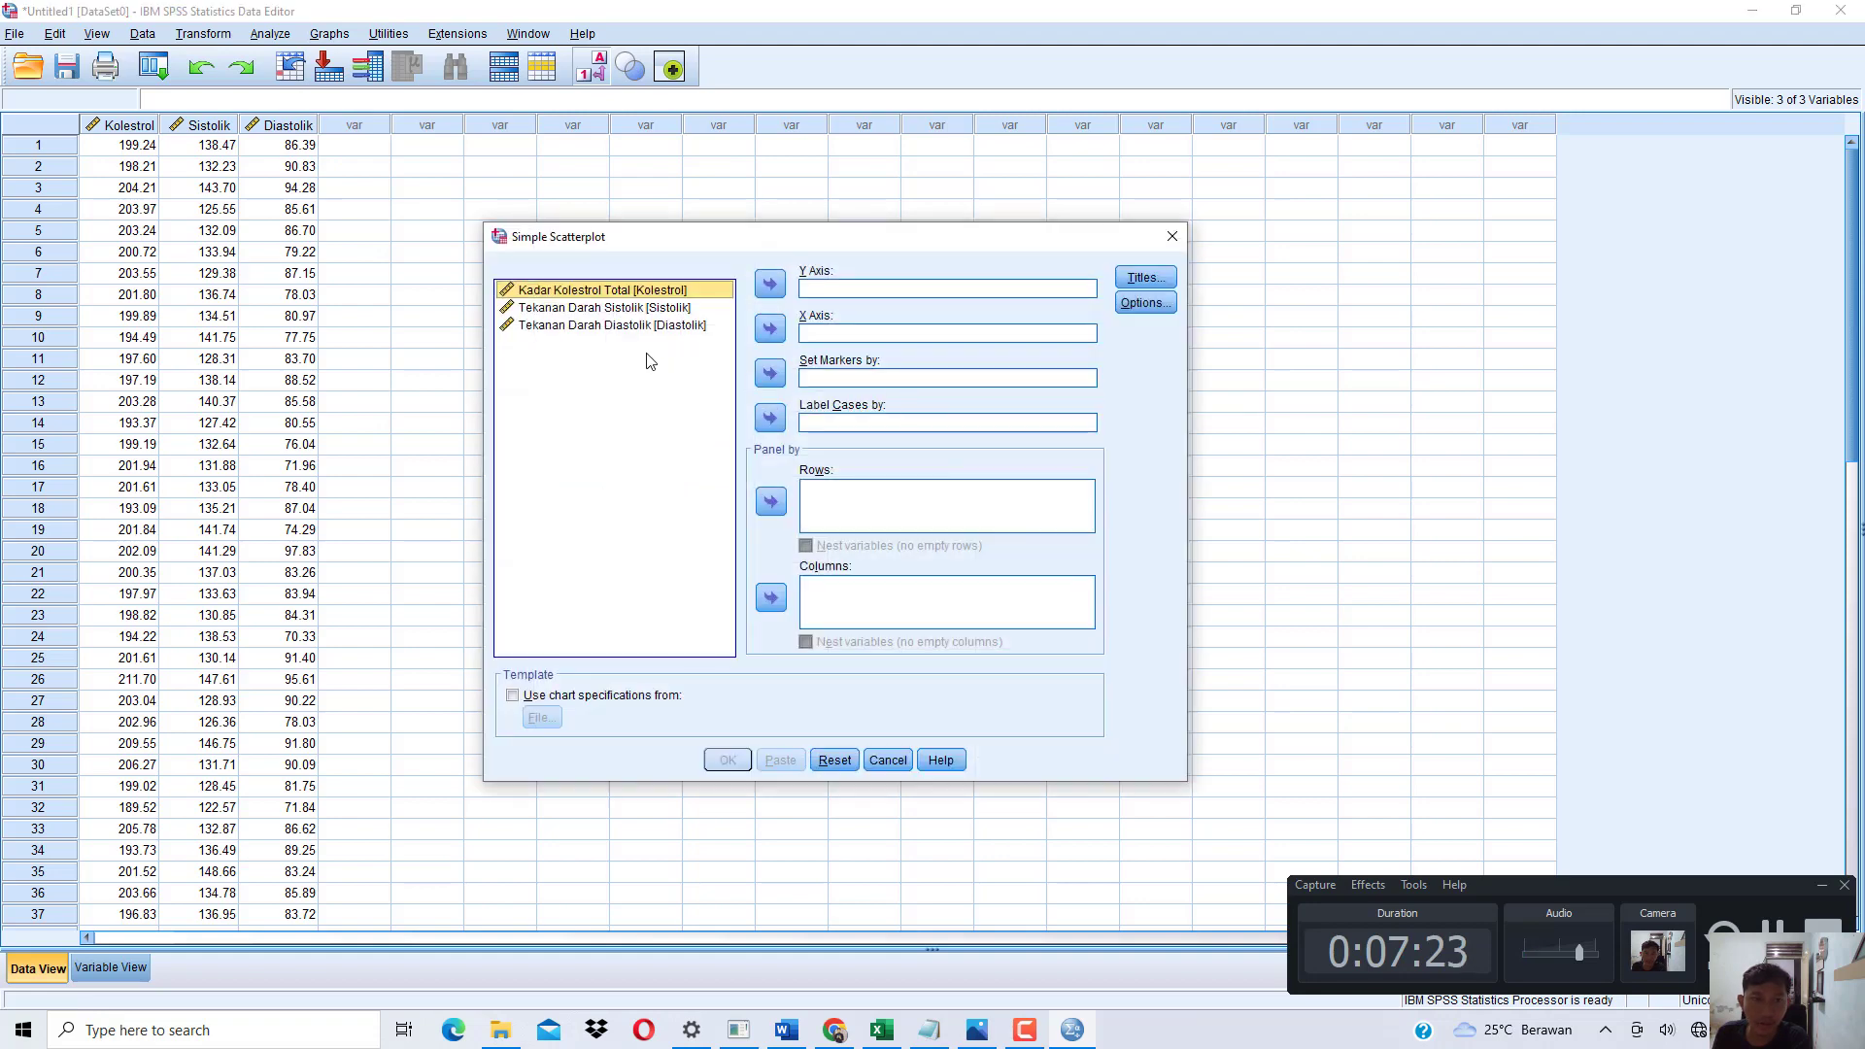
{"action": "left_click", "coordinate": [772, 331]}
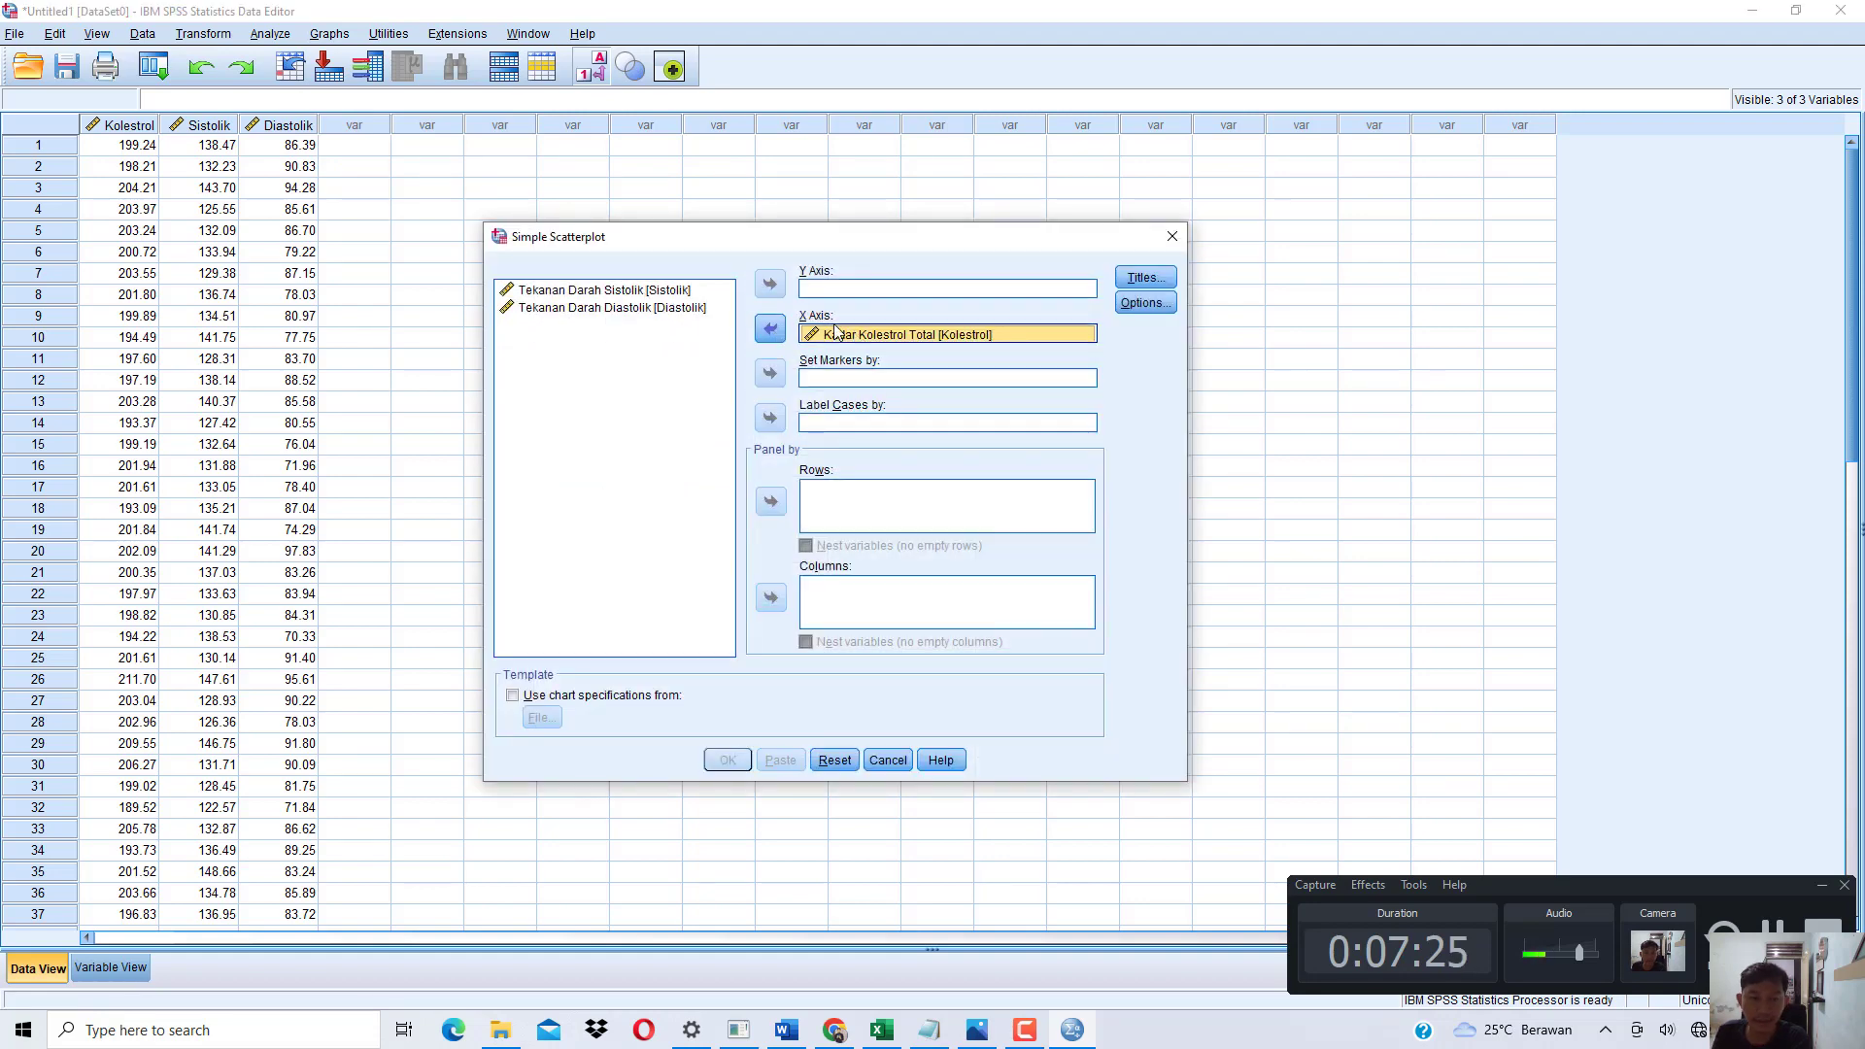
{"action": "left_click", "coordinate": [731, 291]}
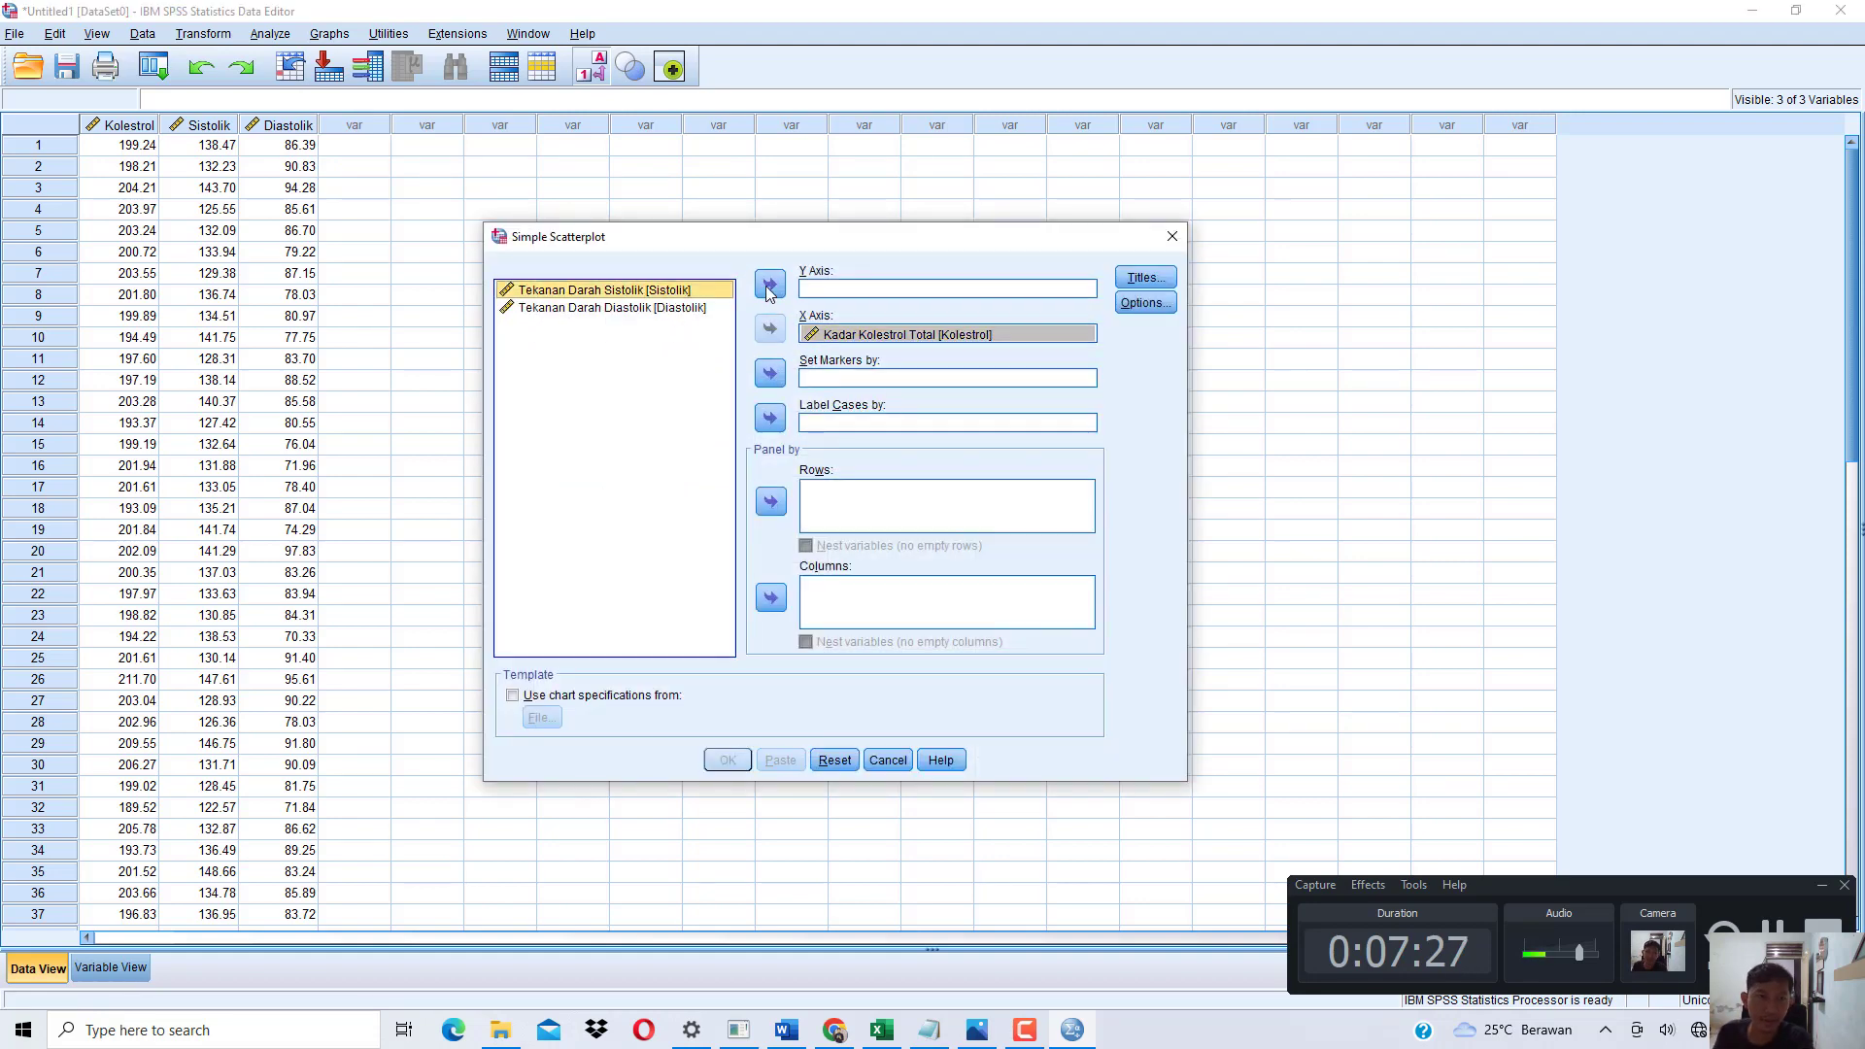
{"action": "left_click", "coordinate": [770, 283]}
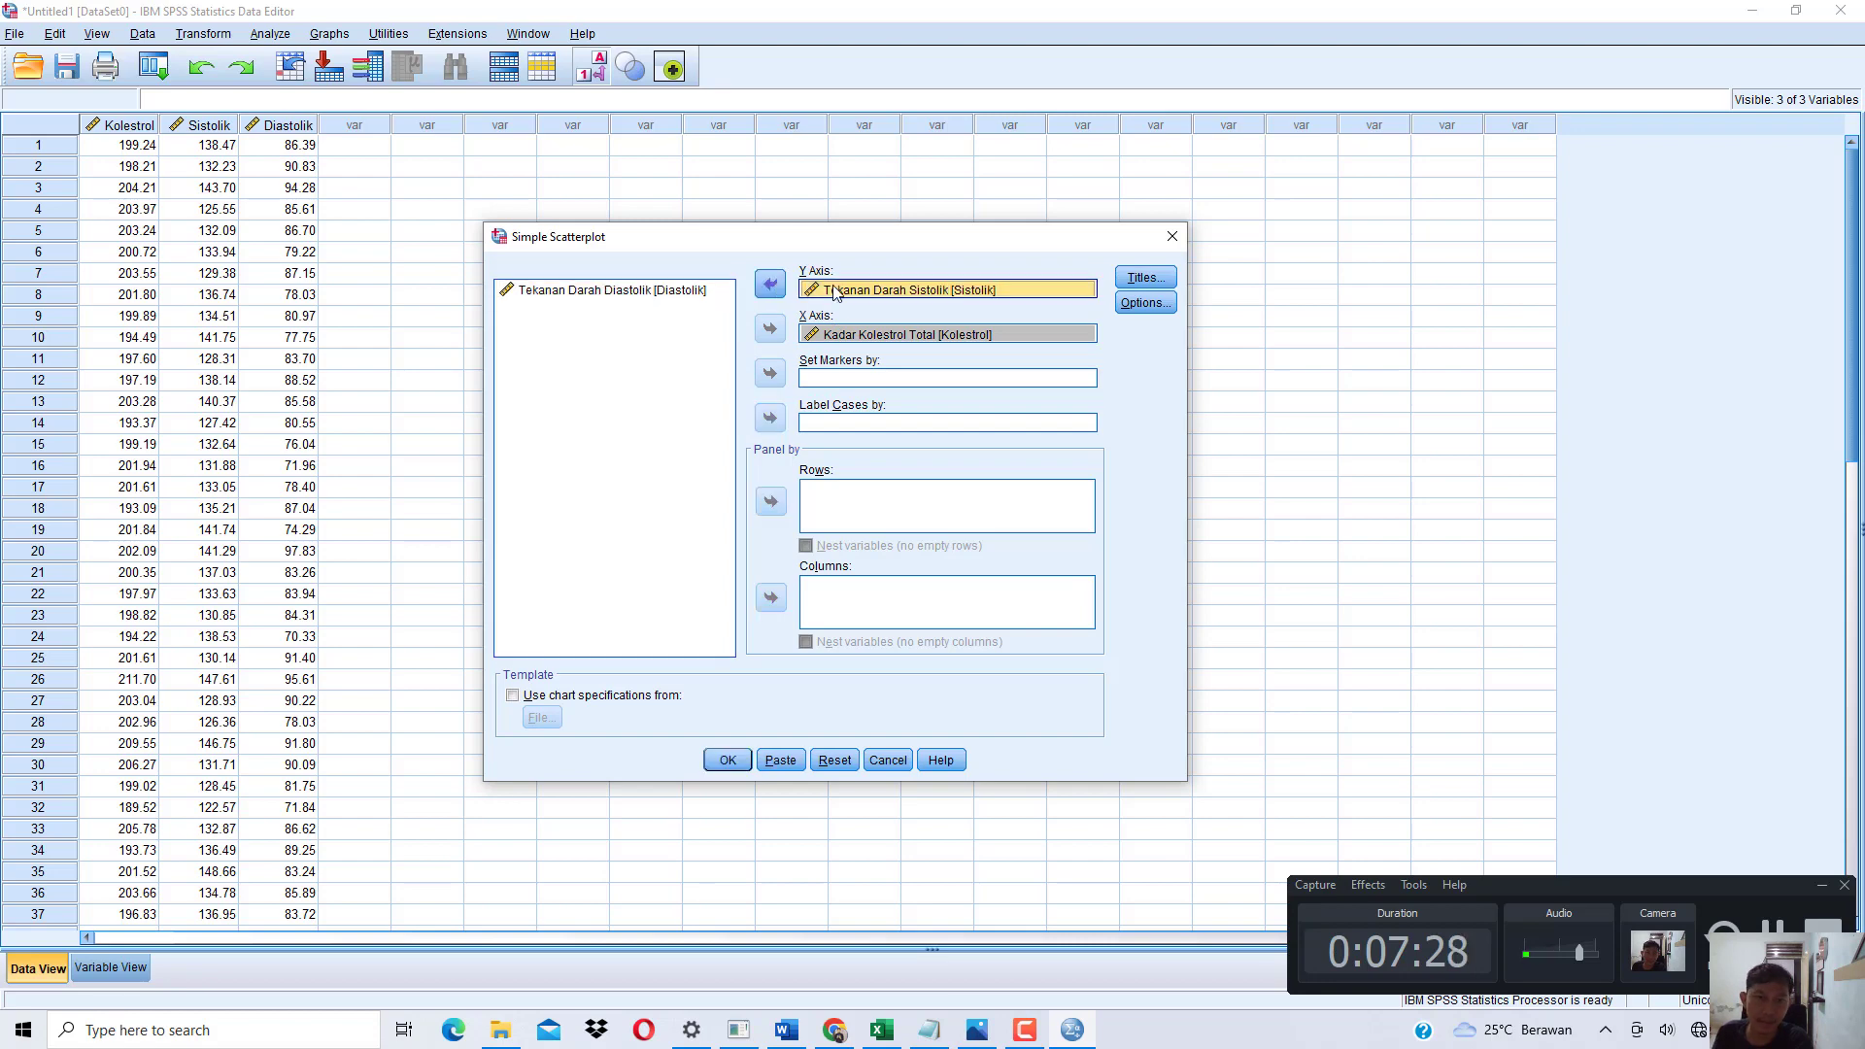
{"action": "left_click", "coordinate": [731, 761]}
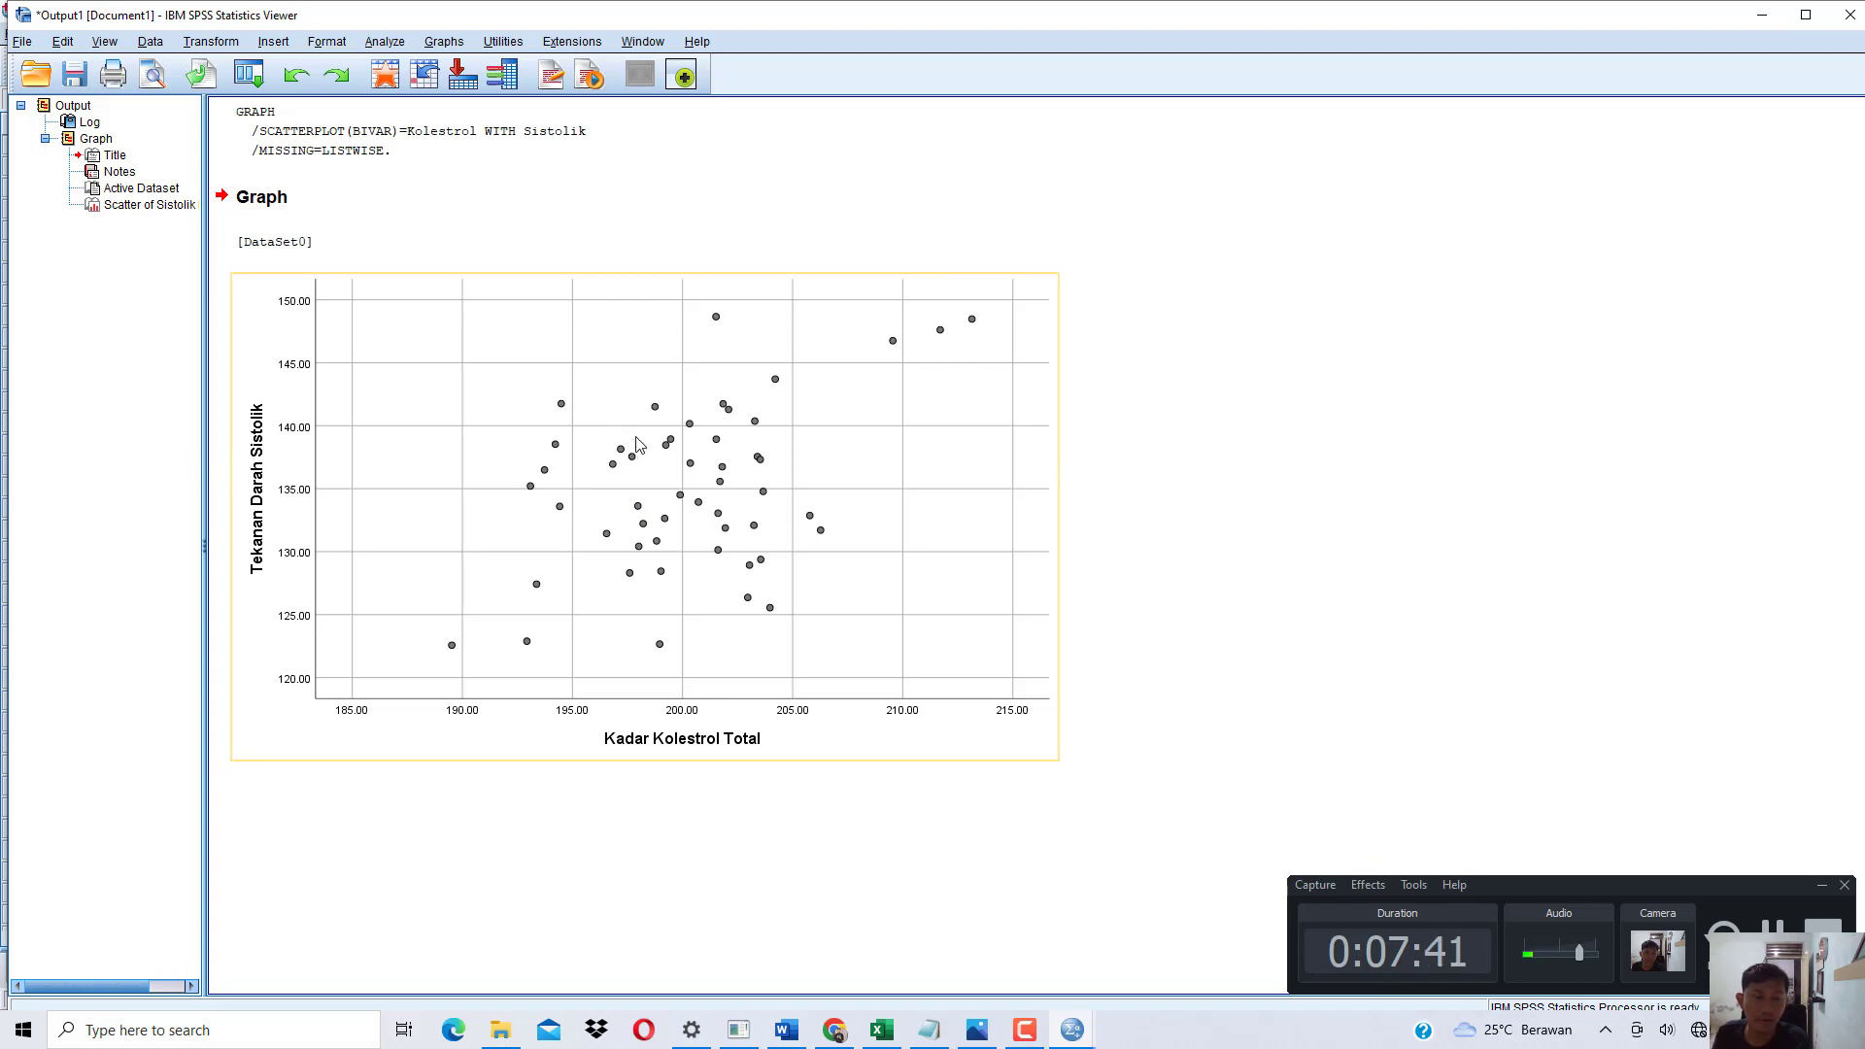
Add a linear fit line at total to the systolic pressure scatterplot and close its chart editor.
{"action": "double_click", "coordinate": [703, 483]}
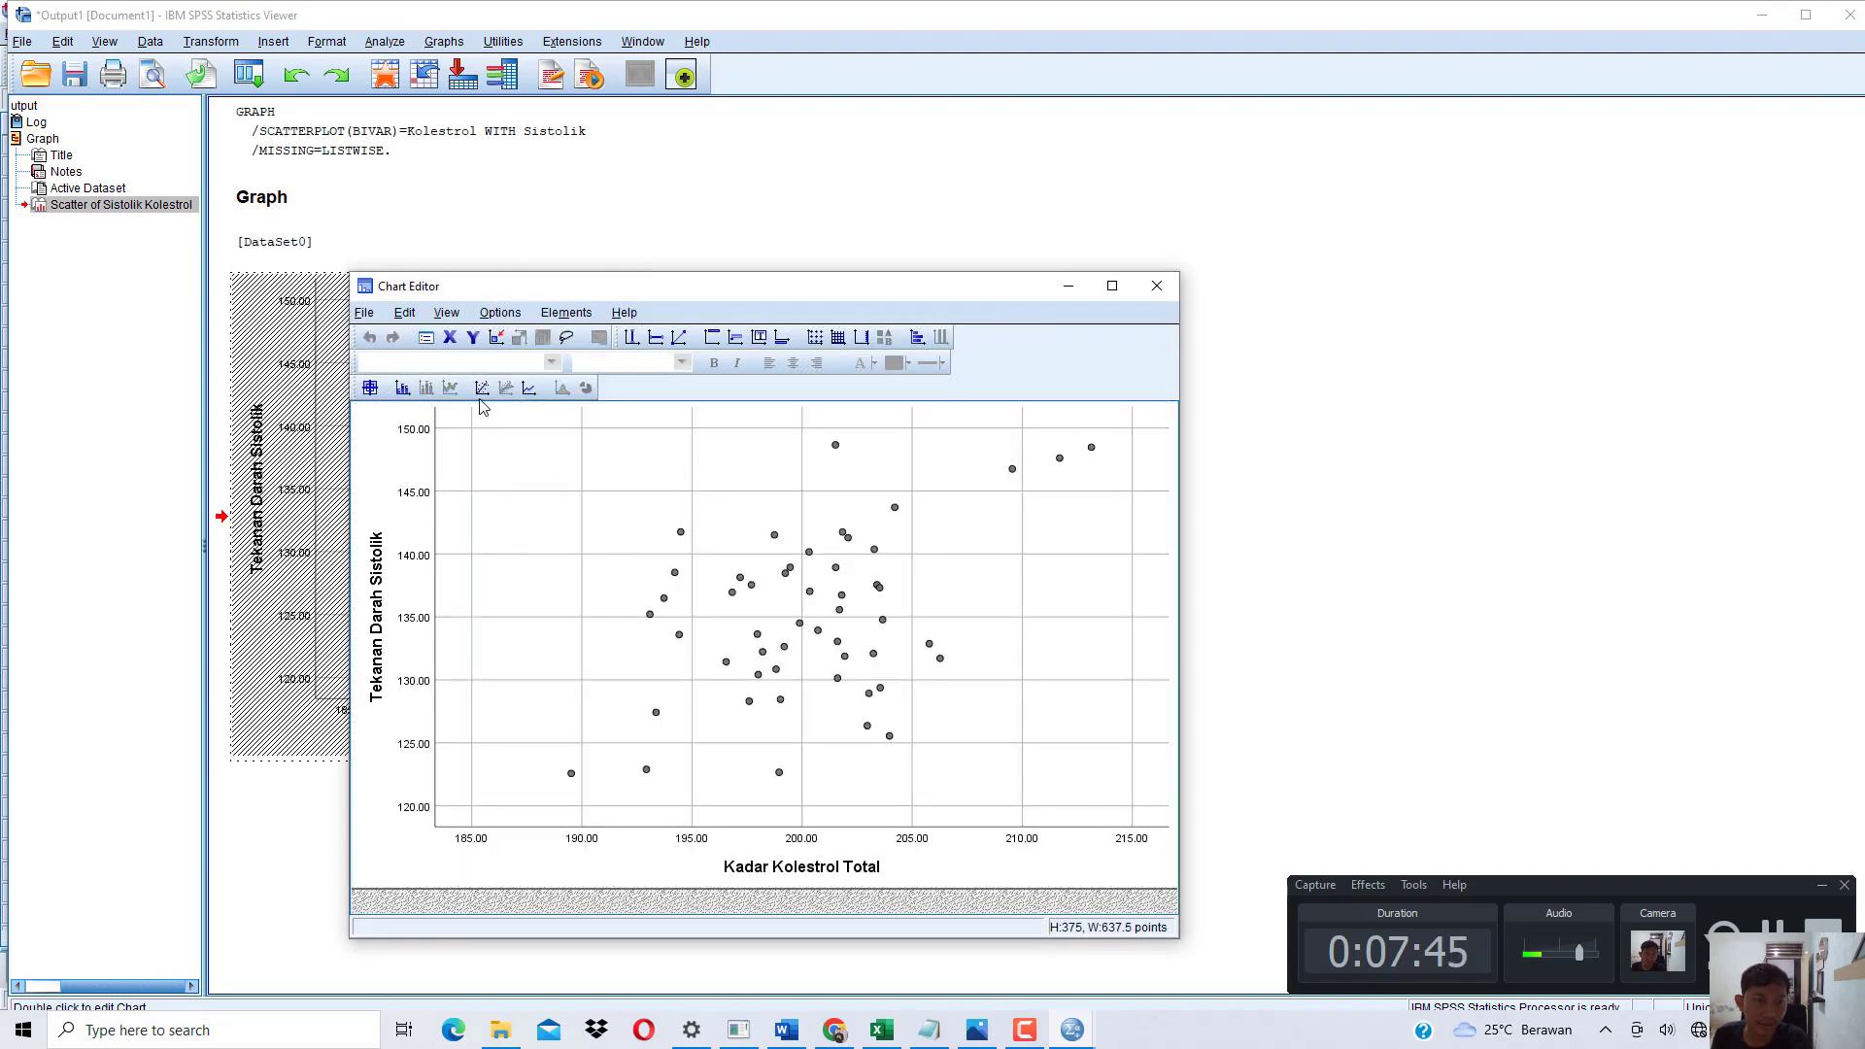
{"action": "left_click", "coordinate": [483, 393]}
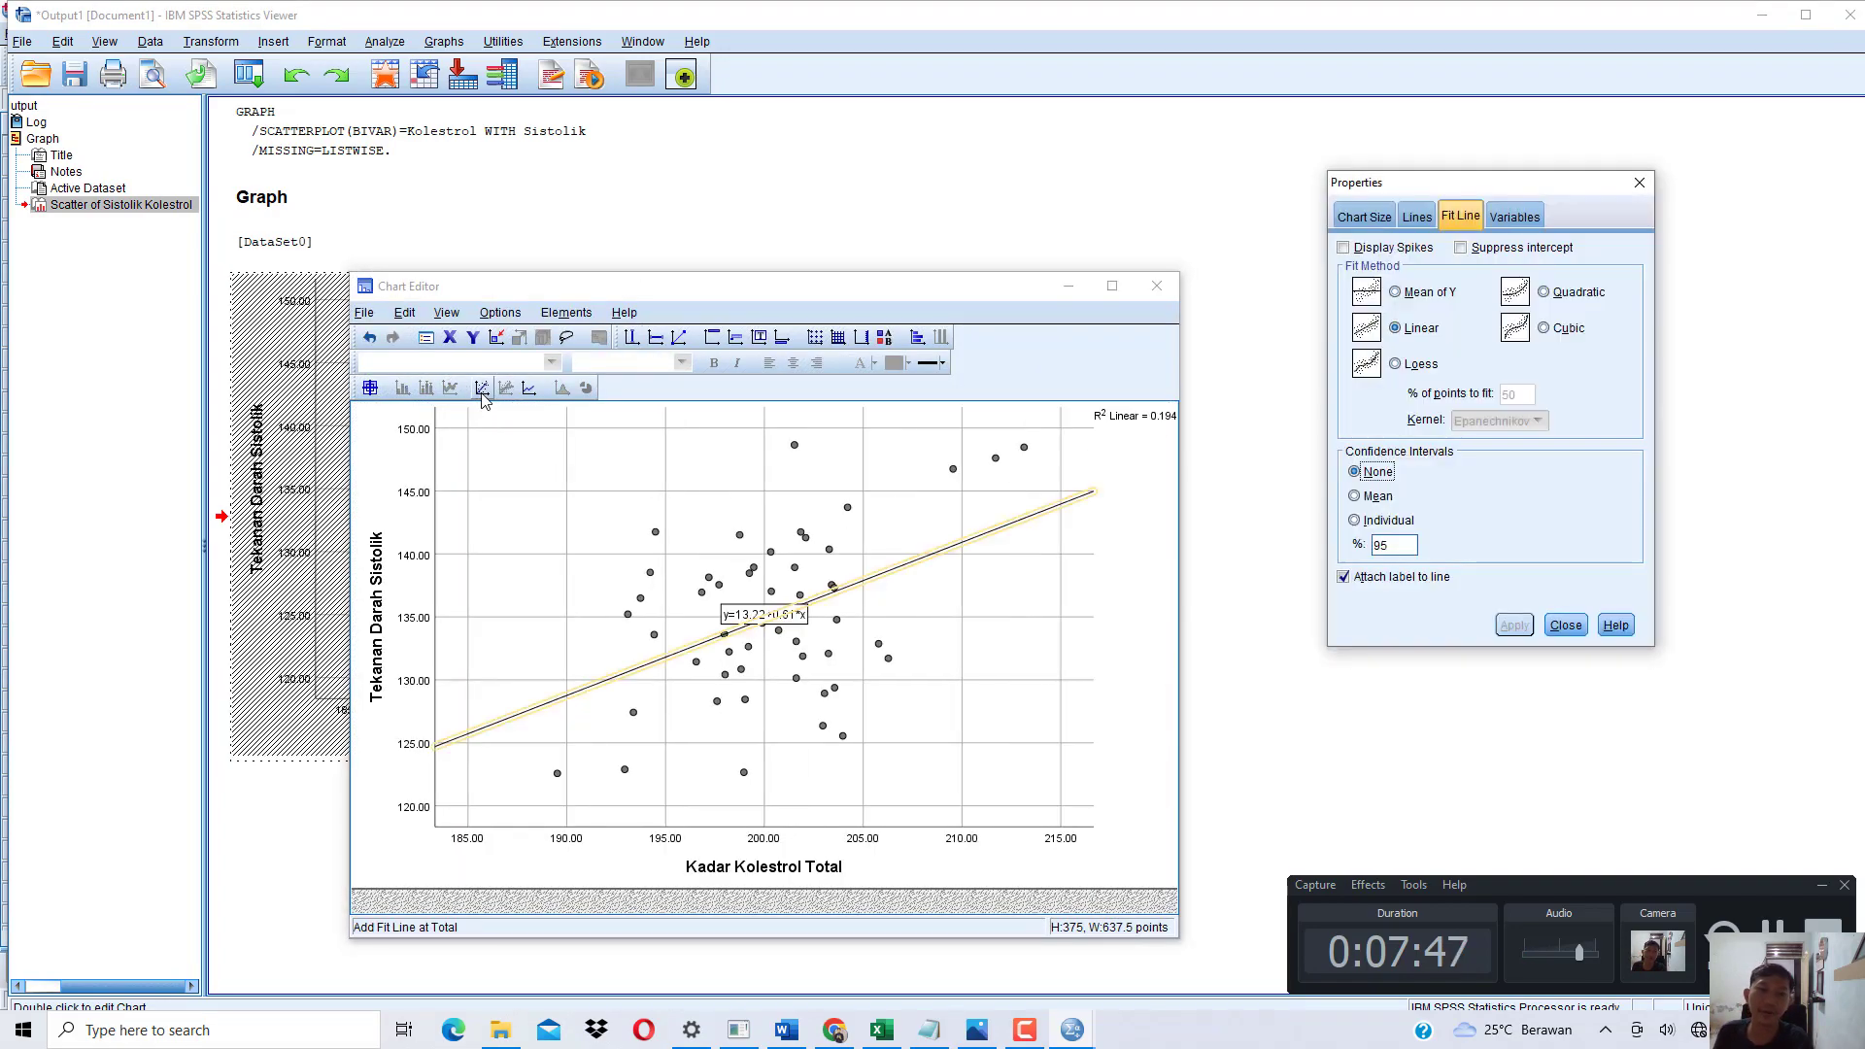
{"action": "left_click", "coordinate": [1640, 183]}
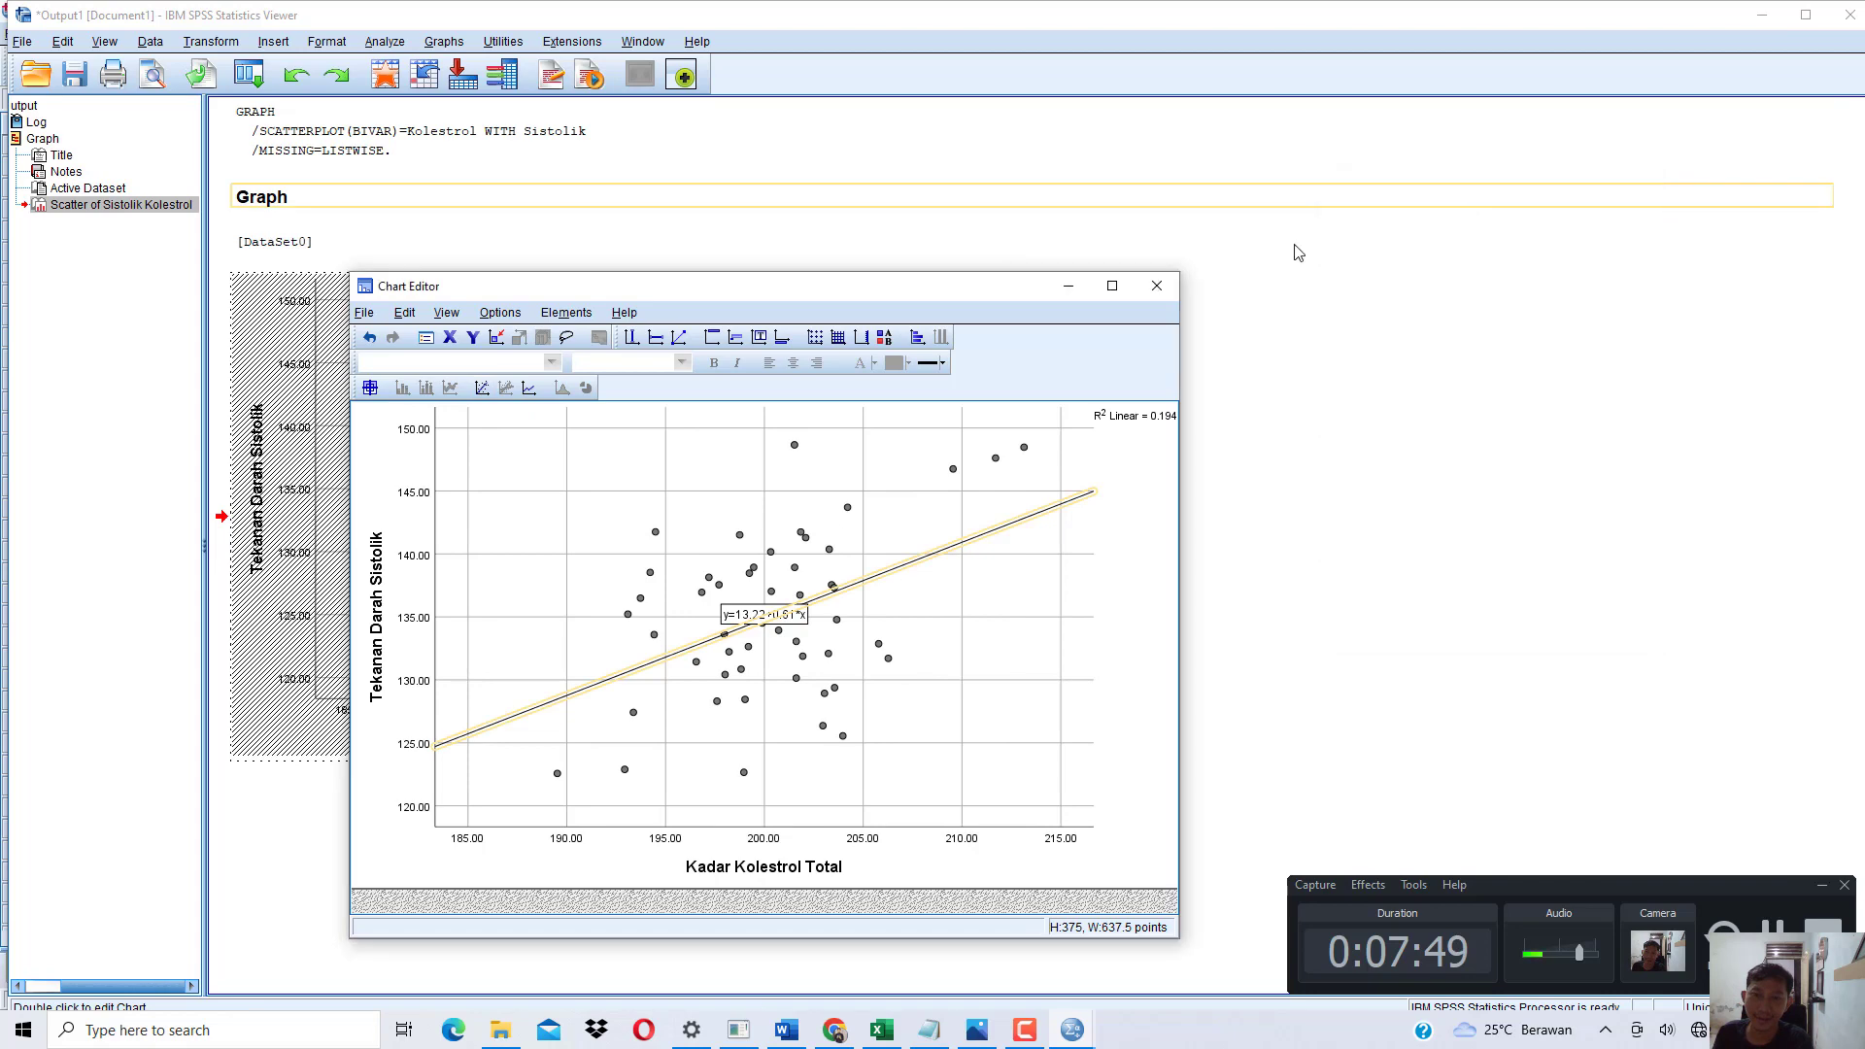
{"action": "left_click", "coordinate": [1157, 287]}
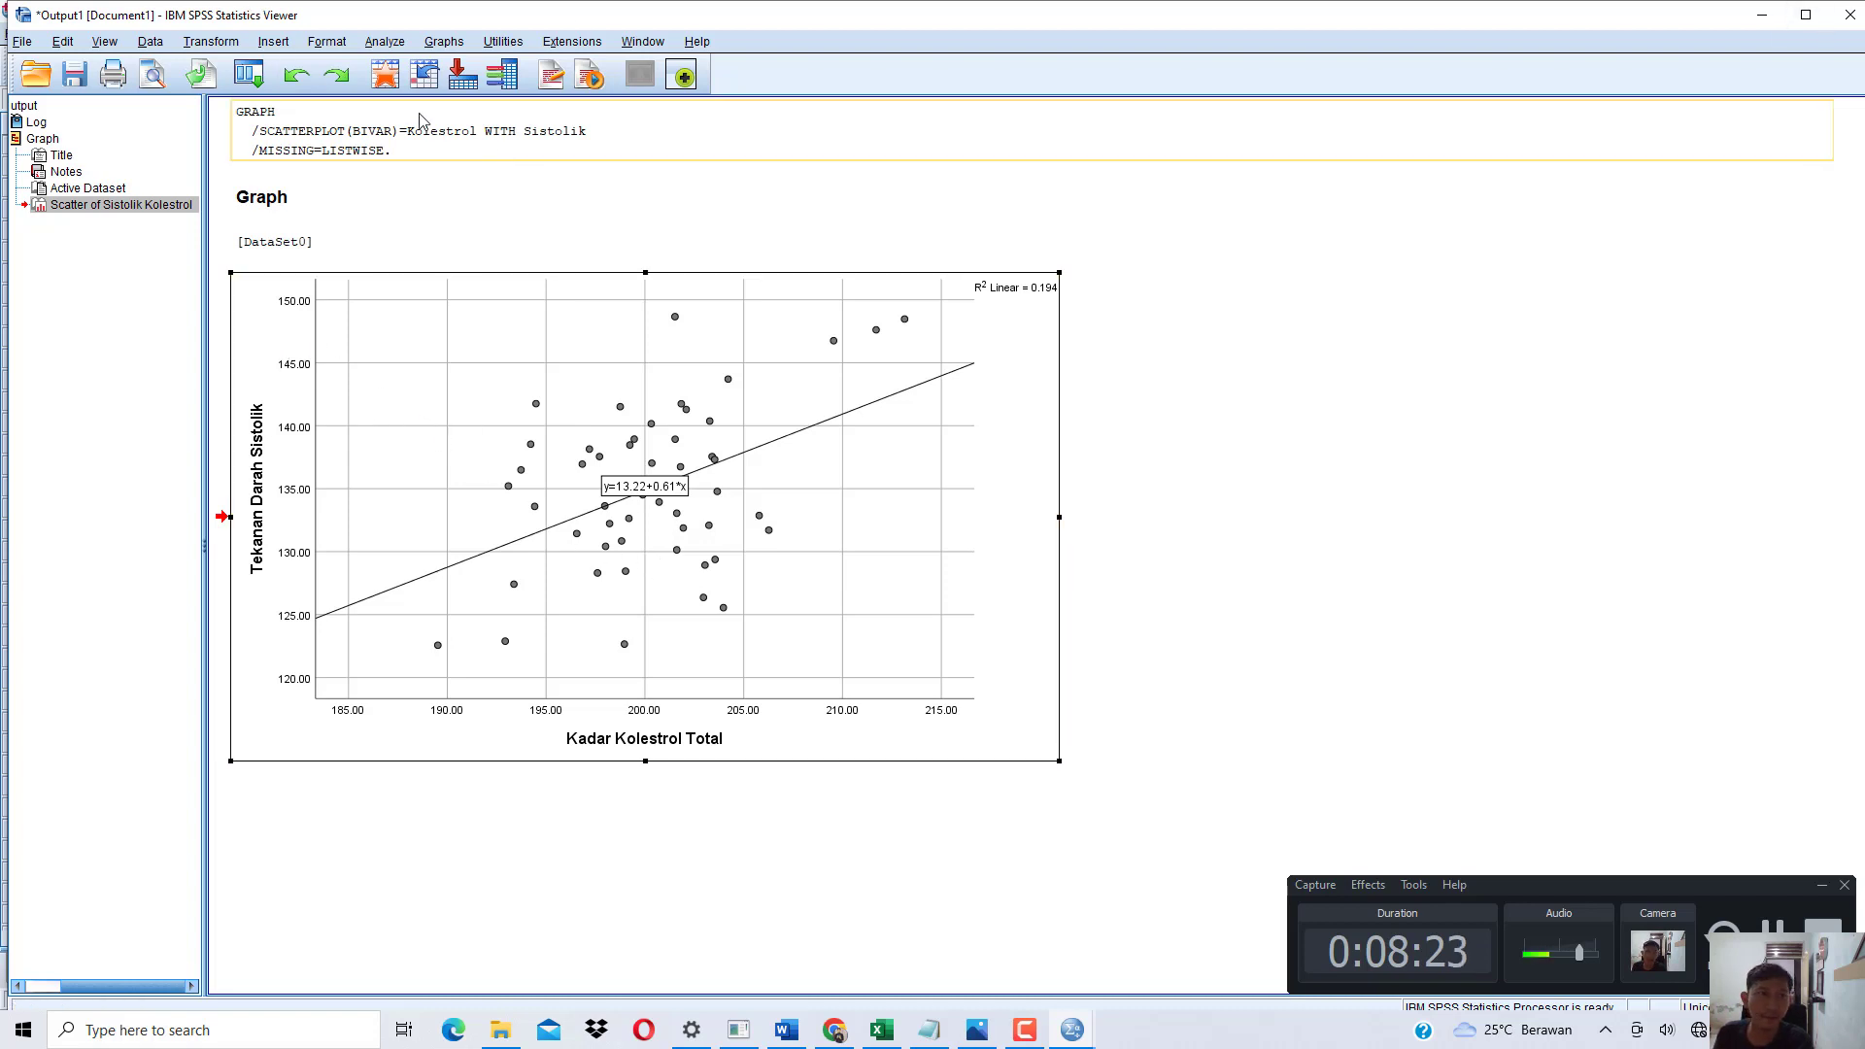
Create a second simple scatterplot with Tekanan Darah Diastolik on the Y axis, keeping Kadar Kolestrol Total on the X axis.
{"action": "left_click", "coordinate": [444, 41]}
{"action": "mouse_move", "coordinate": [622, 197]}
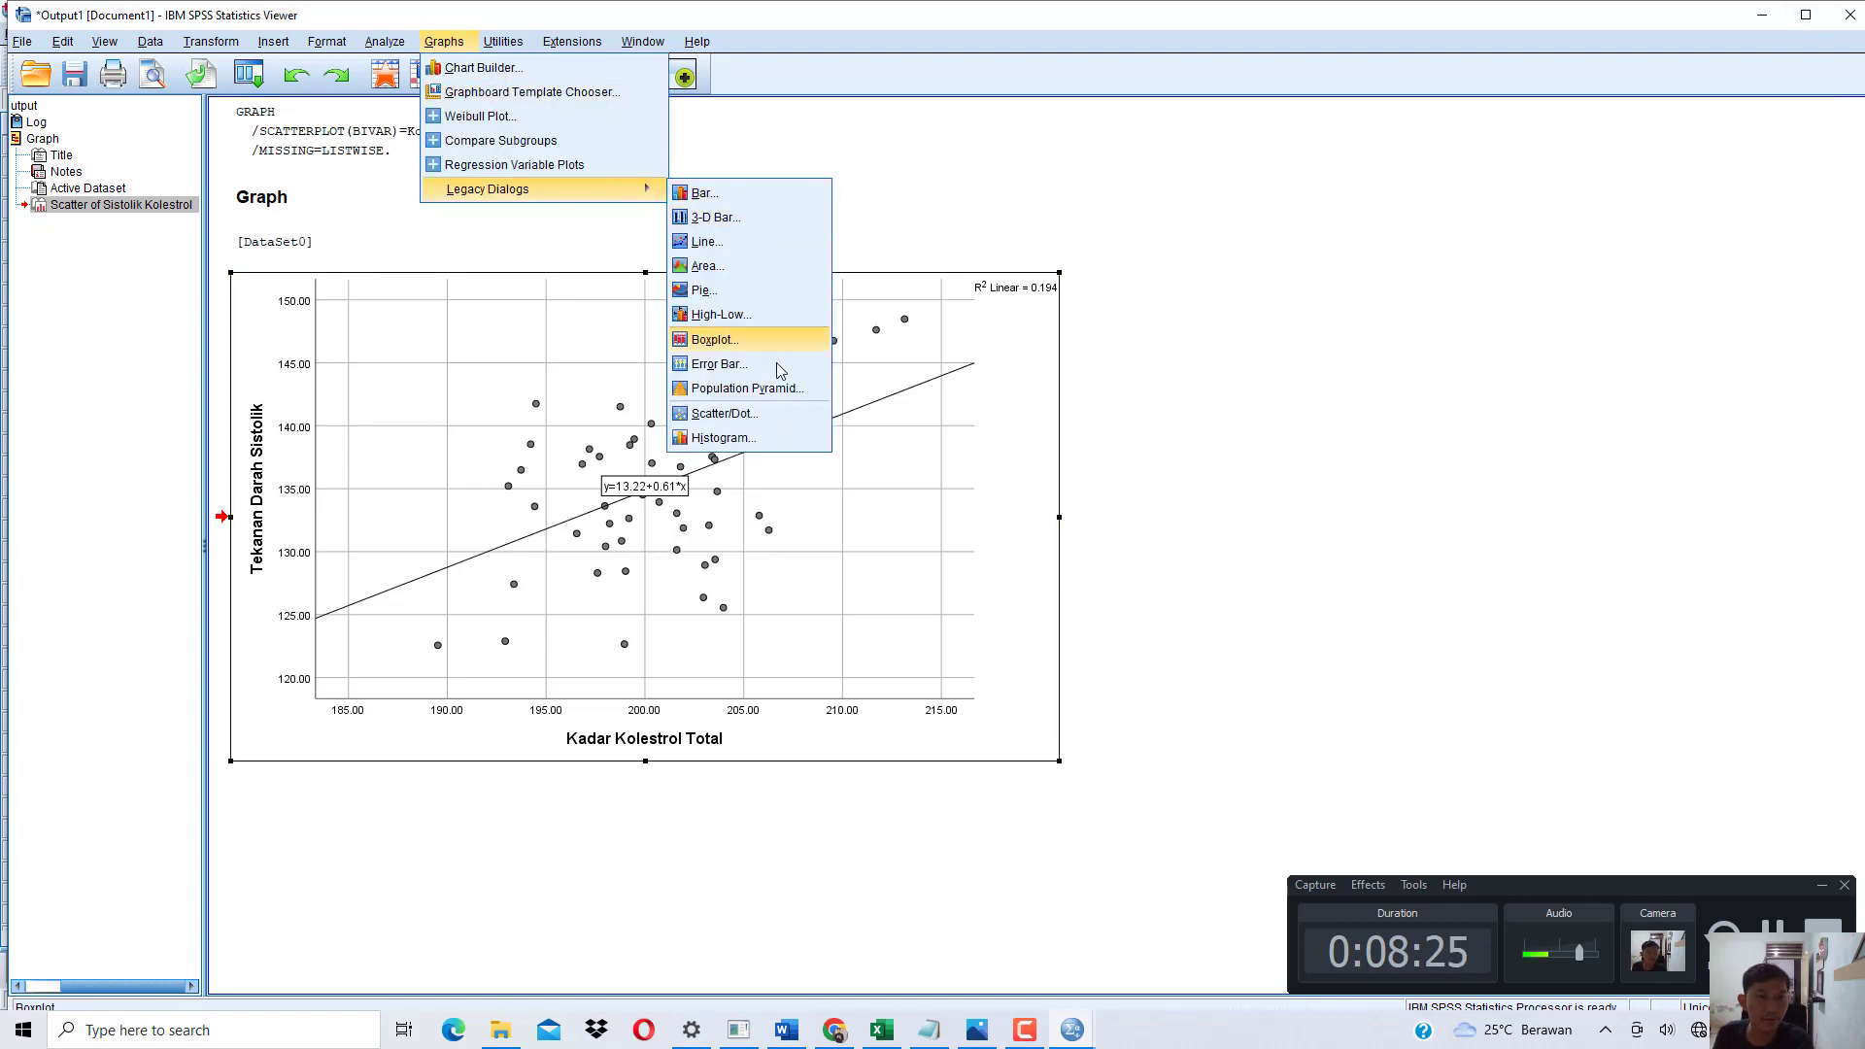
{"action": "left_click", "coordinate": [758, 417]}
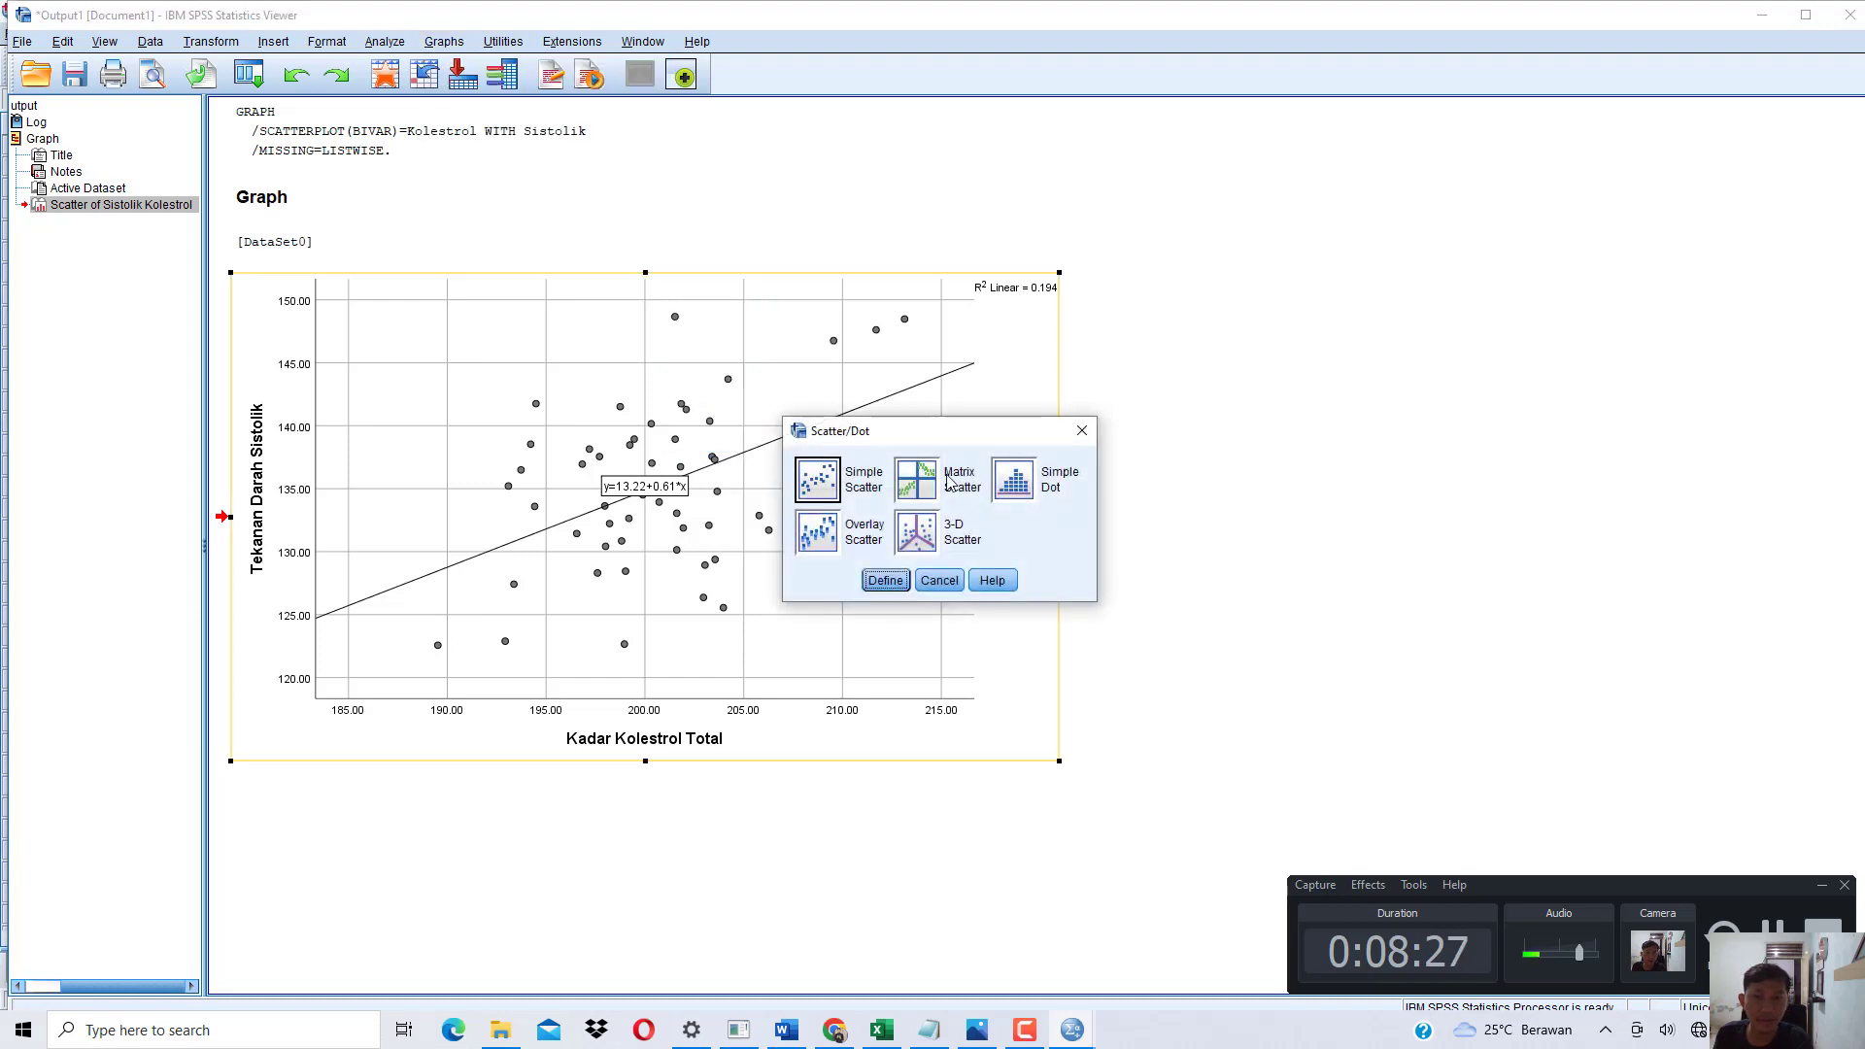
{"action": "left_click", "coordinate": [876, 580]}
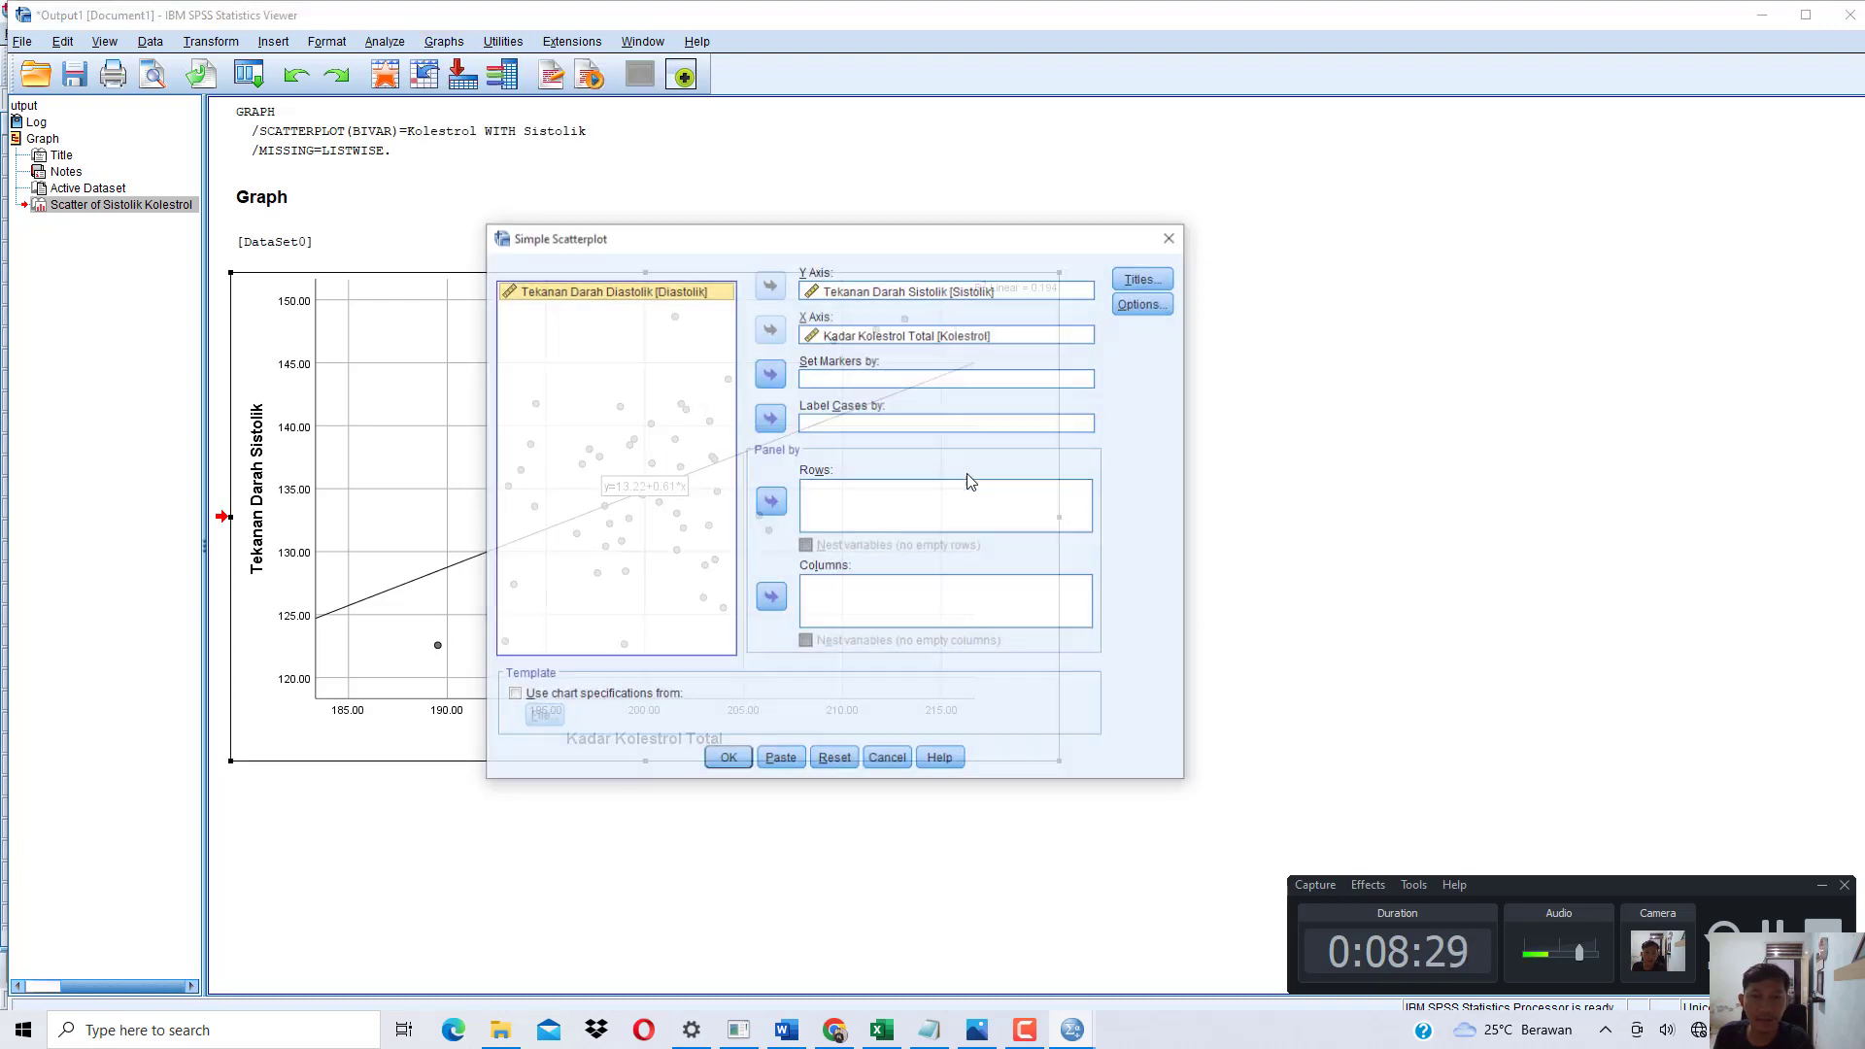
{"action": "double_click", "coordinate": [941, 288]}
{"action": "left_click", "coordinate": [694, 309]}
{"action": "left_click", "coordinate": [770, 283]}
{"action": "left_click", "coordinate": [728, 760]}
Add a linear fit line at total to the diastolic pressure scatterplot and close its chart editor.
{"action": "double_click", "coordinate": [739, 748]}
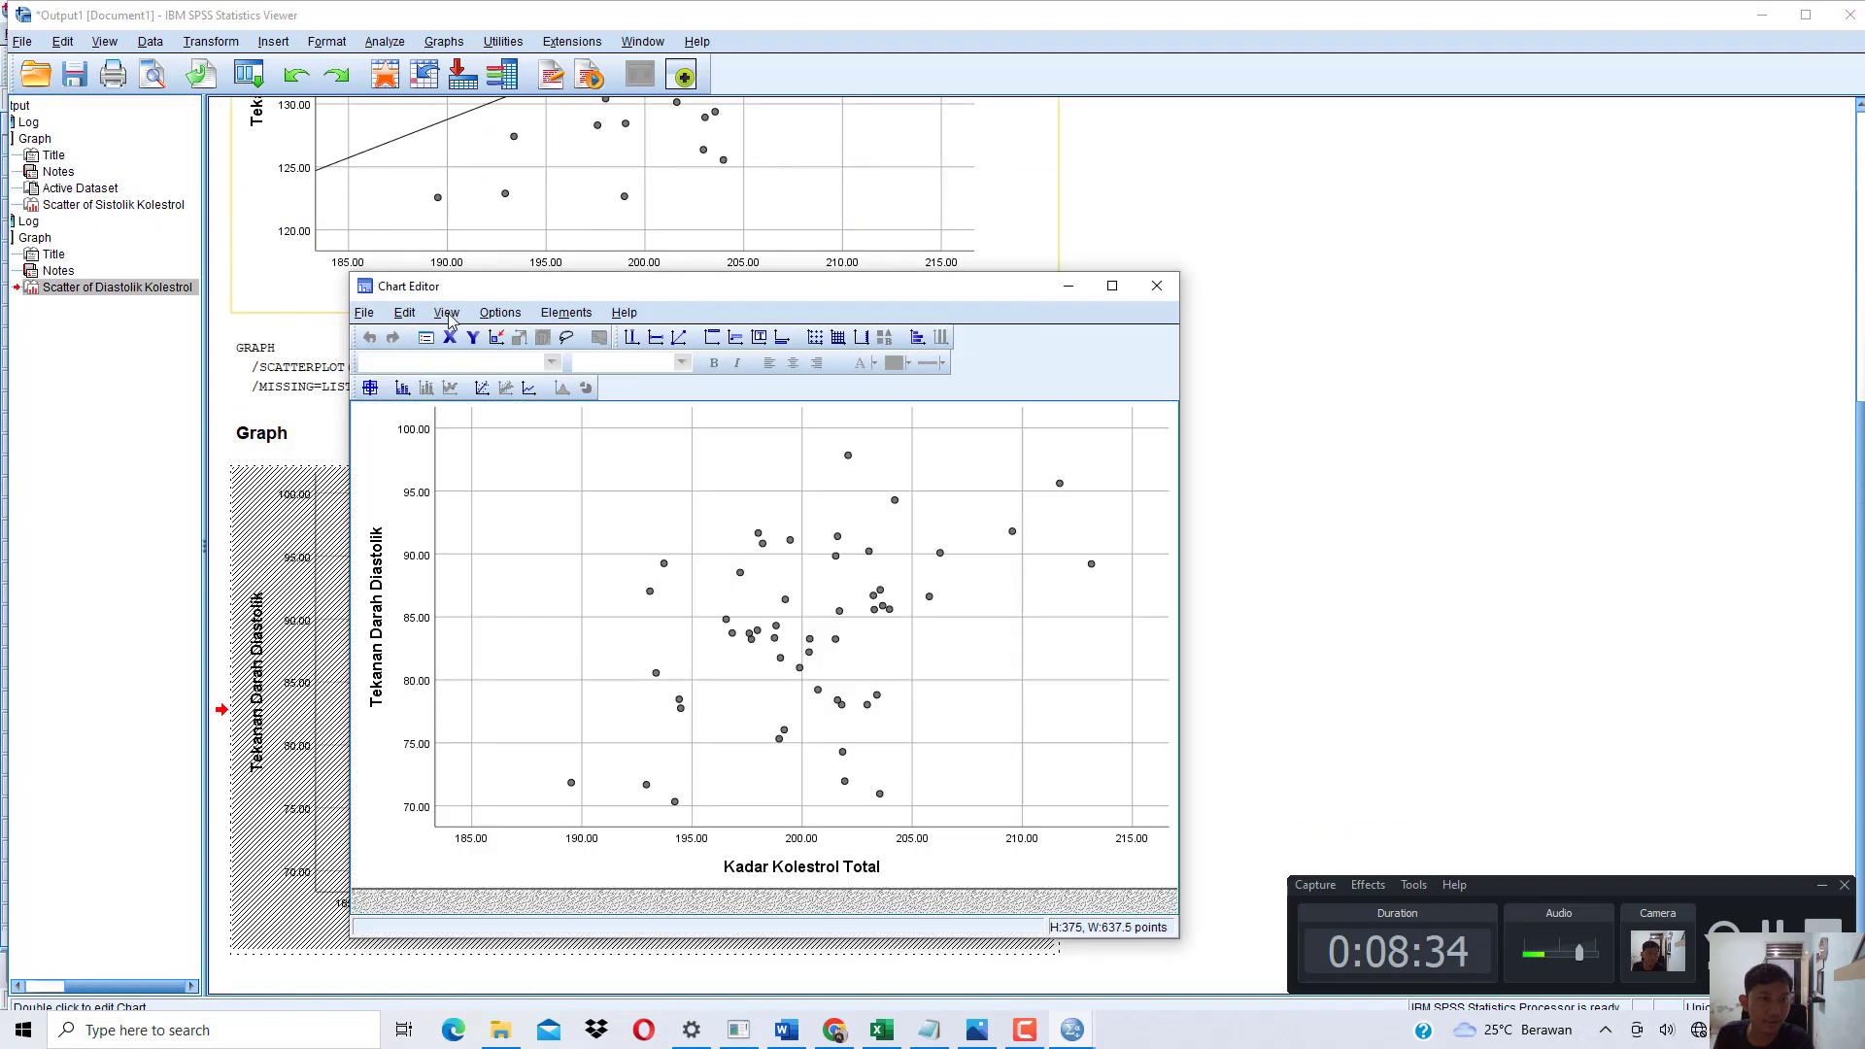
{"action": "left_click", "coordinate": [482, 388]}
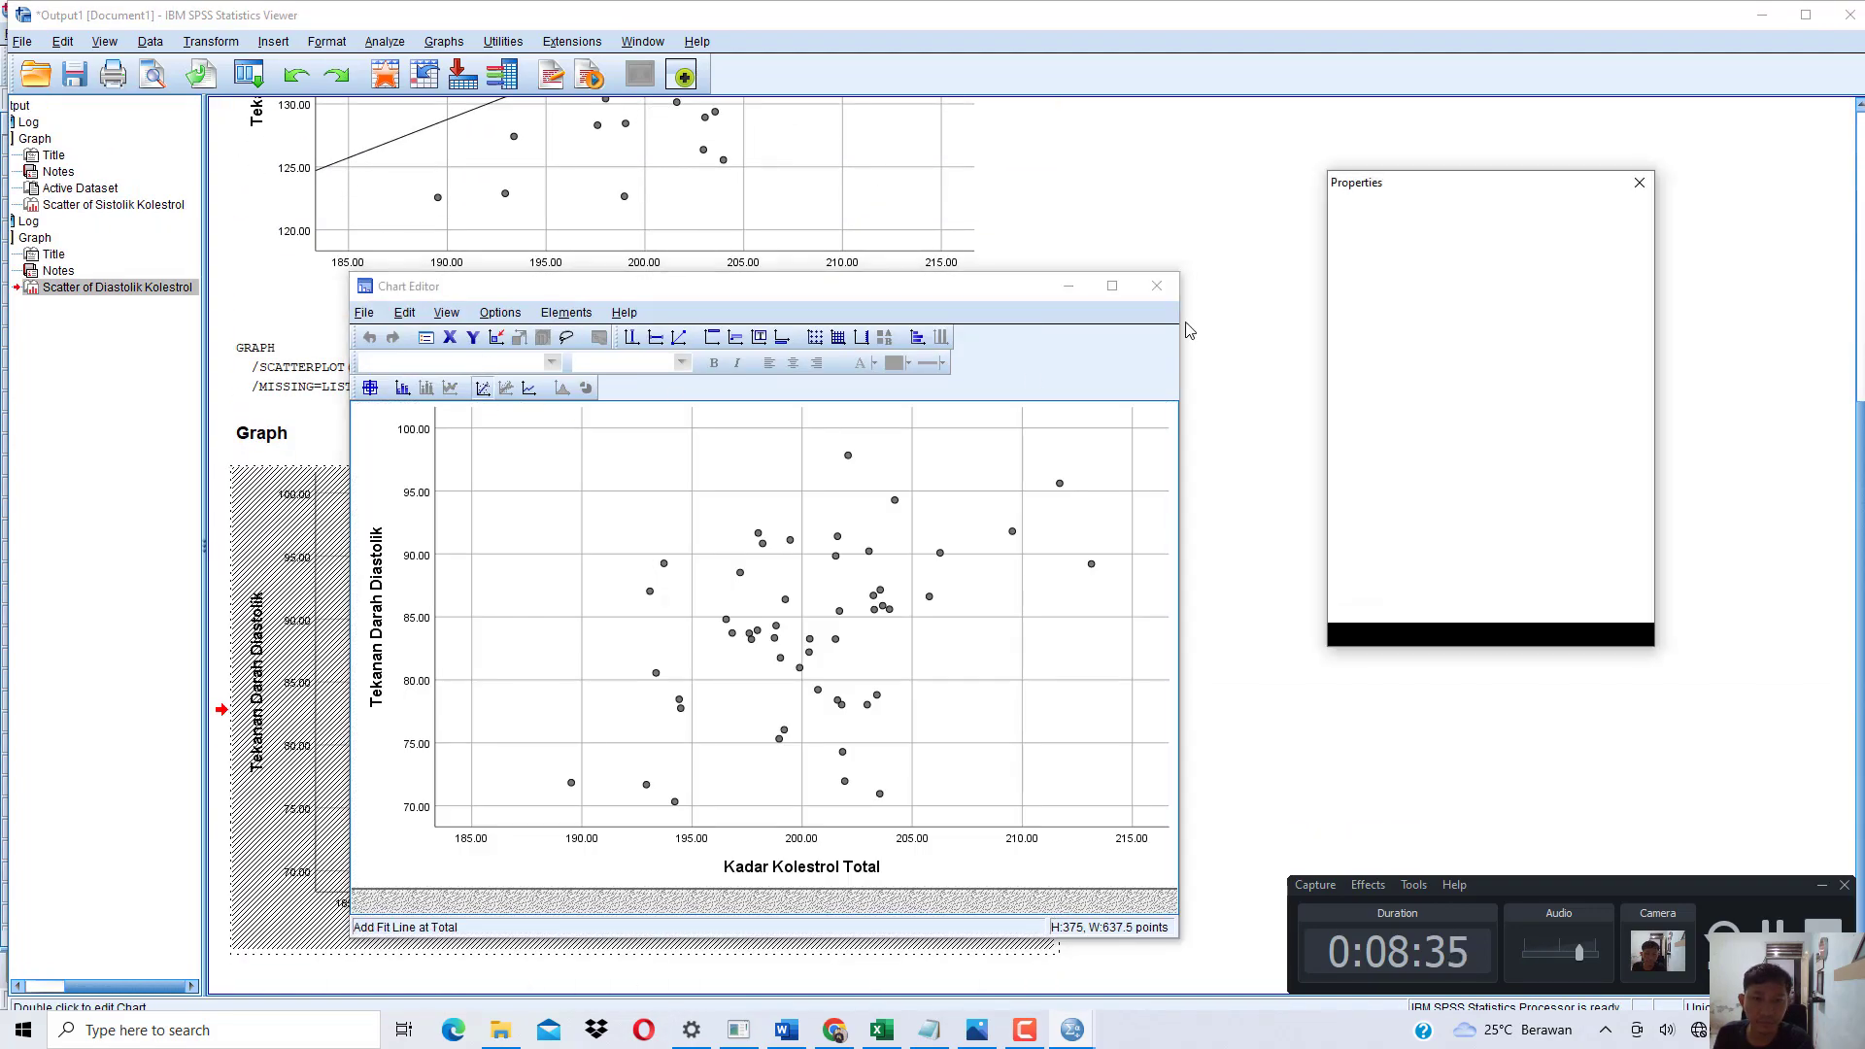
{"action": "left_click", "coordinate": [1640, 186]}
{"action": "left_click", "coordinate": [1157, 285]}
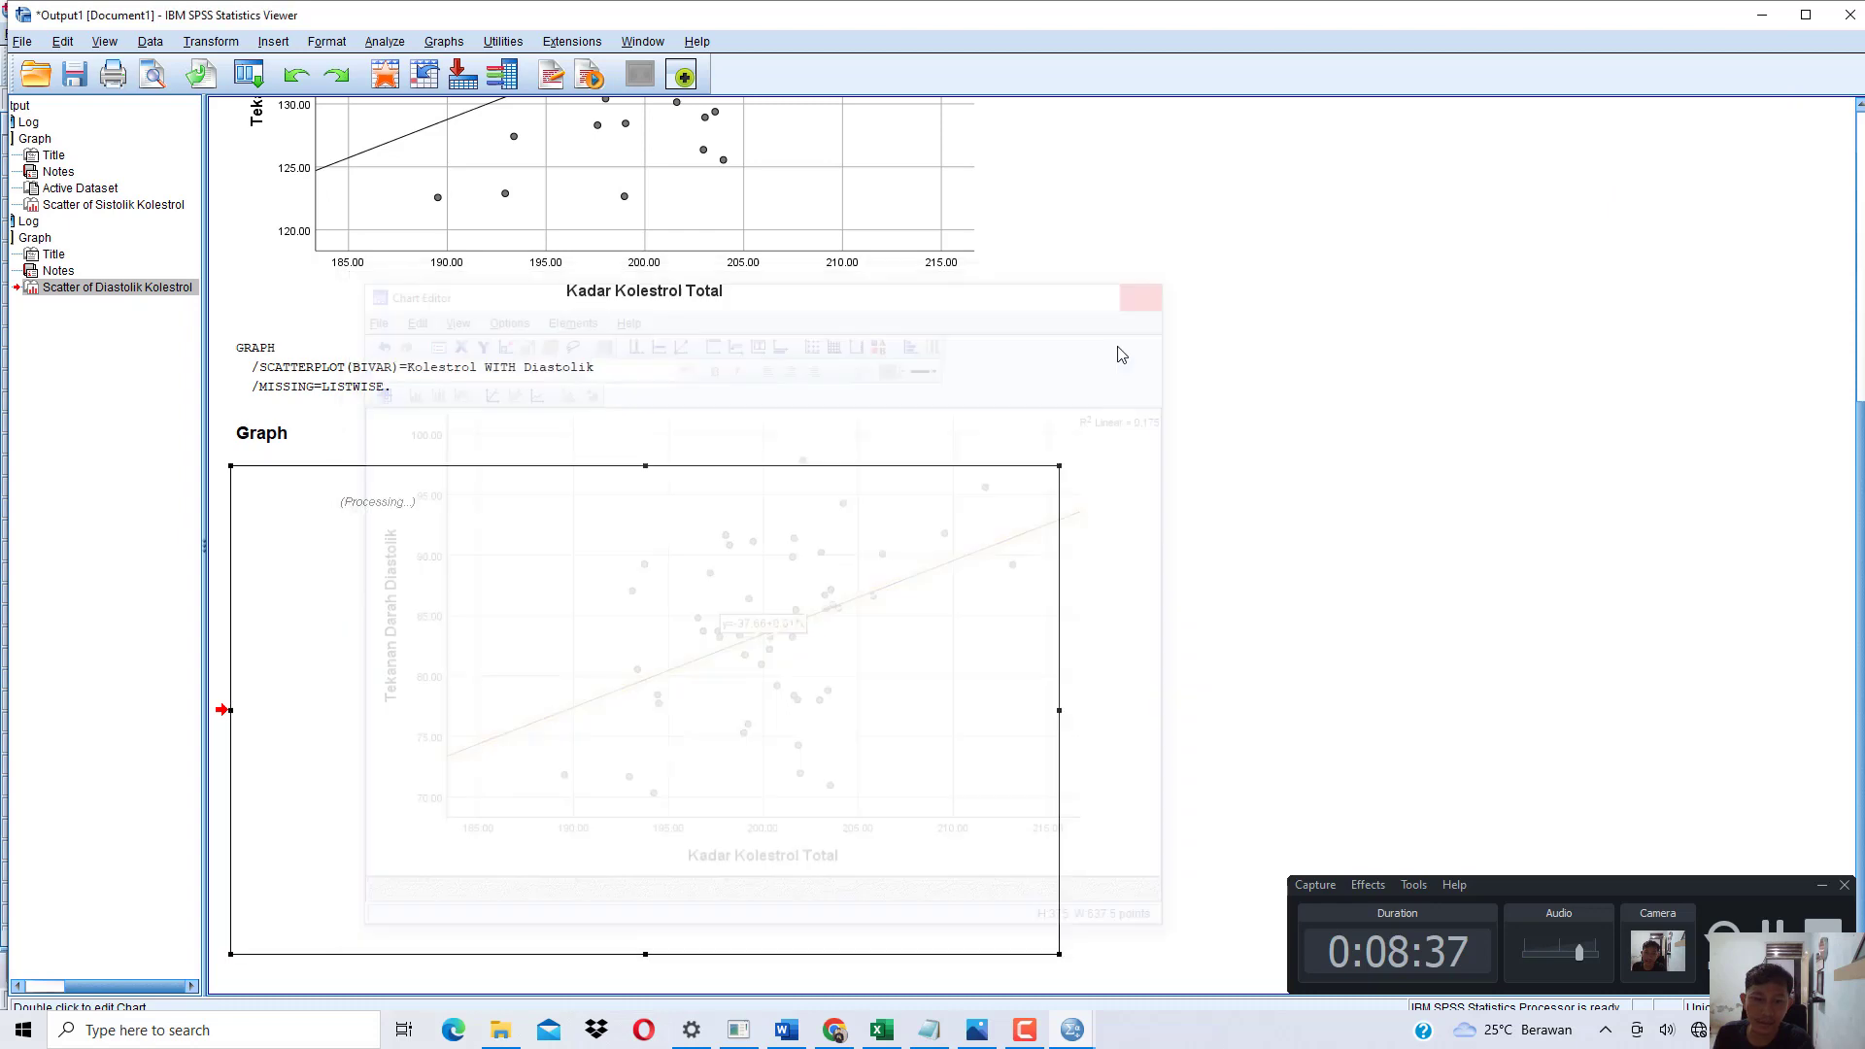
Review the Pearson and Spearman research questions in the Notepad notes, then return to the SPSS output.
{"action": "left_click", "coordinate": [929, 1030]}
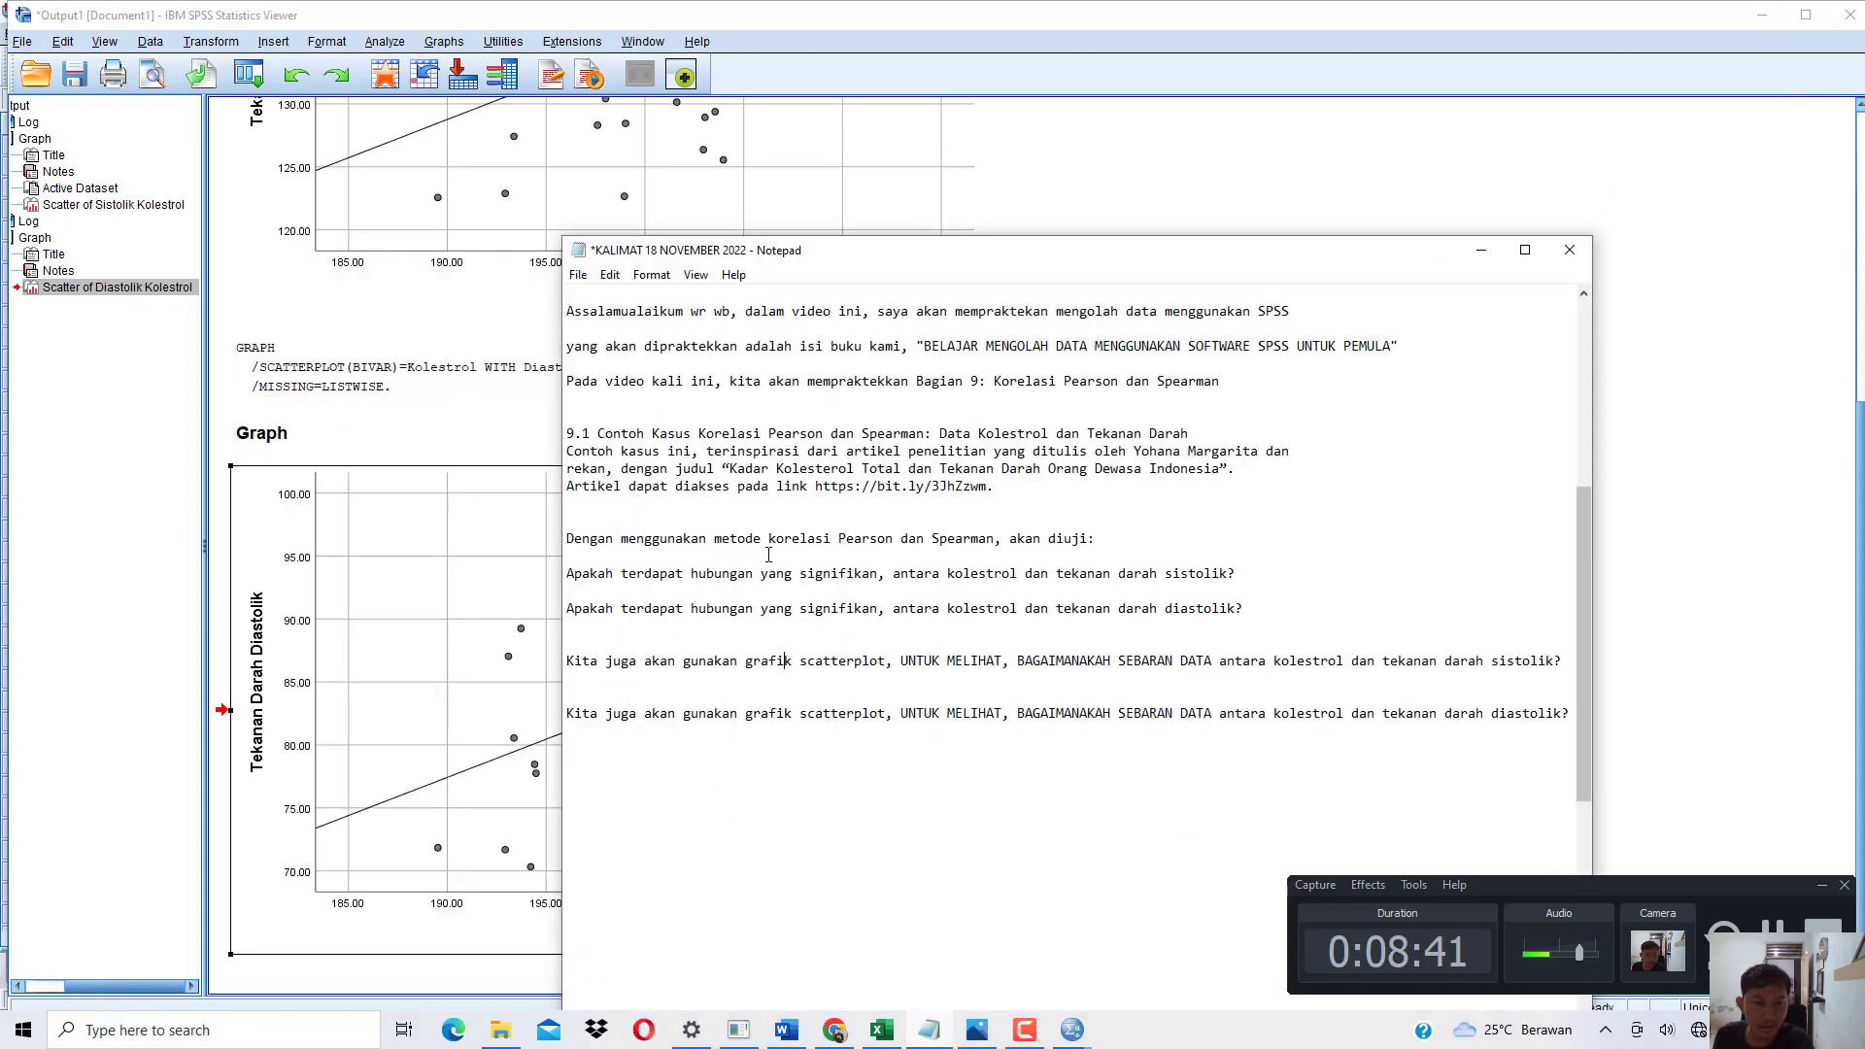
{"action": "left_click_drag", "start_coordinate": [768, 538], "coordinate": [991, 541]}
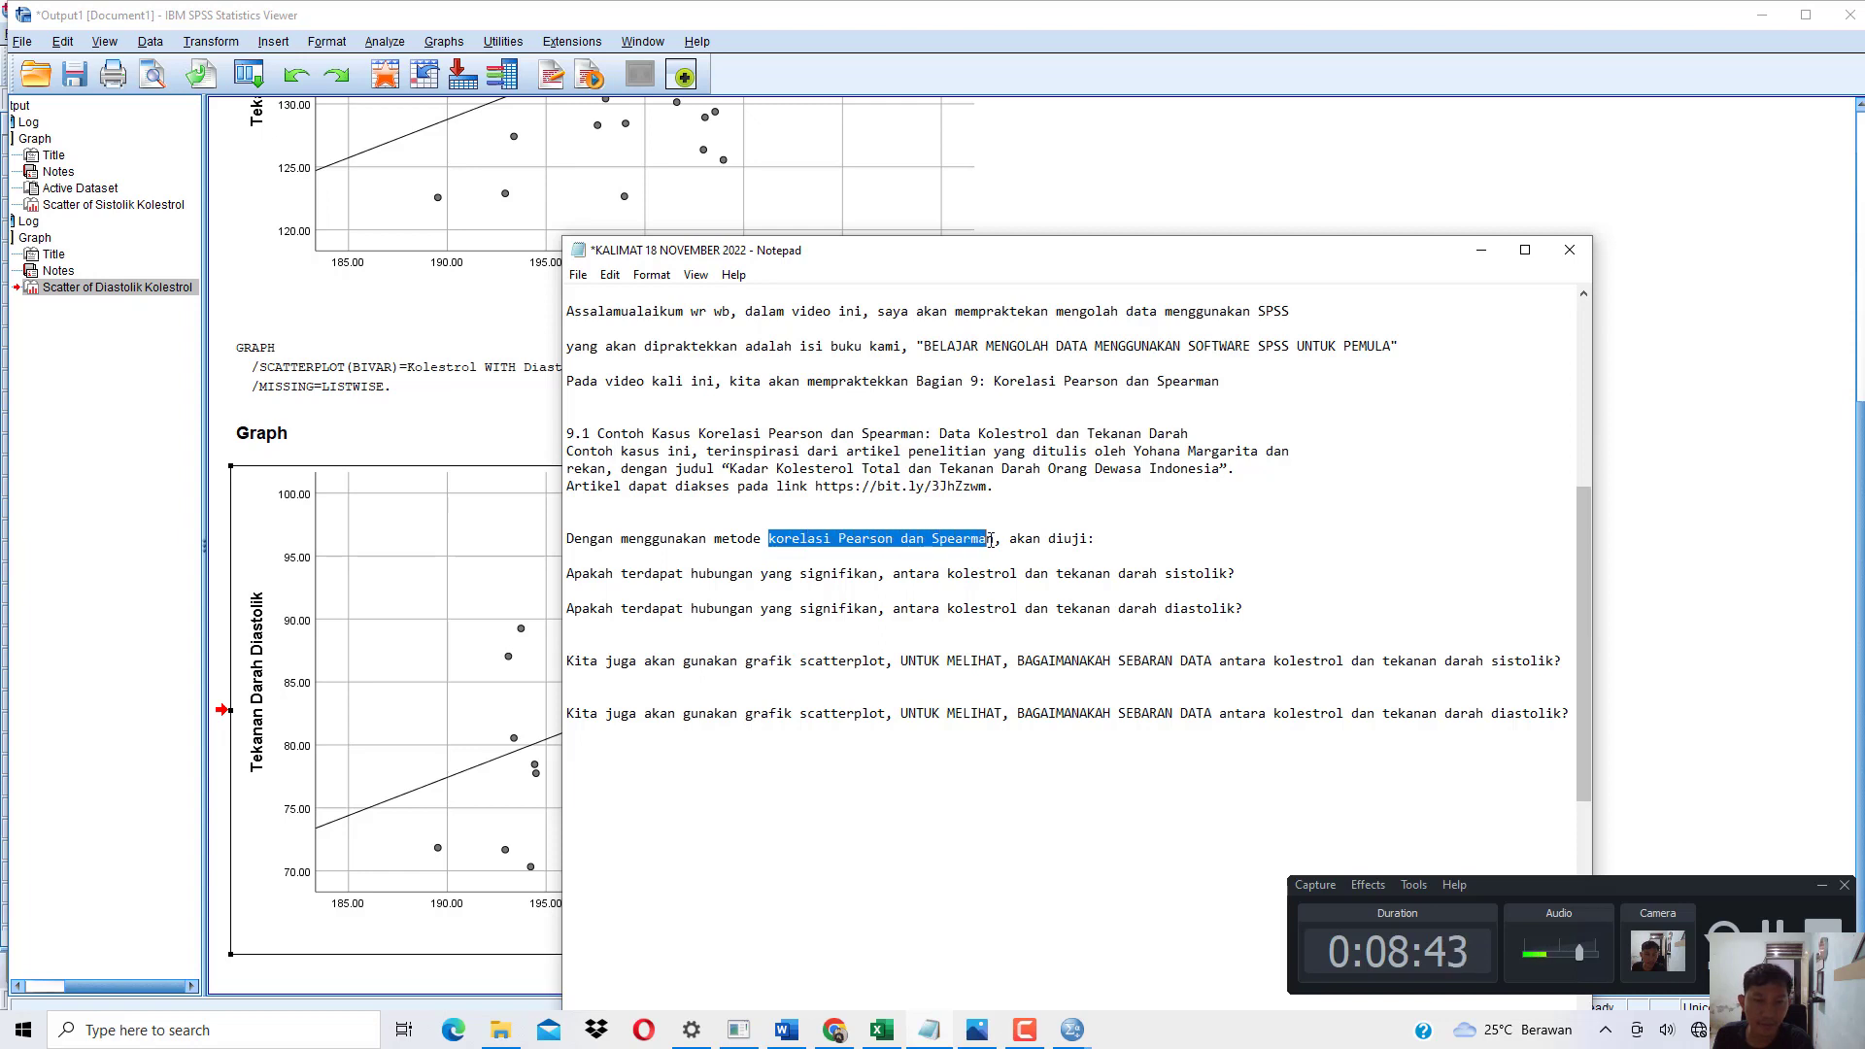
{"action": "left_click", "coordinate": [656, 573]}
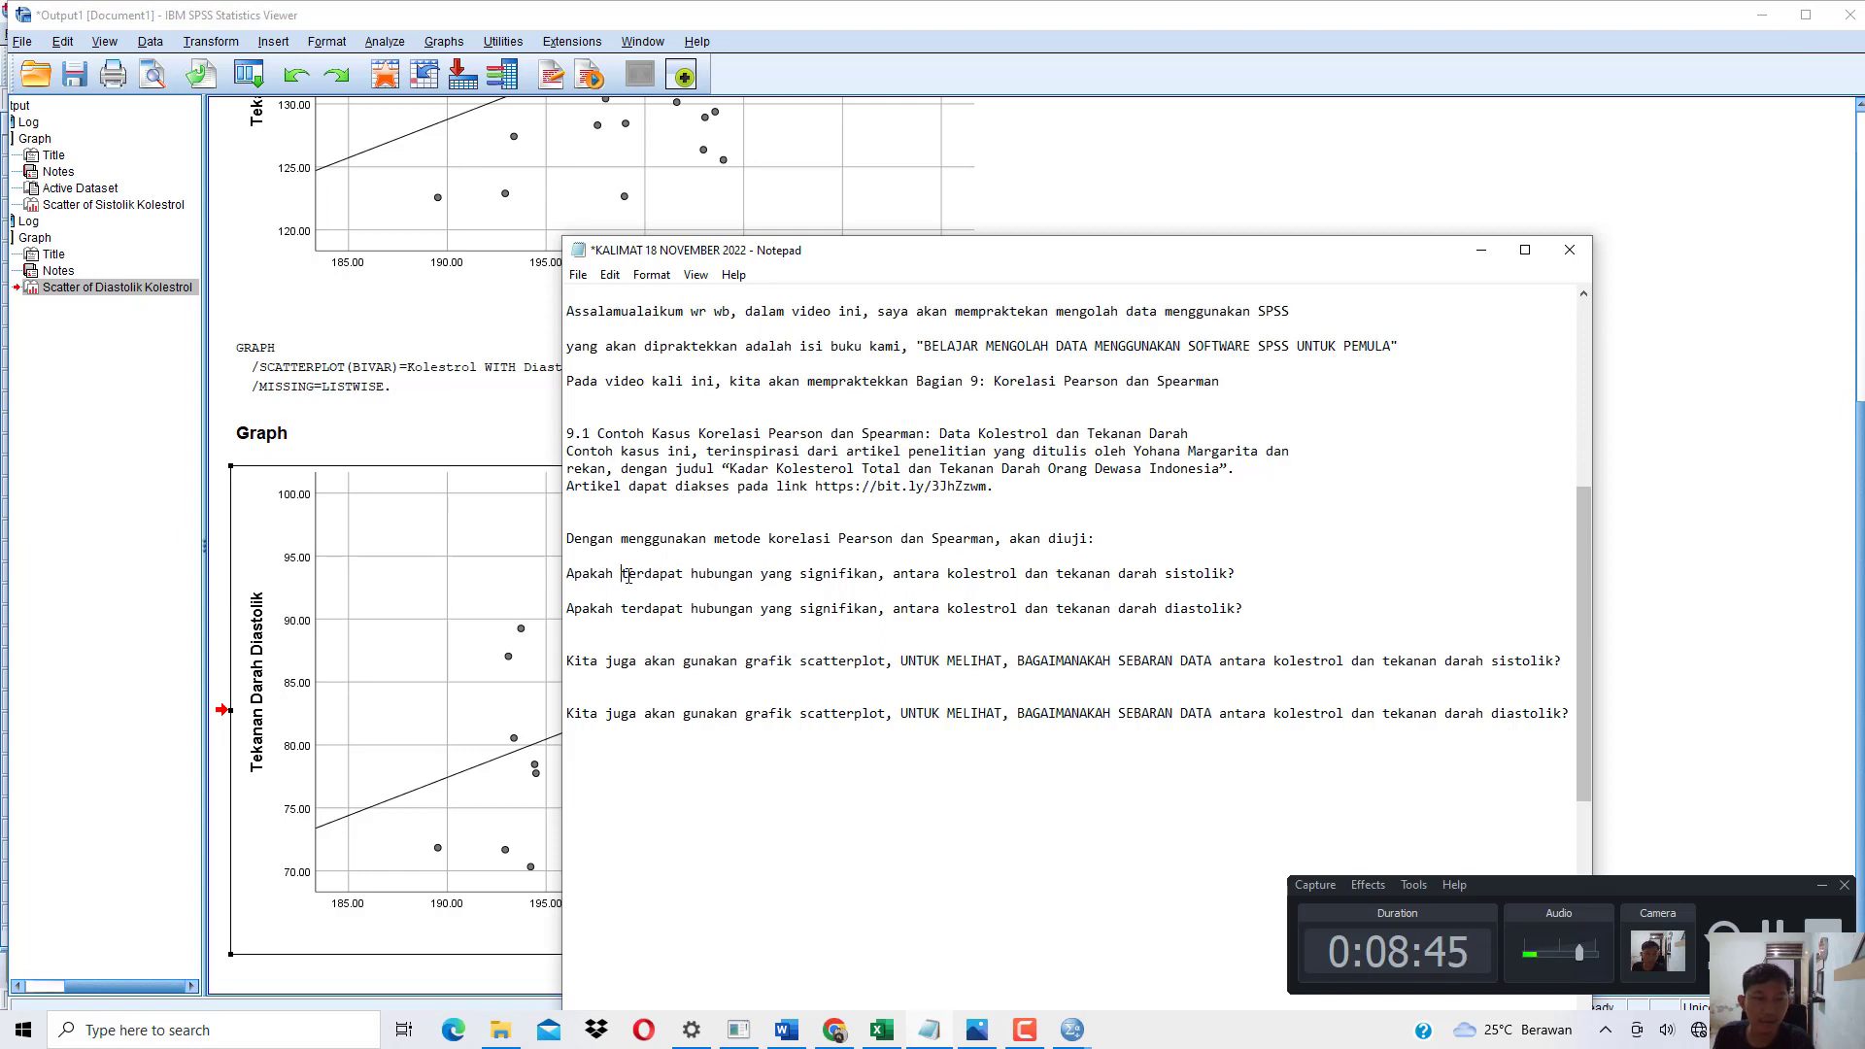
{"action": "left_click_drag", "start_coordinate": [621, 573], "coordinate": [842, 575]}
{"action": "left_click_drag", "start_coordinate": [663, 612], "coordinate": [810, 612]}
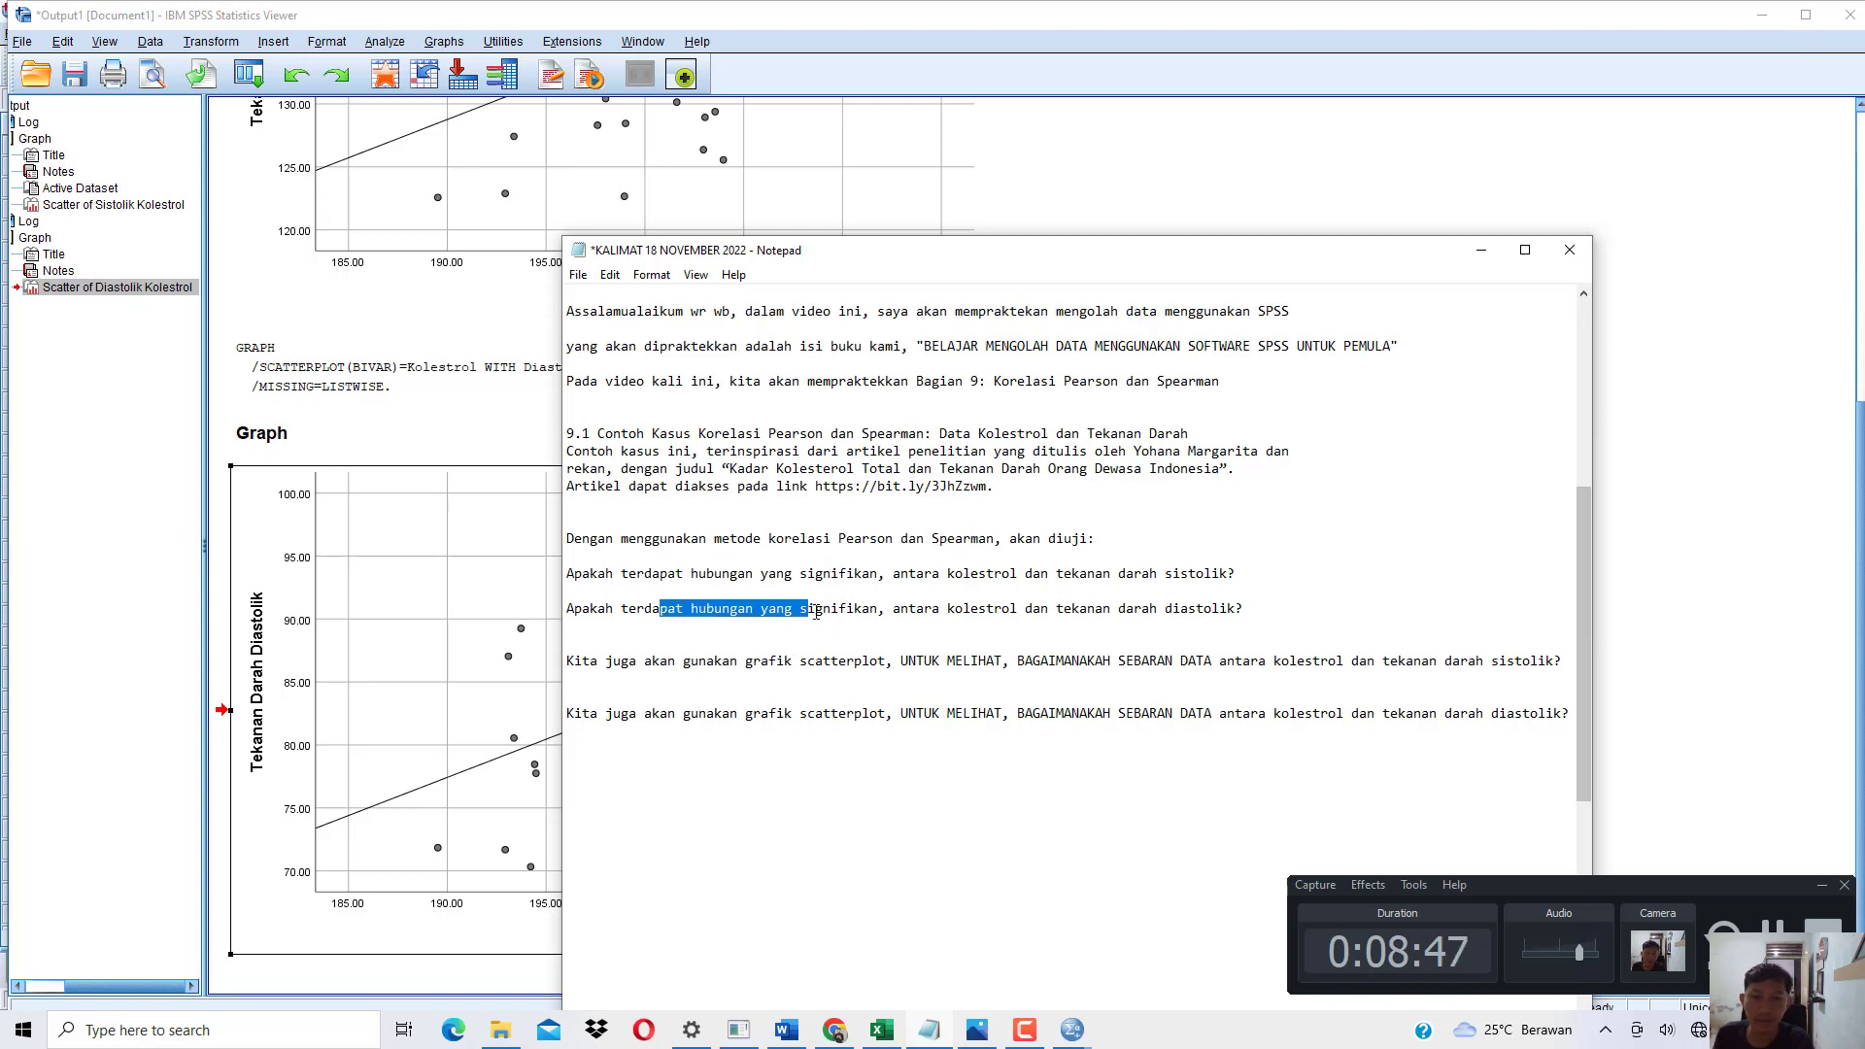
{"action": "left_click_drag", "start_coordinate": [963, 573], "coordinate": [1244, 612]}
{"action": "left_click", "coordinate": [1090, 614]}
{"action": "left_click", "coordinate": [1383, 153]}
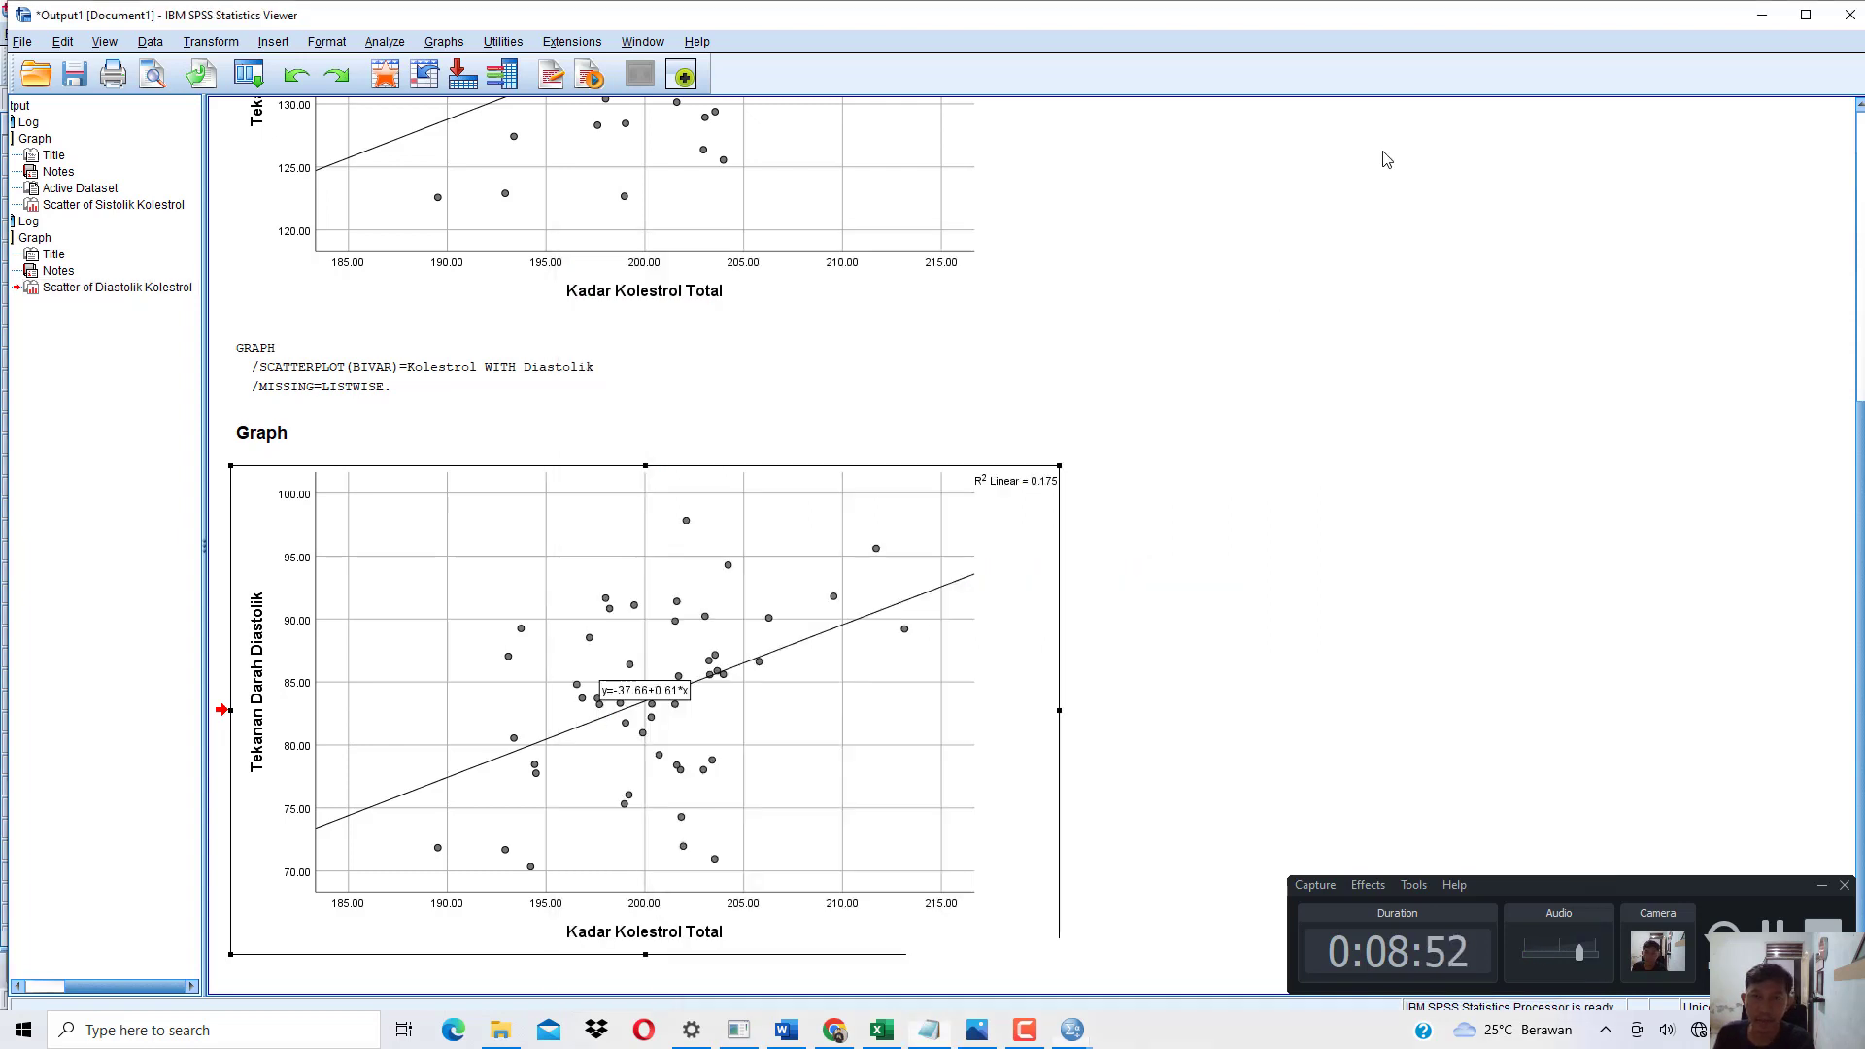
Run a two-tailed bivariate correlation on Kolestrol, Sistolik and Diastolik with both Pearson and Spearman coefficients.
{"action": "left_click", "coordinate": [382, 44]}
{"action": "mouse_move", "coordinate": [571, 254]}
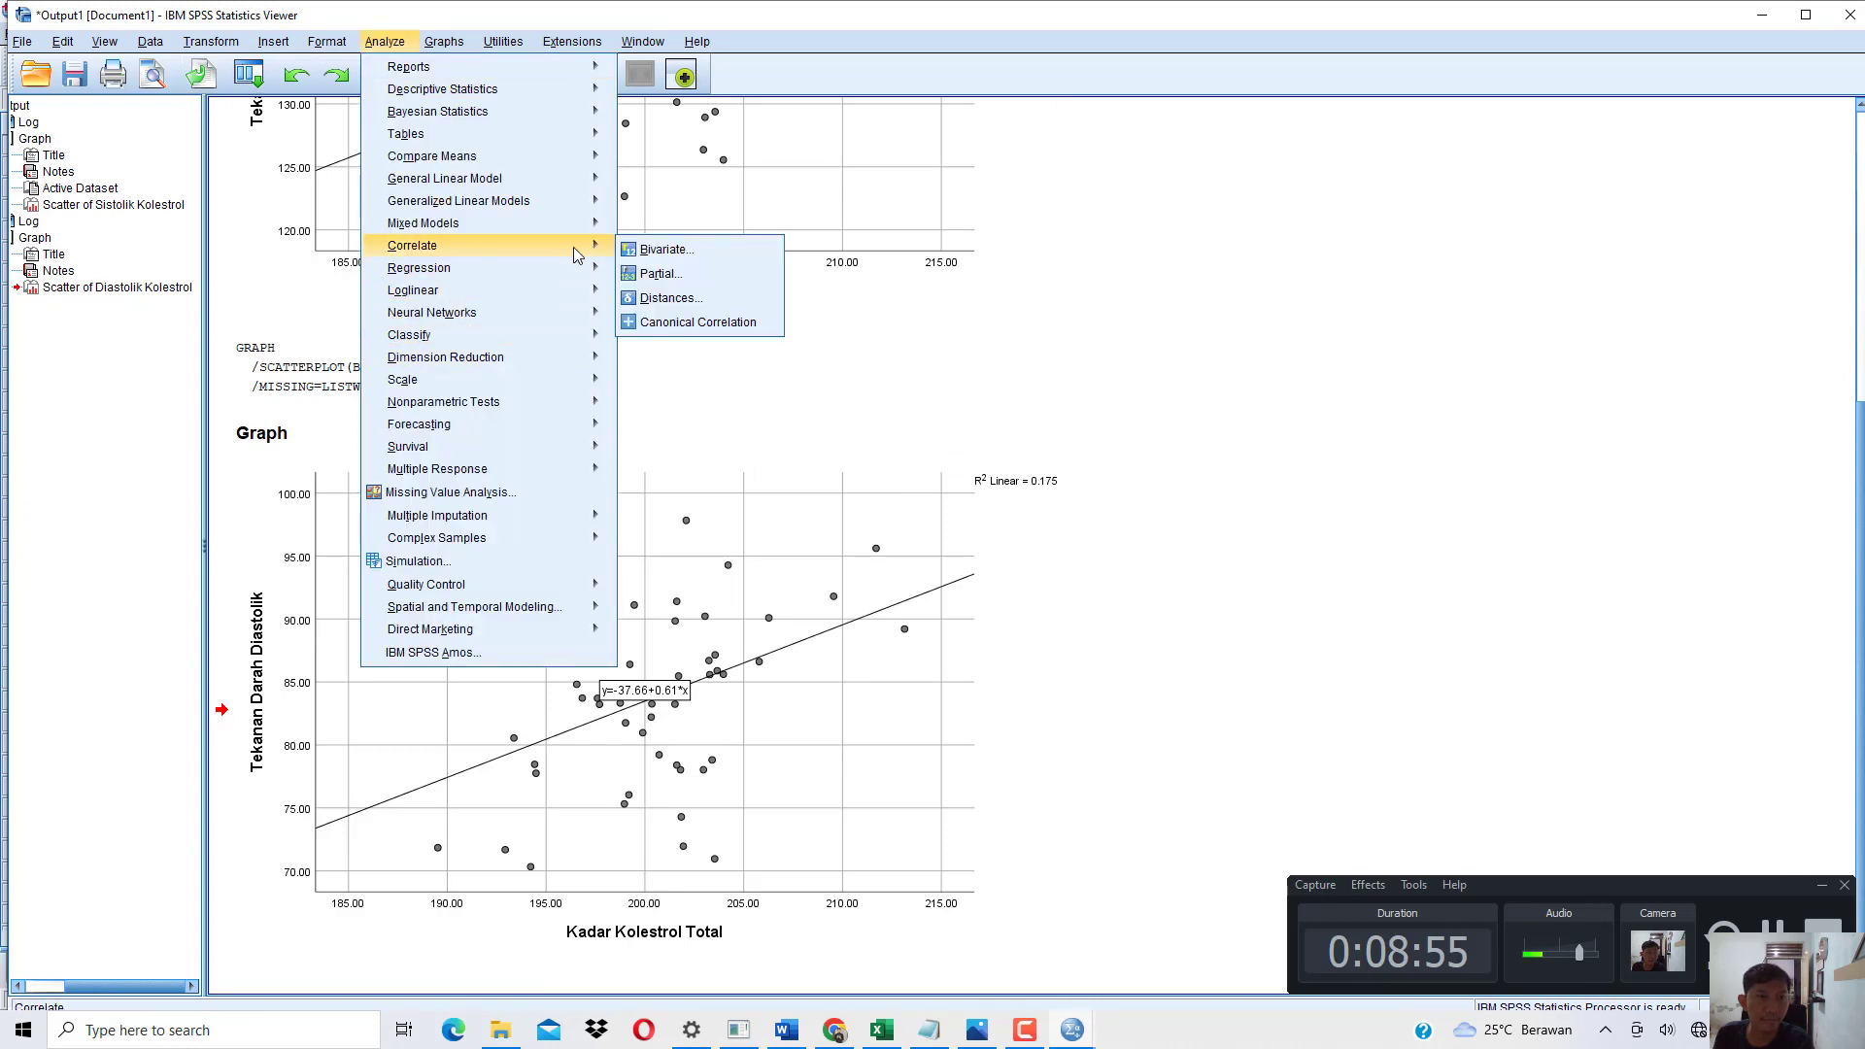
{"action": "left_click", "coordinate": [661, 250]}
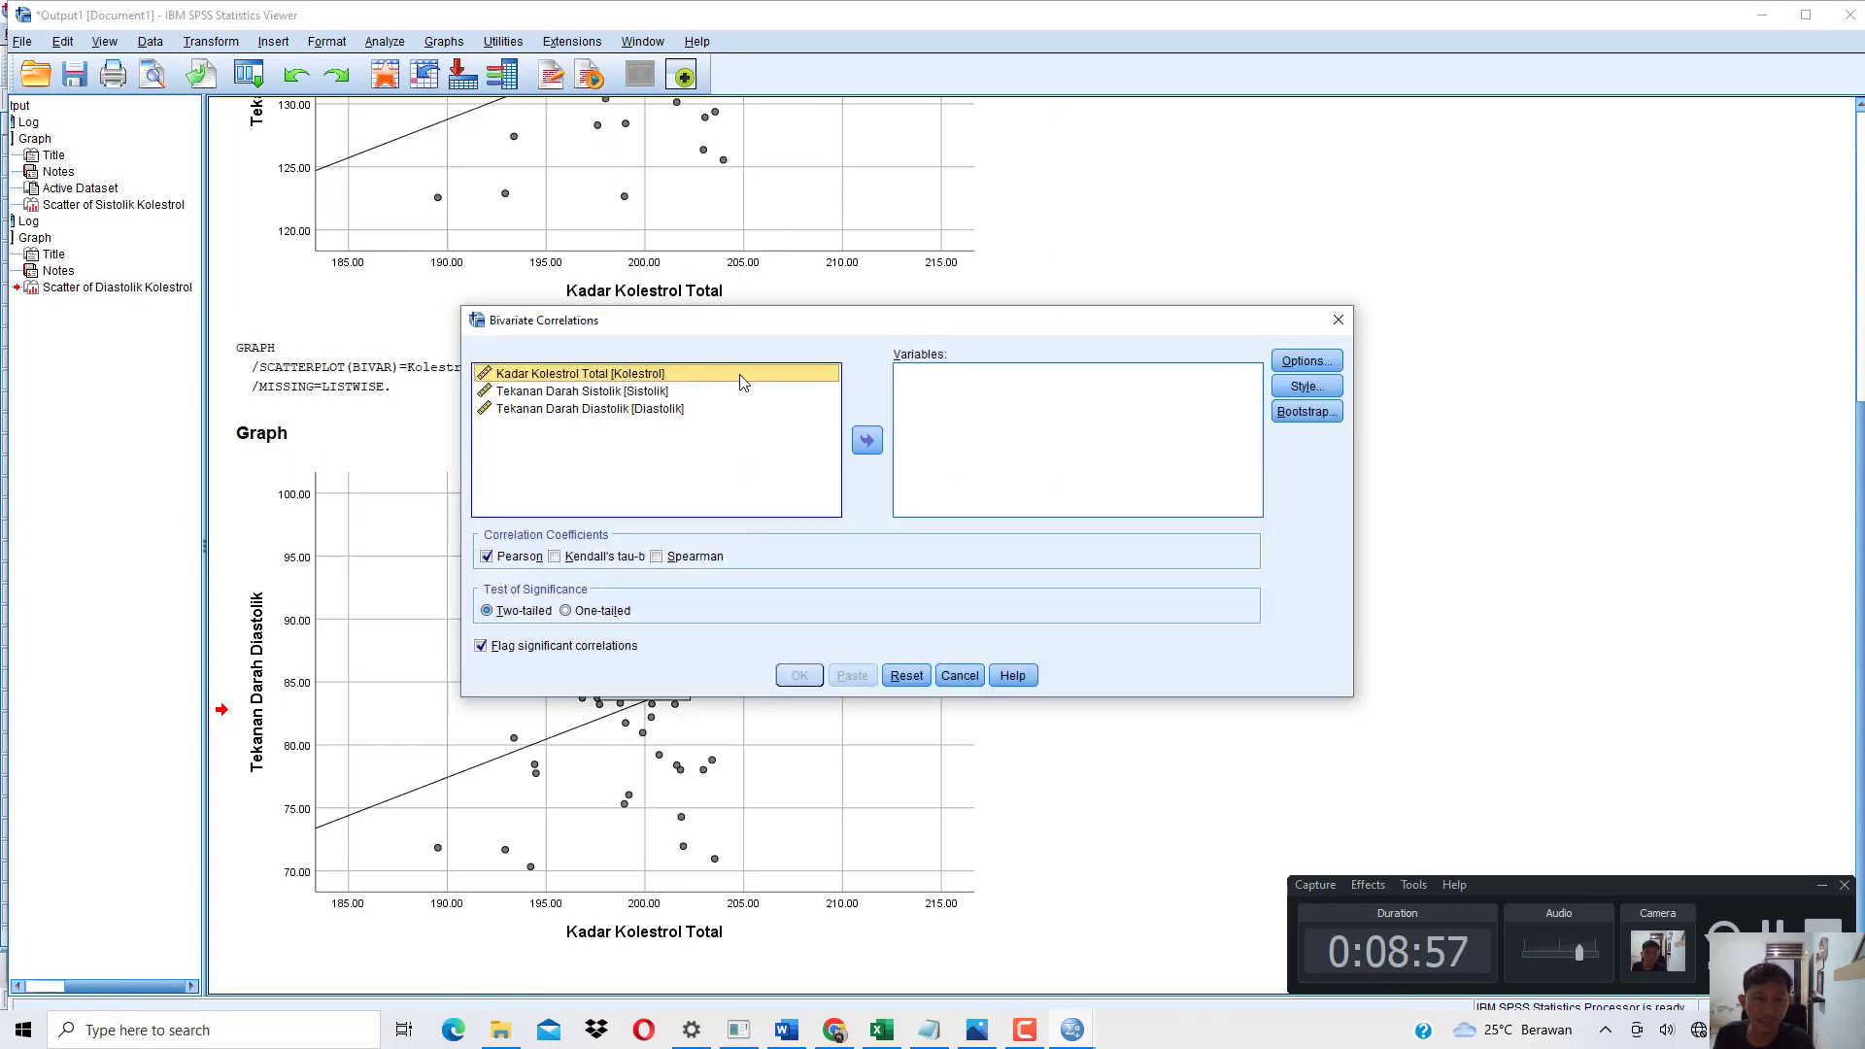
{"action": "key", "text": "ctrl+a"}
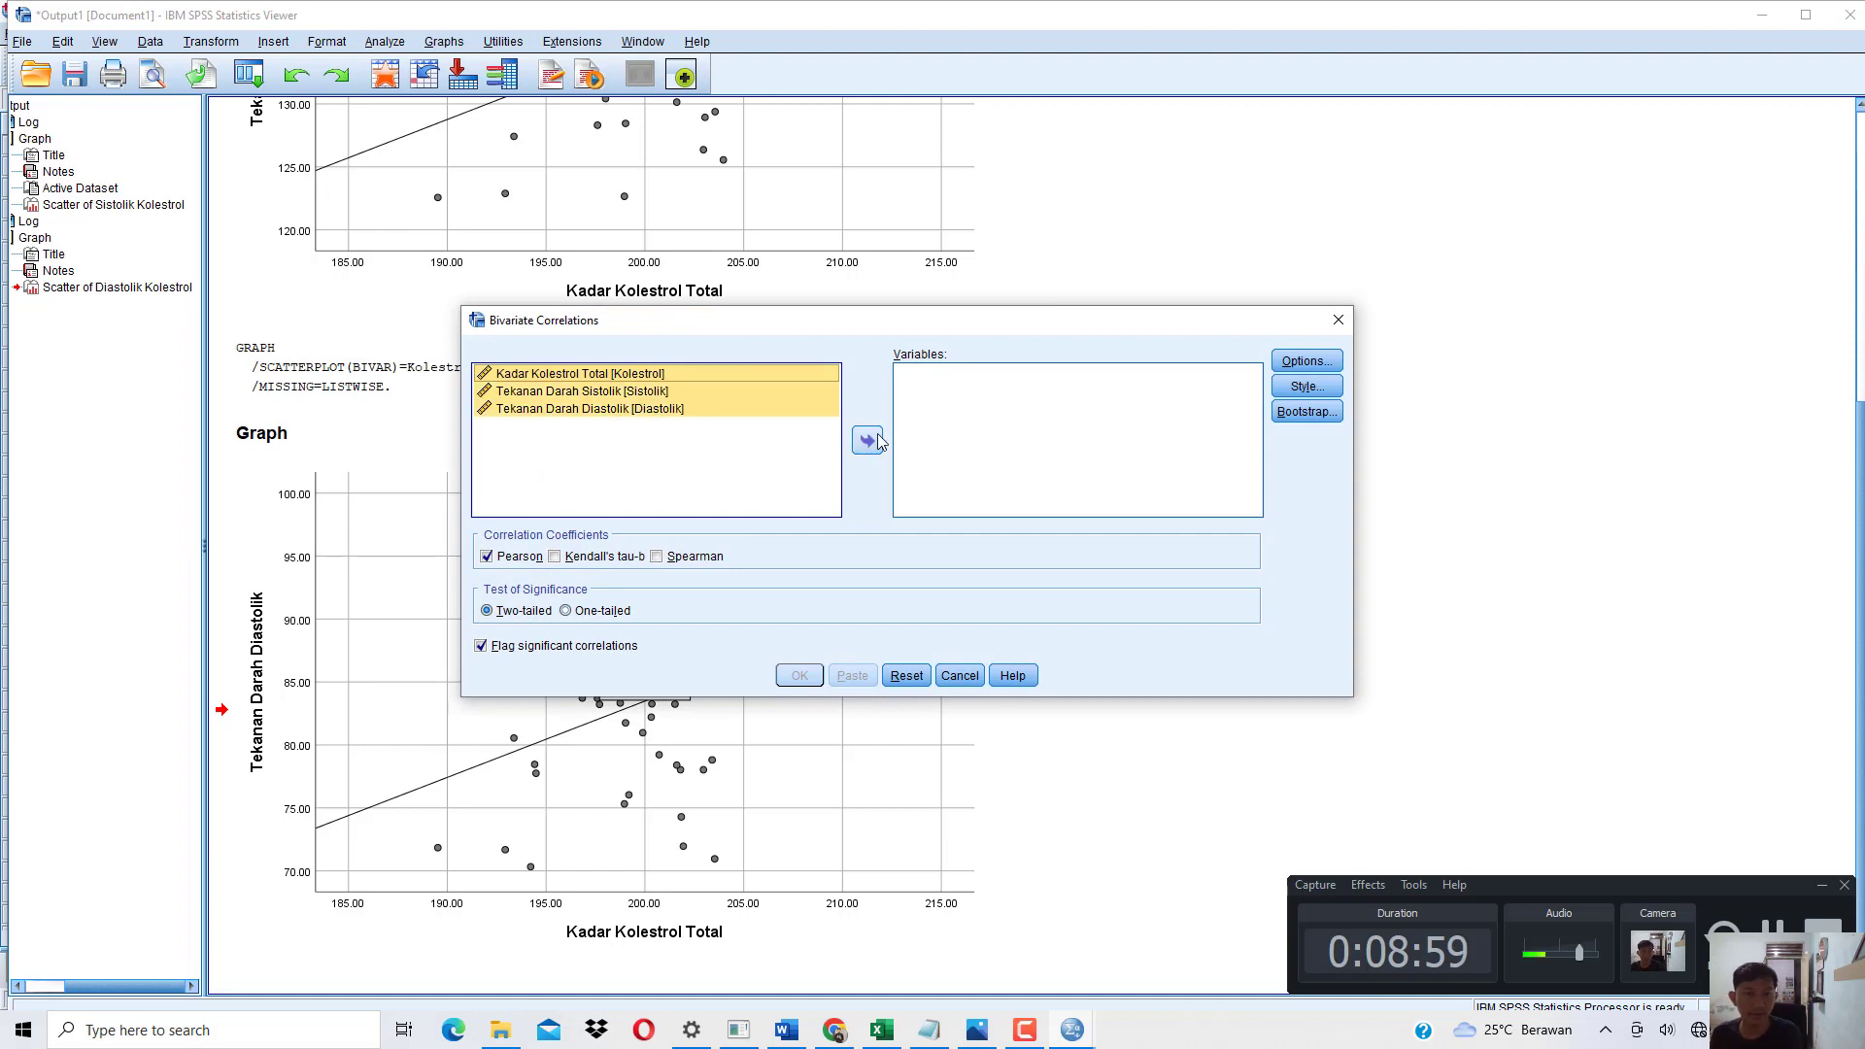
{"action": "left_click", "coordinate": [867, 440]}
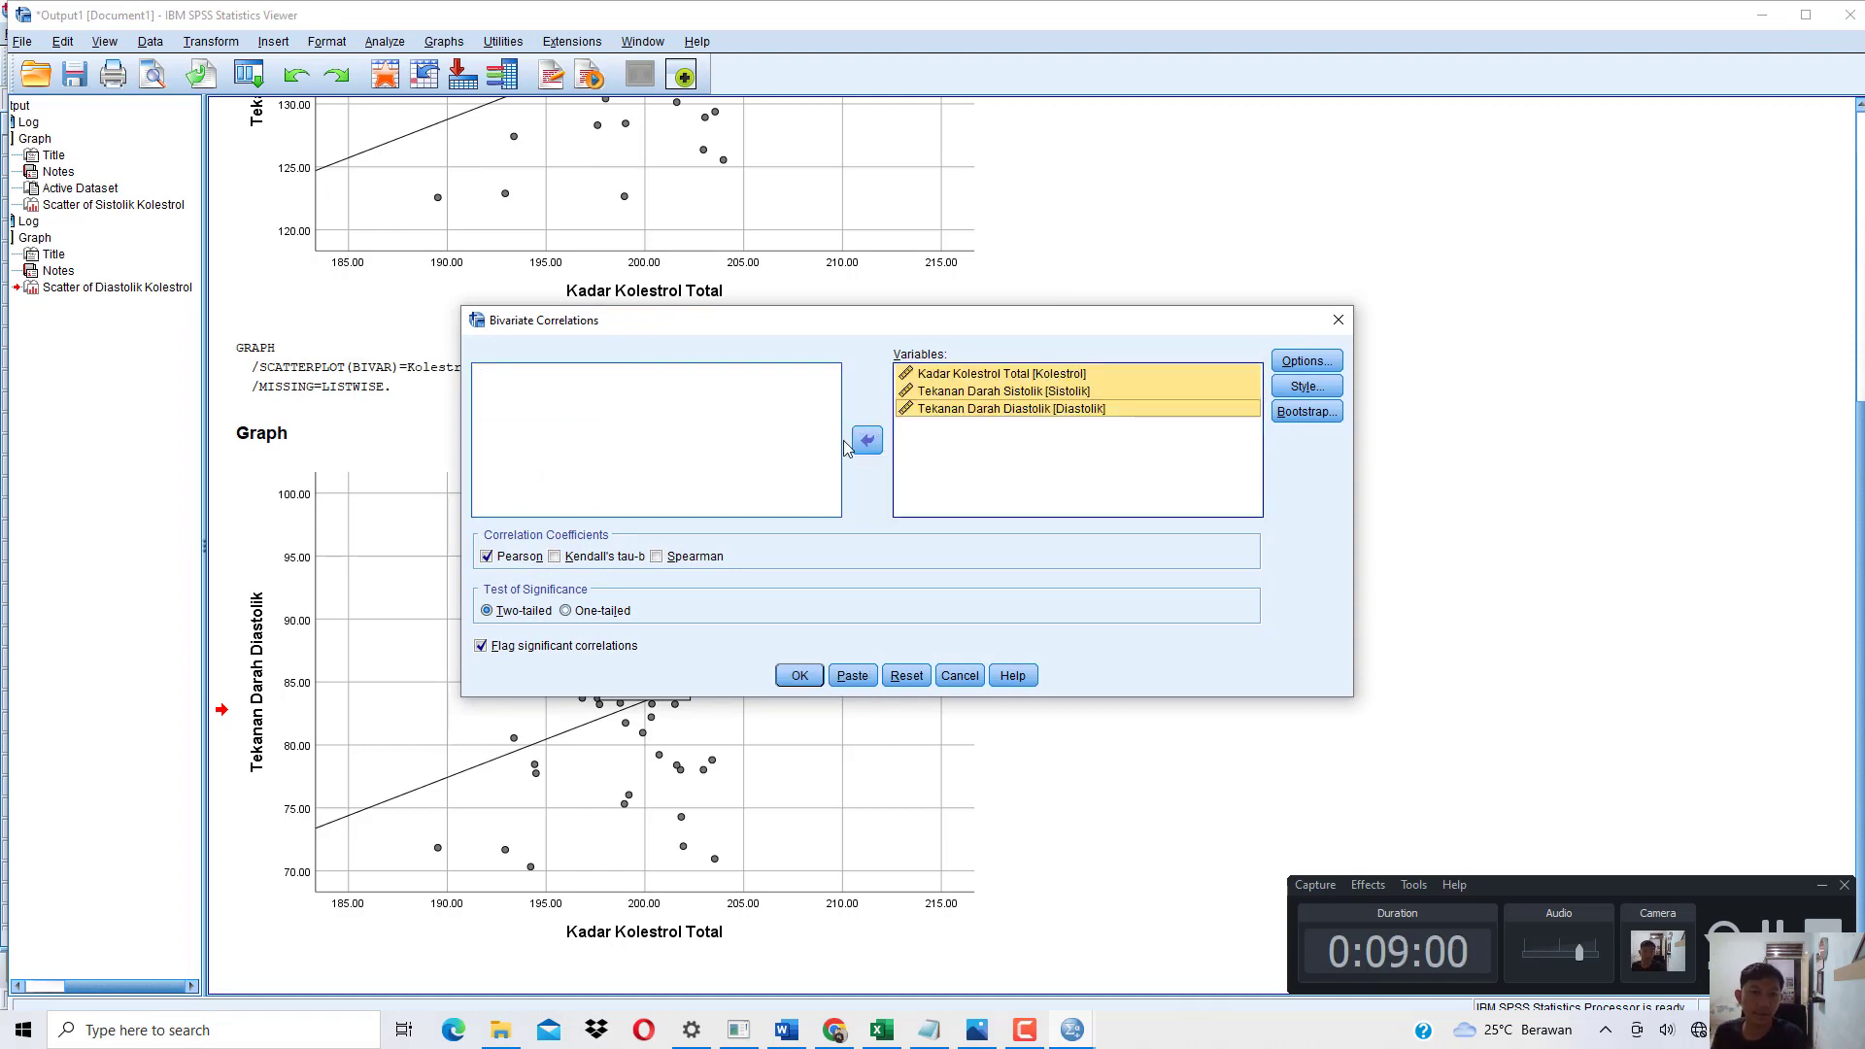
{"action": "double_click", "coordinate": [518, 557]}
{"action": "left_click", "coordinate": [711, 565]}
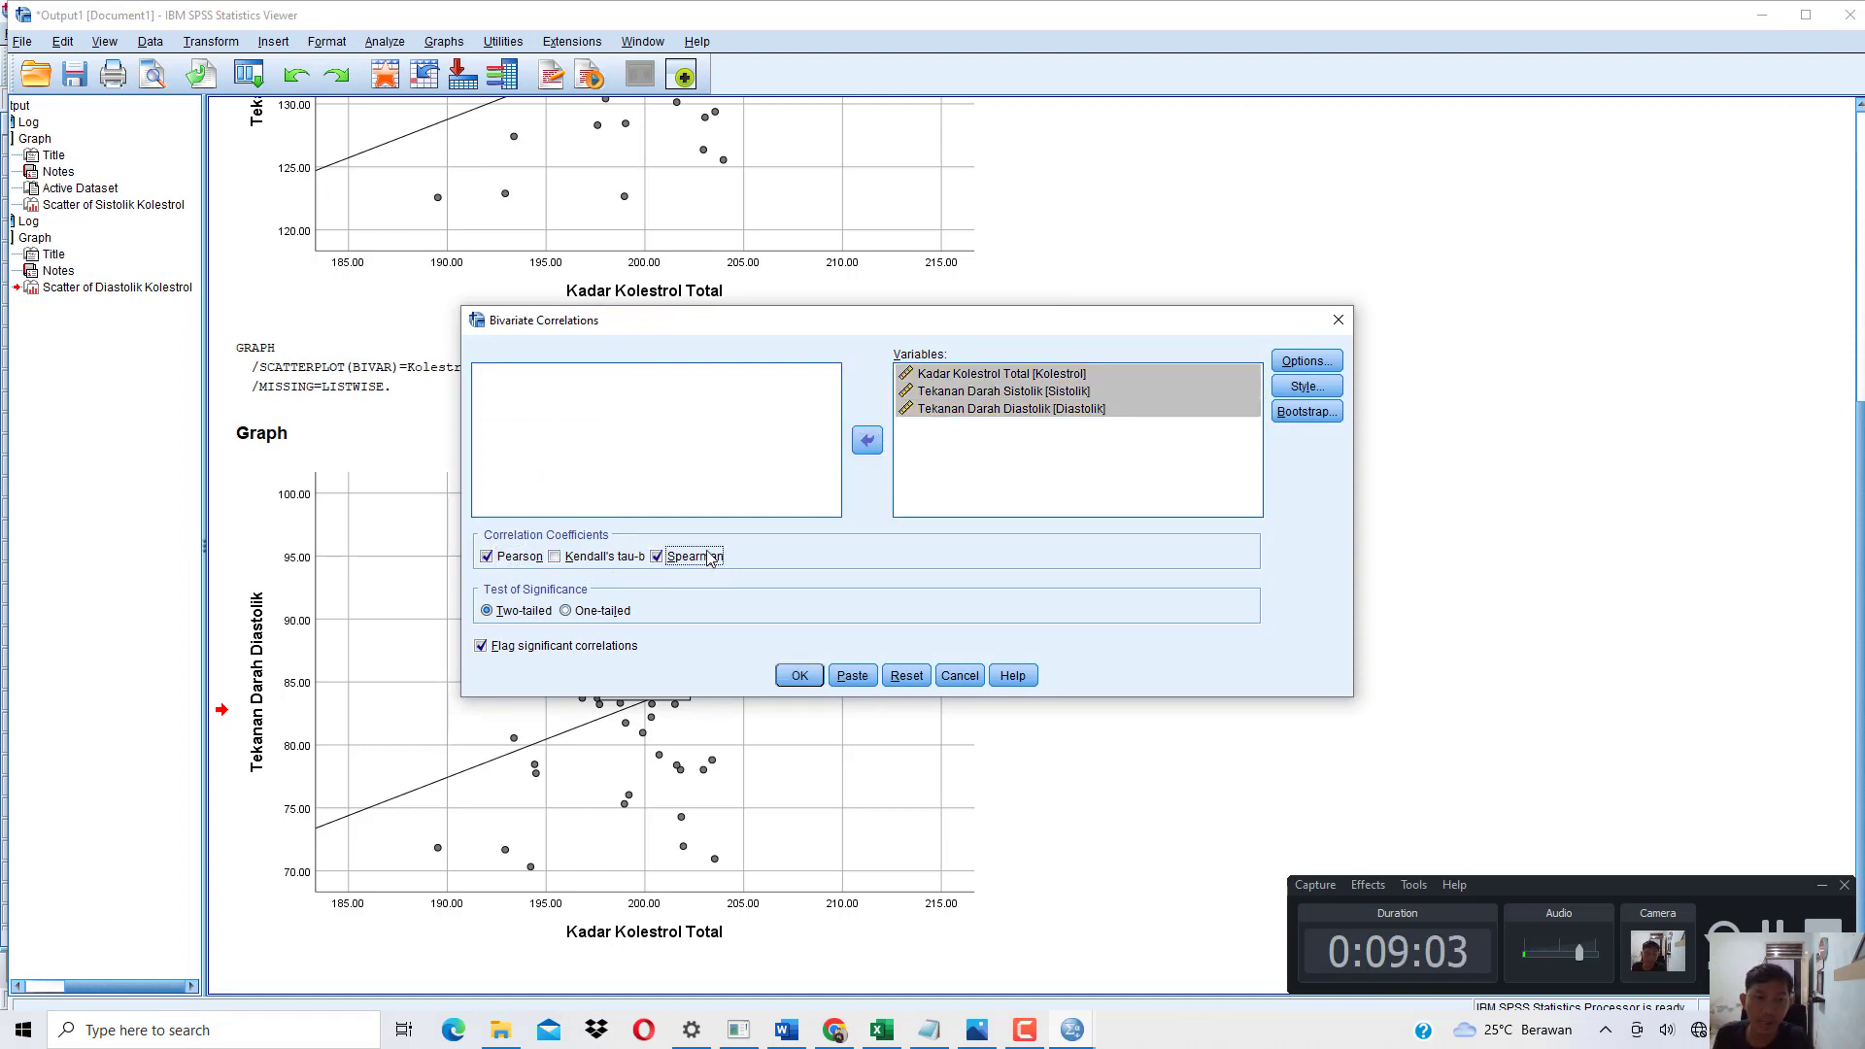
{"action": "left_click", "coordinate": [796, 676]}
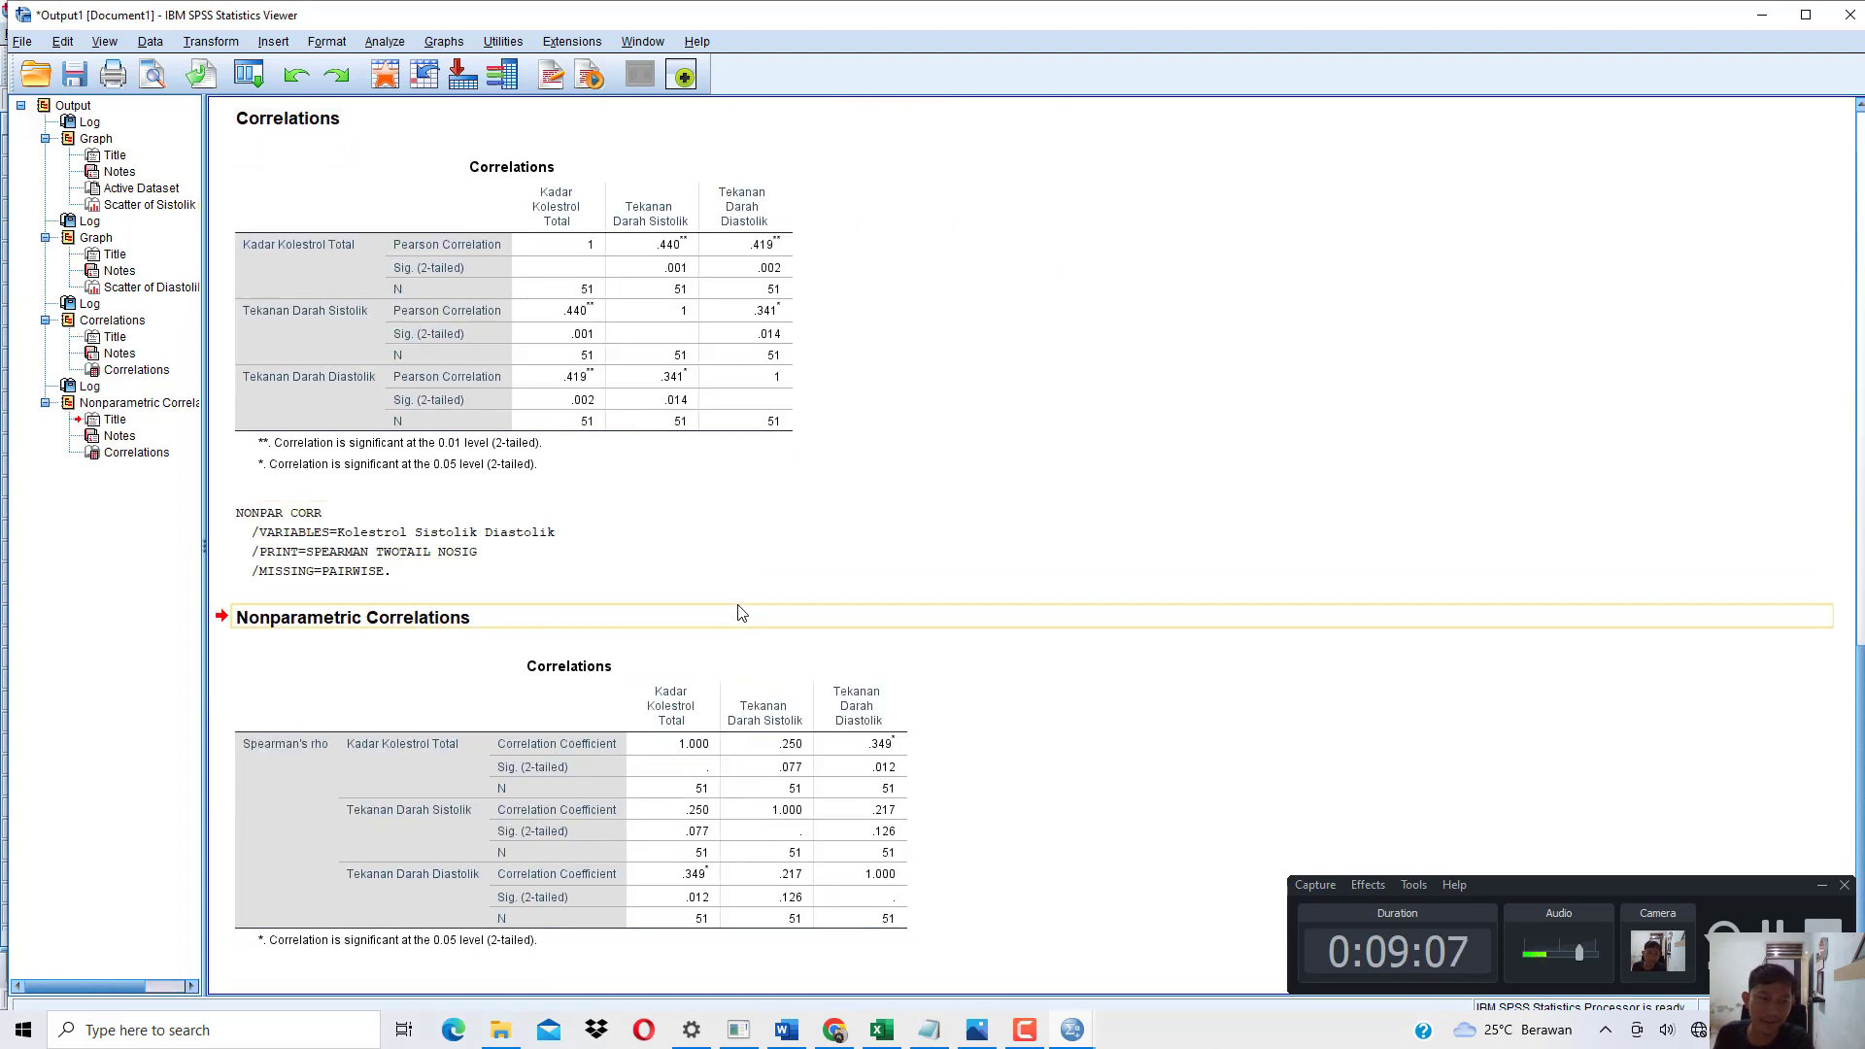
Examine the Pearson Correlations table and the Spearman Nonparametric Correlations table in the output.
{"action": "key", "text": "Up"}
{"action": "key", "text": "Up"}
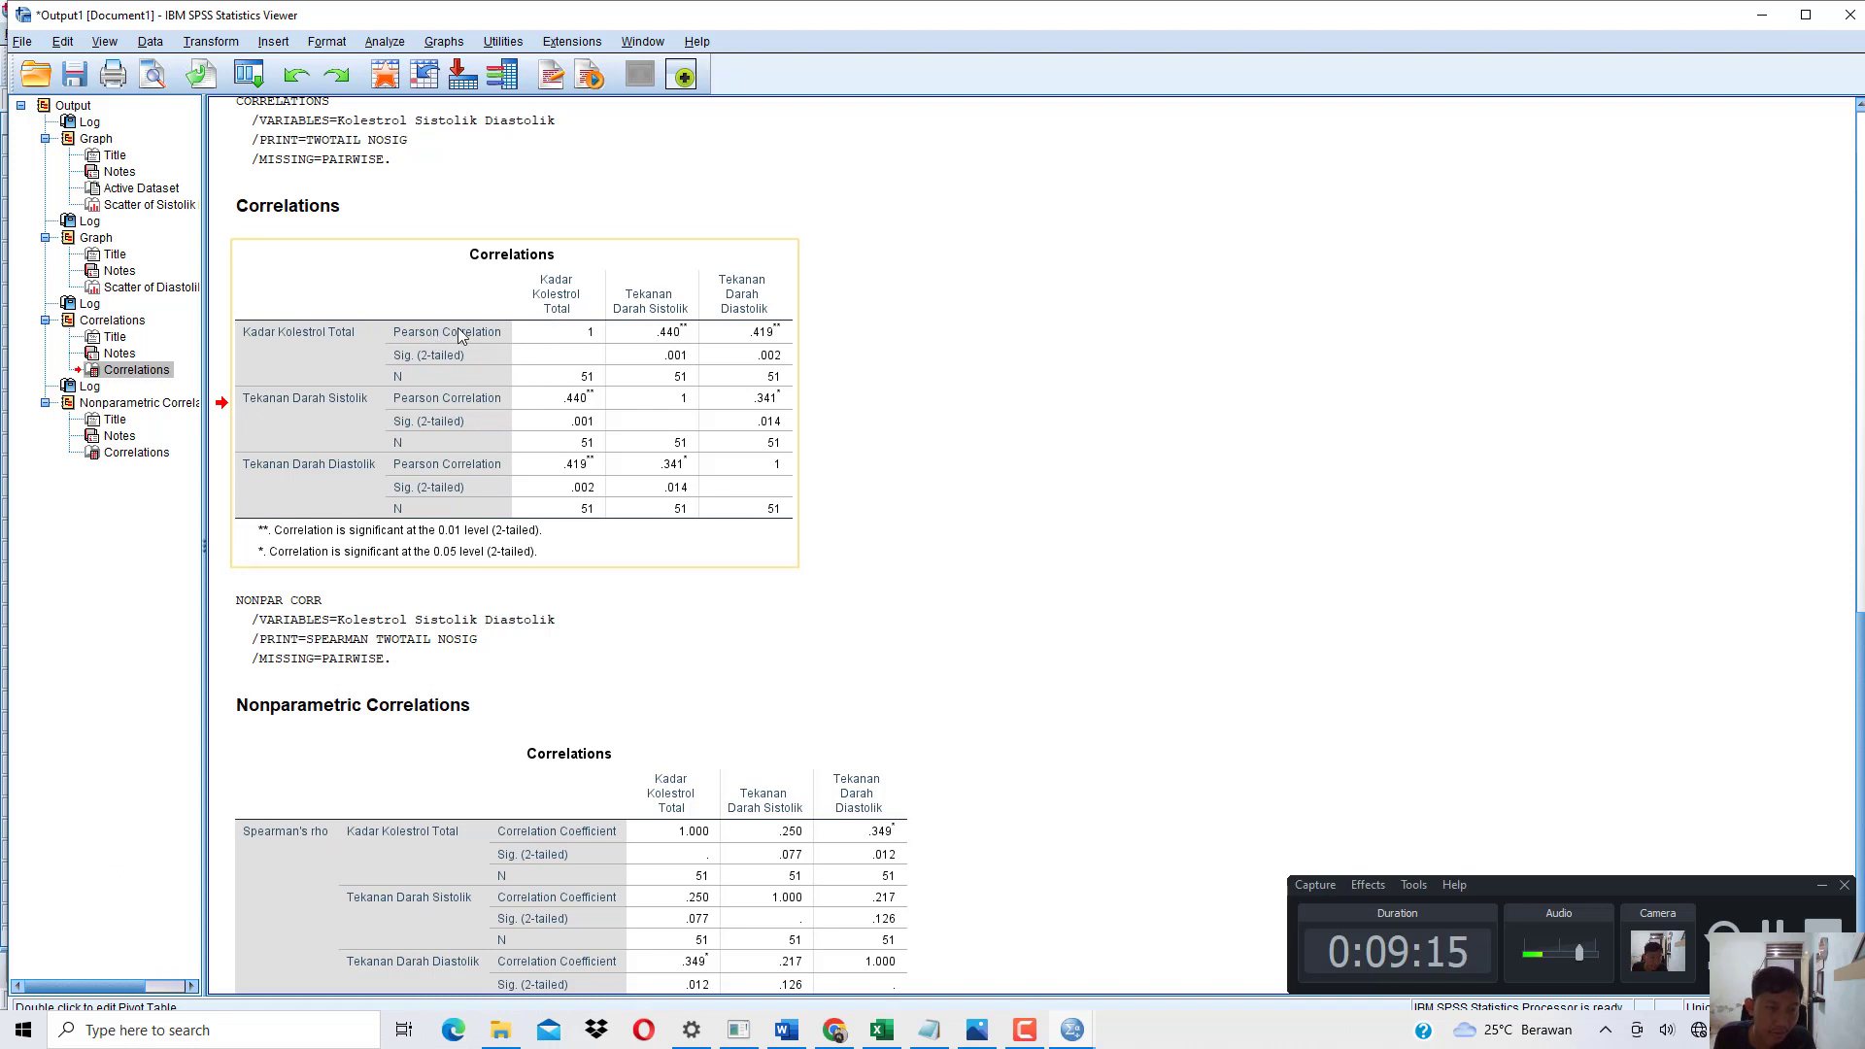
{"action": "left_click", "coordinate": [608, 637]}
{"action": "scroll", "coordinate": [592, 681], "scroll_direction": "down", "scroll_amount": 2}
{"action": "left_click", "coordinate": [580, 736]}
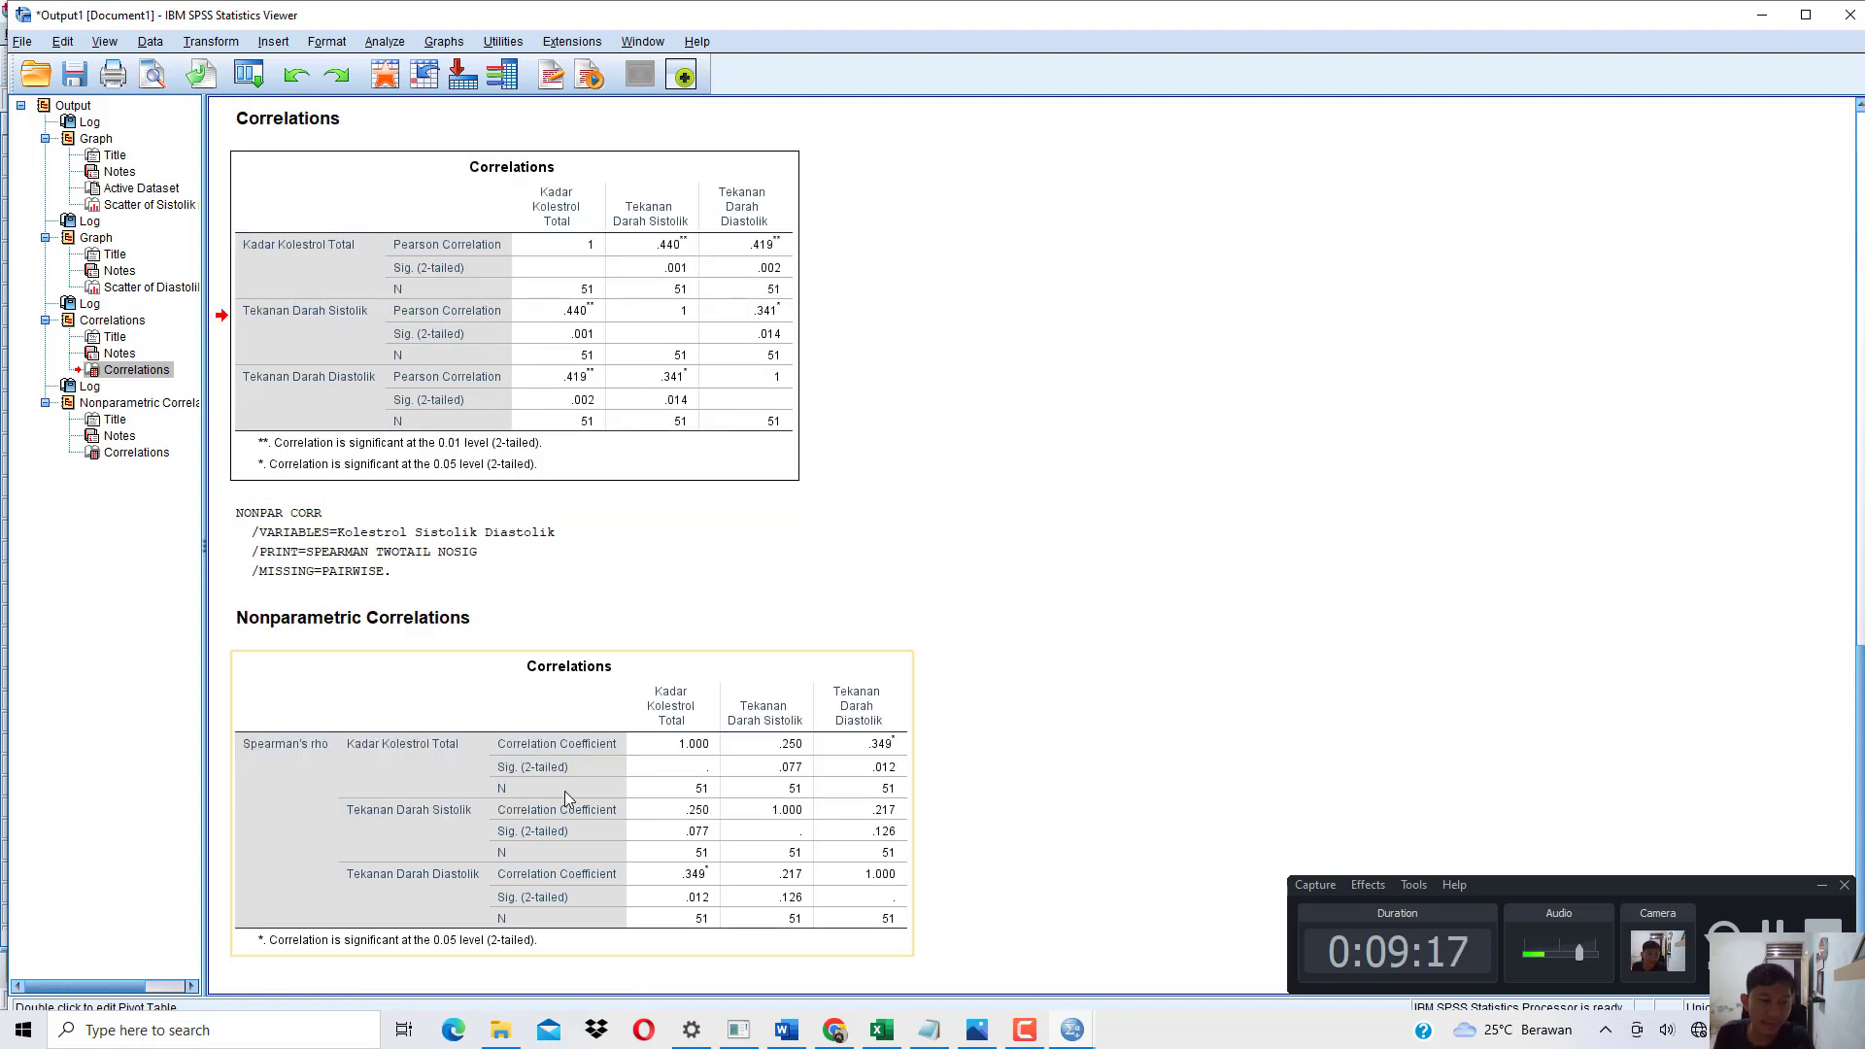
{"action": "left_click", "coordinate": [426, 780]}
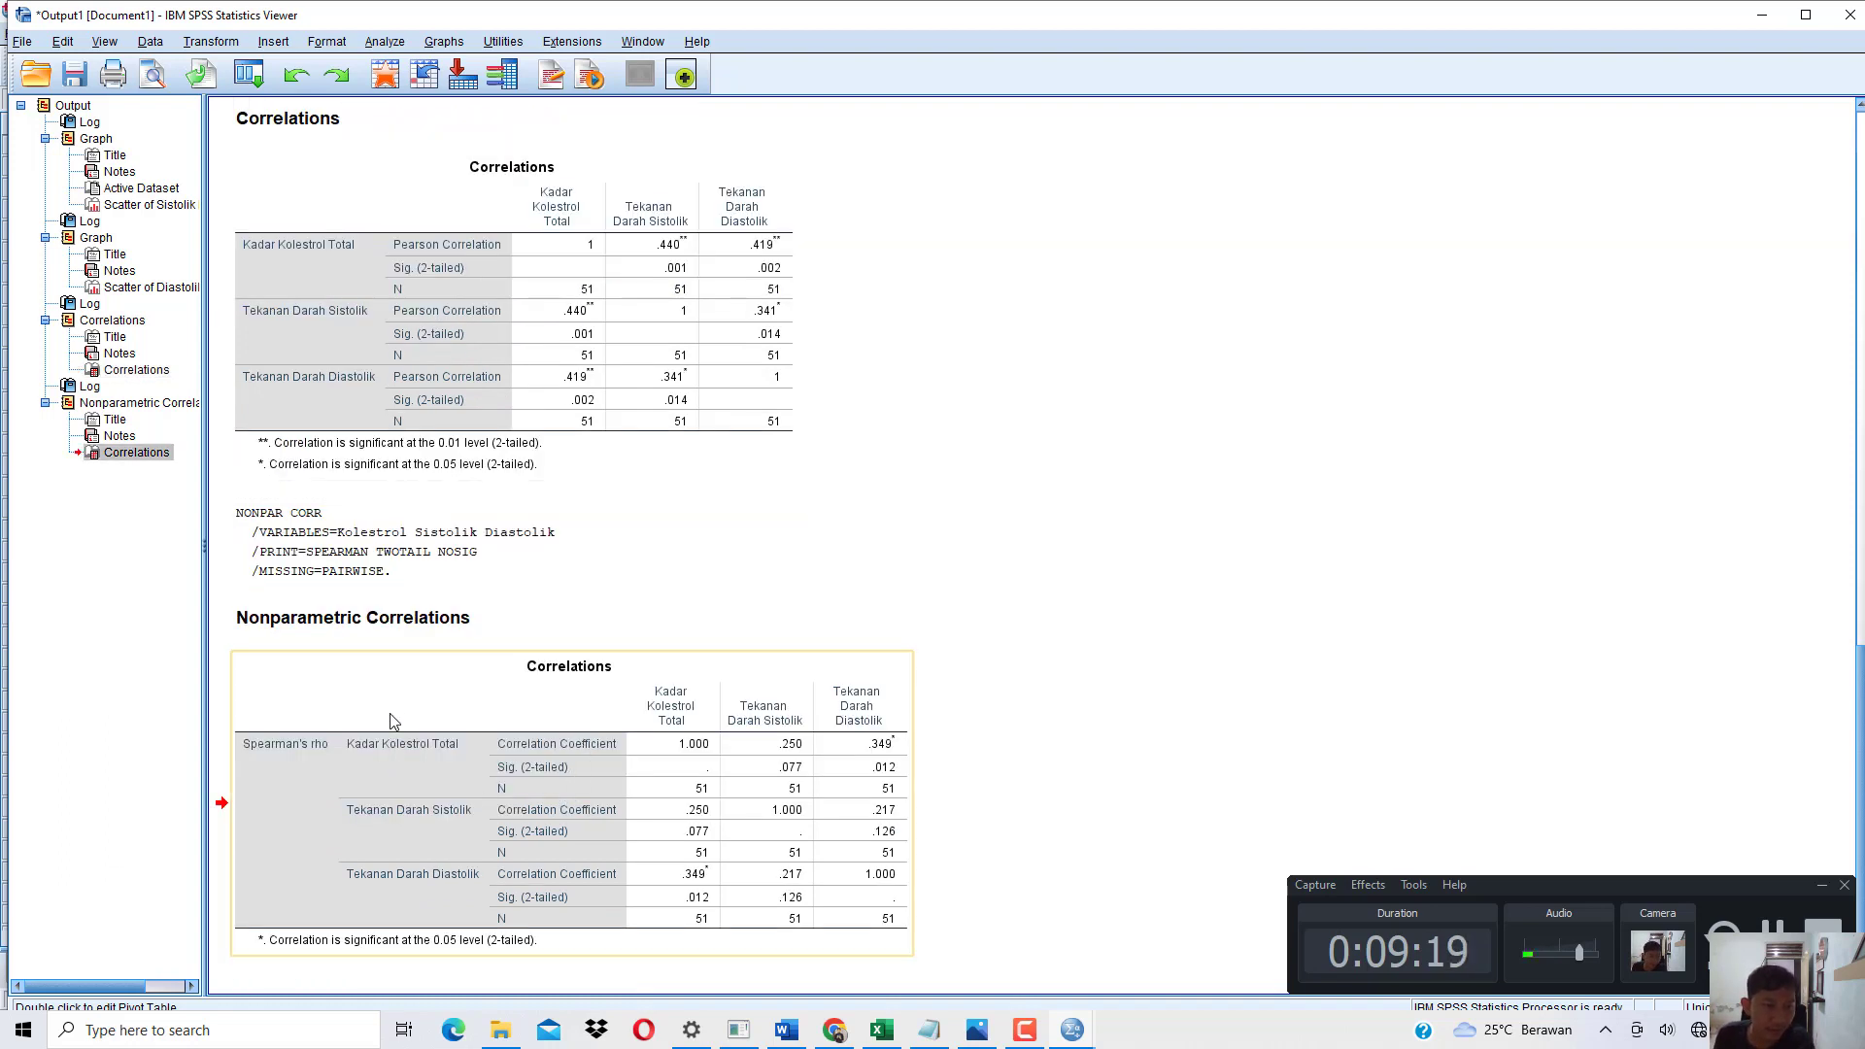
{"action": "scroll", "coordinate": [480, 626], "scroll_direction": "up", "scroll_amount": 3}
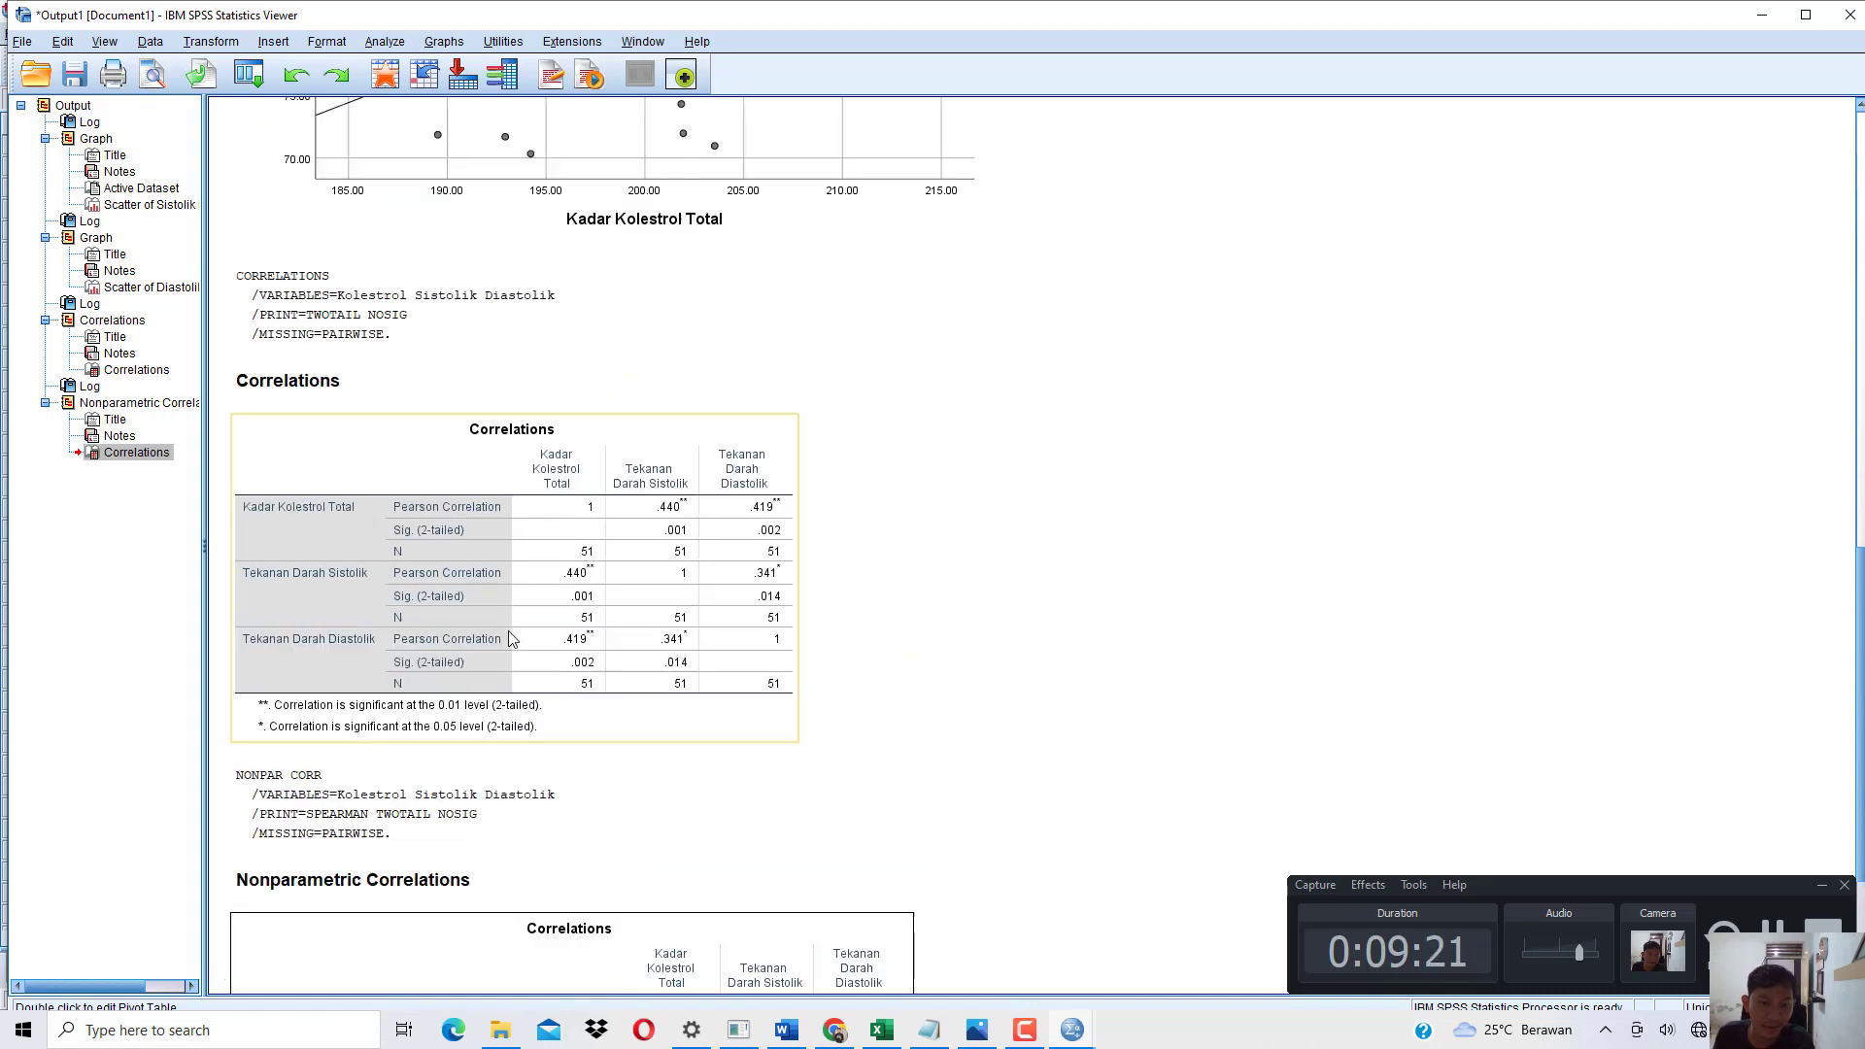
Bring up the end of the Notepad notes and move the window clear of the Pearson correlation table.
{"action": "left_click", "coordinate": [933, 1030]}
{"action": "scroll", "coordinate": [932, 791], "scroll_direction": "down", "scroll_amount": 3}
{"action": "left_click", "coordinate": [932, 791]}
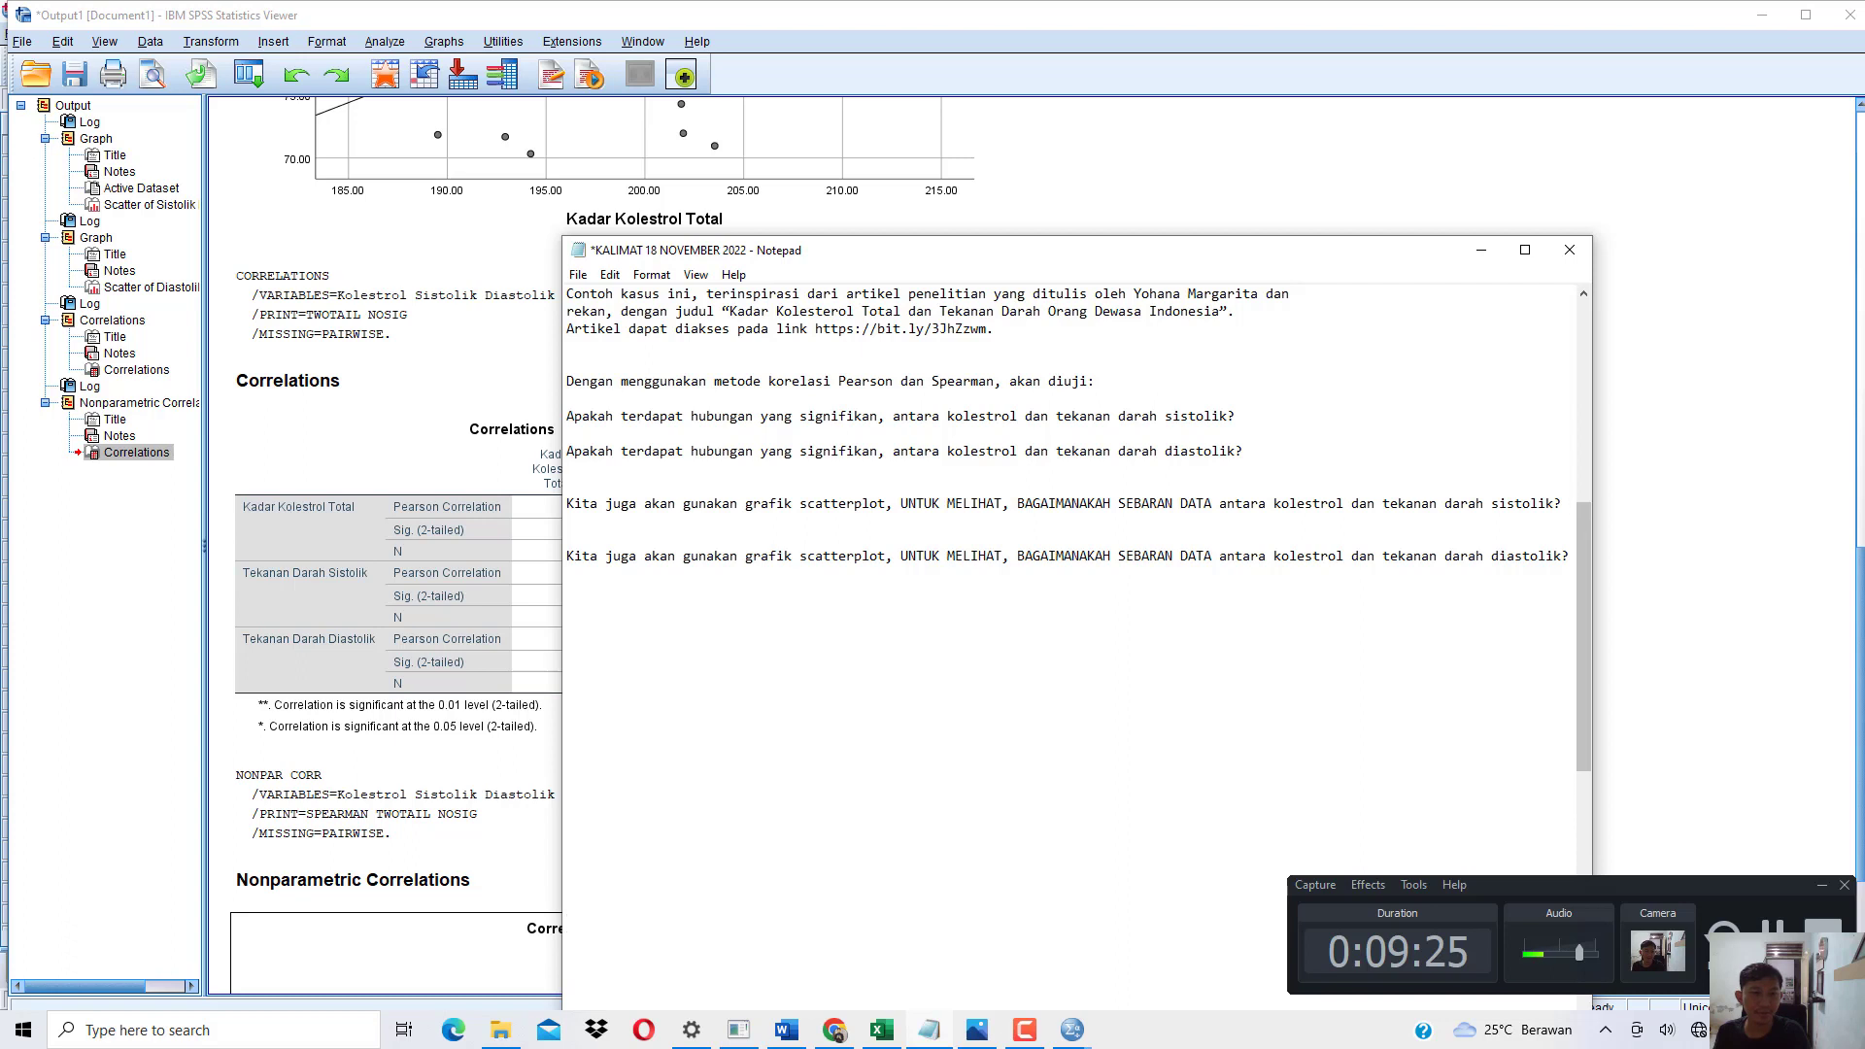
{"action": "scroll", "coordinate": [769, 682], "scroll_direction": "down", "scroll_amount": 5}
{"action": "left_click_drag", "start_coordinate": [753, 249], "coordinate": [1047, 252]}
Add the line "Kita interpretasi dulu hasil uji korelasi Pearson" at the end of the notes.
{"action": "type", "text": "Kita"}
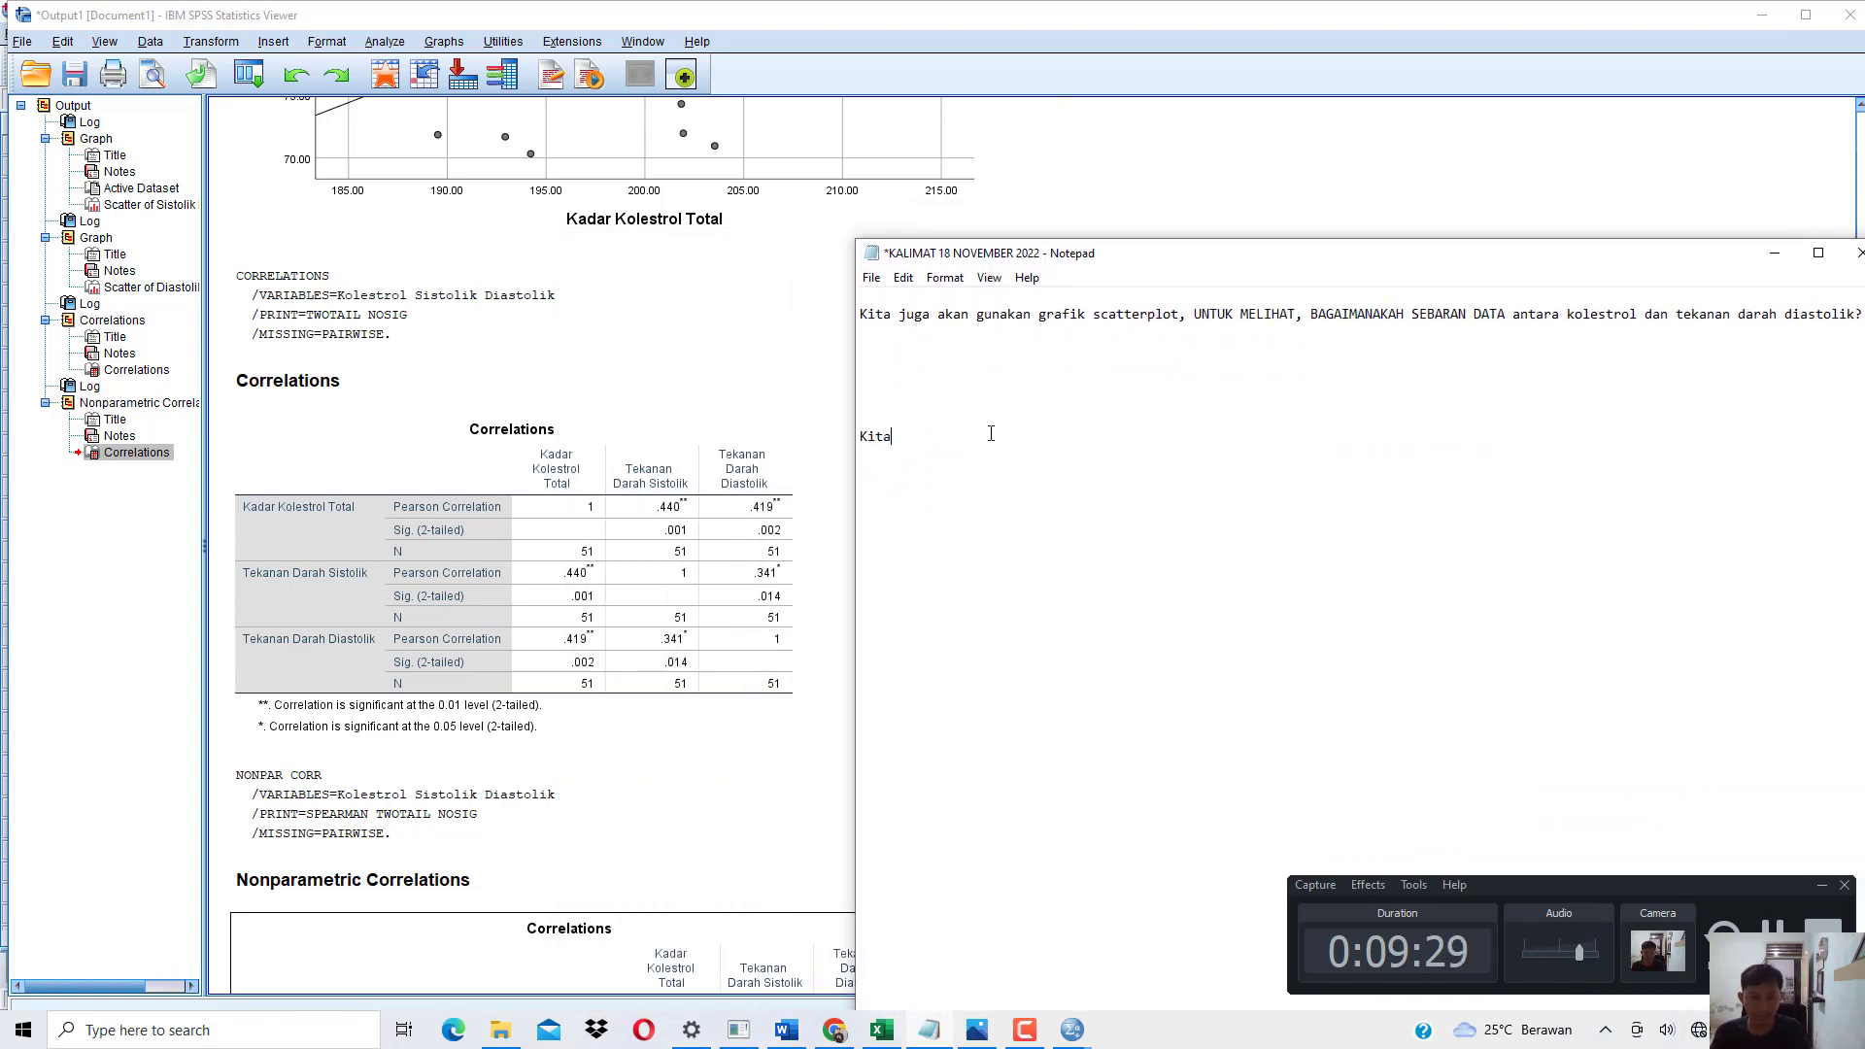
{"action": "type", "text": " interpretasi dulu hasil uji kir"}
{"action": "key", "text": "BackSpace"}
{"action": "key", "text": "BackSpace"}
{"action": "type", "text": "orelasi Oear"}
{"action": "key", "text": "BackSpace"}
{"action": "key", "text": "BackSpace"}
{"action": "key", "text": "BackSpace"}
{"action": "key", "text": "BackSpace"}
{"action": "type", "text": "Pearson"}
Begin item 1 under the Pearson heading with "Diketahui nilai korelasi Pearson antara kadar kolestrol dan tekanan darah sistolik adalah".
{"action": "key", "text": "Return"}
{"action": "key", "text": "Return"}
{"action": "type", "text": "1."}
{"action": "left_click", "coordinate": [481, 550]}
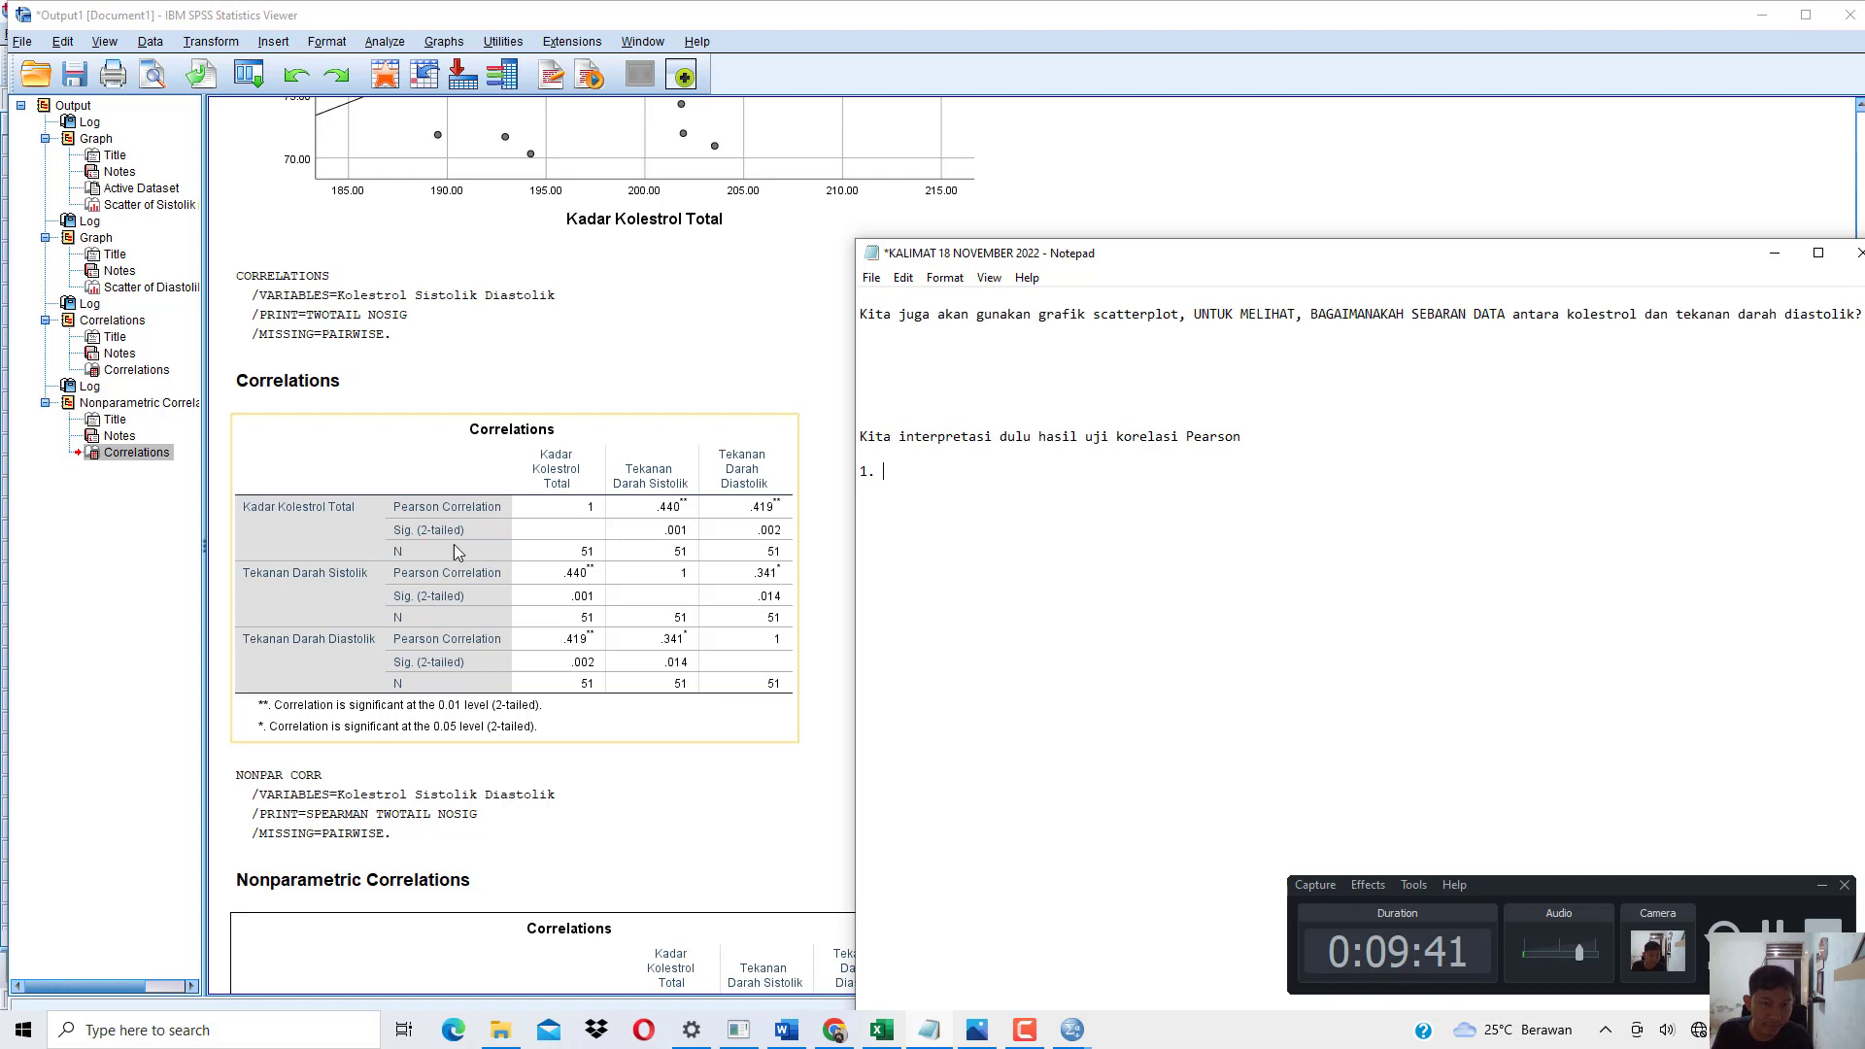
{"action": "type", "text": "Diketahui nilai korelasi"}
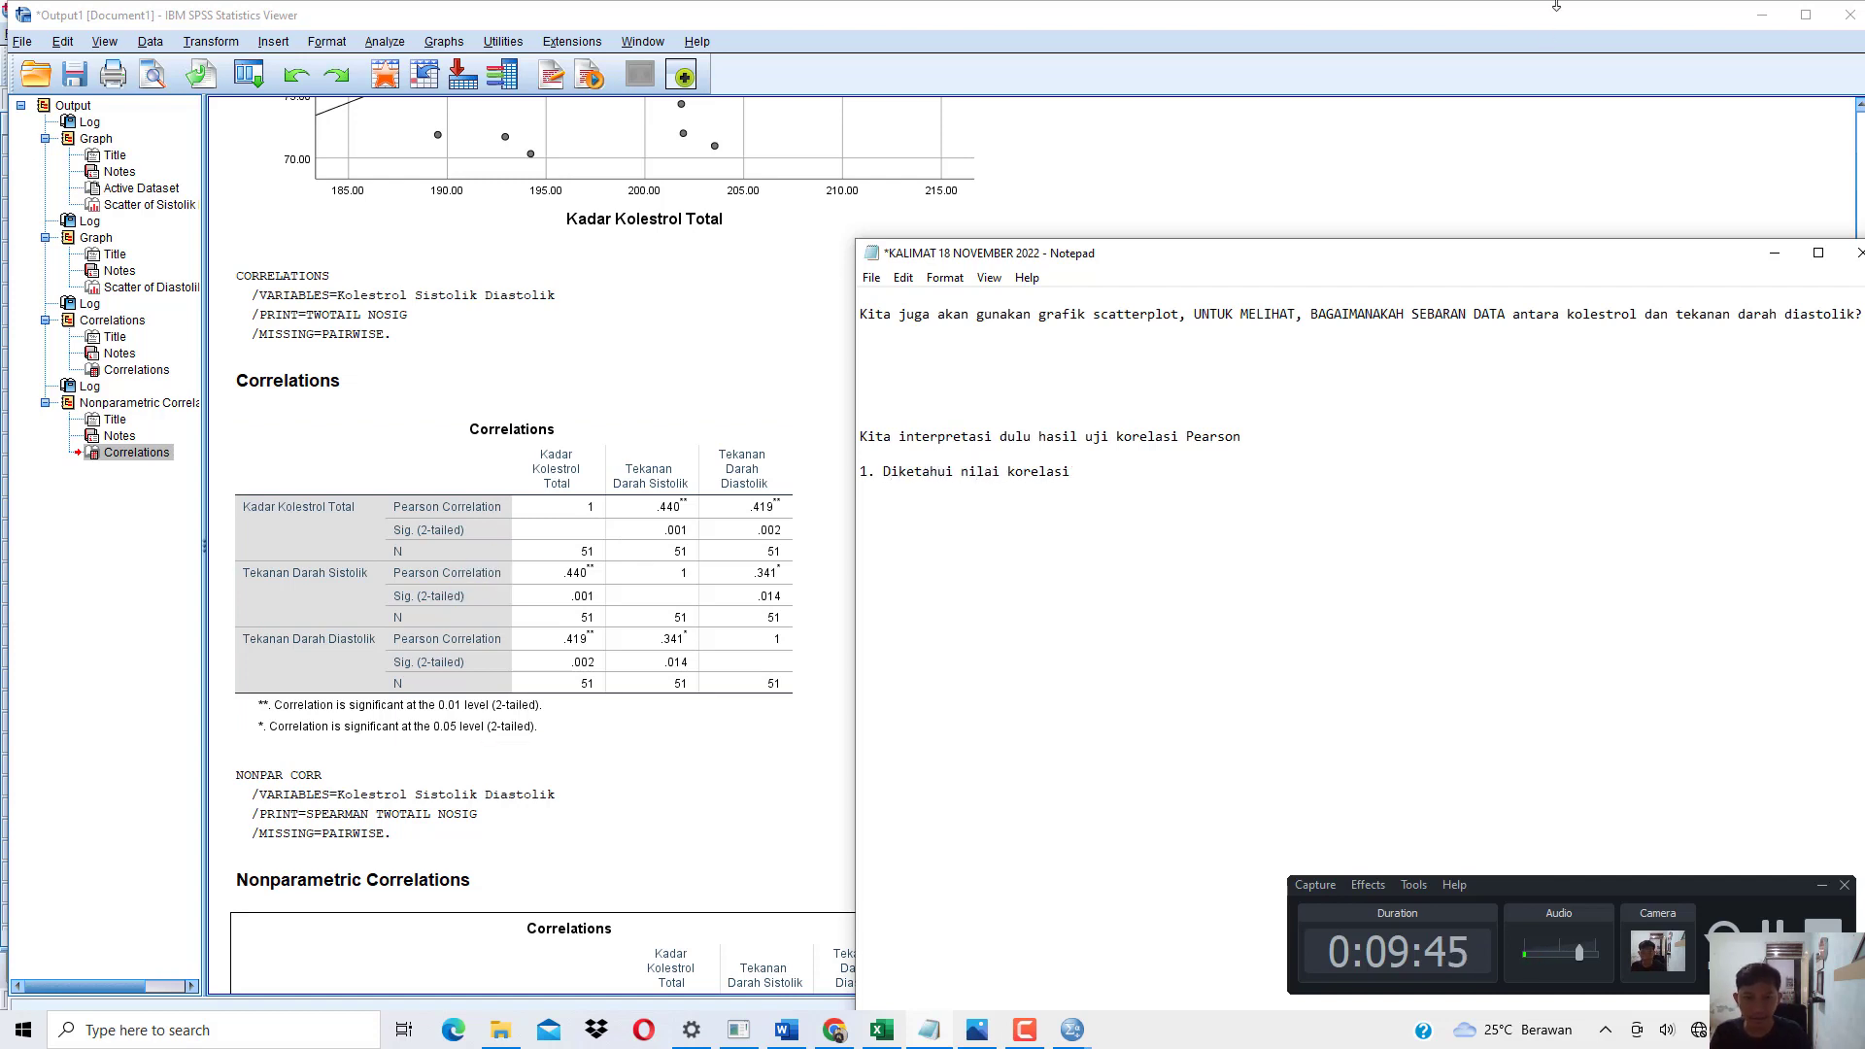
{"action": "type", "text": " Pearson antara"}
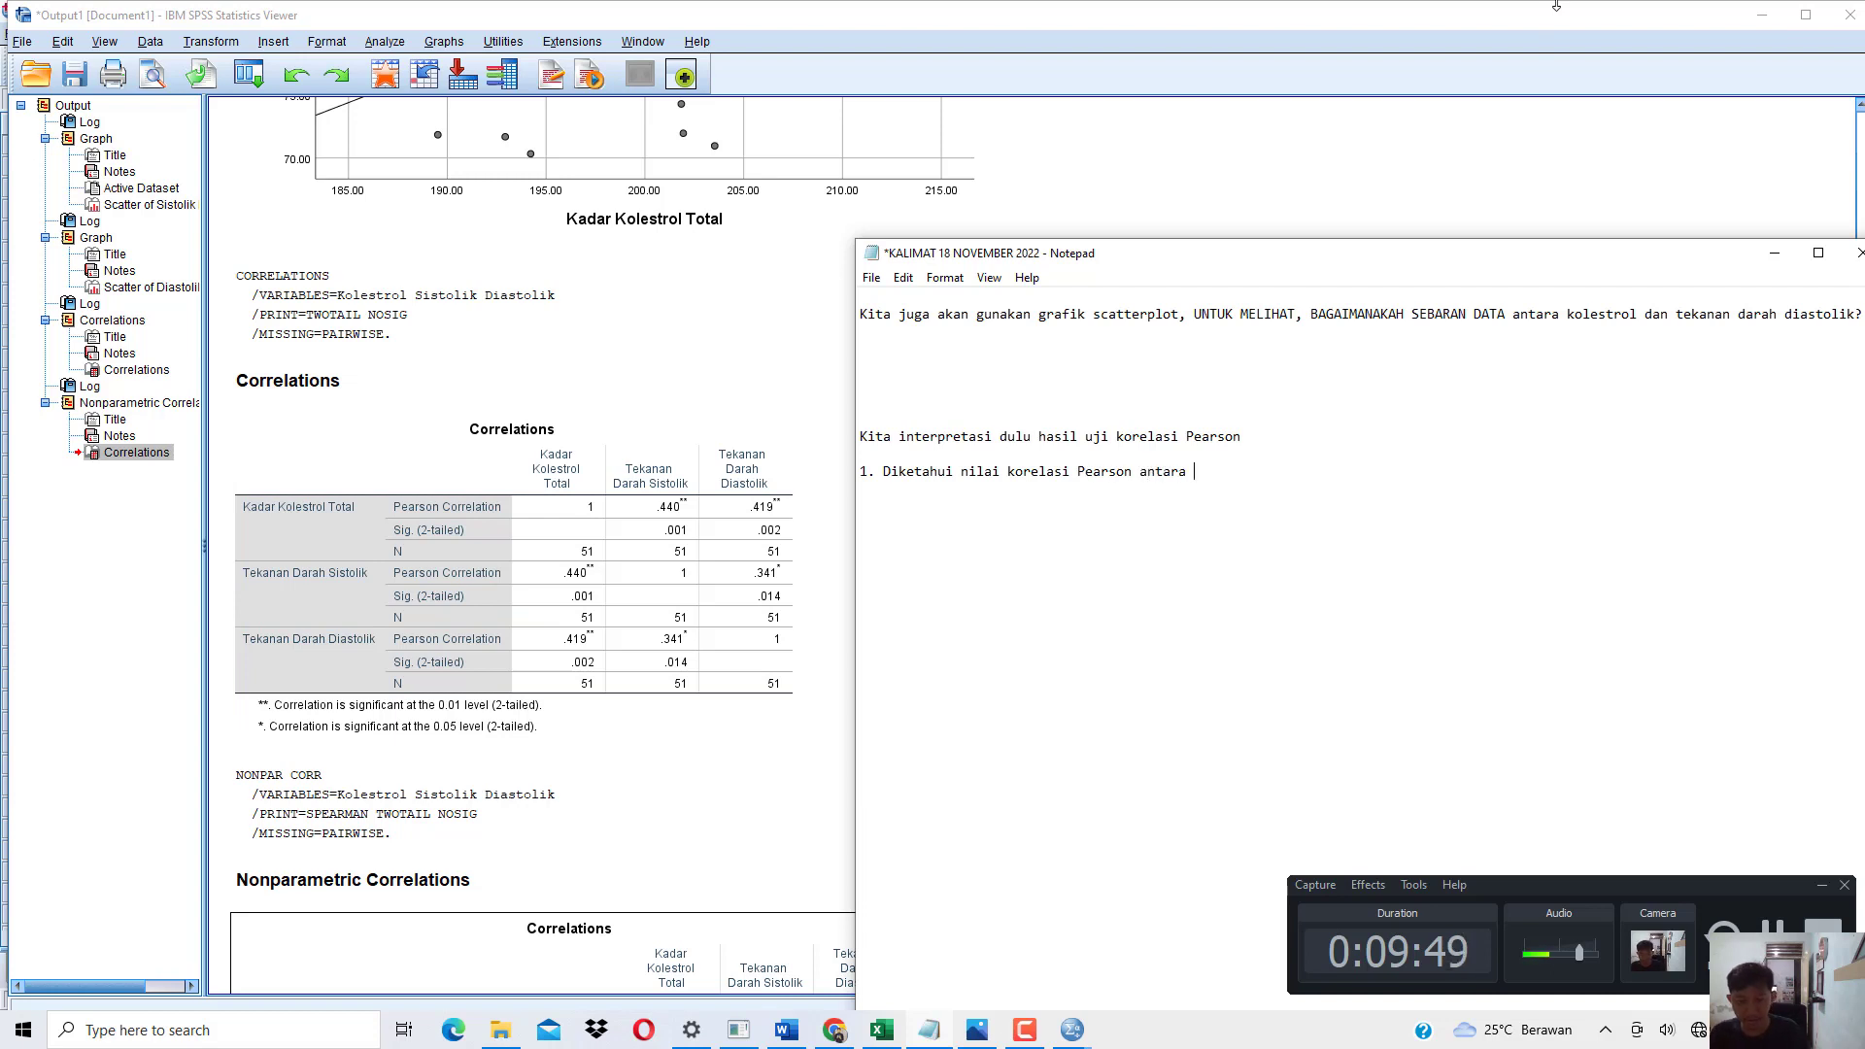
{"action": "type", "text": " kolest"}
{"action": "key", "text": "BackSpace"}
{"action": "key", "text": "BackSpace"}
{"action": "type", "text": "kolestrol dan tekanan darah"}
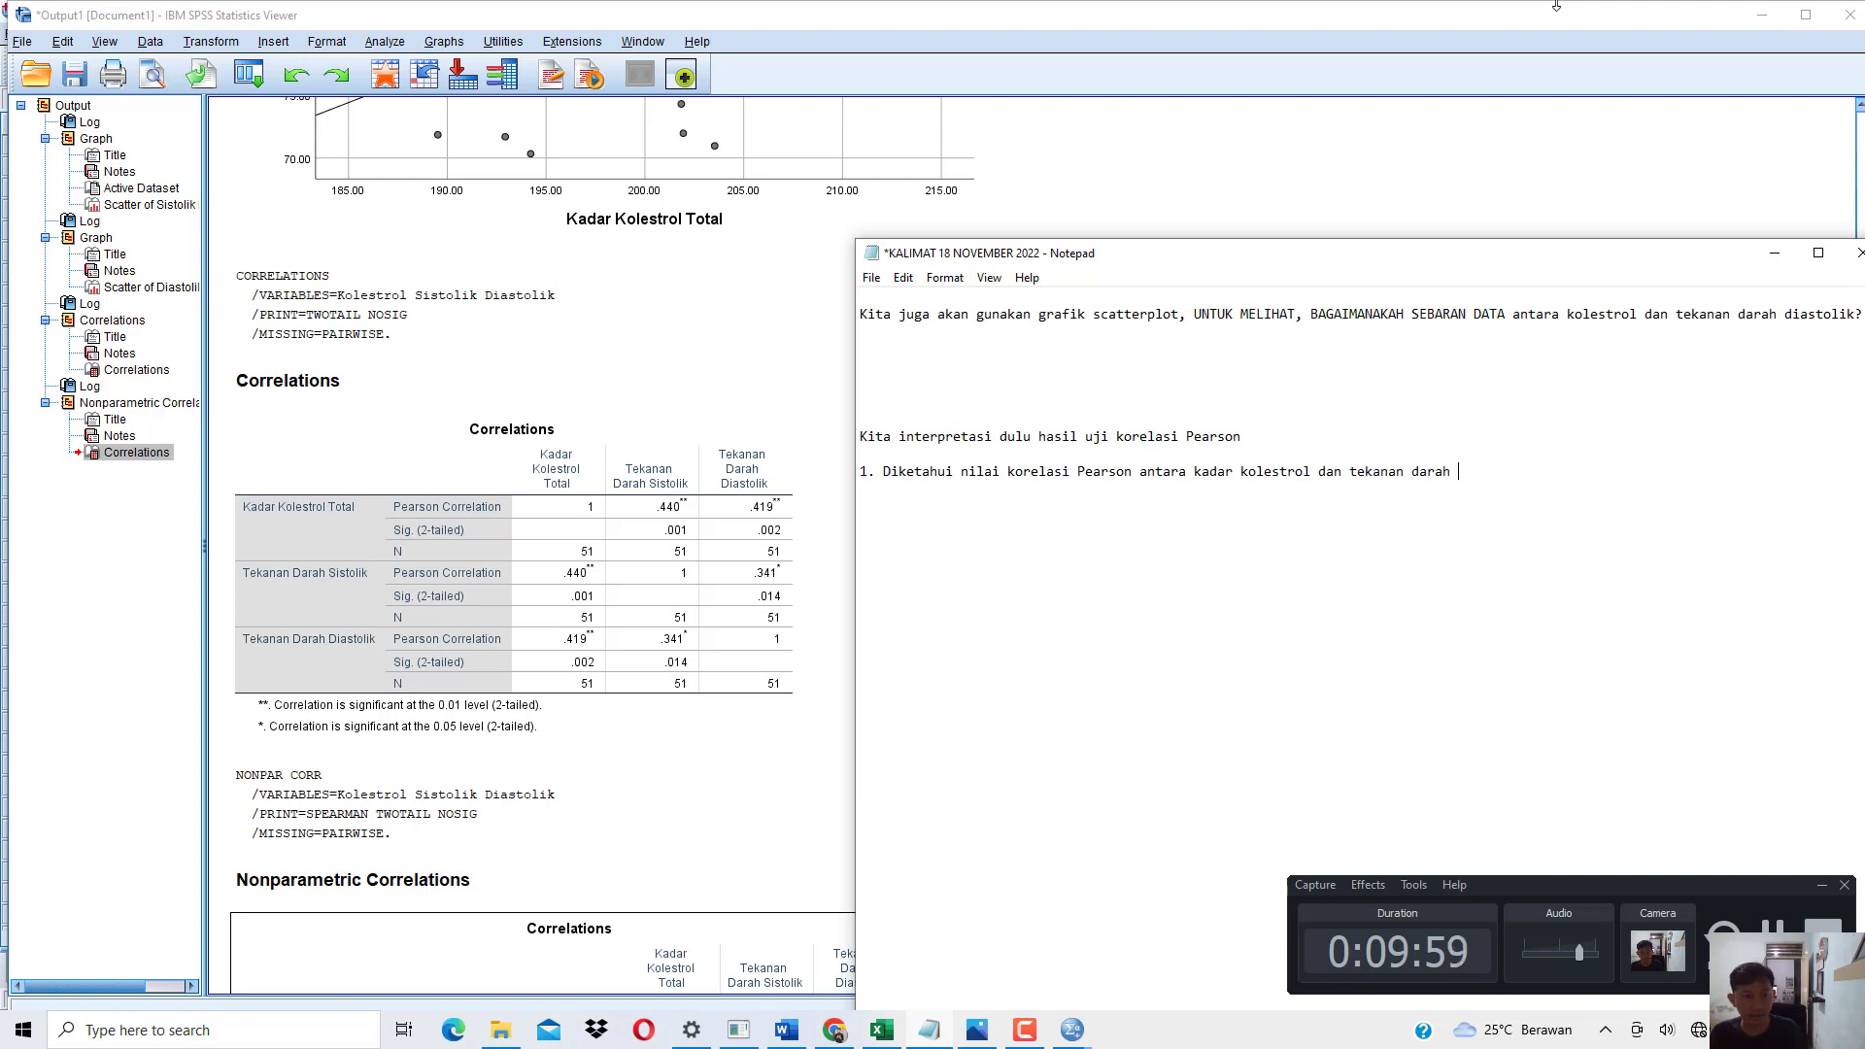
{"action": "type", "text": " sisto"}
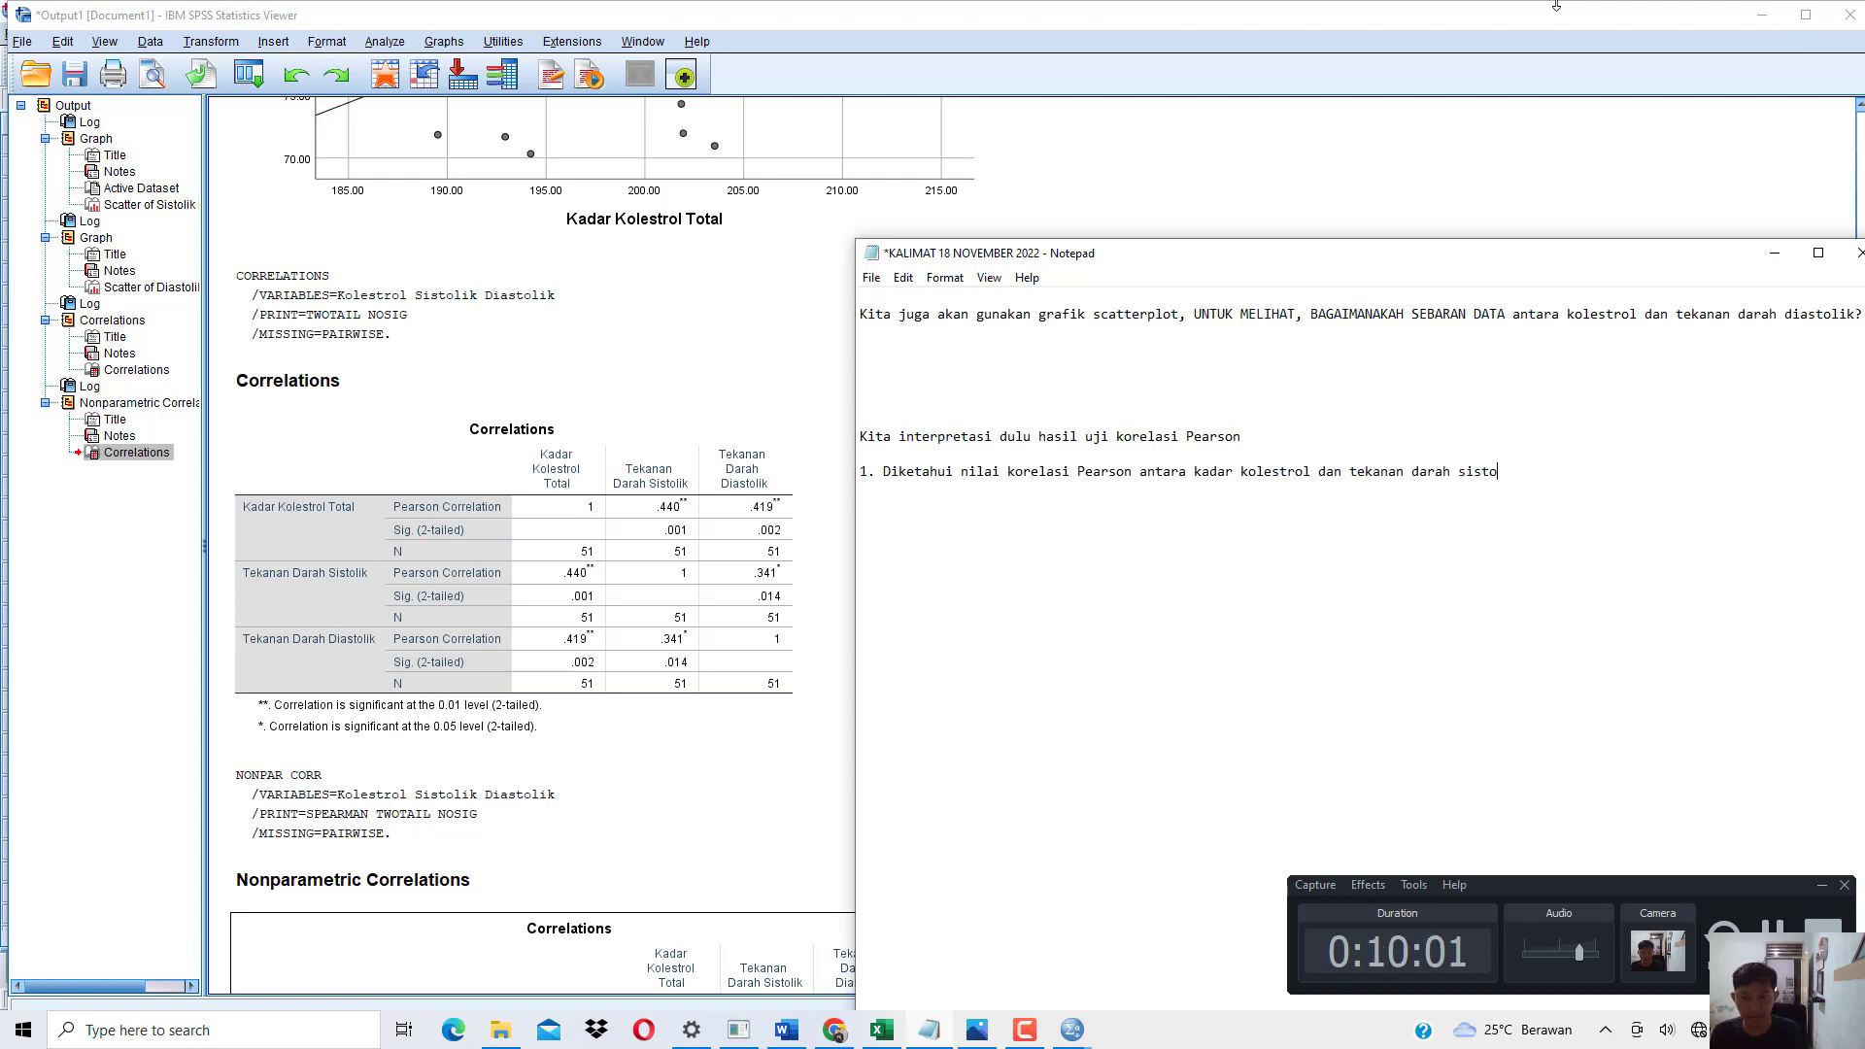
{"action": "type", "text": "lik adalah"}
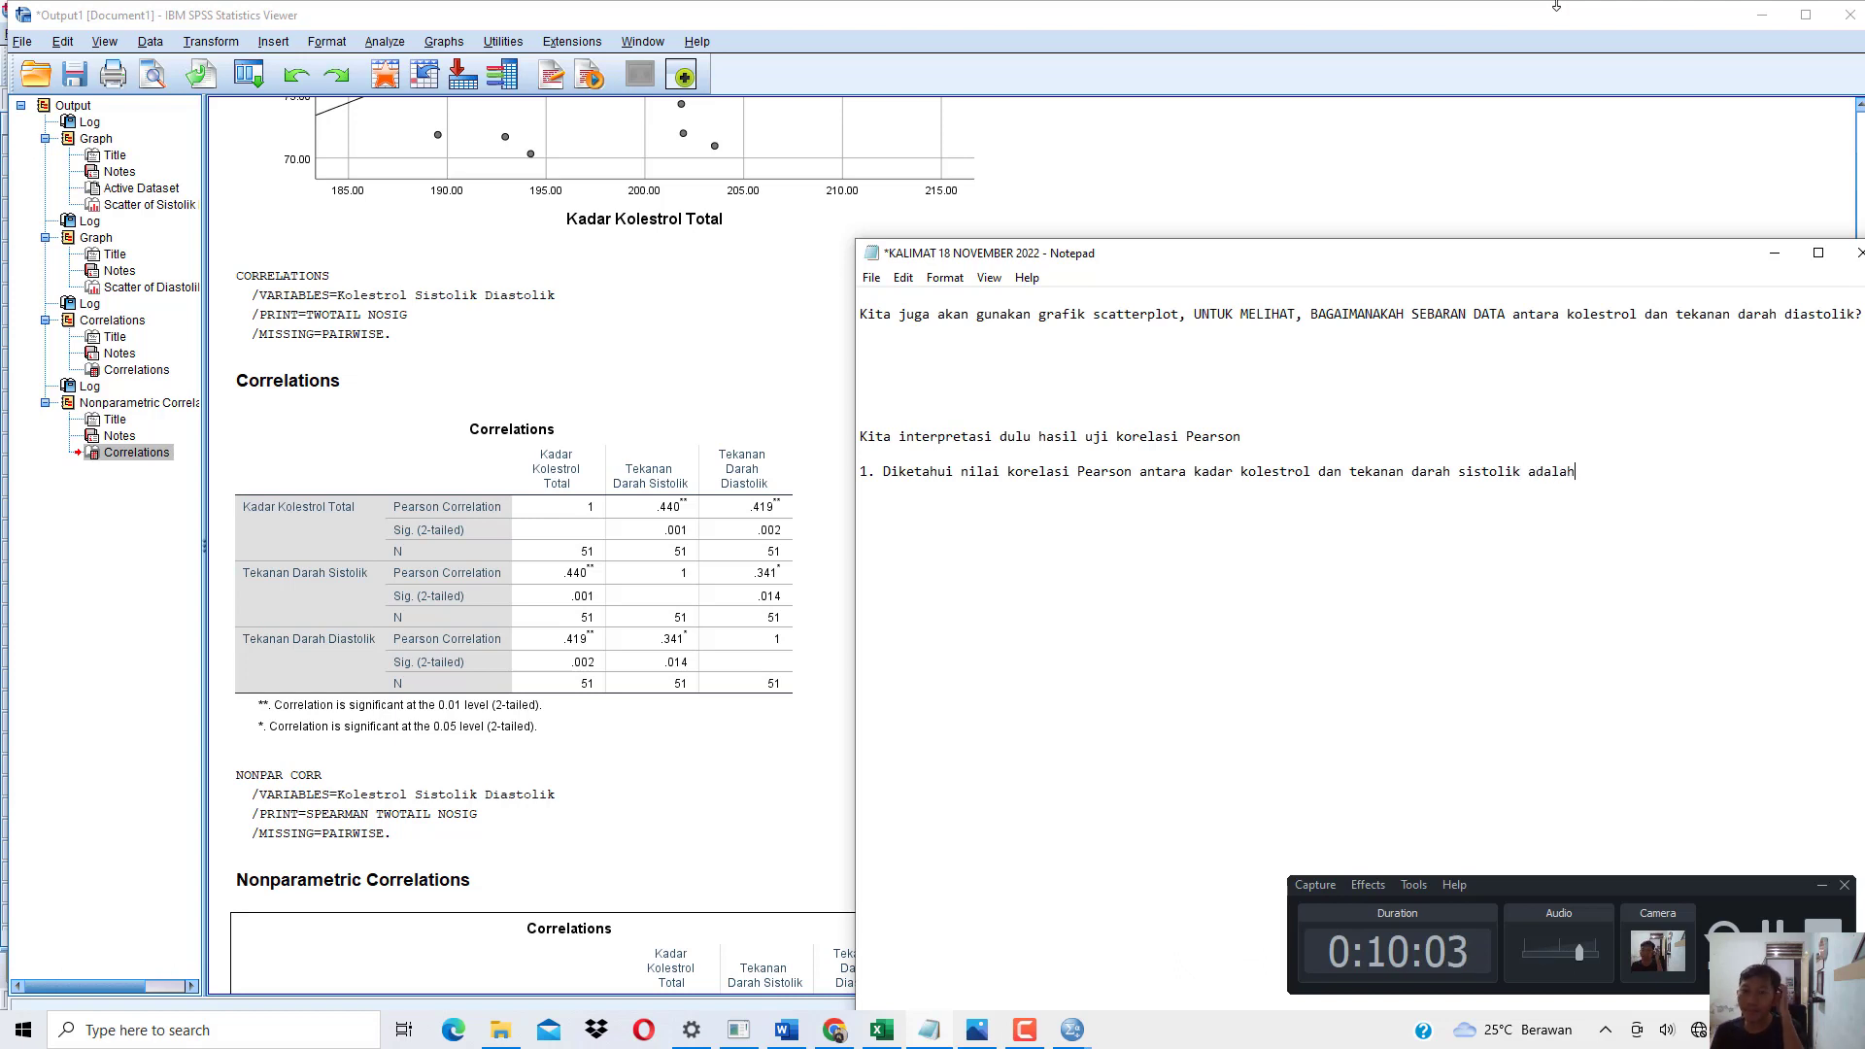
Complete item 1's first line with the cholesterol–systolic Pearson coefficient: "= 0,440, ini kan nilainya POSITIF".
{"action": "left_click", "coordinate": [647, 449]}
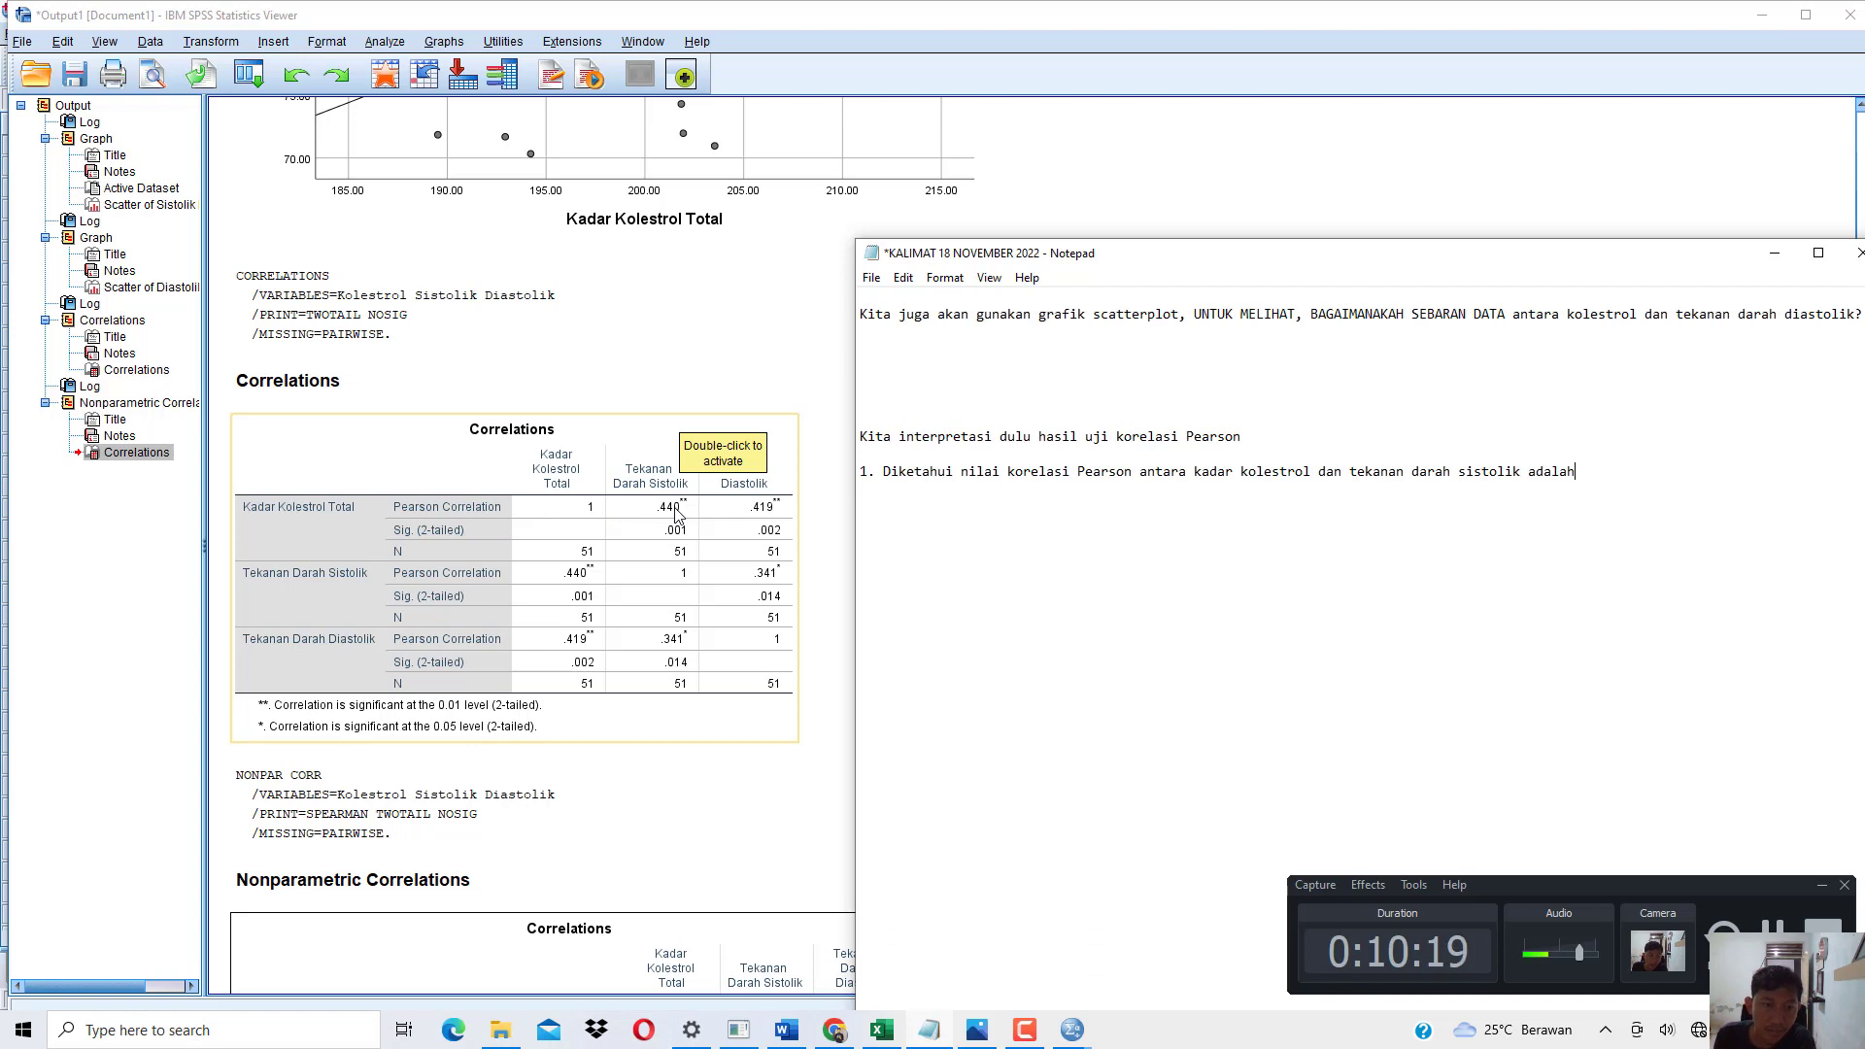
{"action": "type", "text": "0,440, ini kan nilainya POSITI"}
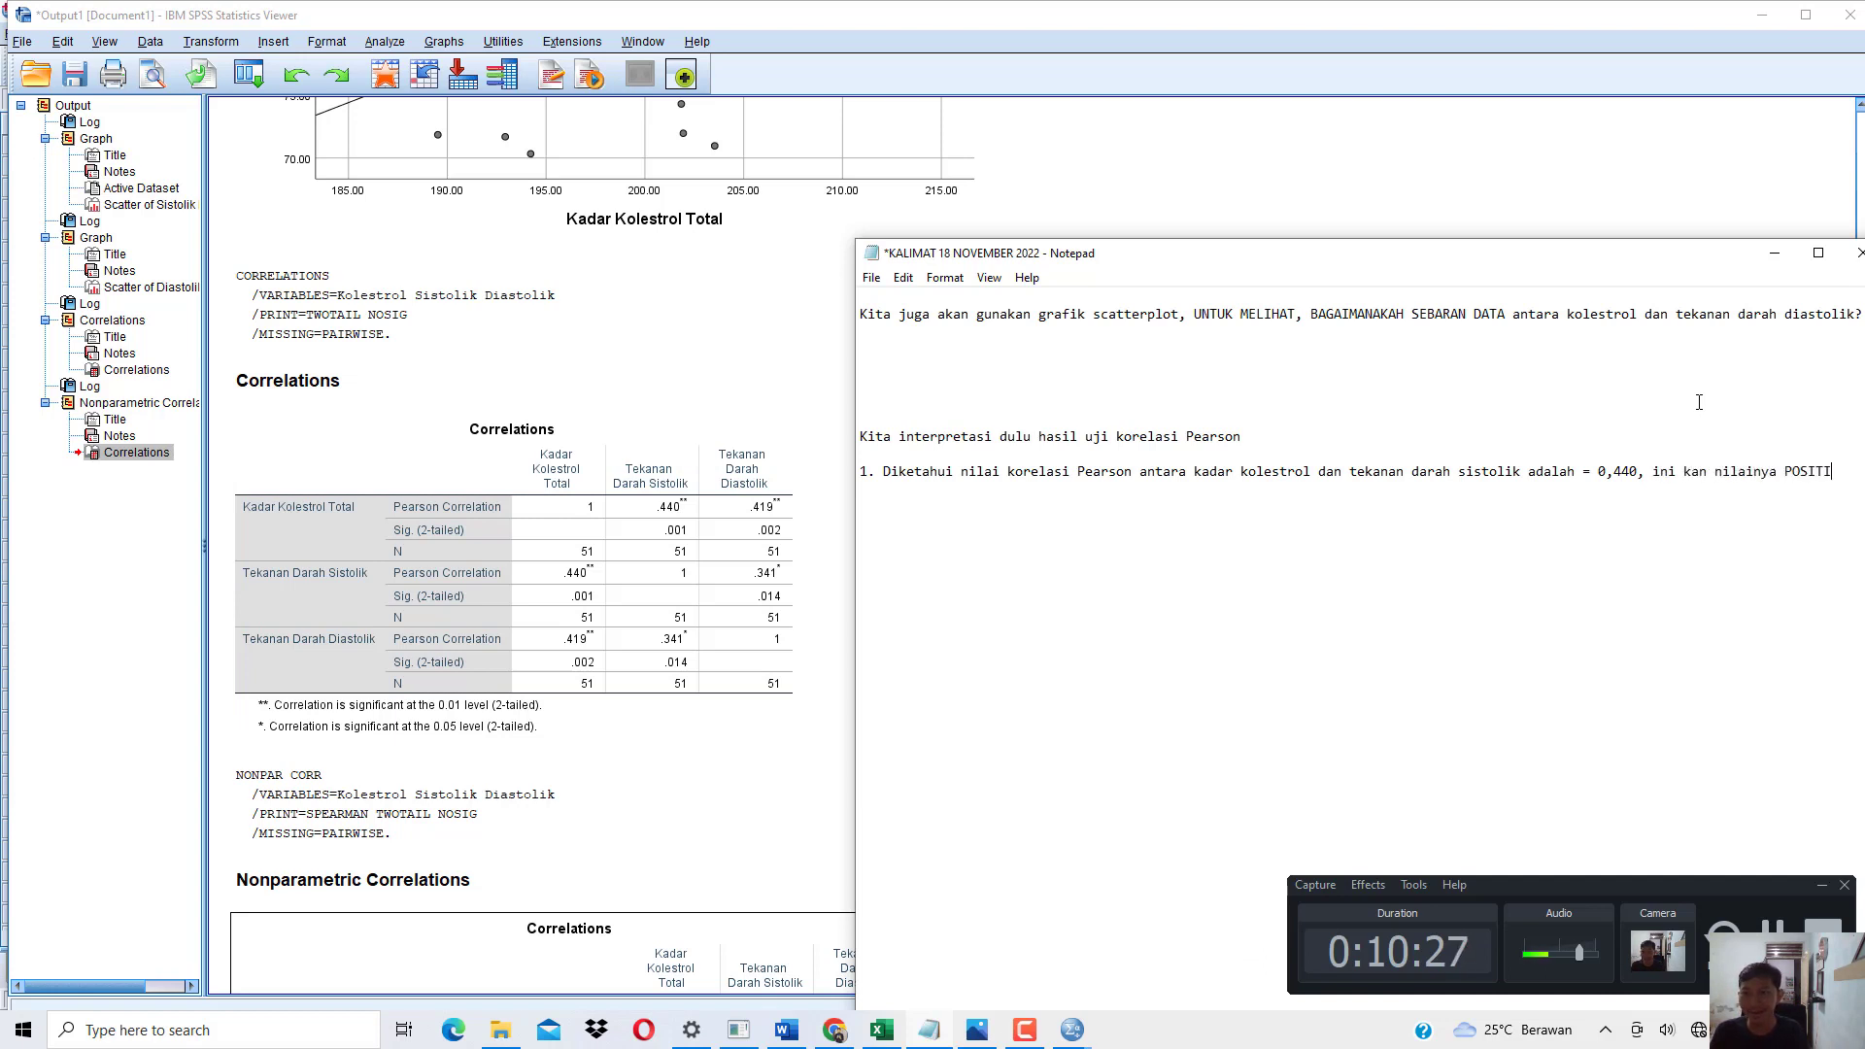
{"action": "type", "text": "F"}
Add the line "artinya adalah kadar kolestrol yang semakin meningkat, cenderung tekanan darah sistoliknya juga meningkat . . . . ." to item 1.
{"action": "key", "text": "Return"}
{"action": "type", "text": "artinya adalah "}
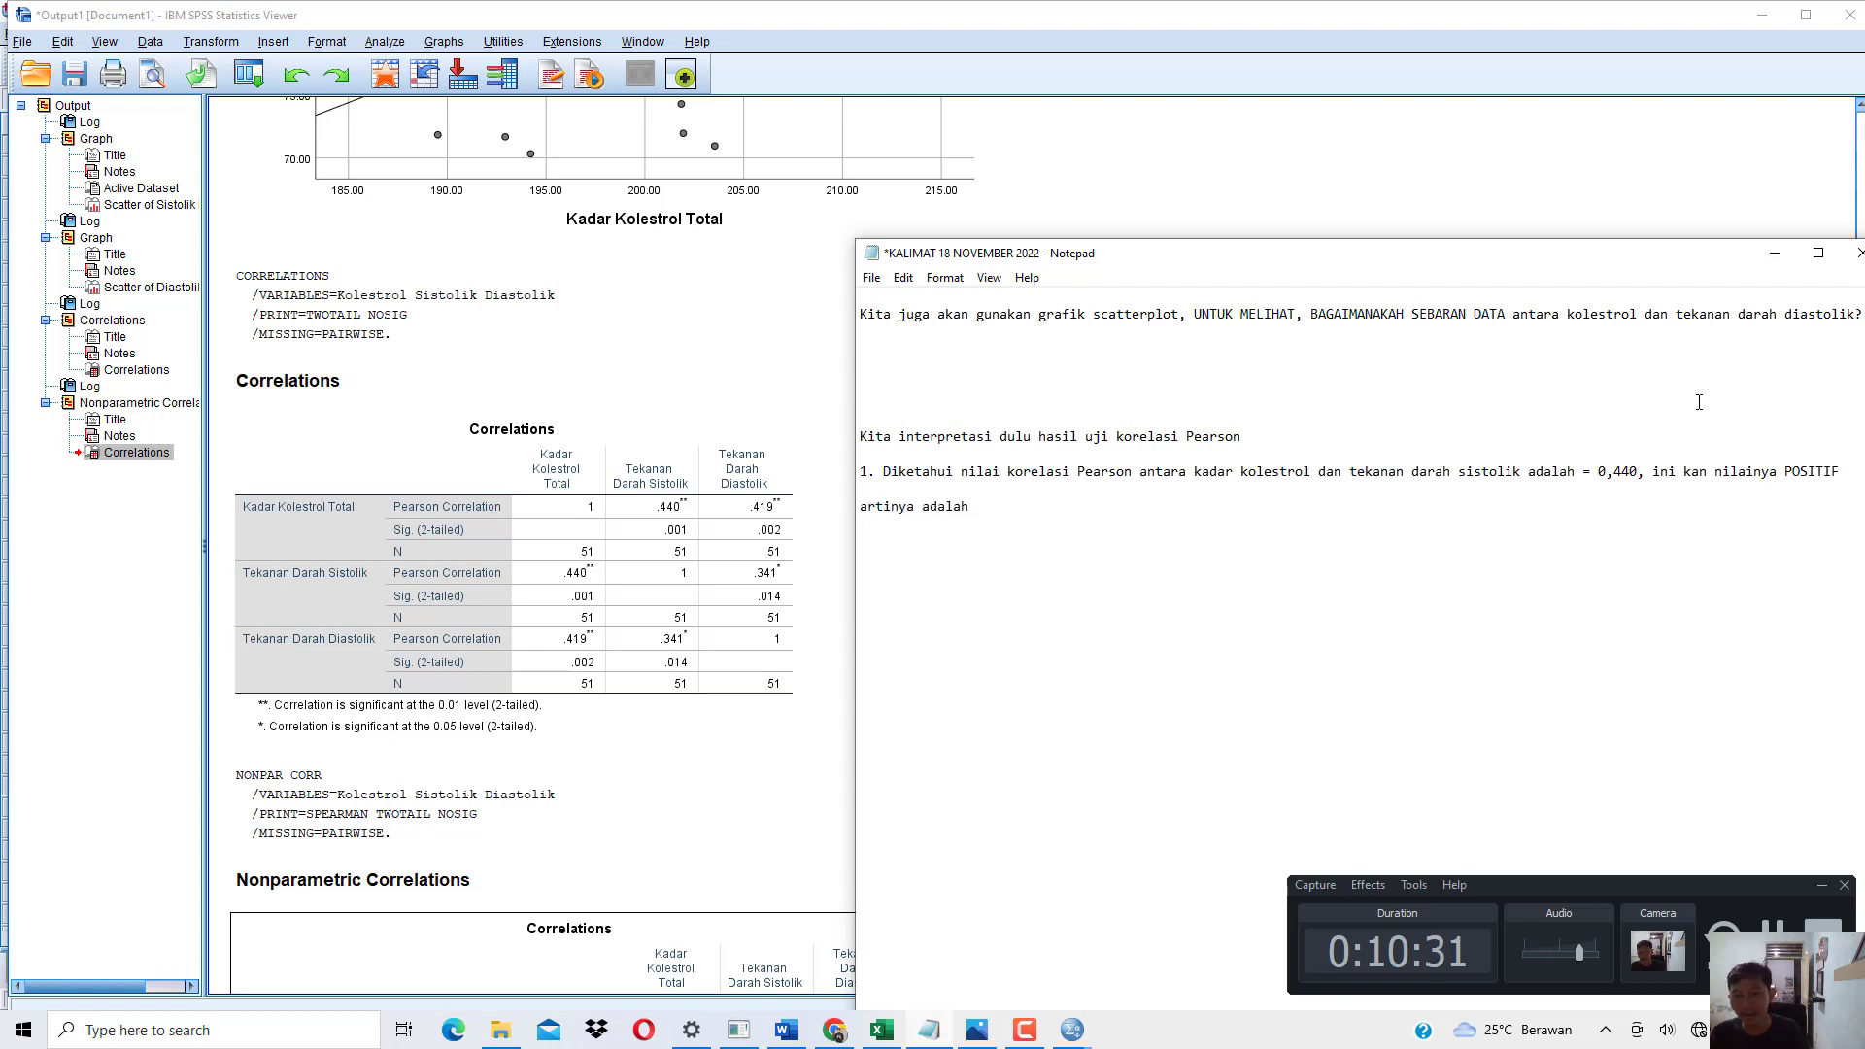
{"action": "type", "text": "kadar kole"}
{"action": "key", "text": "BackSpace"}
{"action": "key", "text": "BackSpace"}
{"action": "key", "text": "BackSpace"}
{"action": "key", "text": "BackSpace"}
{"action": "key", "text": "BackSpace"}
{"action": "key", "text": "BackSpace"}
{"action": "key", "text": "BackSpace"}
{"action": "key", "text": "BackSpace"}
{"action": "type", "text": "kadar kolestrol yang semakin meninggkat,"}
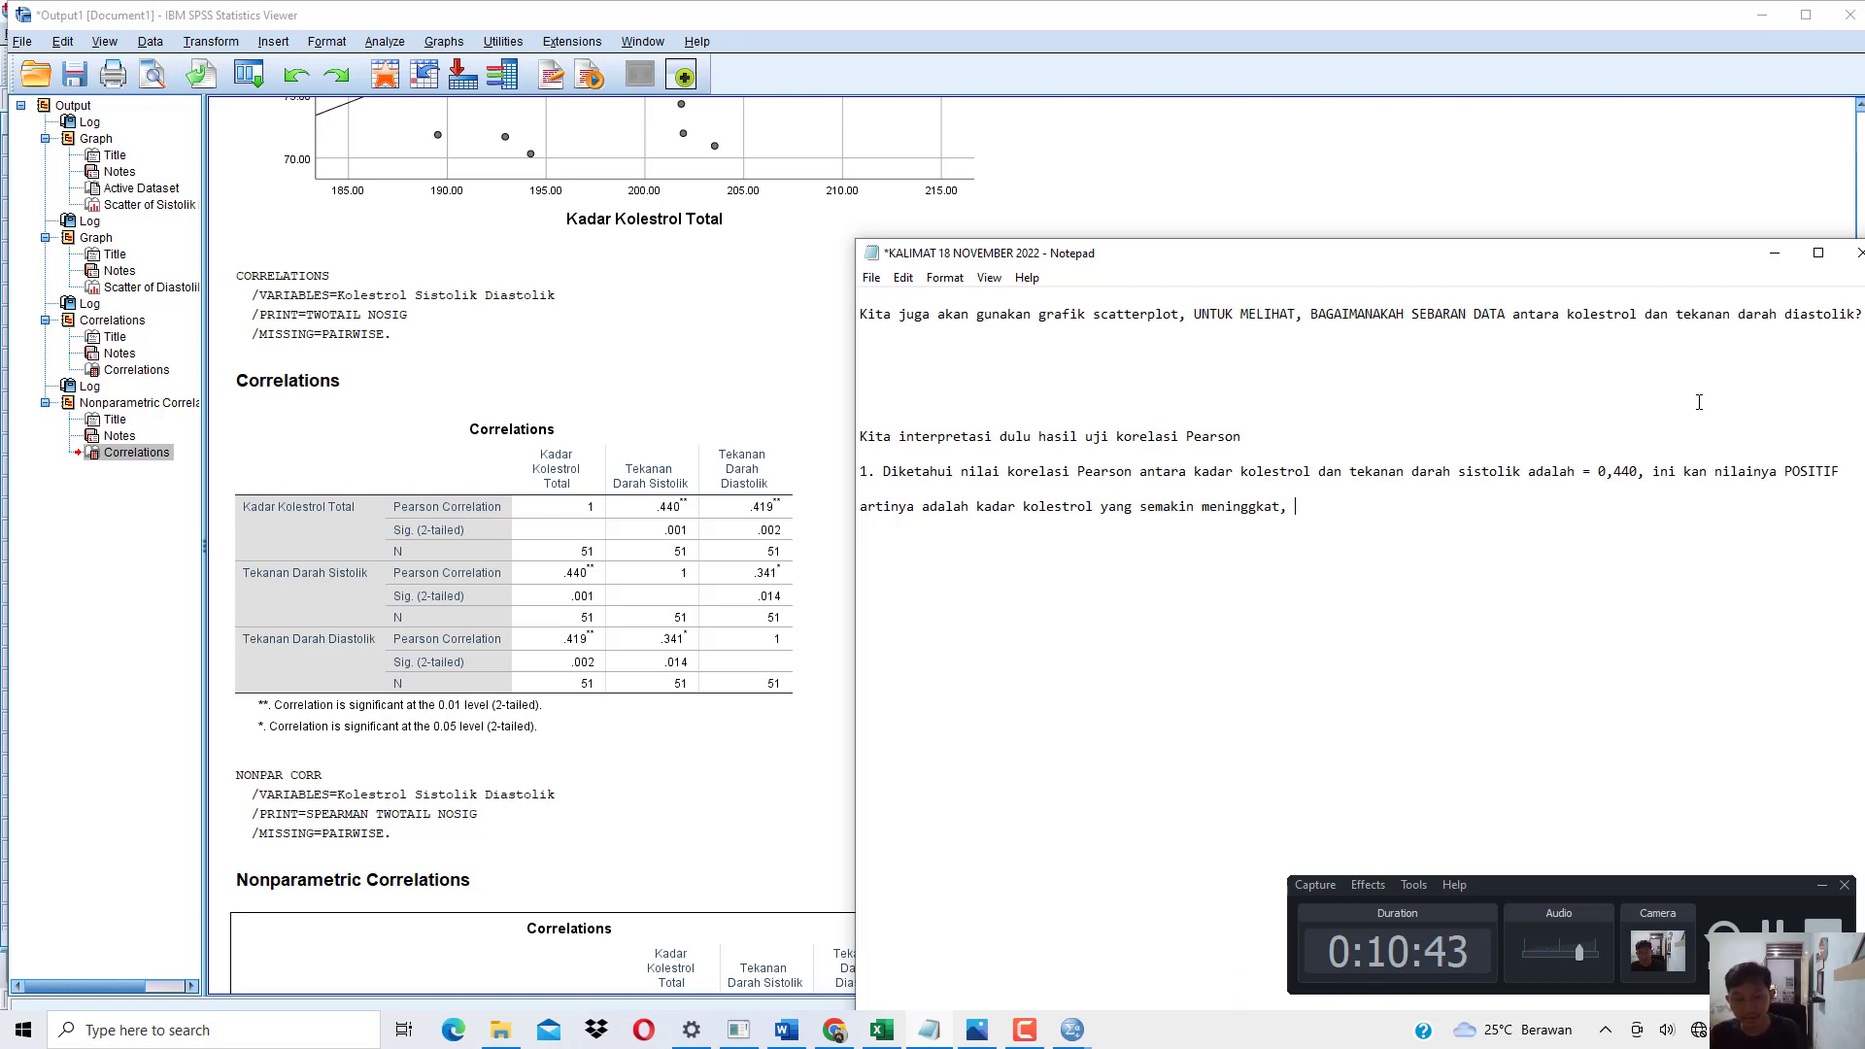
{"action": "key", "text": "BackSpace"}
{"action": "key", "text": "BackSpace"}
{"action": "key", "text": "BackSpace"}
{"action": "key", "text": "BackSpace"}
{"action": "key", "text": "BackSpace"}
{"action": "key", "text": "BackSpace"}
{"action": "type", "text": "kat, cenderung tekanan dara"}
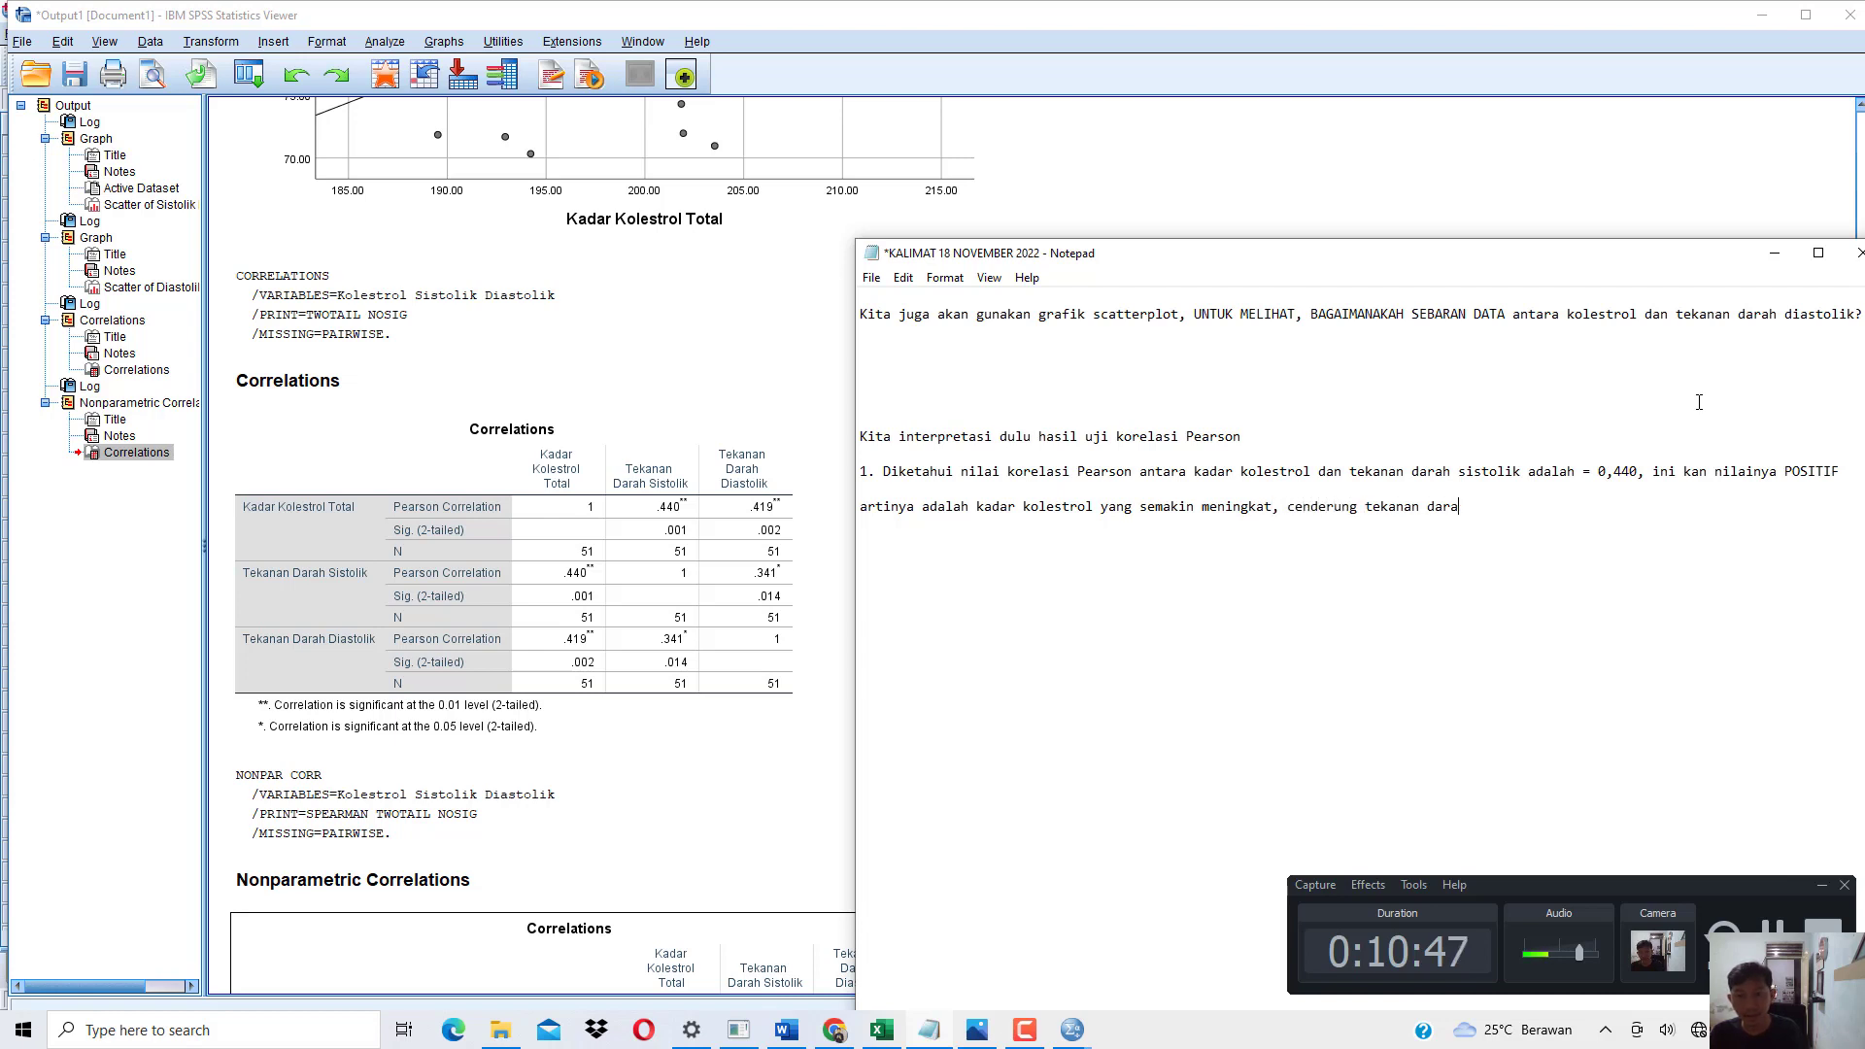
{"action": "type", "text": "h sistolikny j"}
{"action": "type", "text": "a juga m"}
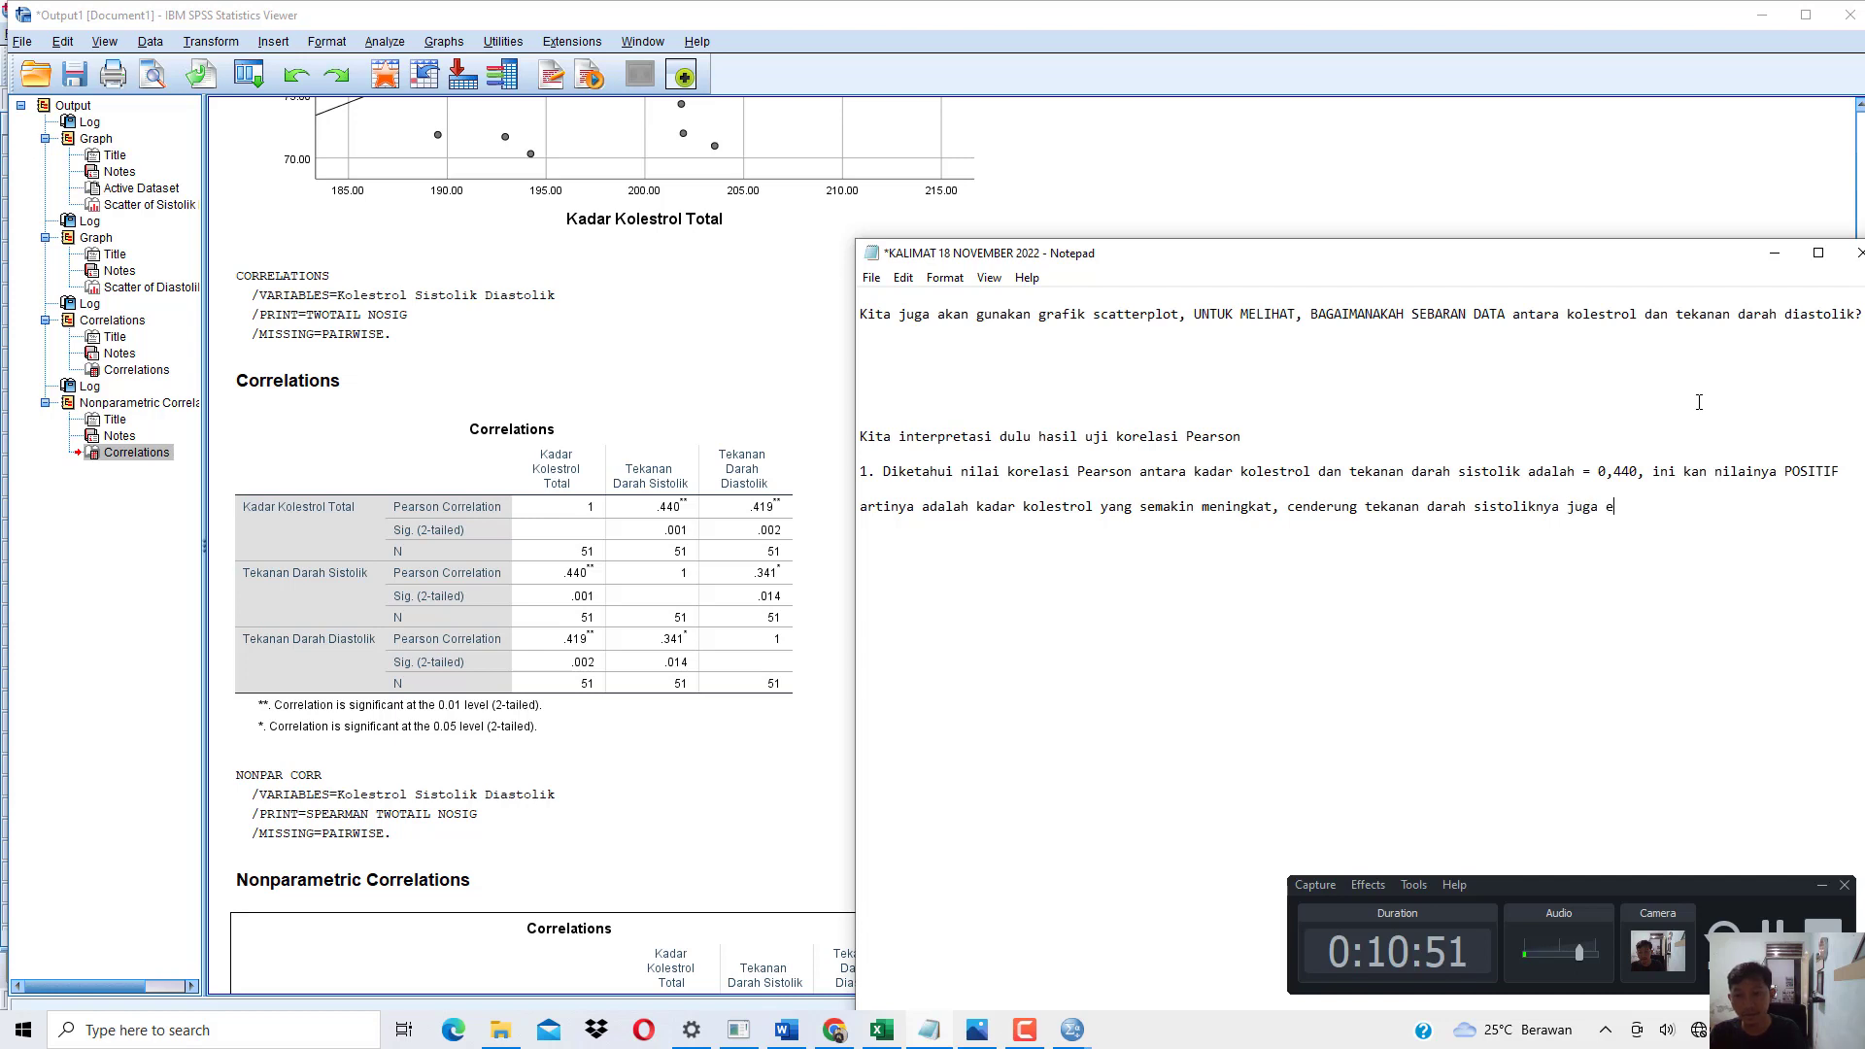
{"action": "type", "text": "in"}
{"action": "key", "text": "BackSpace"}
{"action": "type", "text": "eningkat . . . . ."}
Start a significance paragraph in item 1 reading "Kemudian diketahui nilai Sig. = 0,001 < 0,05, maka disimpulkan TERDAPAT HUBUNGAN".
{"action": "key", "text": "Return"}
{"action": "key", "text": "Return"}
{"action": "type", "text": "Kemudian diketahui"}
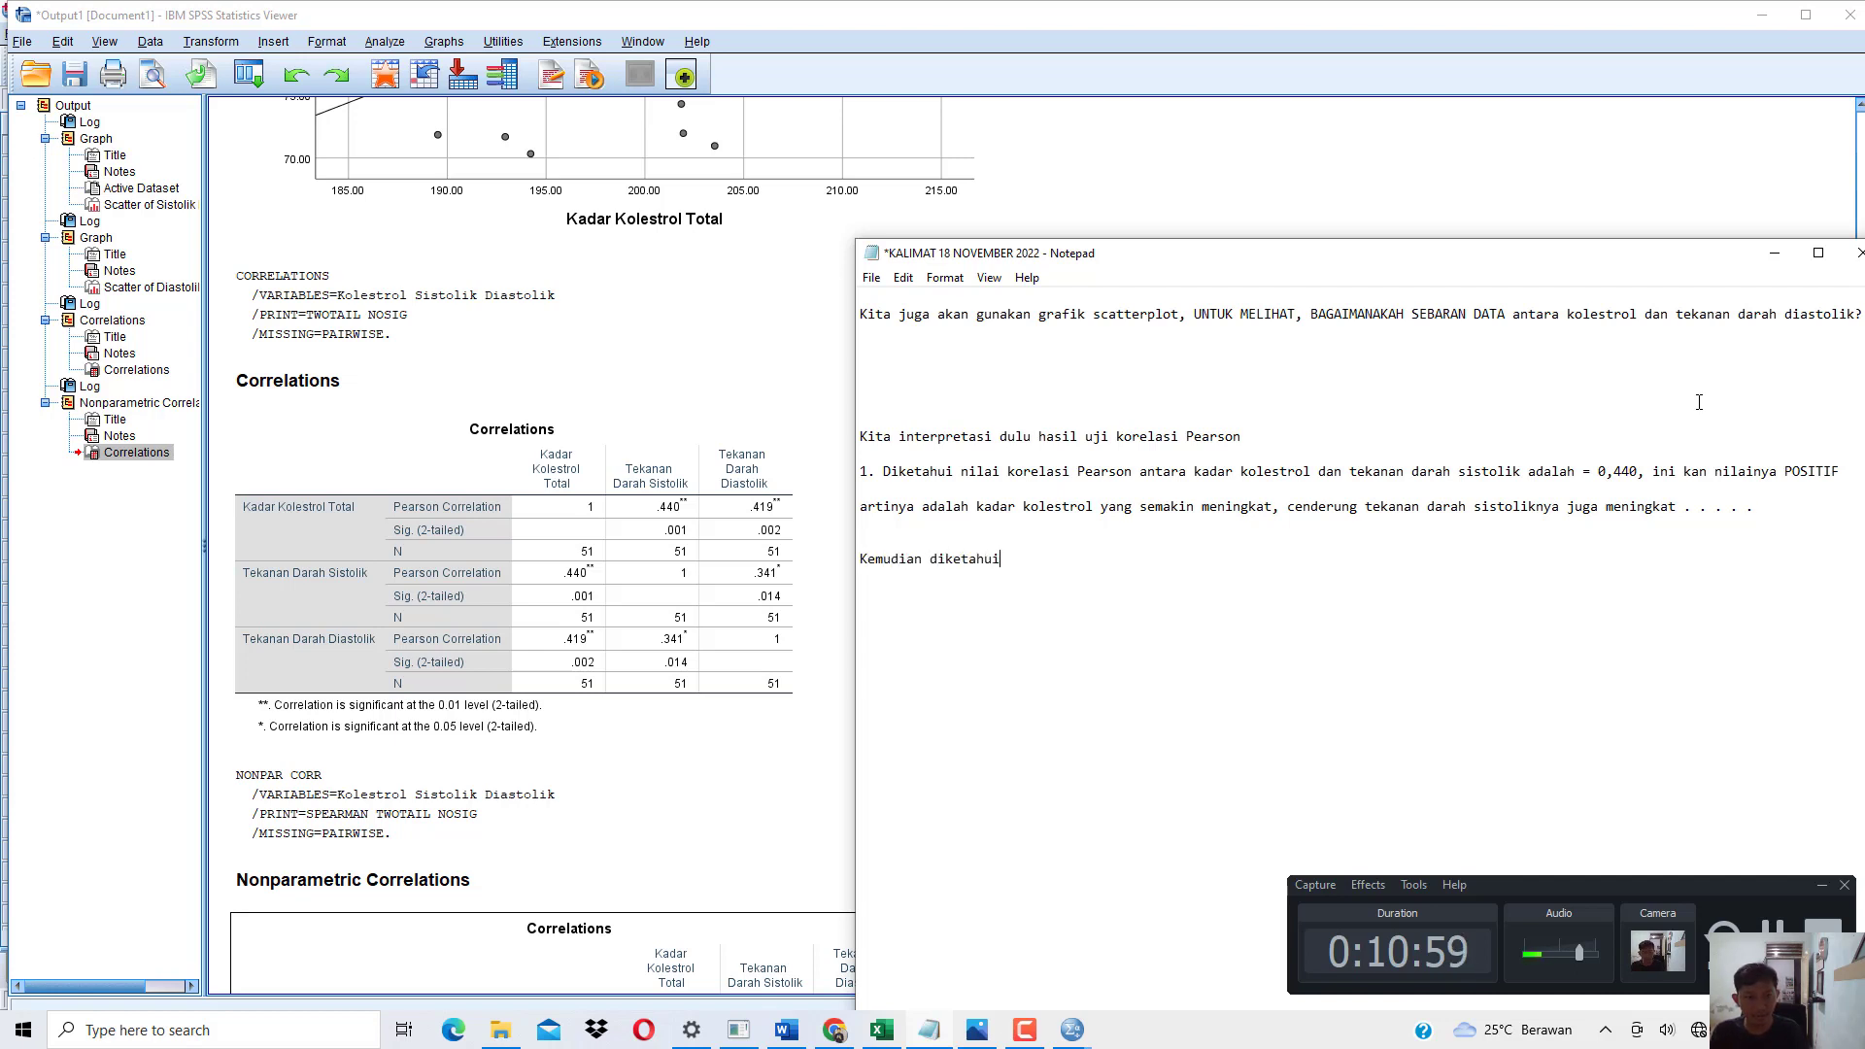
{"action": "type", "text": " nilai Sig. ="}
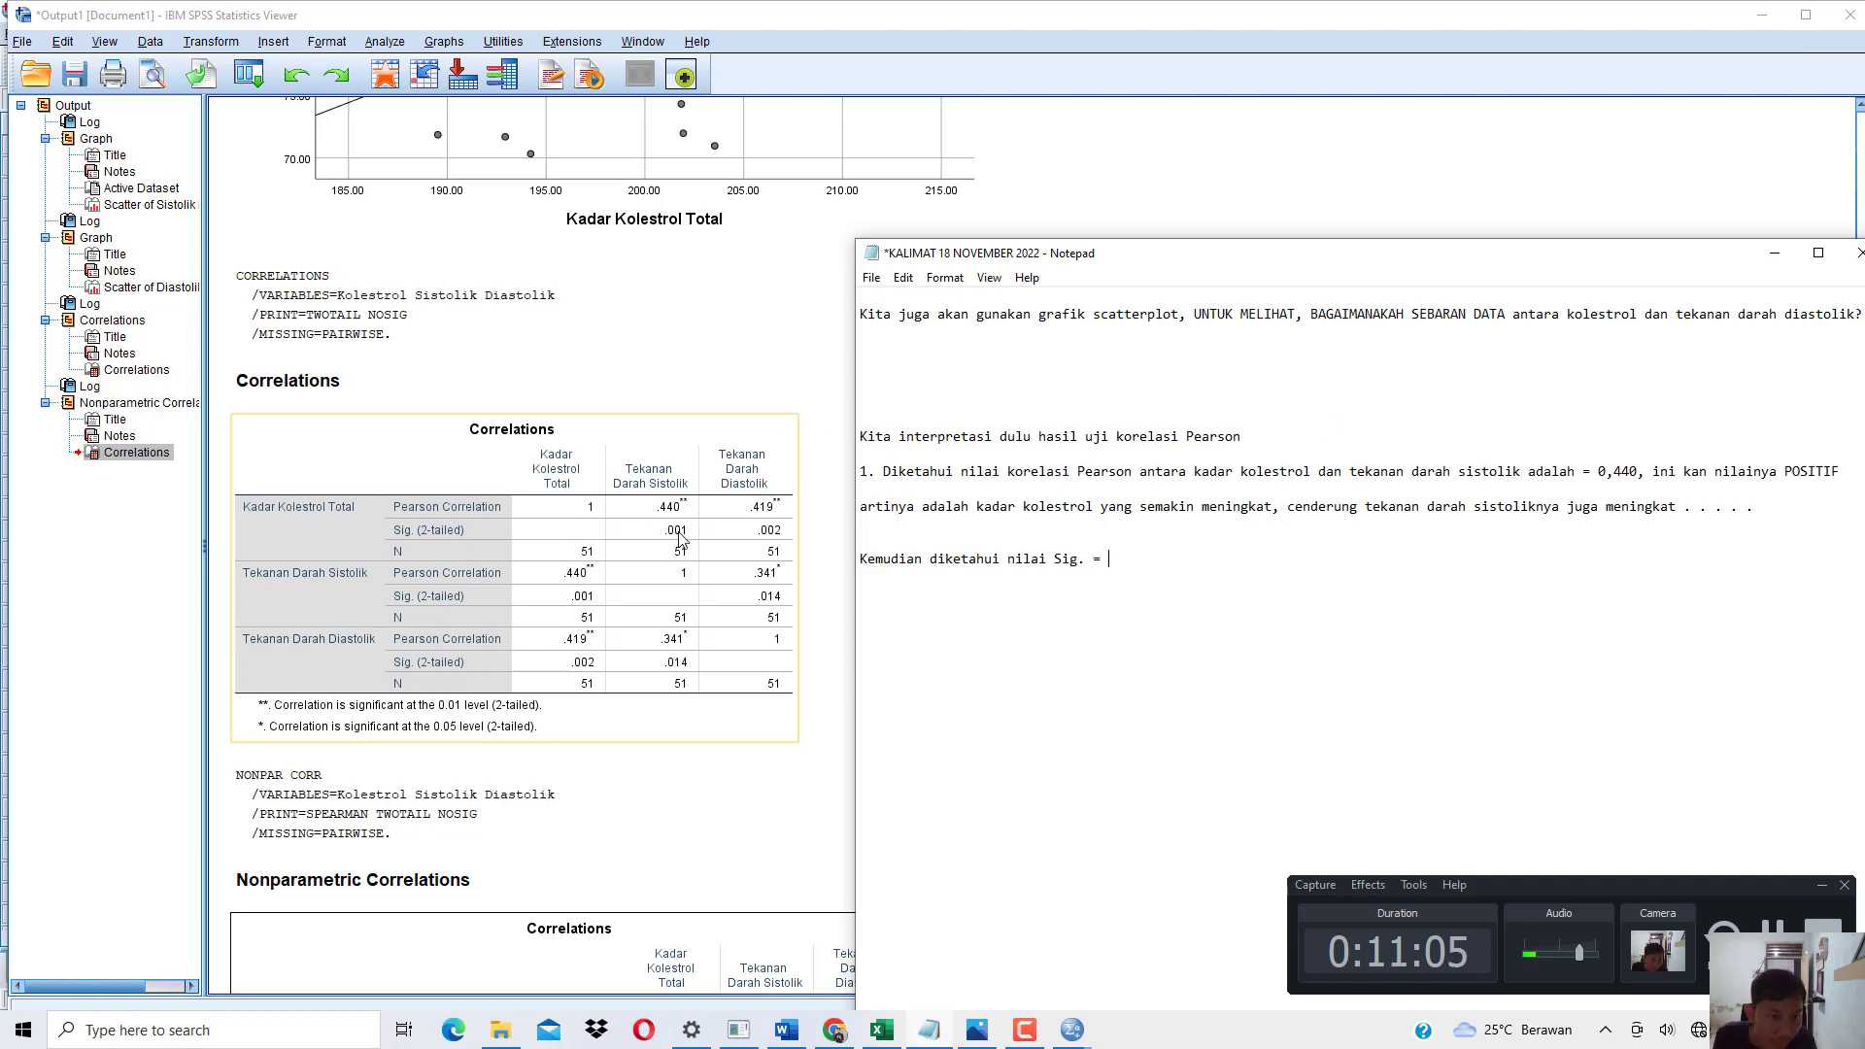
{"action": "type", "text": "001 < 0,05, maka disimpulkan TERDAPAT HUBUNGAN "}
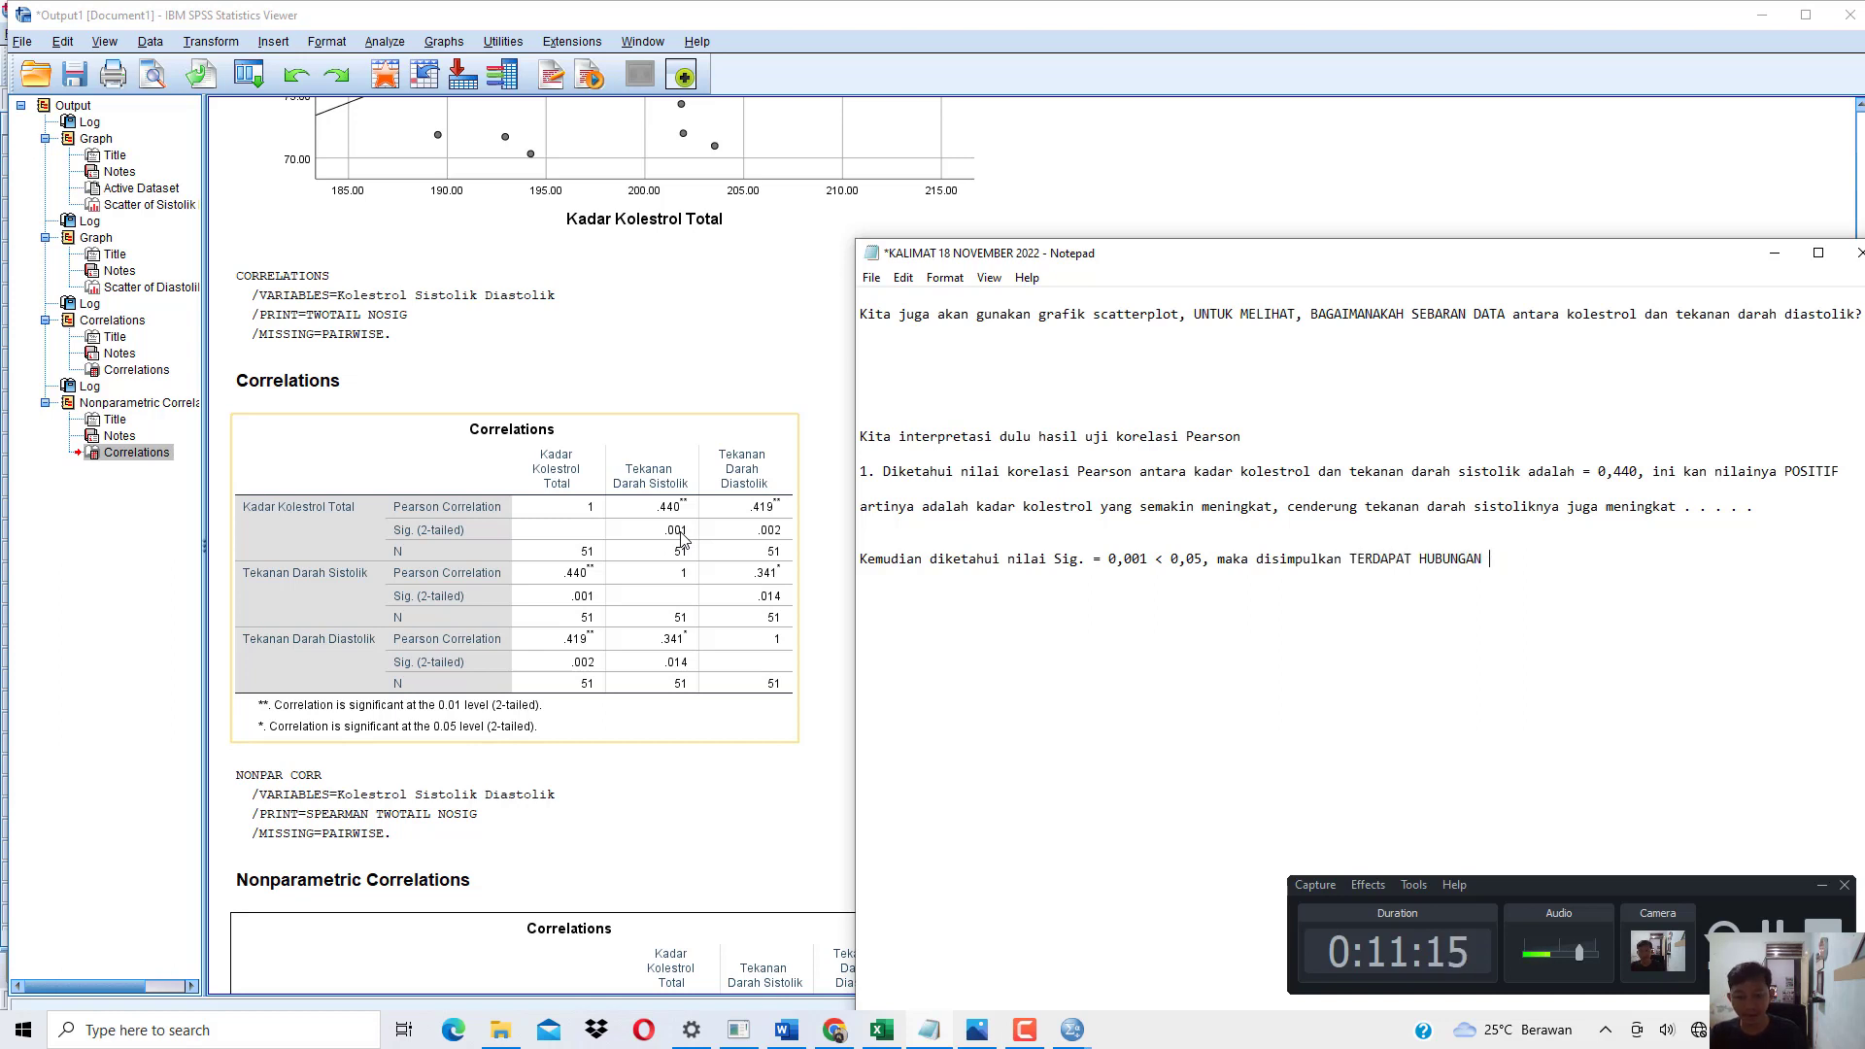
Finish the significance sentence with "ATAU KORELASI YANG SIGNIFIKAN ANTARA KADAR KOLESTROL TOTAL DAN TEKANAN DARAH SISTOLIK".
{"action": "type", "text": "YATAU KORELASI YANG SIGNIFIKAN"}
{"action": "key", "text": "BackSpace"}
{"action": "type", "text": "ANTARA"}
{"action": "key", "text": "Return"}
{"action": "type", "text": "KADAR KOLESTROL TOTAL DAN TEKANAN DARAH SISTOLIK"}
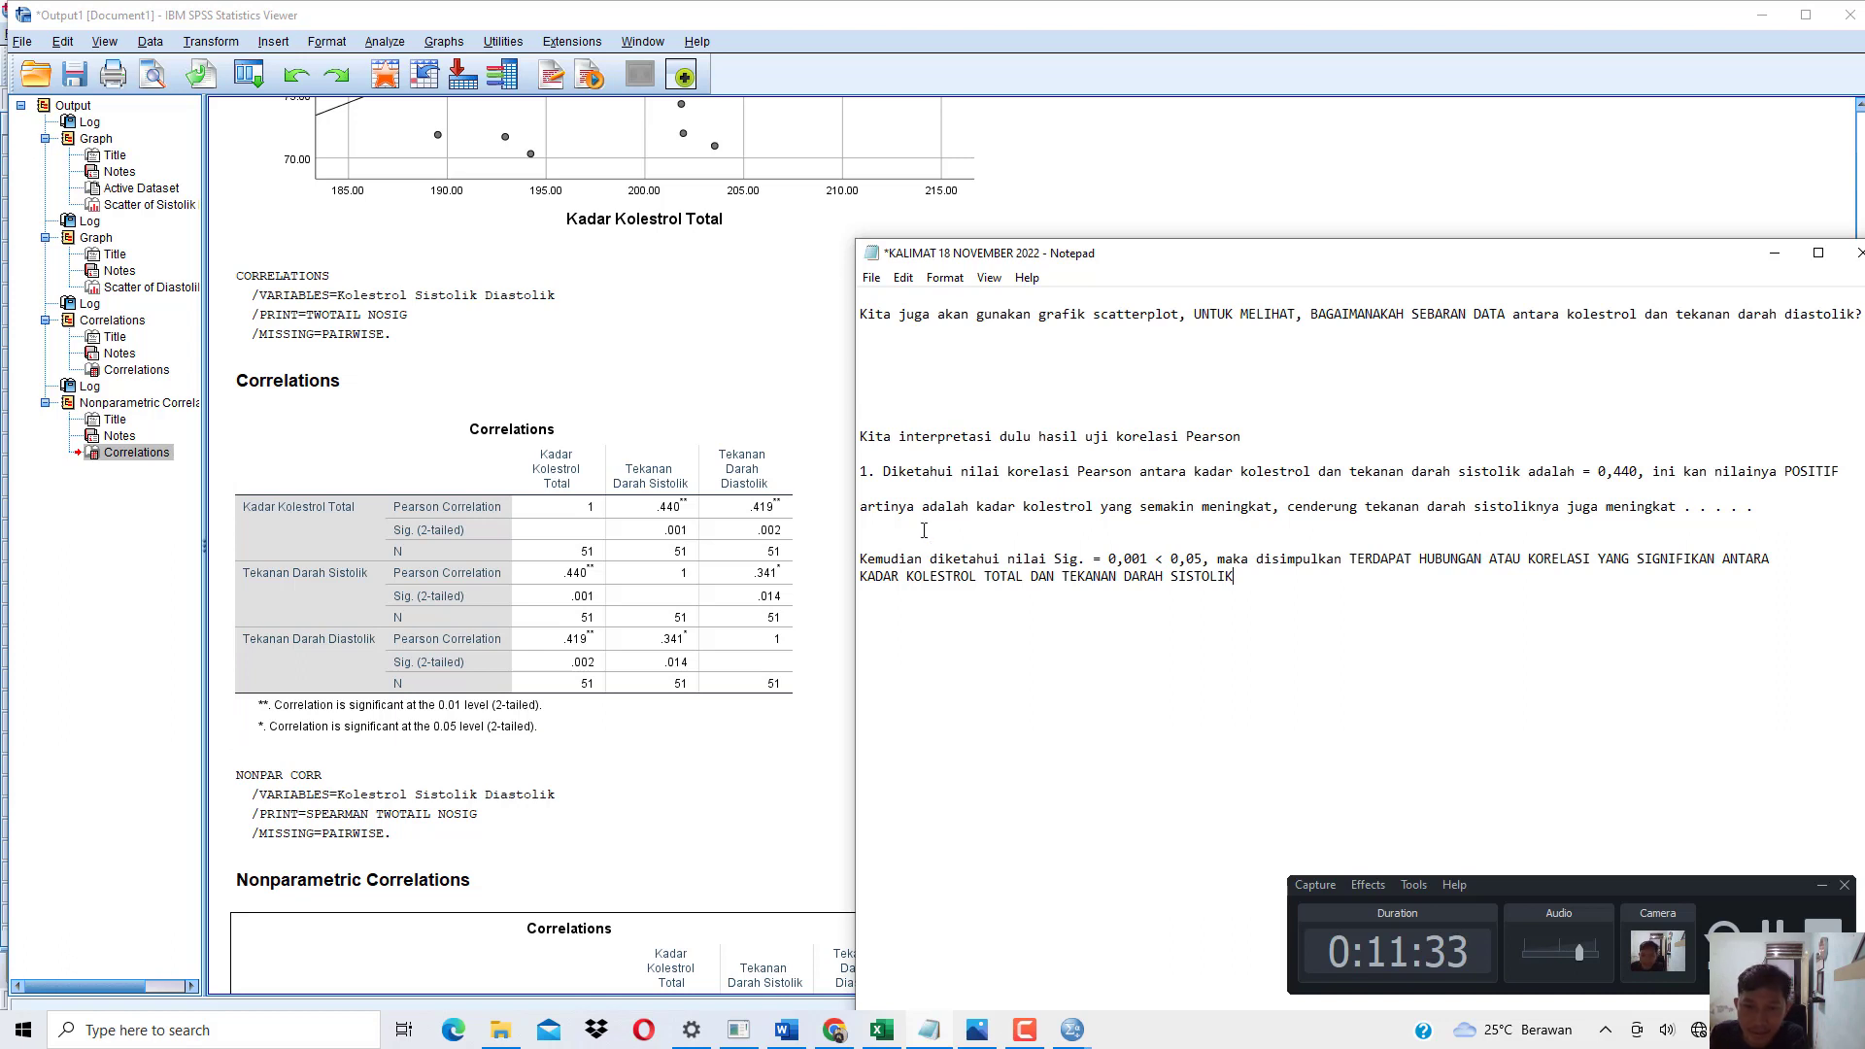
Review item 1's wording on the correlation value, its positive direction, the Sig. value and the conclusion.
{"action": "left_click_drag", "start_coordinate": [1156, 473], "coordinate": [1500, 477]}
{"action": "left_click", "coordinate": [1300, 483]}
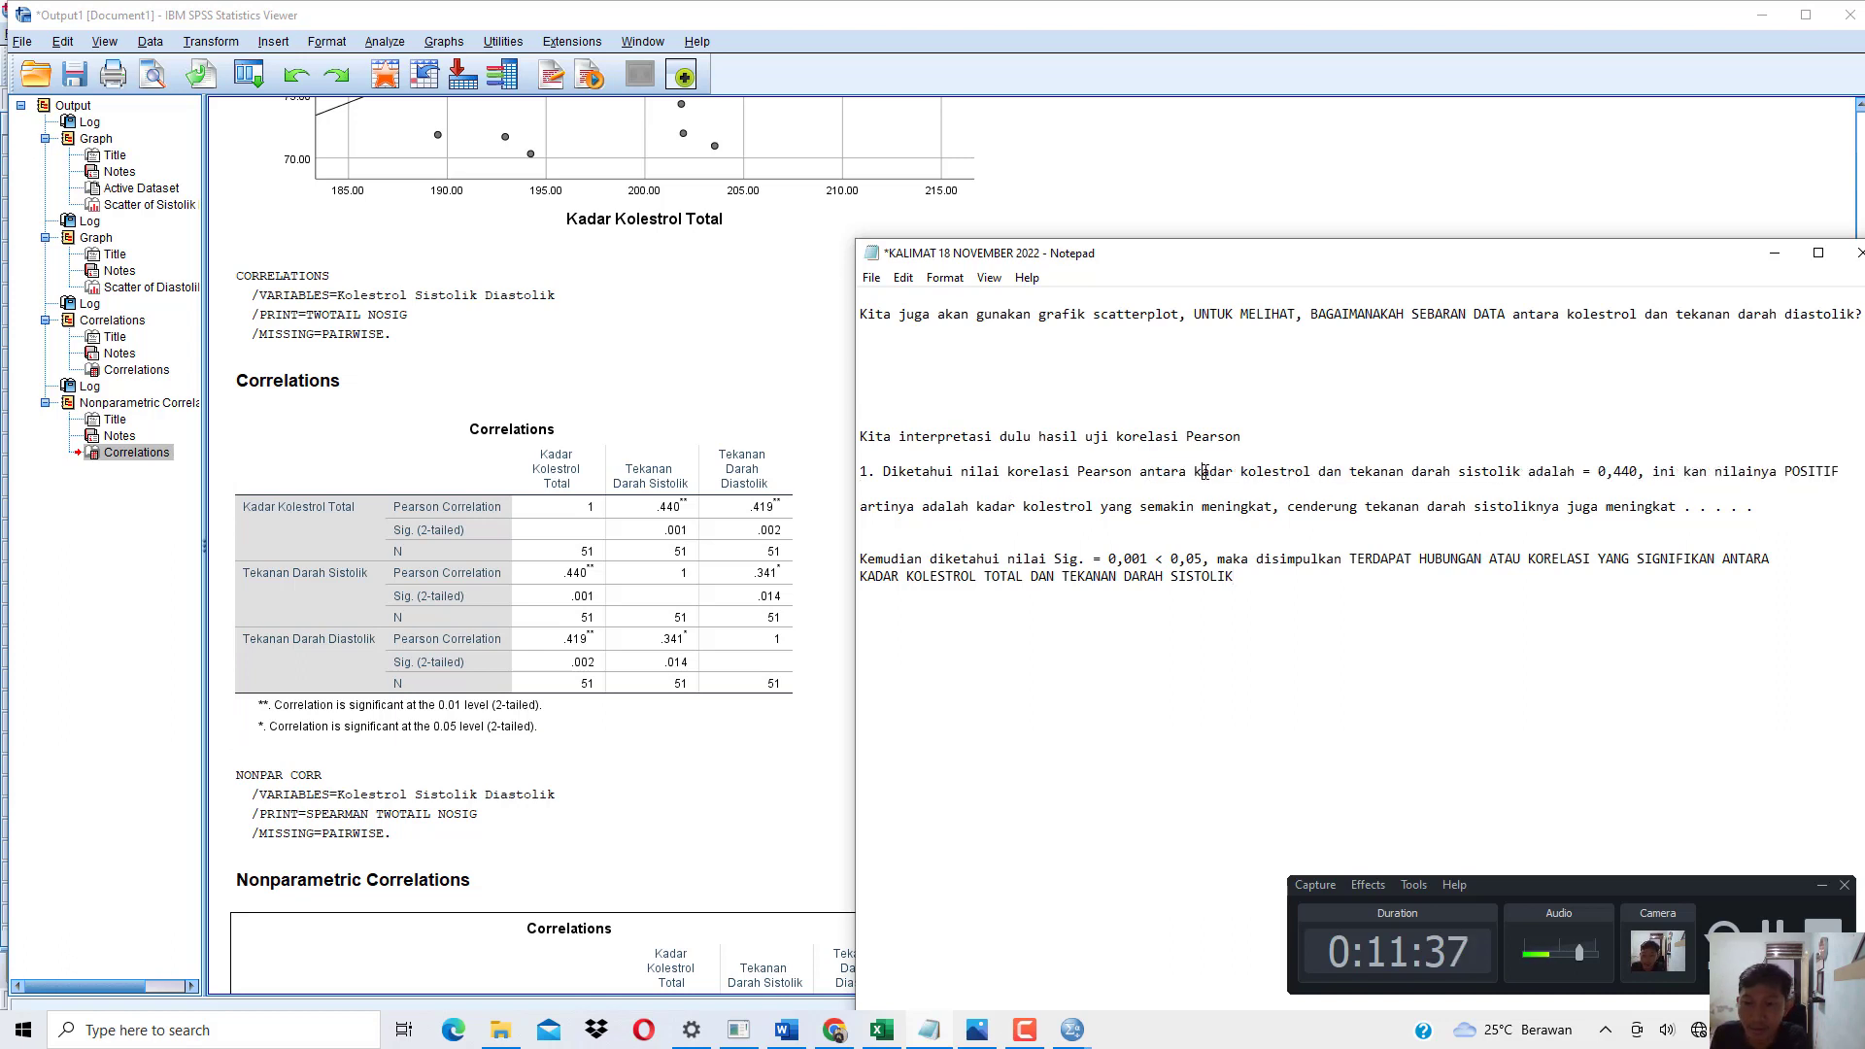
{"action": "left_click_drag", "start_coordinate": [1205, 473], "coordinate": [1312, 473]}
{"action": "left_click_drag", "start_coordinate": [1424, 473], "coordinate": [1163, 473]}
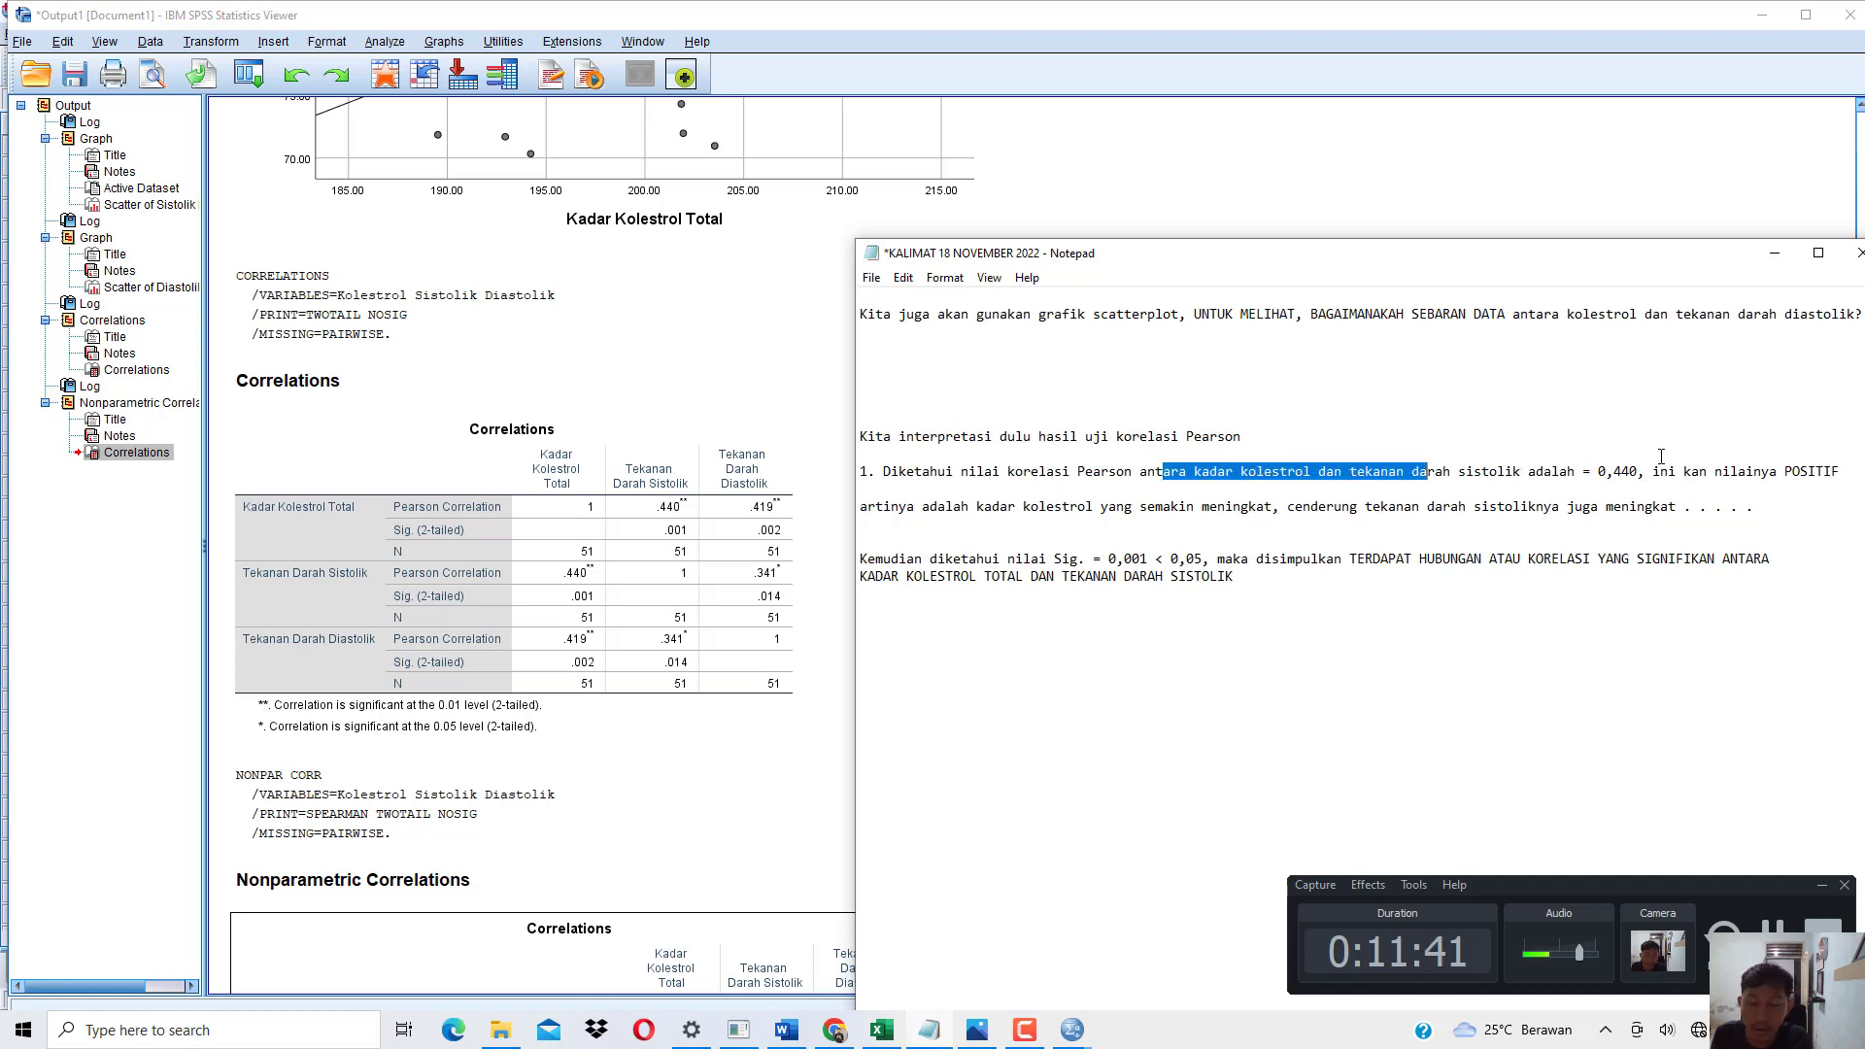
{"action": "left_click_drag", "start_coordinate": [1746, 472], "coordinate": [1793, 472]}
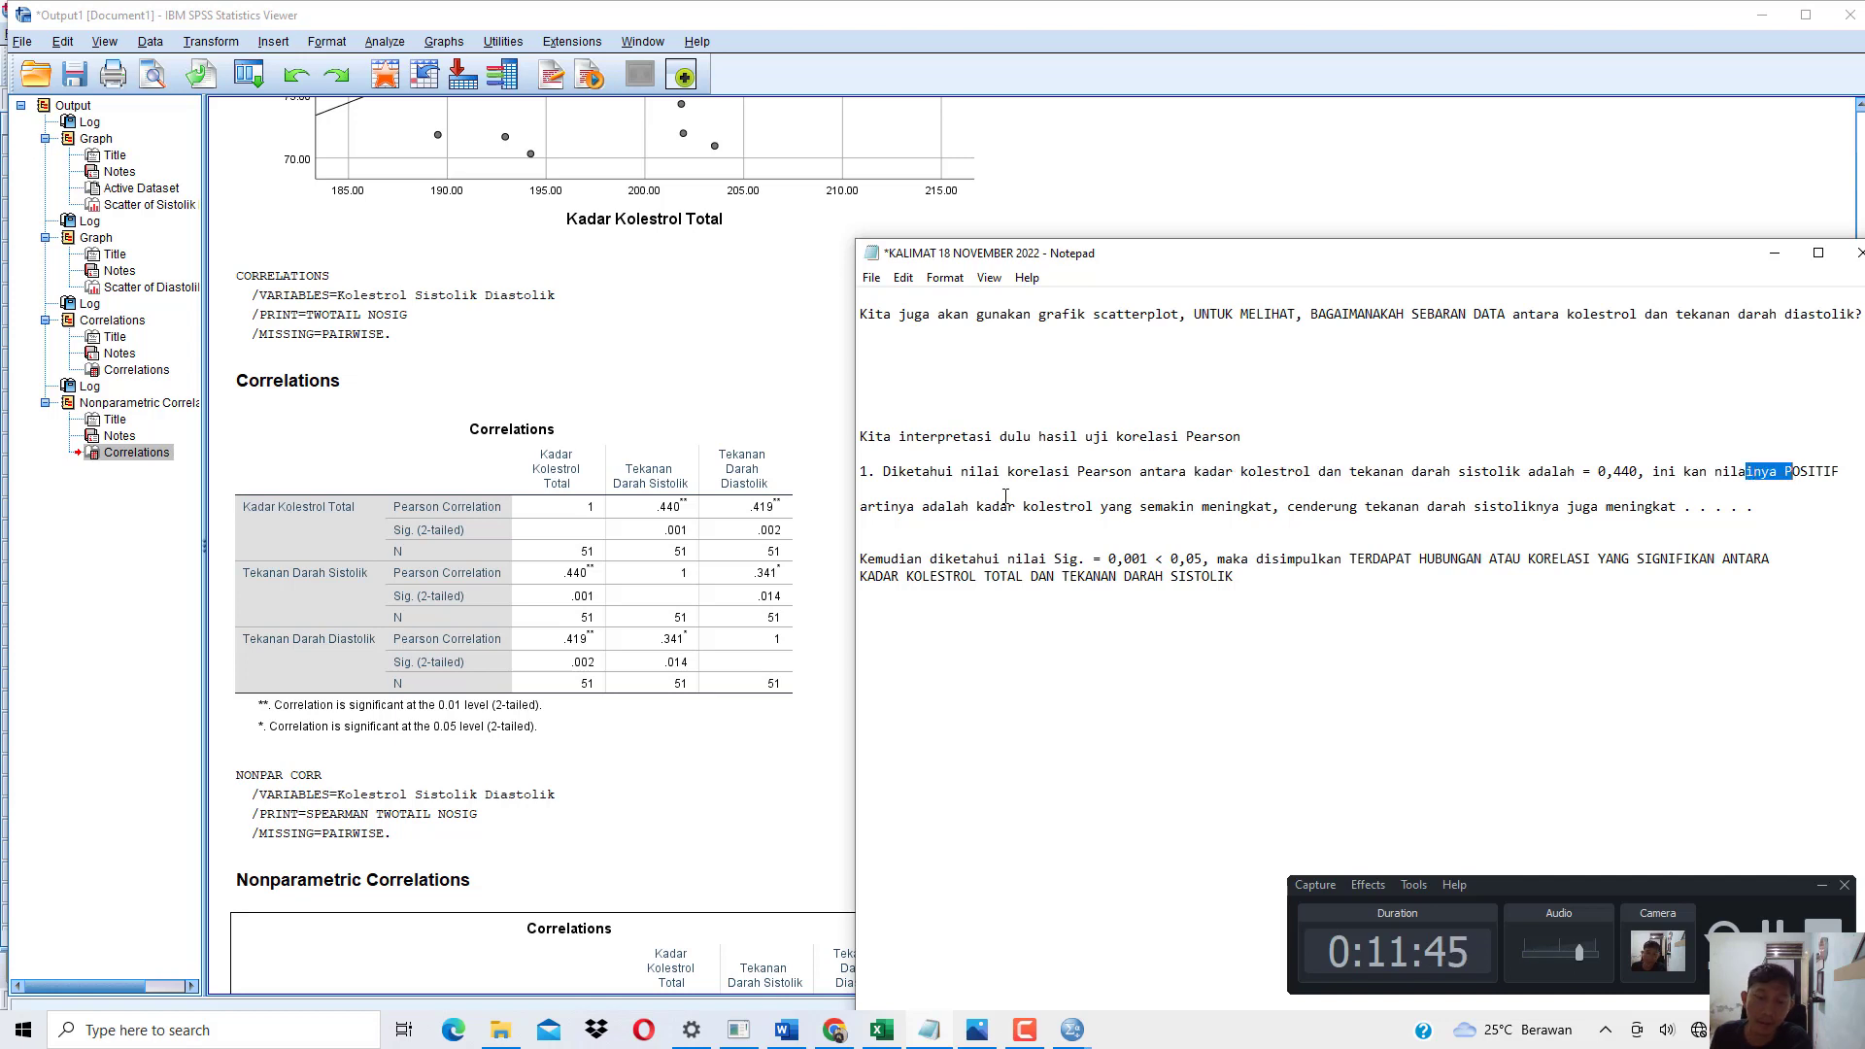
{"action": "left_click_drag", "start_coordinate": [1000, 506], "coordinate": [1737, 506]}
{"action": "left_click_drag", "start_coordinate": [931, 558], "coordinate": [1154, 559]}
{"action": "left_click", "coordinate": [1334, 560]}
{"action": "left_click_drag", "start_coordinate": [1334, 560], "coordinate": [1483, 561]}
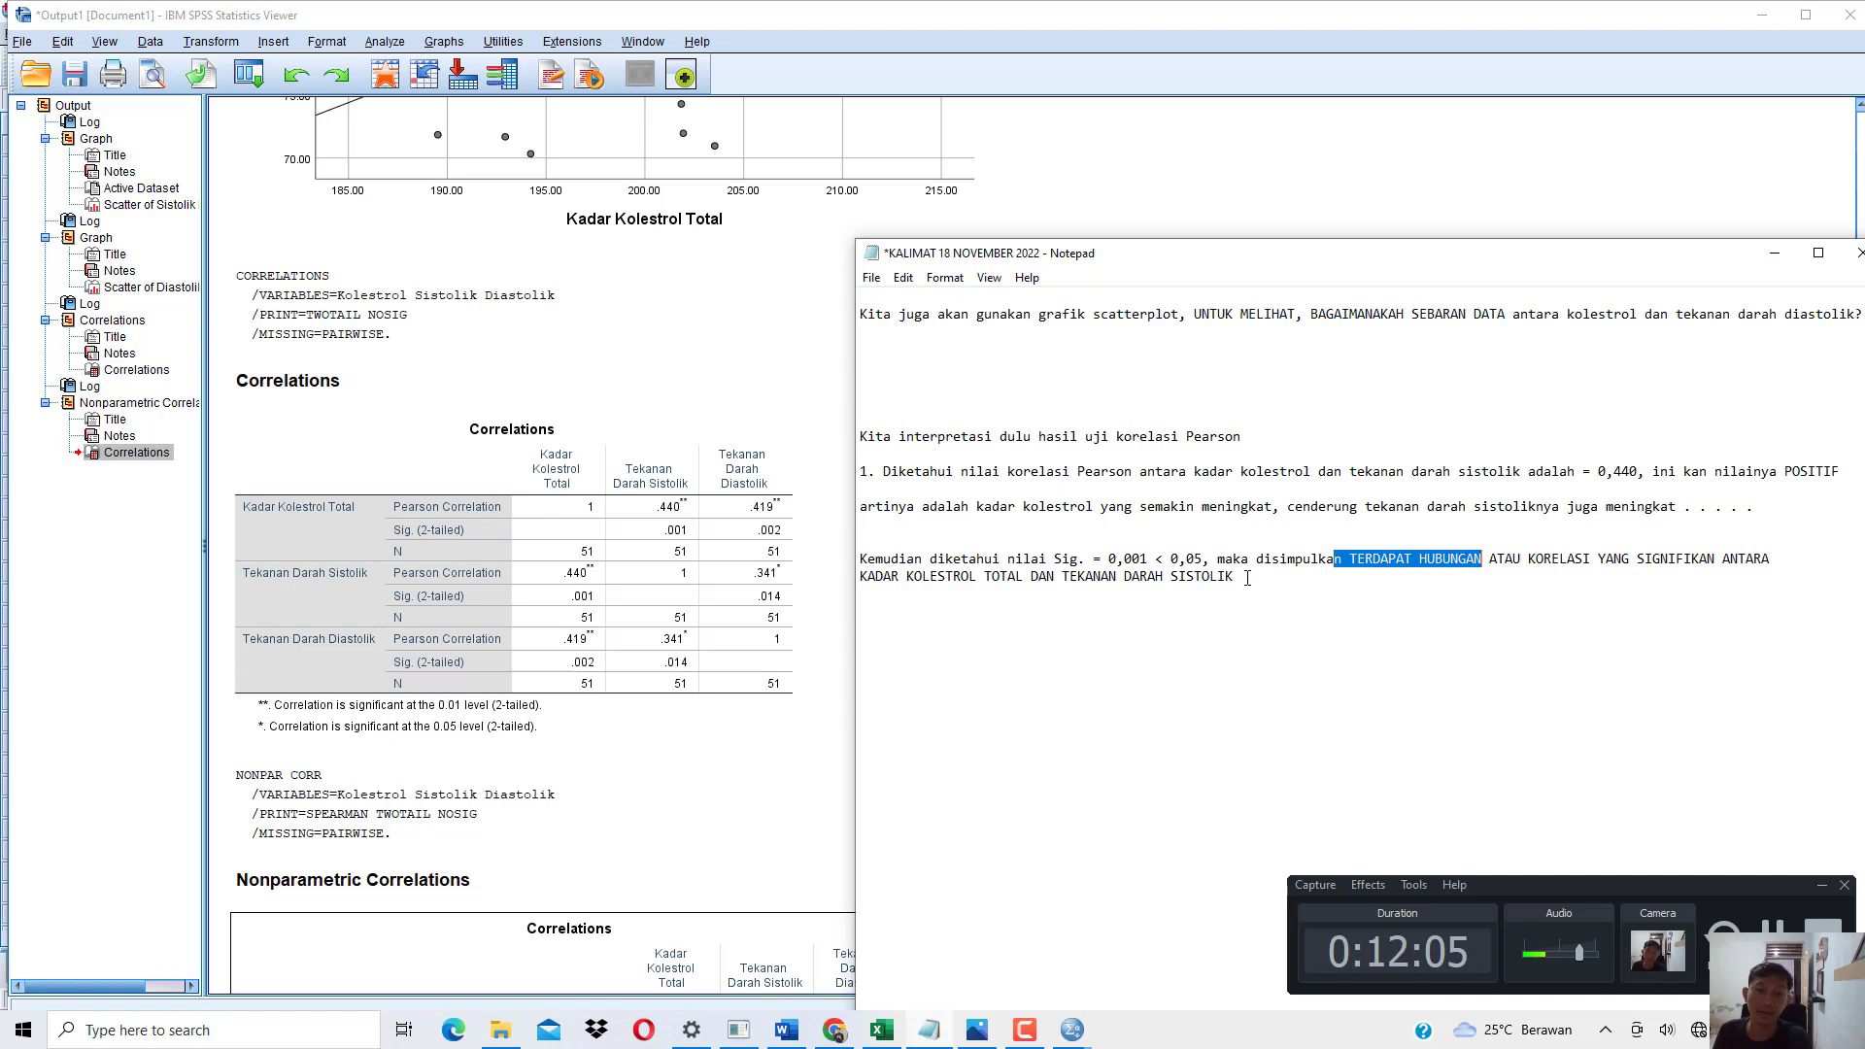
Duplicate the whole item 1 interpretation below itself and number the copy 2.
{"action": "left_click", "coordinate": [1252, 611]}
{"action": "key", "text": "Return"}
{"action": "type", "text": "2"}
{"action": "left_click_drag", "start_coordinate": [1236, 577], "coordinate": [862, 475]}
{"action": "key", "text": "ctrl+c"}
{"action": "left_click", "coordinate": [868, 669]}
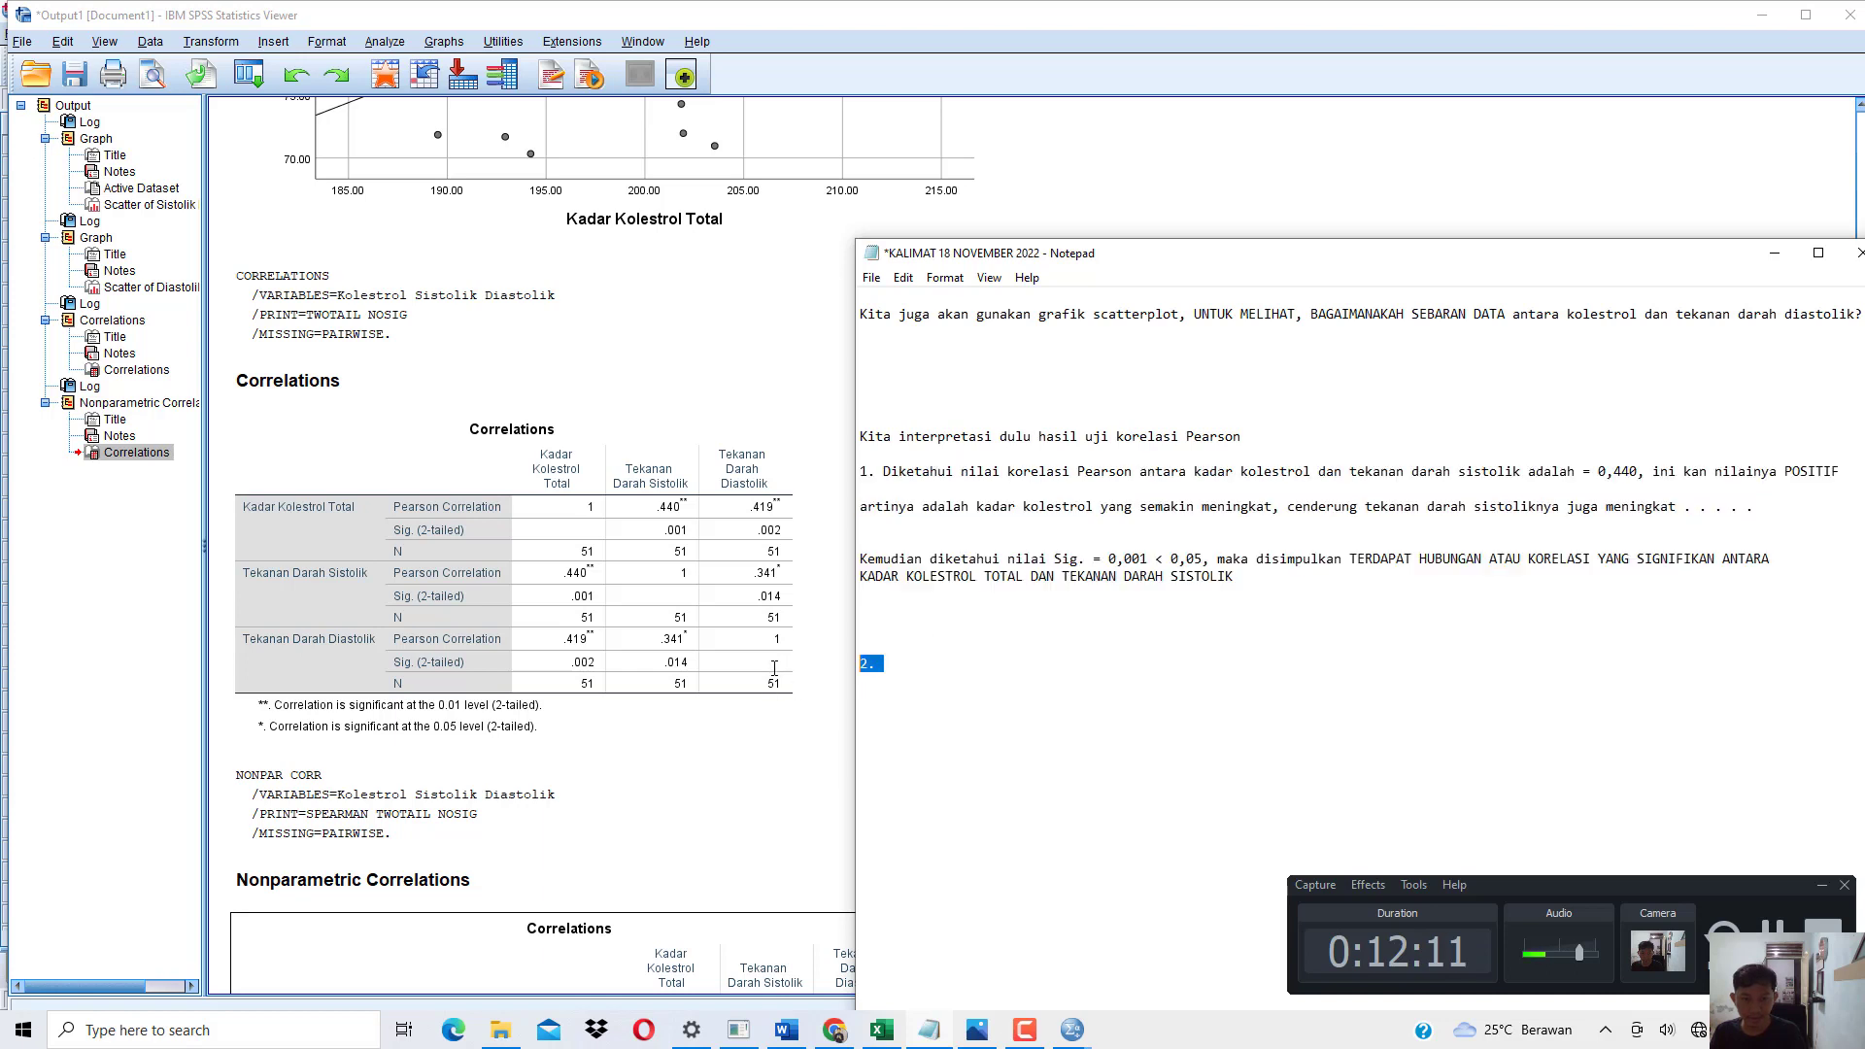
{"action": "key", "text": "ctrl+v"}
{"action": "double_click", "coordinate": [866, 664]}
{"action": "type", "text": "2"}
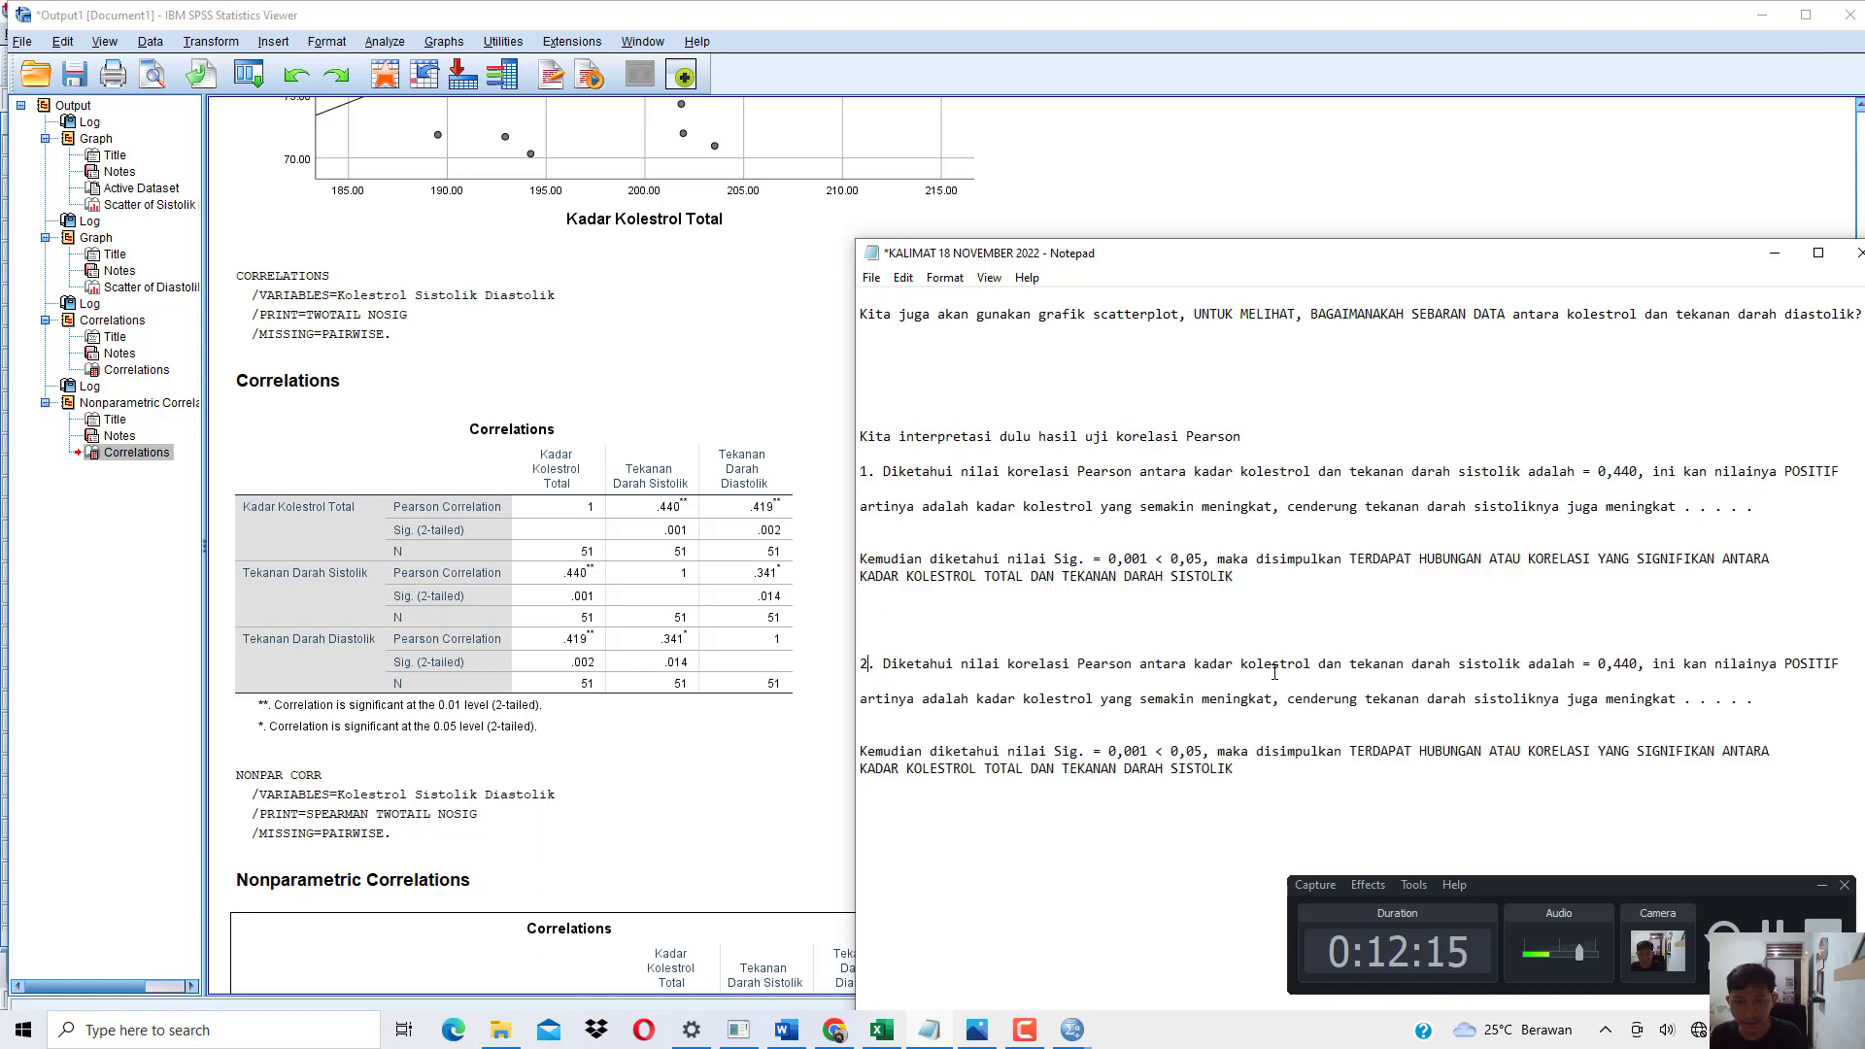
Replace "sistolik" with "diastolik" in the first line of item 2.
{"action": "left_click", "coordinate": [1520, 667]}
{"action": "key", "text": "BackSpace"}
{"action": "key", "text": "BackSpace"}
{"action": "key", "text": "BackSpace"}
{"action": "key", "text": "BackSpace"}
{"action": "key", "text": "BackSpace"}
{"action": "key", "text": "BackSpace"}
{"action": "key", "text": "BackSpace"}
{"action": "key", "text": "BackSpace"}
{"action": "type", "text": "diastolik"}
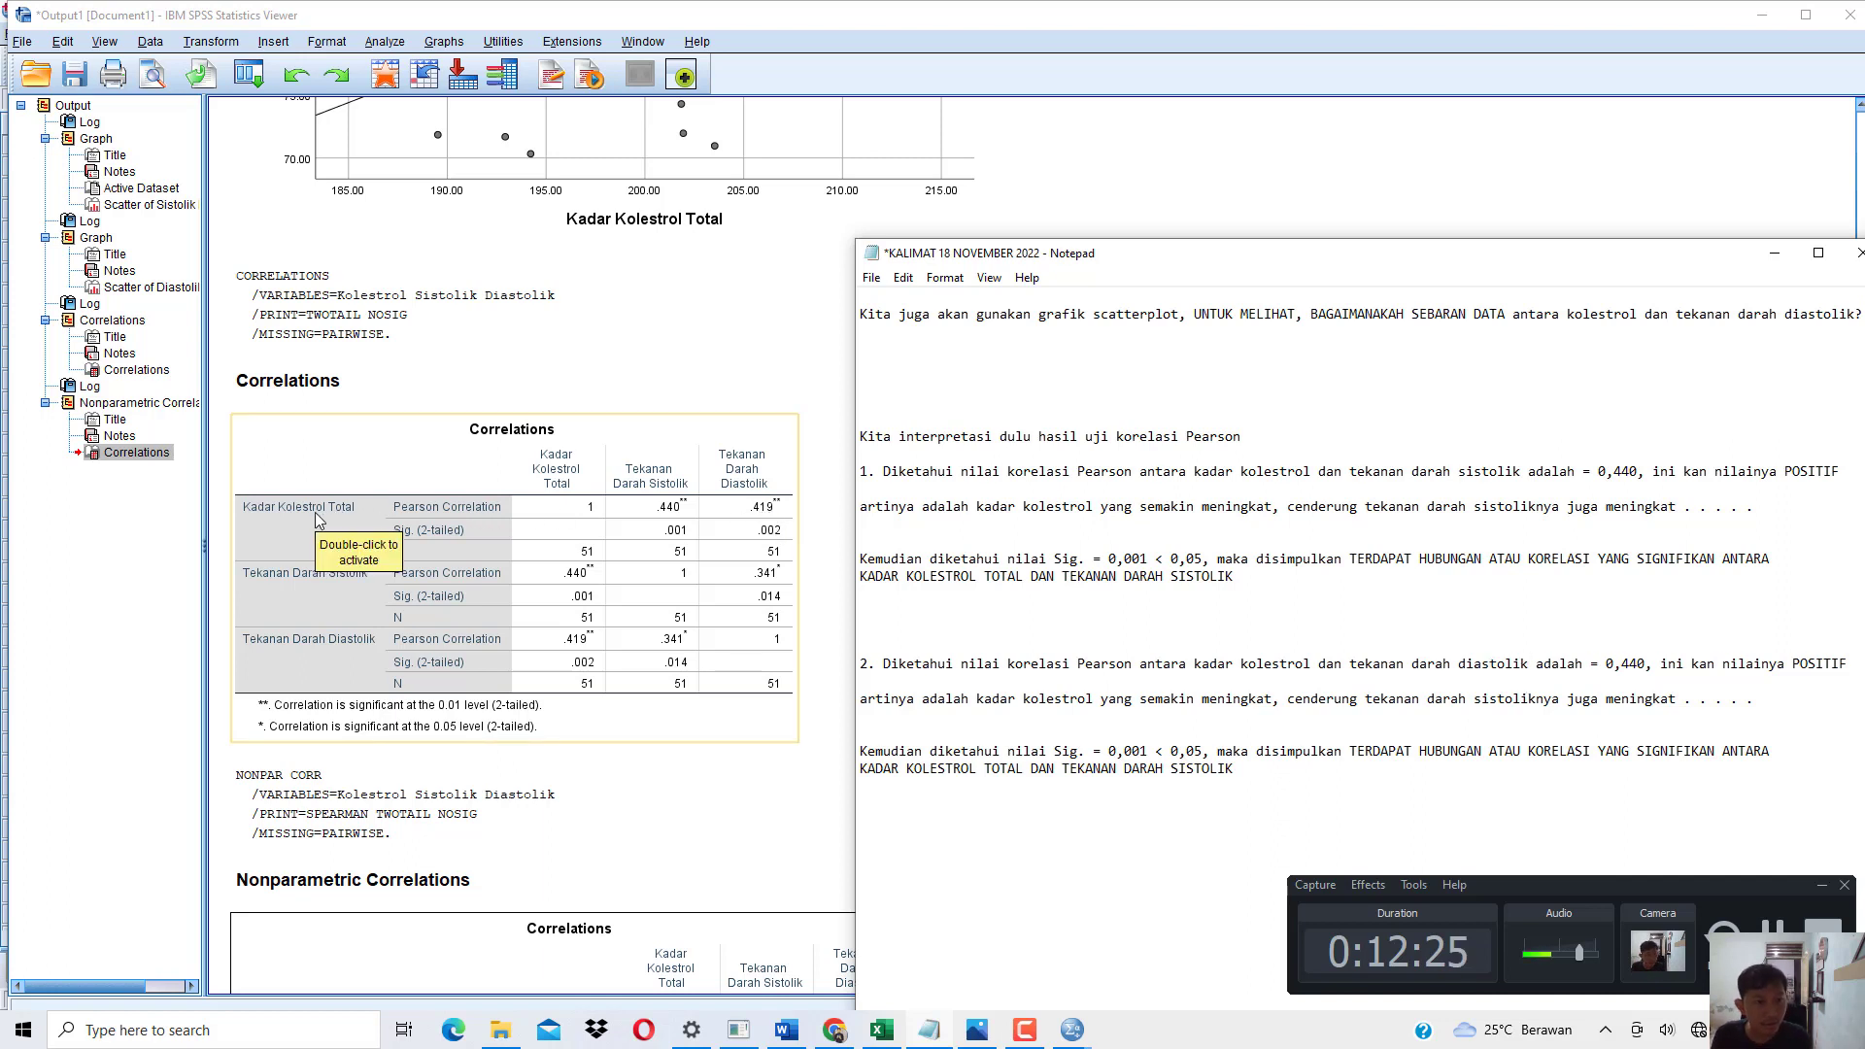
Set the Pearson correlation value in item 2 to 0,419.
{"action": "left_click", "coordinate": [1650, 662]}
{"action": "key", "text": "BackSpace"}
{"action": "key", "text": "BackSpace"}
{"action": "type", "text": "19"}
Replace "sistoliknya" with "diastoliknya" in the second line of item 2.
{"action": "key", "text": "ctrl+Right"}
{"action": "key", "text": "ctrl+Right"}
{"action": "key", "text": "ctrl+Right"}
{"action": "key", "text": "ctrl+Right"}
{"action": "key", "text": "ctrl+Right"}
{"action": "key", "text": "Right"}
{"action": "key", "text": "Right"}
{"action": "key", "text": "Right"}
{"action": "key", "text": "Right"}
{"action": "key", "text": "Right"}
{"action": "key", "text": "Right"}
{"action": "key", "text": "Right"}
{"action": "key", "text": "Right"}
{"action": "key", "text": "Right"}
{"action": "key", "text": "Right"}
{"action": "key", "text": "Right"}
{"action": "key", "text": "Right"}
{"action": "key", "text": "Right"}
{"action": "key", "text": "Right"}
{"action": "key", "text": "Right"}
{"action": "key", "text": "Right"}
{"action": "key", "text": "Right"}
{"action": "key", "text": "Right"}
{"action": "key", "text": "Right"}
{"action": "key", "text": "Right"}
{"action": "key", "text": "Right"}
{"action": "key", "text": "Right"}
{"action": "key", "text": "Right"}
{"action": "key", "text": "Right"}
{"action": "key", "text": "Right"}
{"action": "key", "text": "Right"}
{"action": "key", "text": "Right"}
{"action": "key", "text": "Right"}
{"action": "key", "text": "Right"}
{"action": "key", "text": "Right"}
{"action": "key", "text": "Right"}
{"action": "key", "text": "Right"}
{"action": "key", "text": "Right"}
{"action": "key", "text": "Right"}
{"action": "key", "text": "Right"}
{"action": "key", "text": "Right"}
{"action": "key", "text": "Right"}
{"action": "key", "text": "Right"}
{"action": "key", "text": "Delete"}
{"action": "key", "text": "Delete"}
{"action": "key", "text": "BackSpace"}
{"action": "key", "text": "BackSpace"}
{"action": "key", "text": "BackSpace"}
{"action": "key", "text": "BackSpace"}
{"action": "key", "text": "BackSpace"}
{"action": "key", "text": "BackSpace"}
{"action": "key", "text": "BackSpace"}
{"action": "key", "text": "BackSpace"}
{"action": "key", "text": "BackSpace"}
{"action": "type", "text": "diastoliknya"}
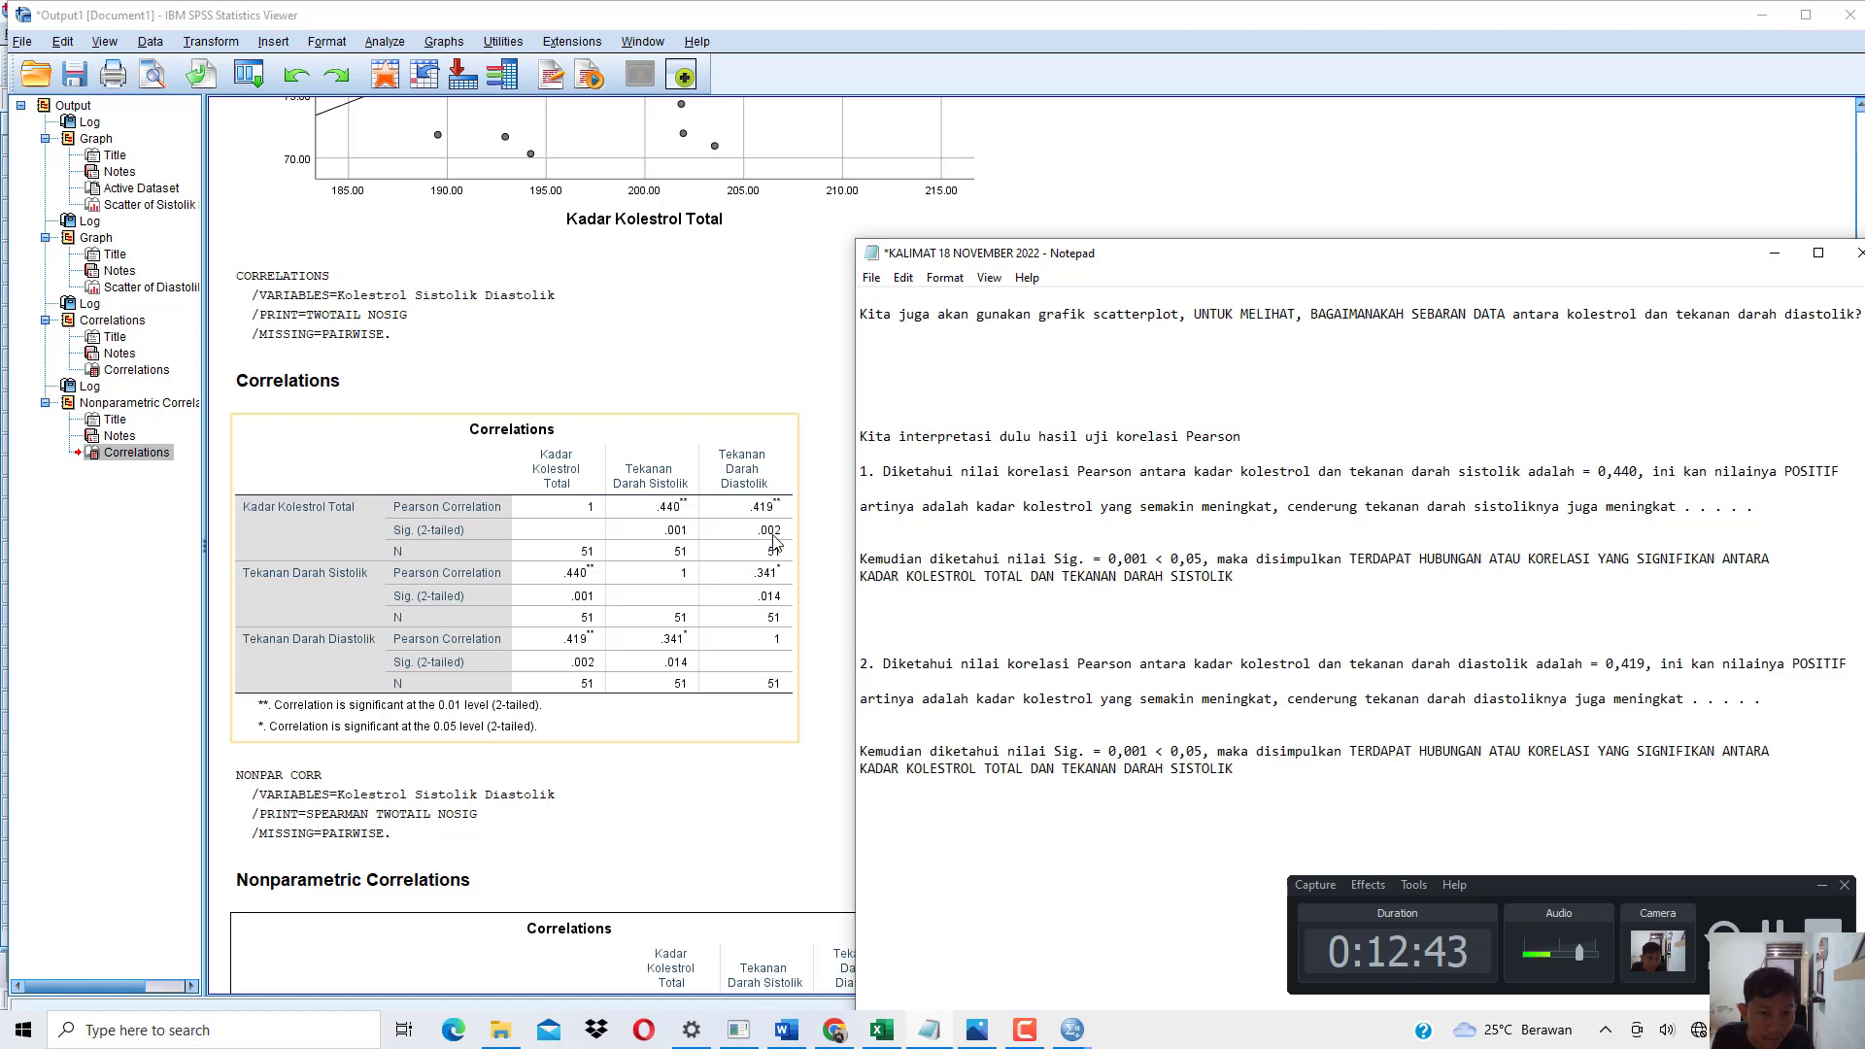
Set the Sig. value in item 2's significance sentence to 0,002.
{"action": "left_click", "coordinate": [1144, 750]}
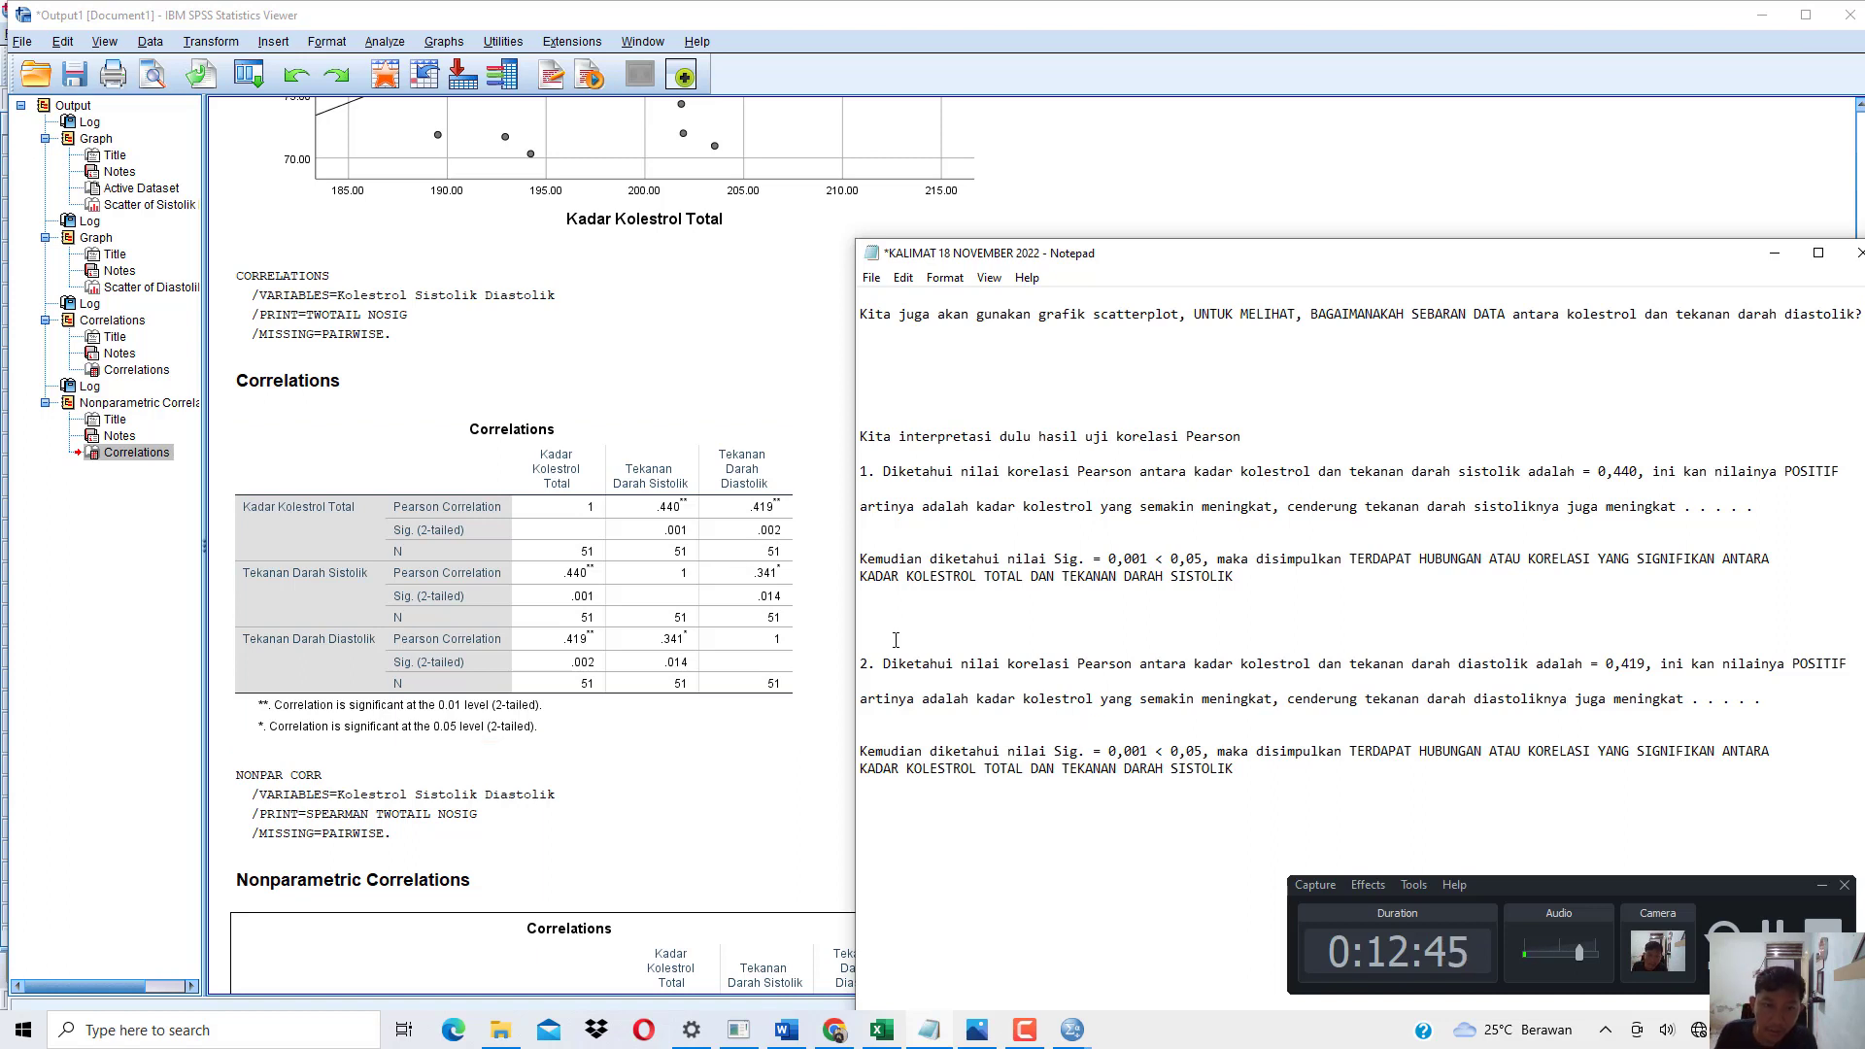
{"action": "key", "text": "BackSpace"}
{"action": "type", "text": "2"}
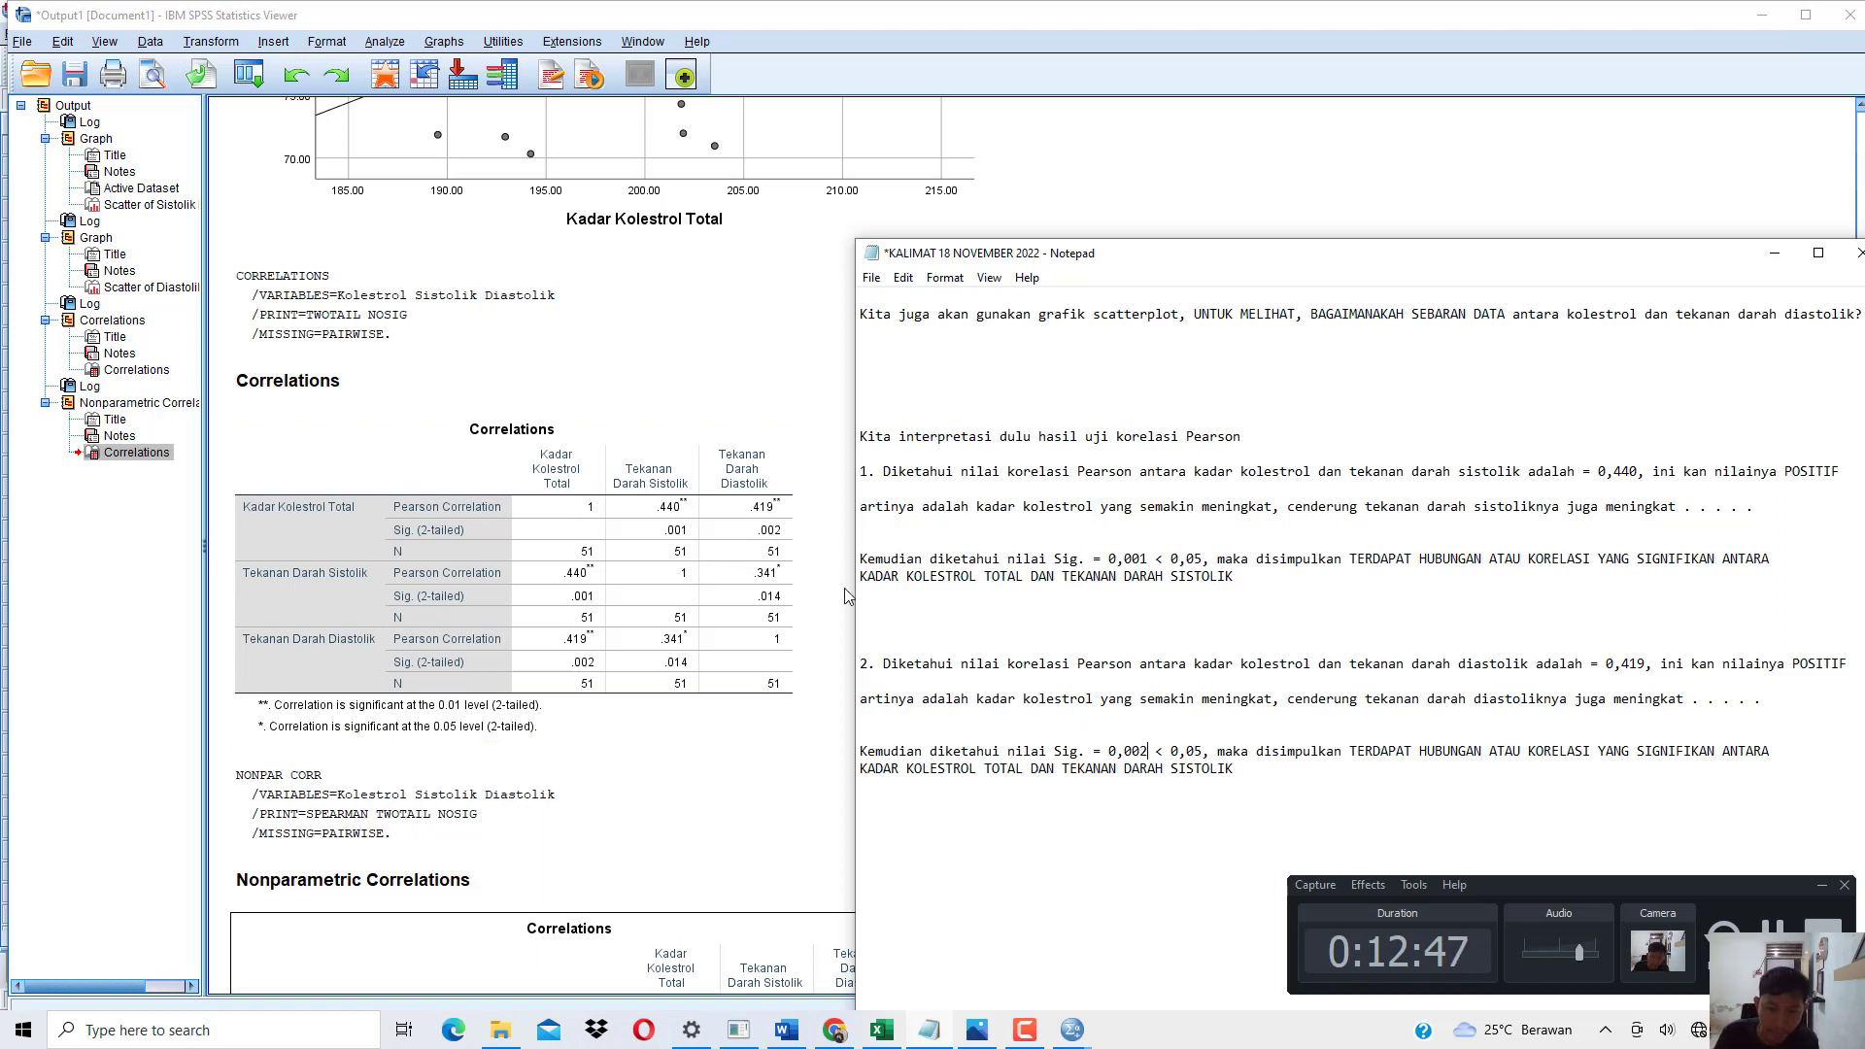
{"action": "left_click_drag", "start_coordinate": [1124, 751], "coordinate": [1179, 751]}
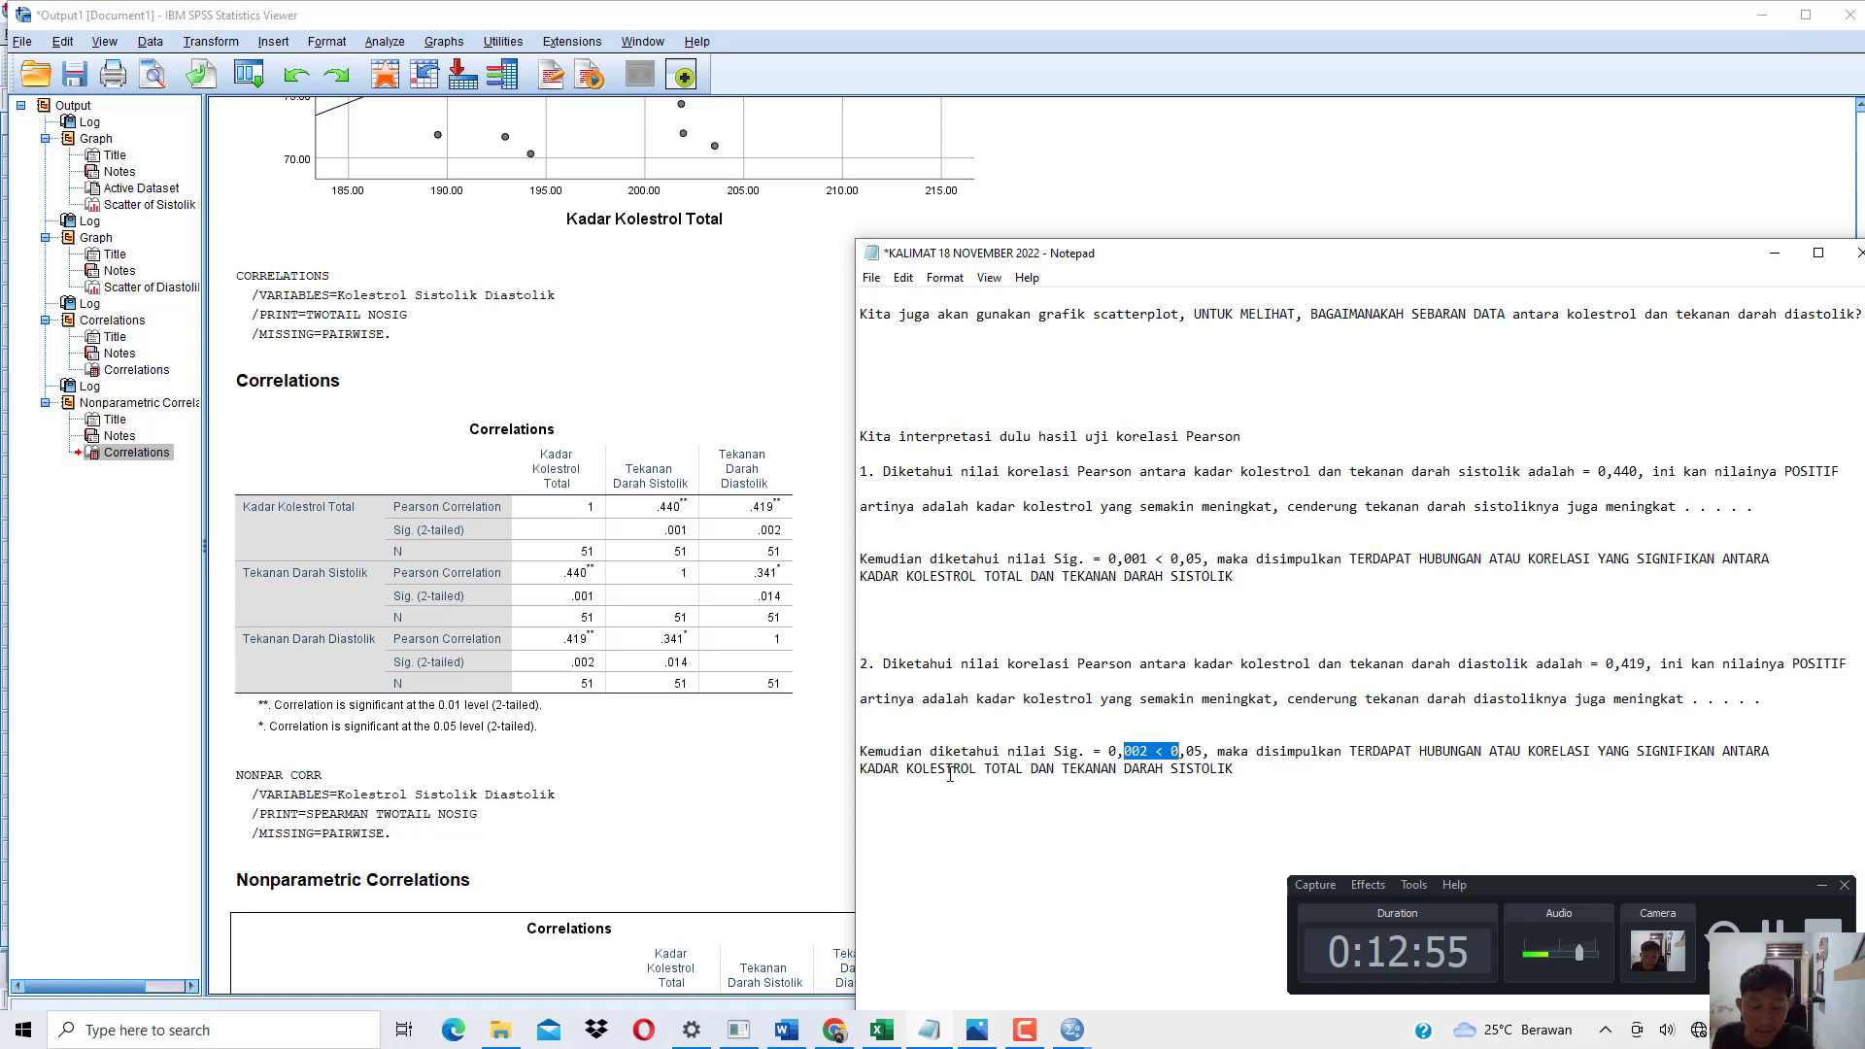
Replace "SISTOLIK" with "DIASTOLIK" at the end of item 2's conclusion.
{"action": "left_click", "coordinate": [981, 778]}
{"action": "left_click", "coordinate": [1244, 771]}
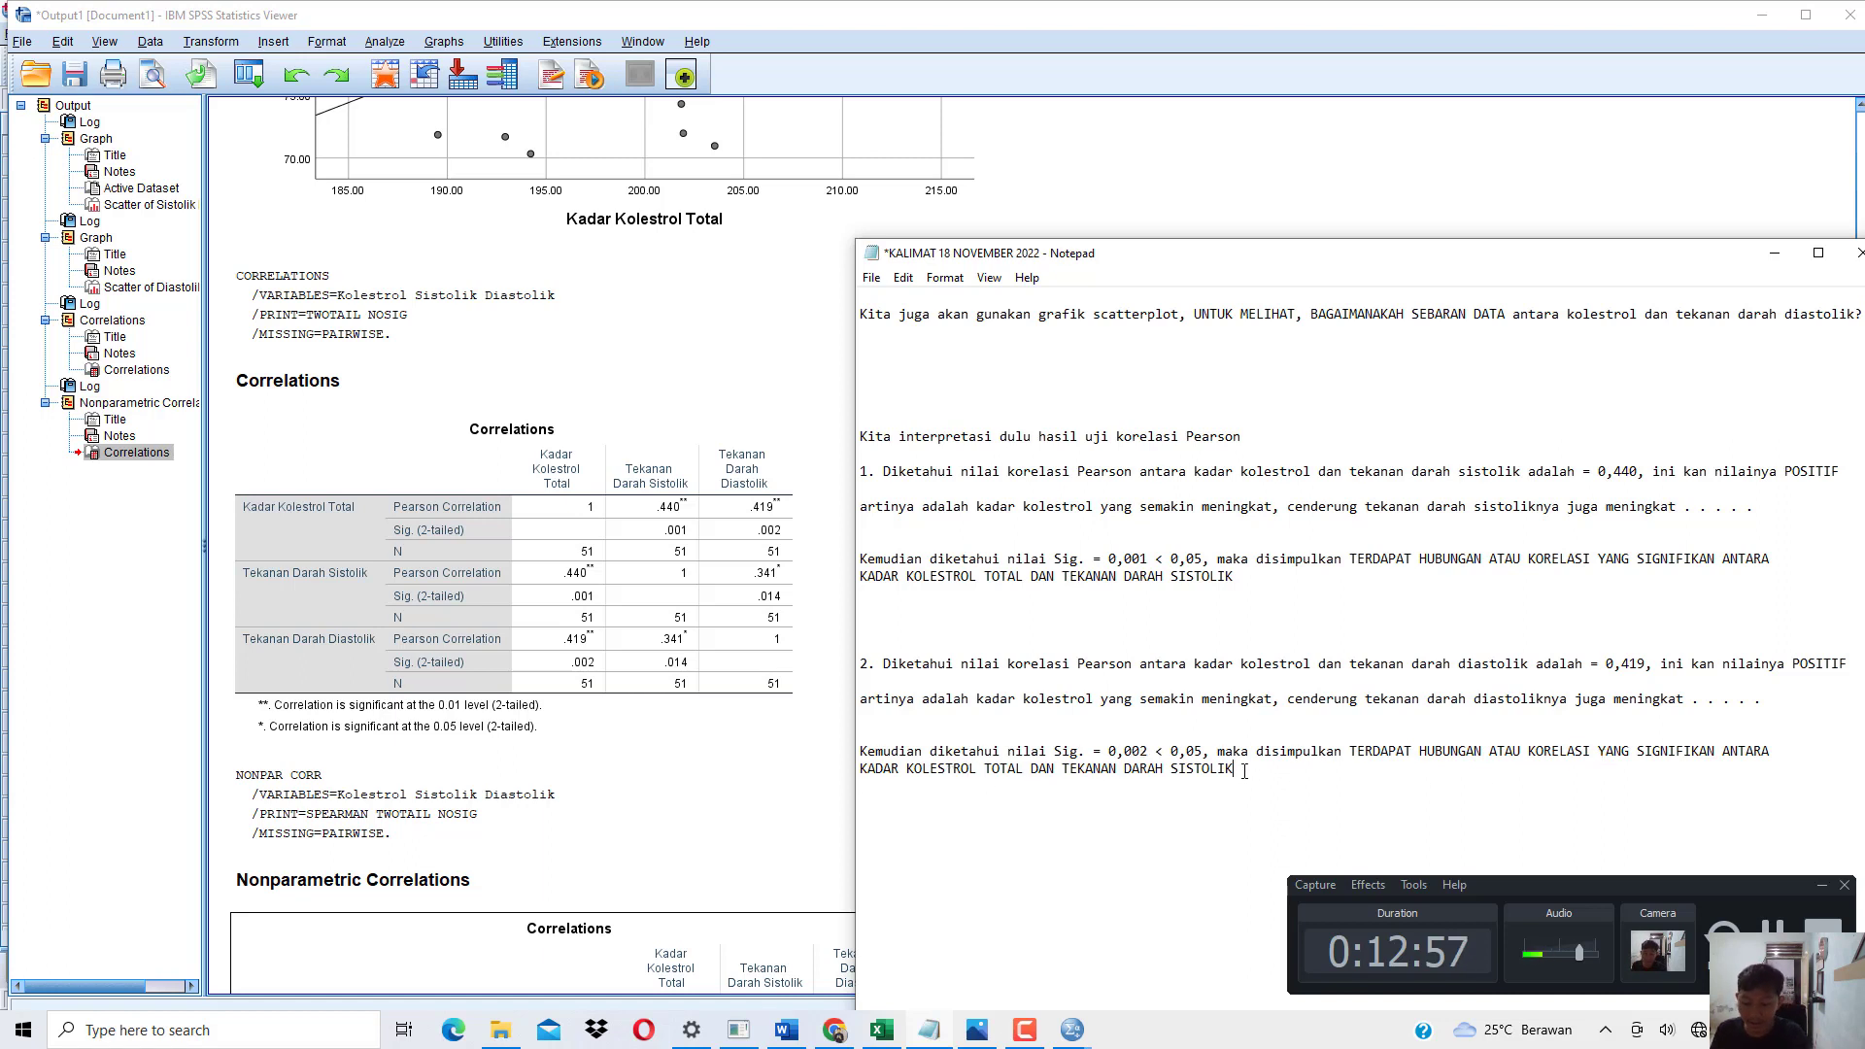
{"action": "key", "text": "BackSpace"}
{"action": "key", "text": "BackSpace"}
{"action": "key", "text": "BackSpace"}
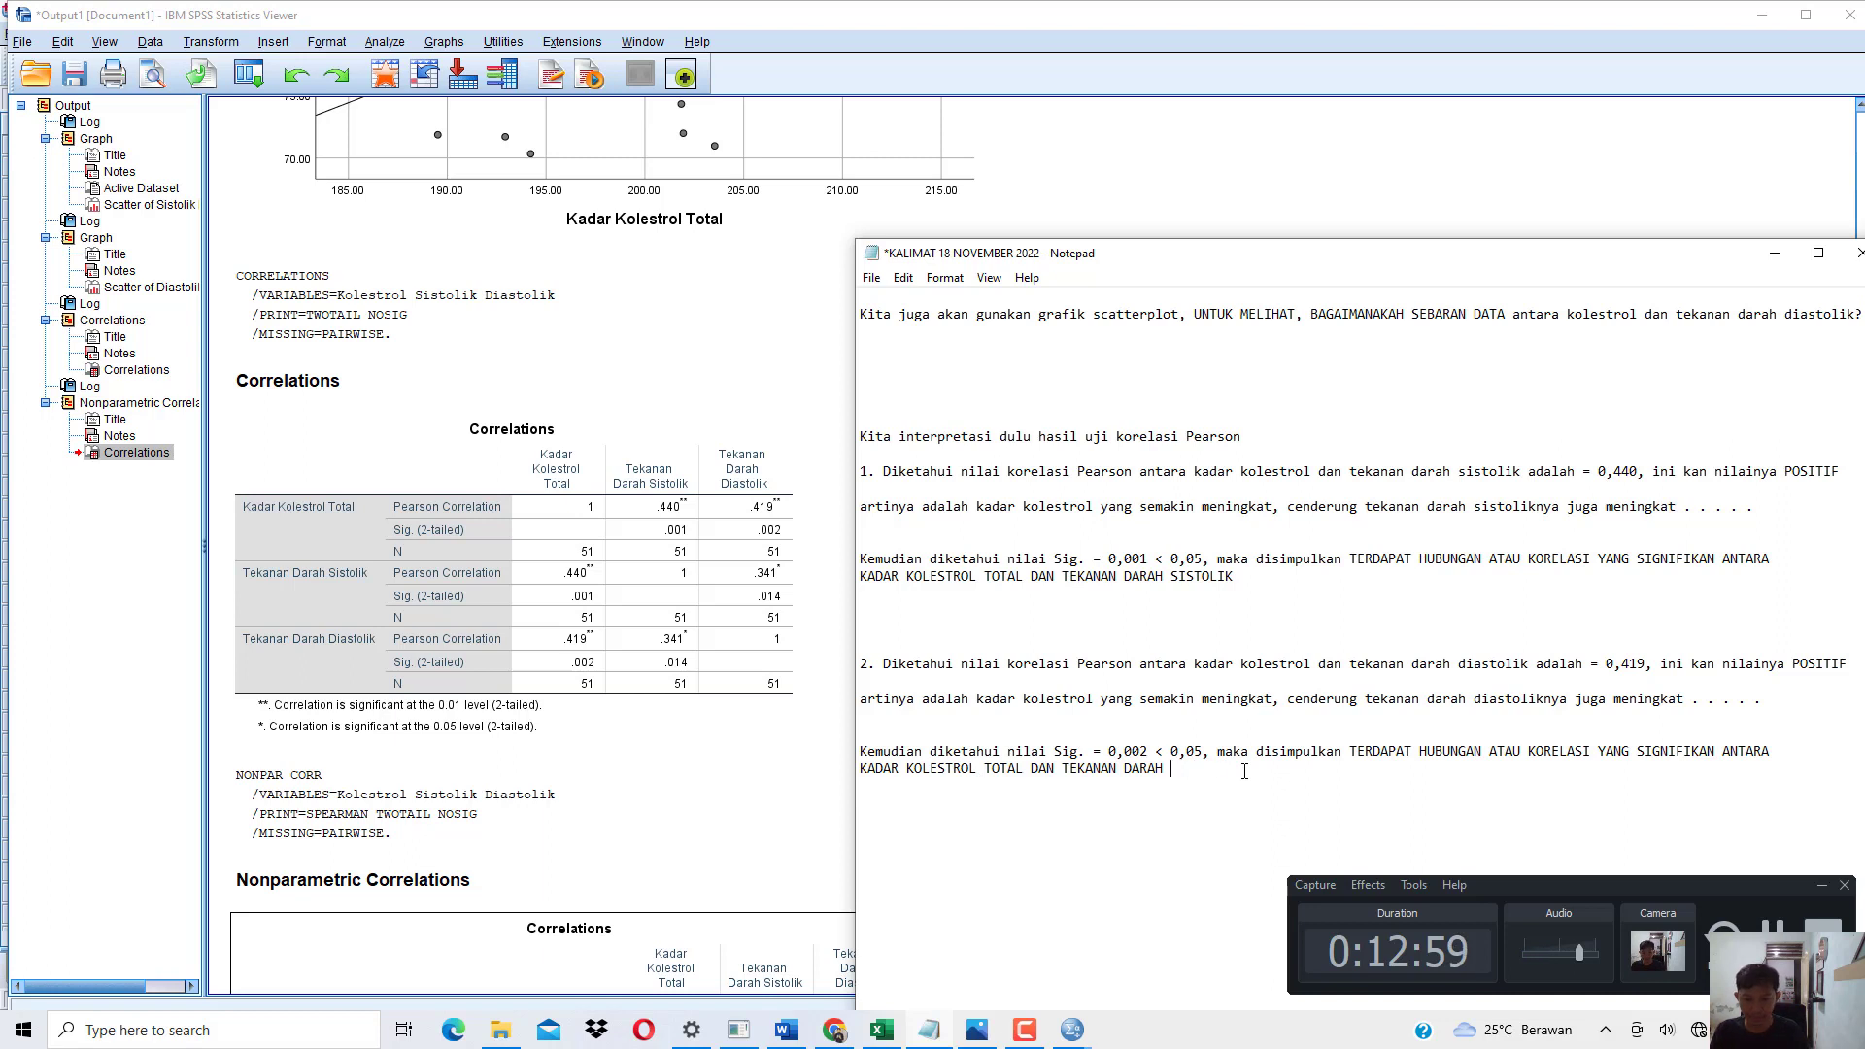
{"action": "type", "text": "DIASTOLIK"}
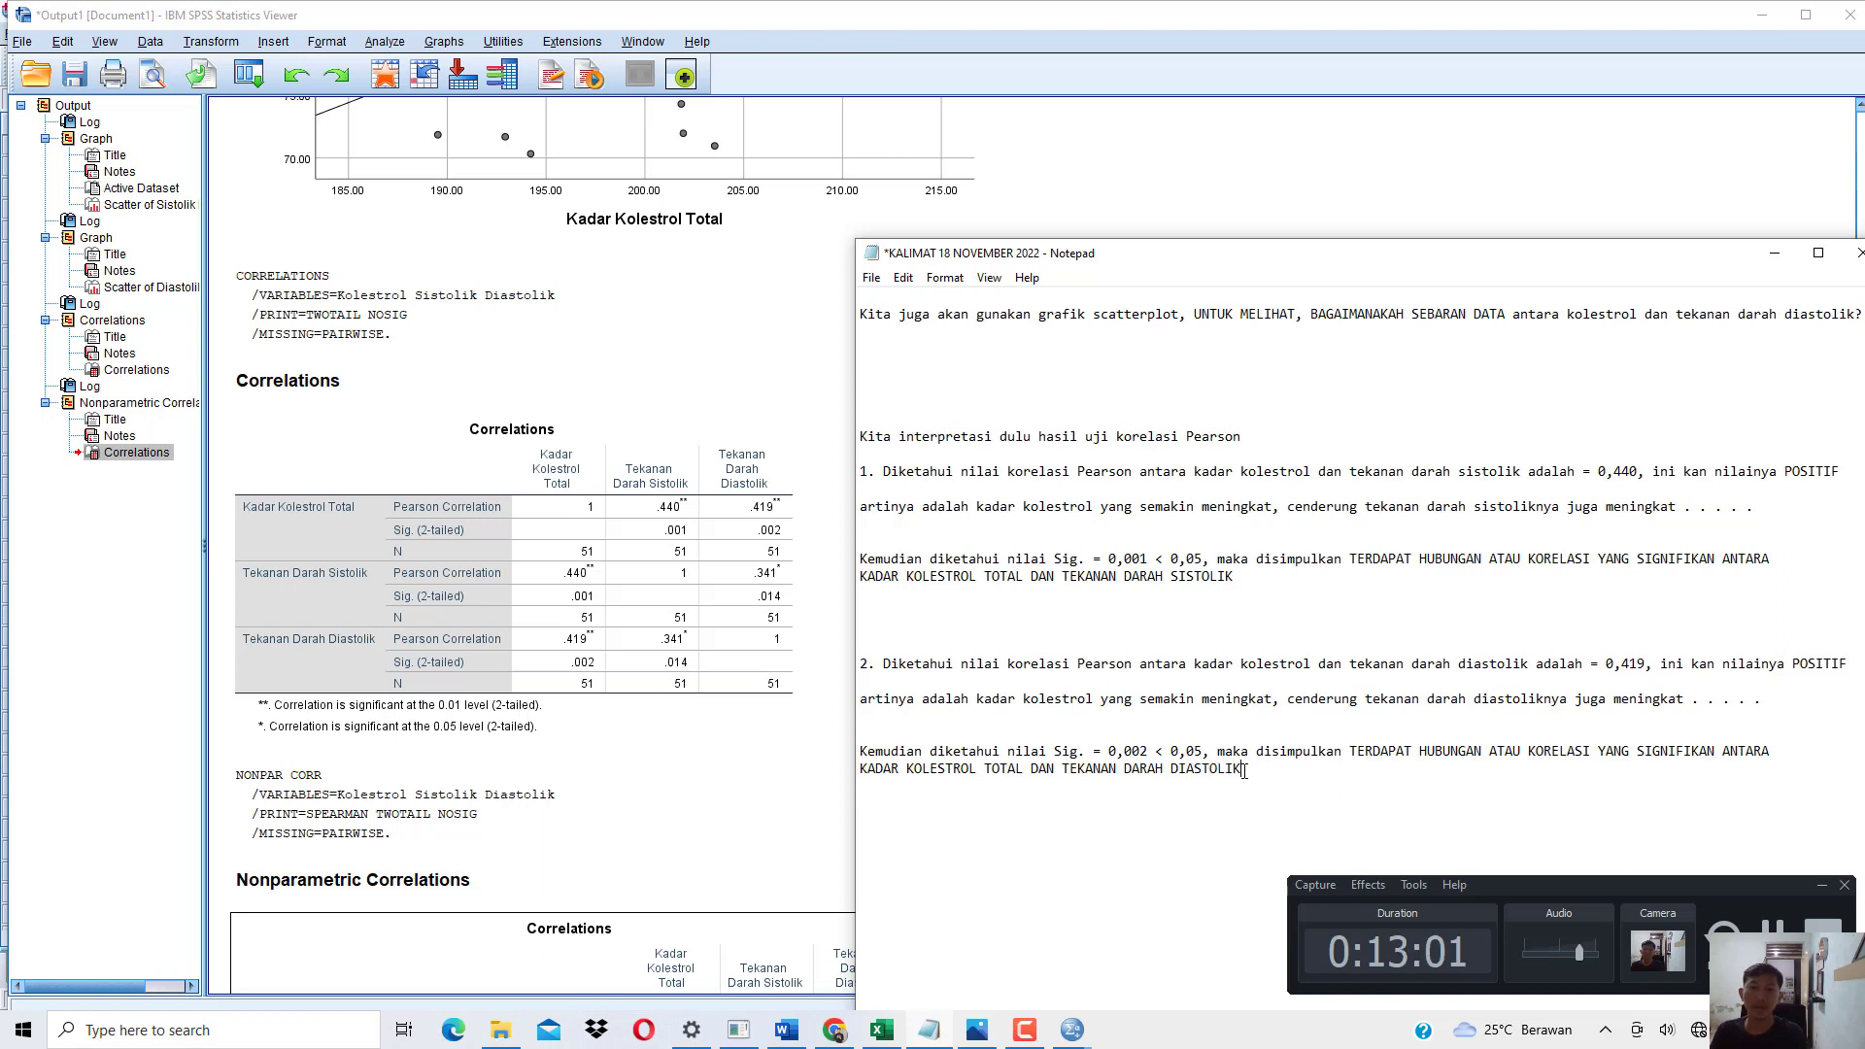
Save the notes file with the completed Pearson interpretation.
{"action": "left_click_drag", "start_coordinate": [1293, 422], "coordinate": [987, 453]}
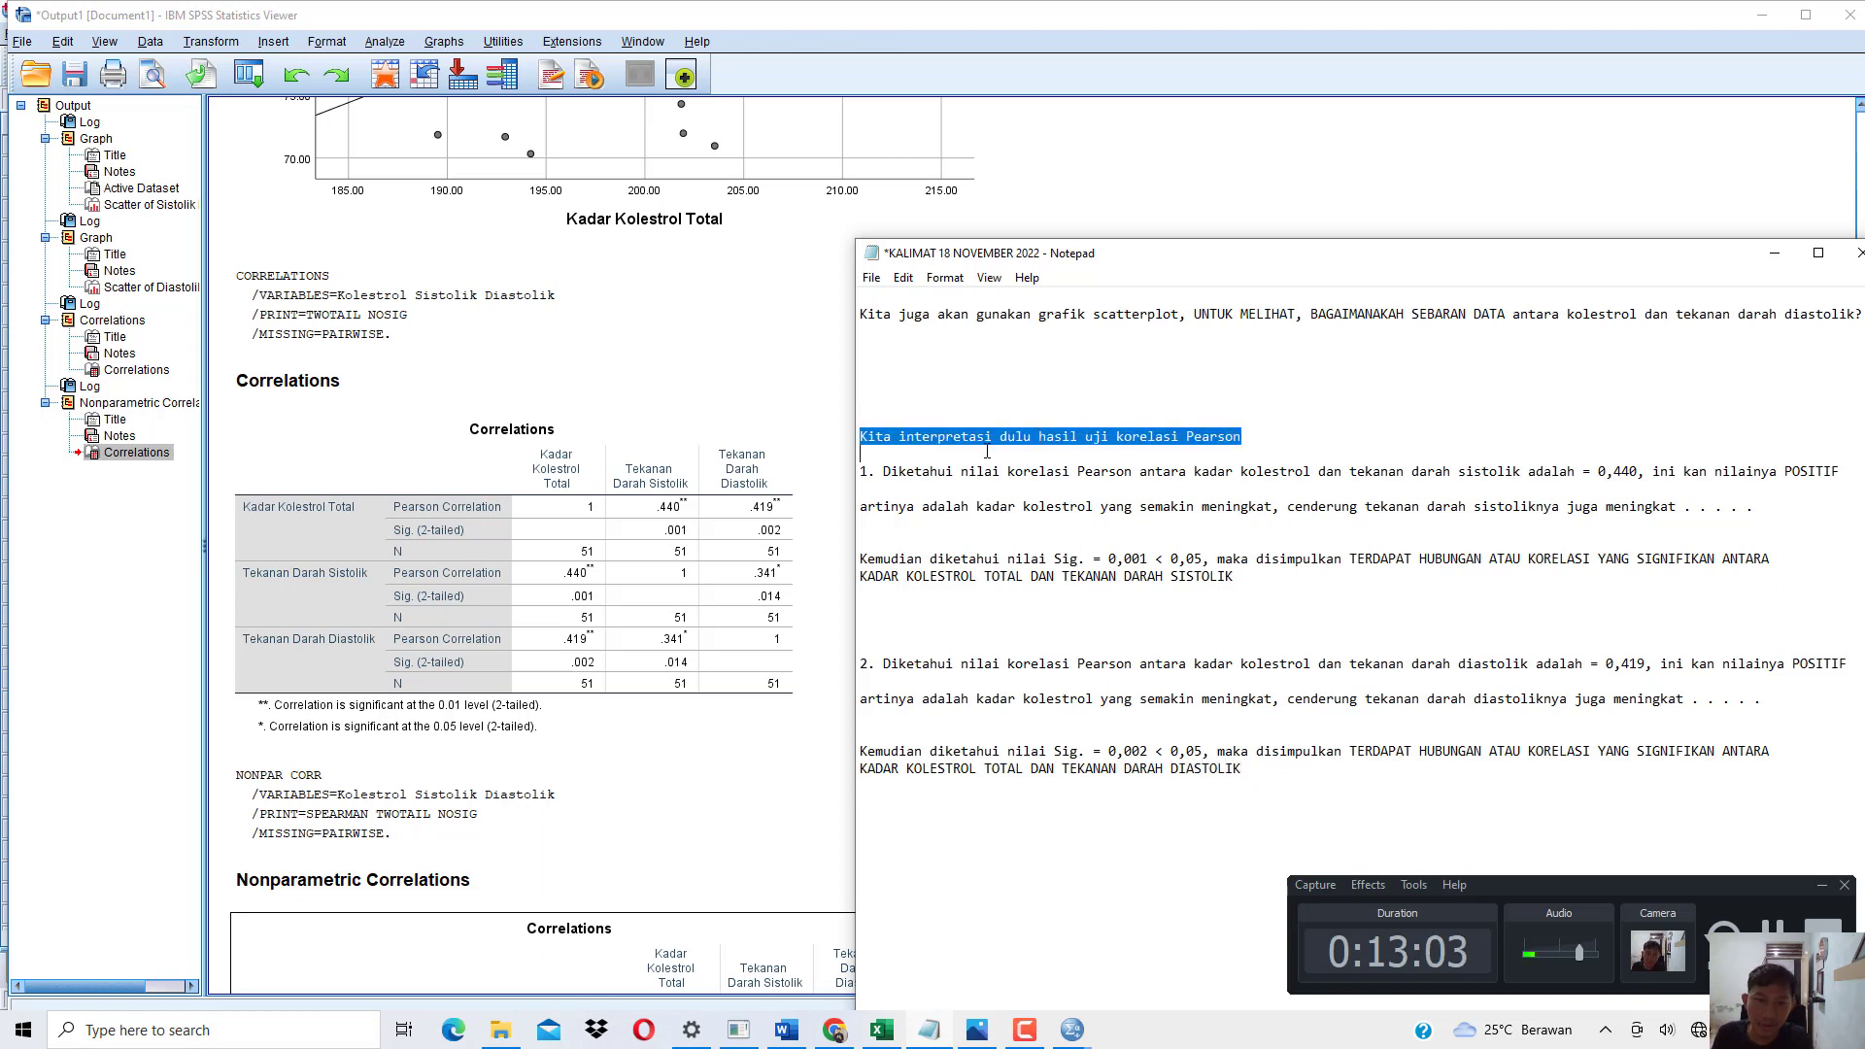
{"action": "left_click", "coordinate": [1058, 471]}
{"action": "key", "text": "ctrl+s"}
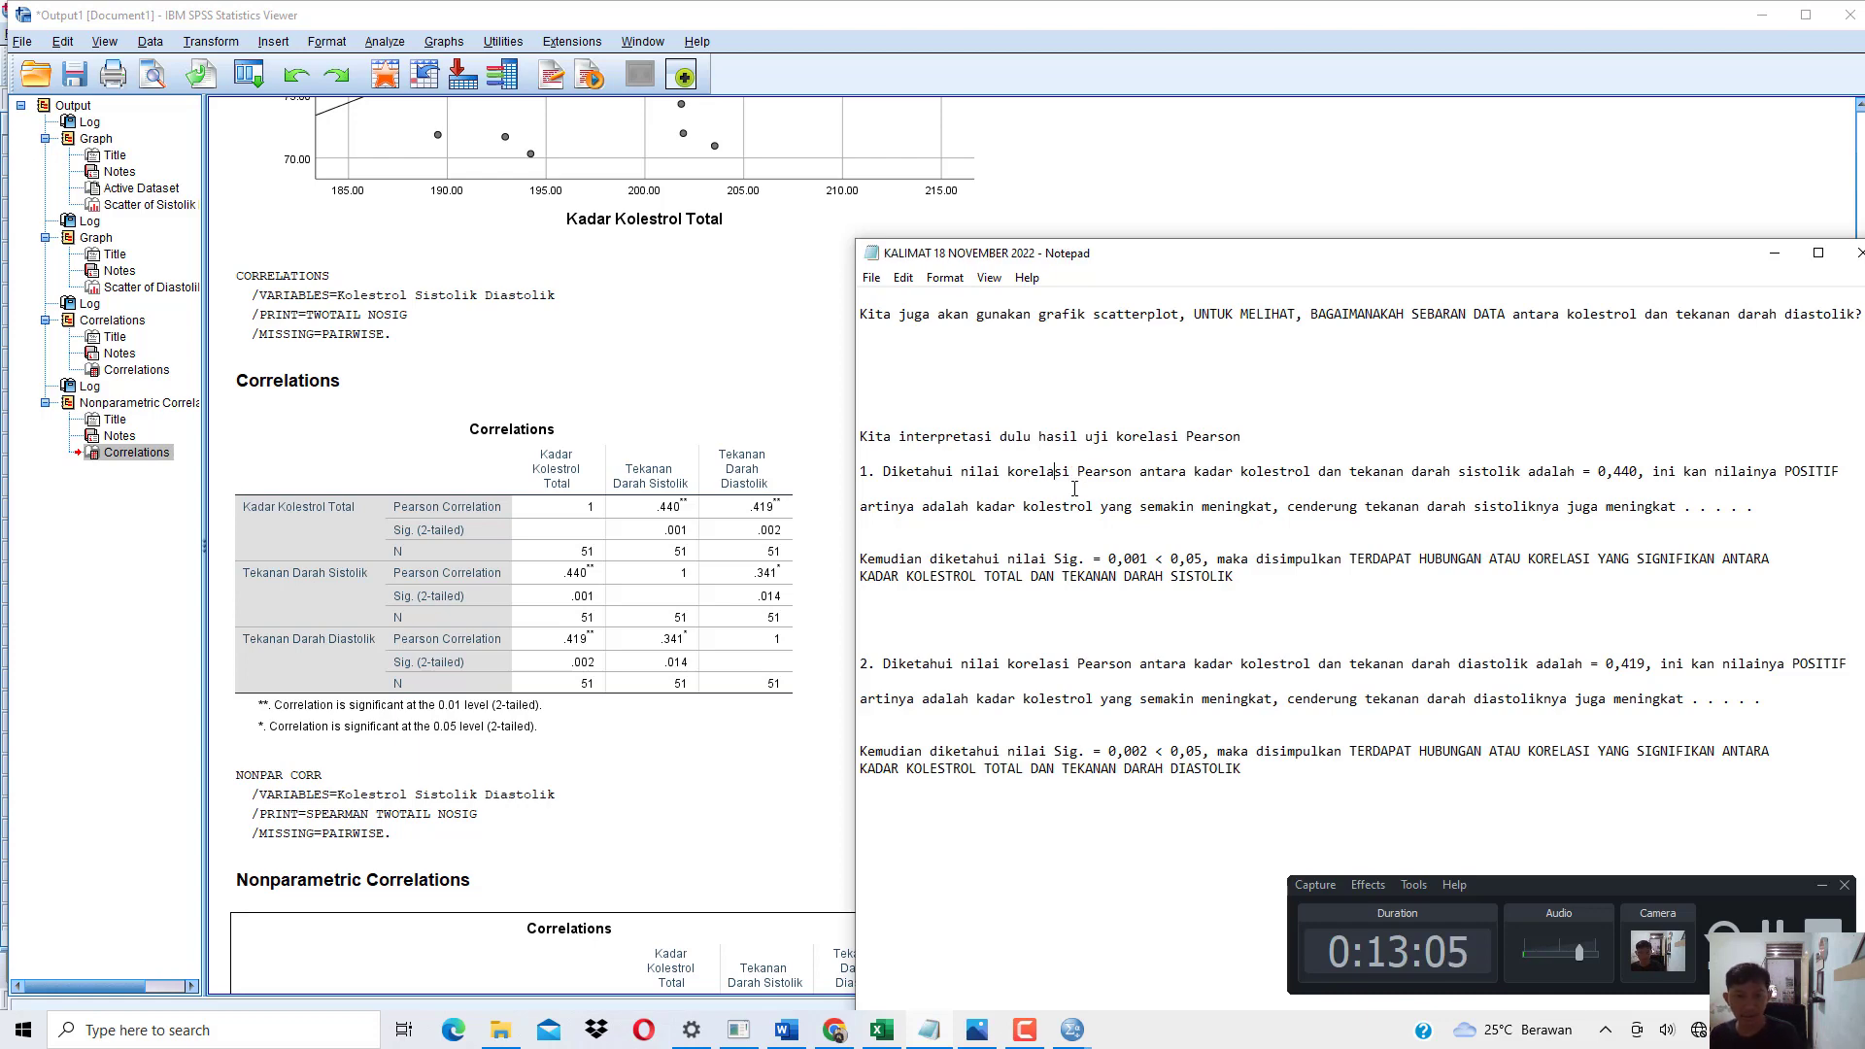
Duplicate the Pearson heading and item 1 below item 2, and replace "Pearson" with "Spearman" in the copied heading.
{"action": "left_click_drag", "start_coordinate": [1037, 619], "coordinate": [861, 437]}
{"action": "key", "text": "ctrl+c"}
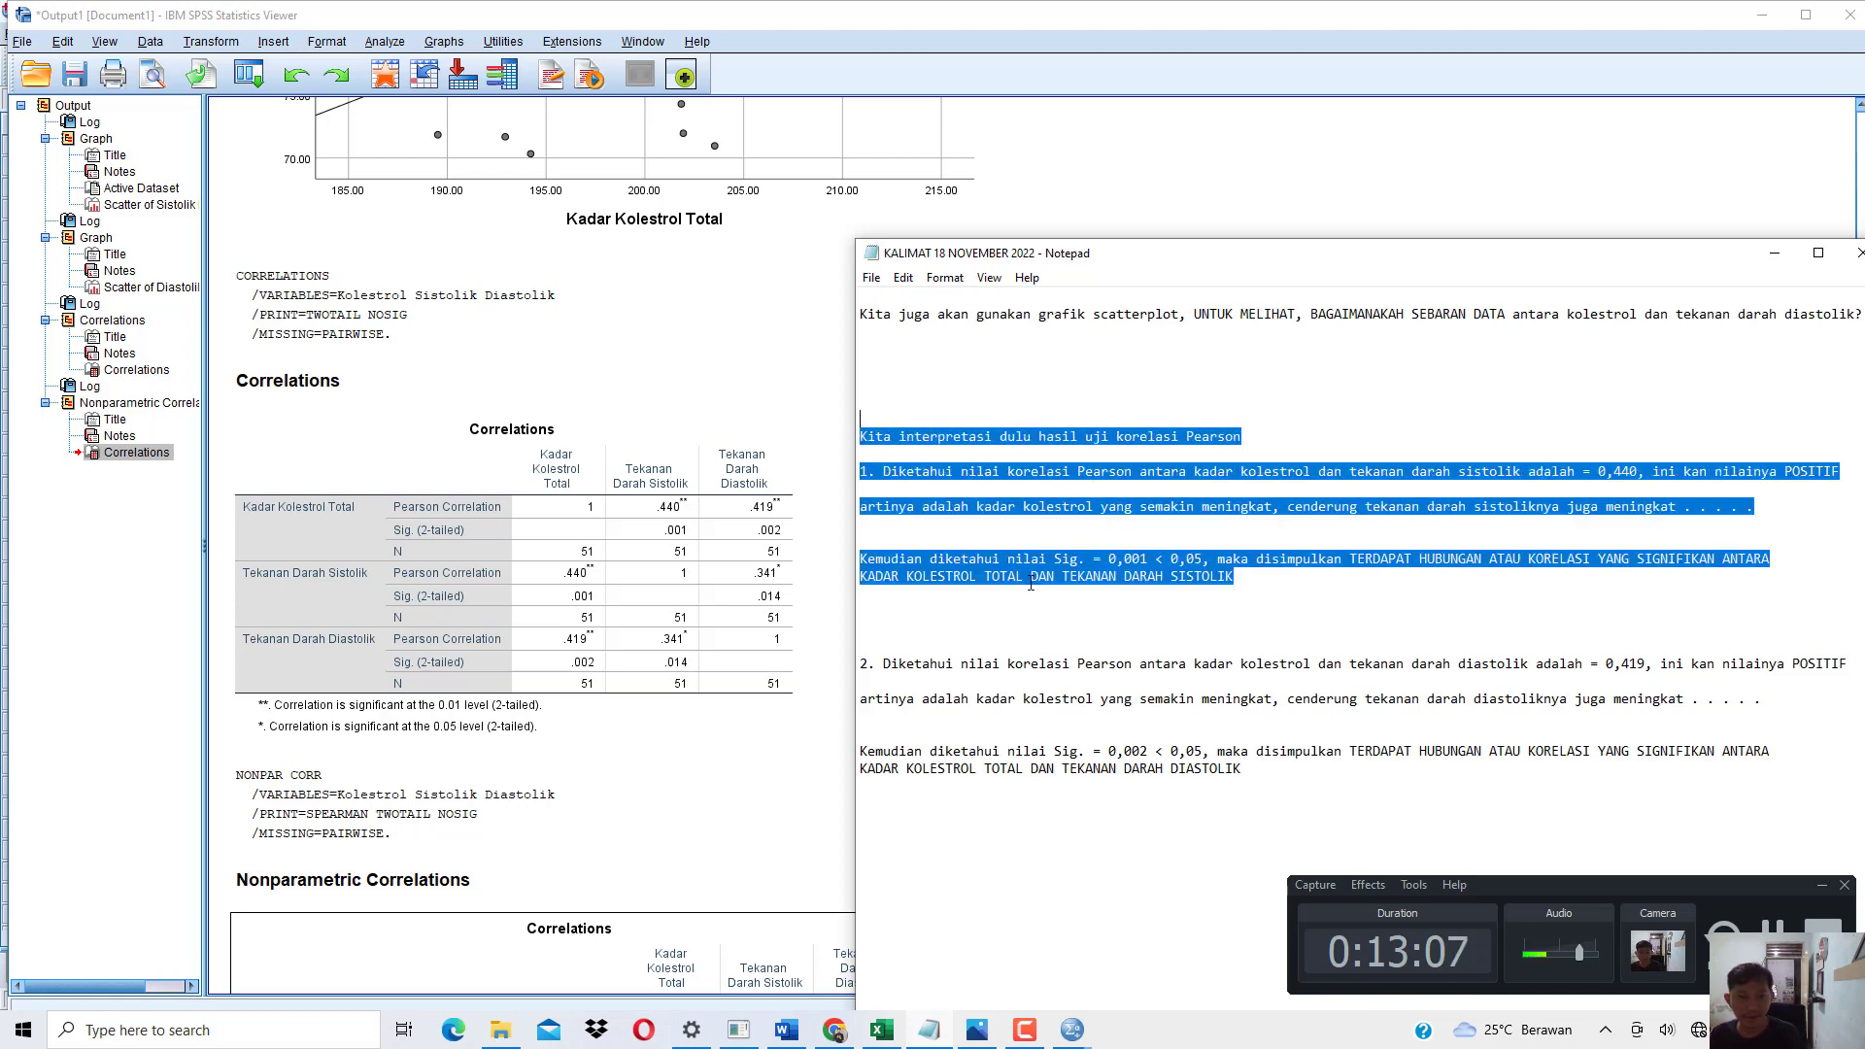
{"action": "scroll", "coordinate": [1011, 583], "scroll_direction": "down", "scroll_amount": 5}
{"action": "left_click", "coordinate": [1003, 628]}
{"action": "key", "text": "ctrl+v"}
{"action": "left_click_drag", "start_coordinate": [1242, 646], "coordinate": [1187, 639]}
{"action": "type", "text": "Spearman"}
Arrange the notes window above the SPSS output so the Nonparametric Correlations table and the Spearman paragraph are both in view.
{"action": "left_click", "coordinate": [538, 721]}
{"action": "scroll", "coordinate": [487, 729], "scroll_direction": "down", "scroll_amount": 5}
{"action": "left_click_drag", "start_coordinate": [1079, 255], "coordinate": [1186, 281]}
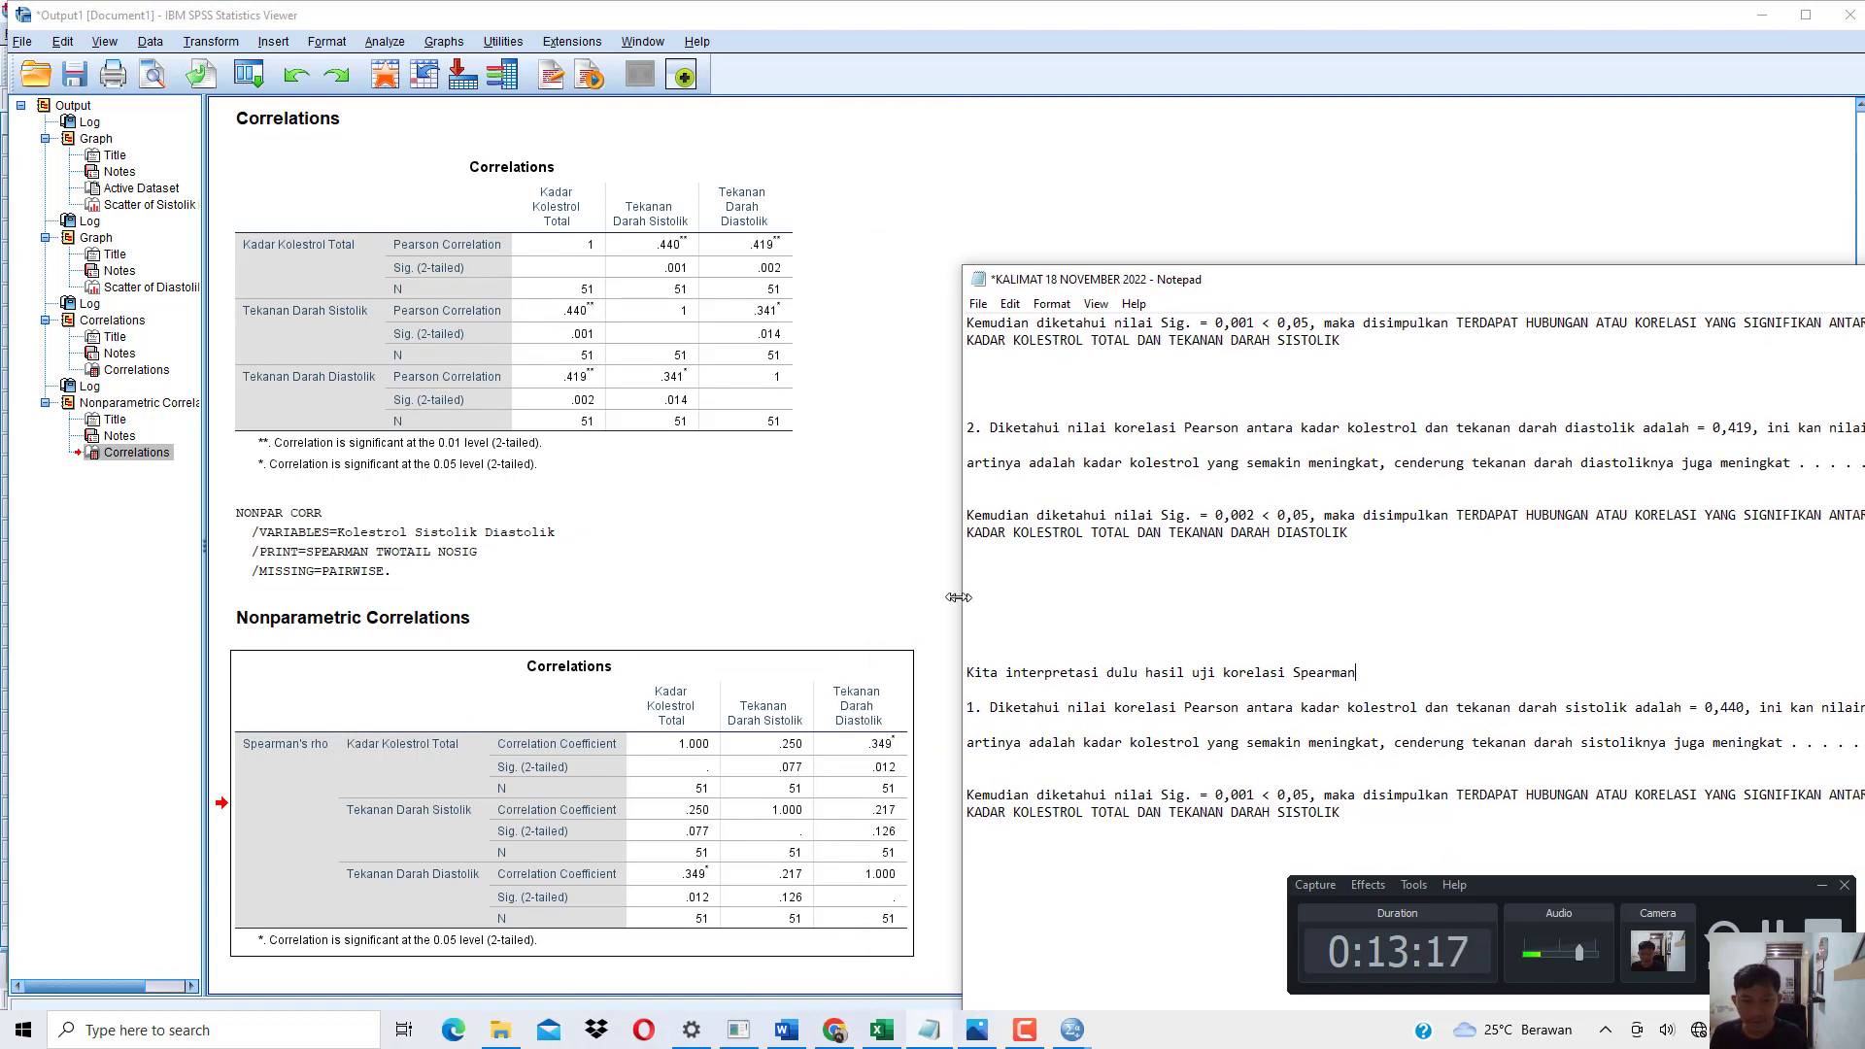
{"action": "left_click_drag", "start_coordinate": [964, 597], "coordinate": [911, 598]}
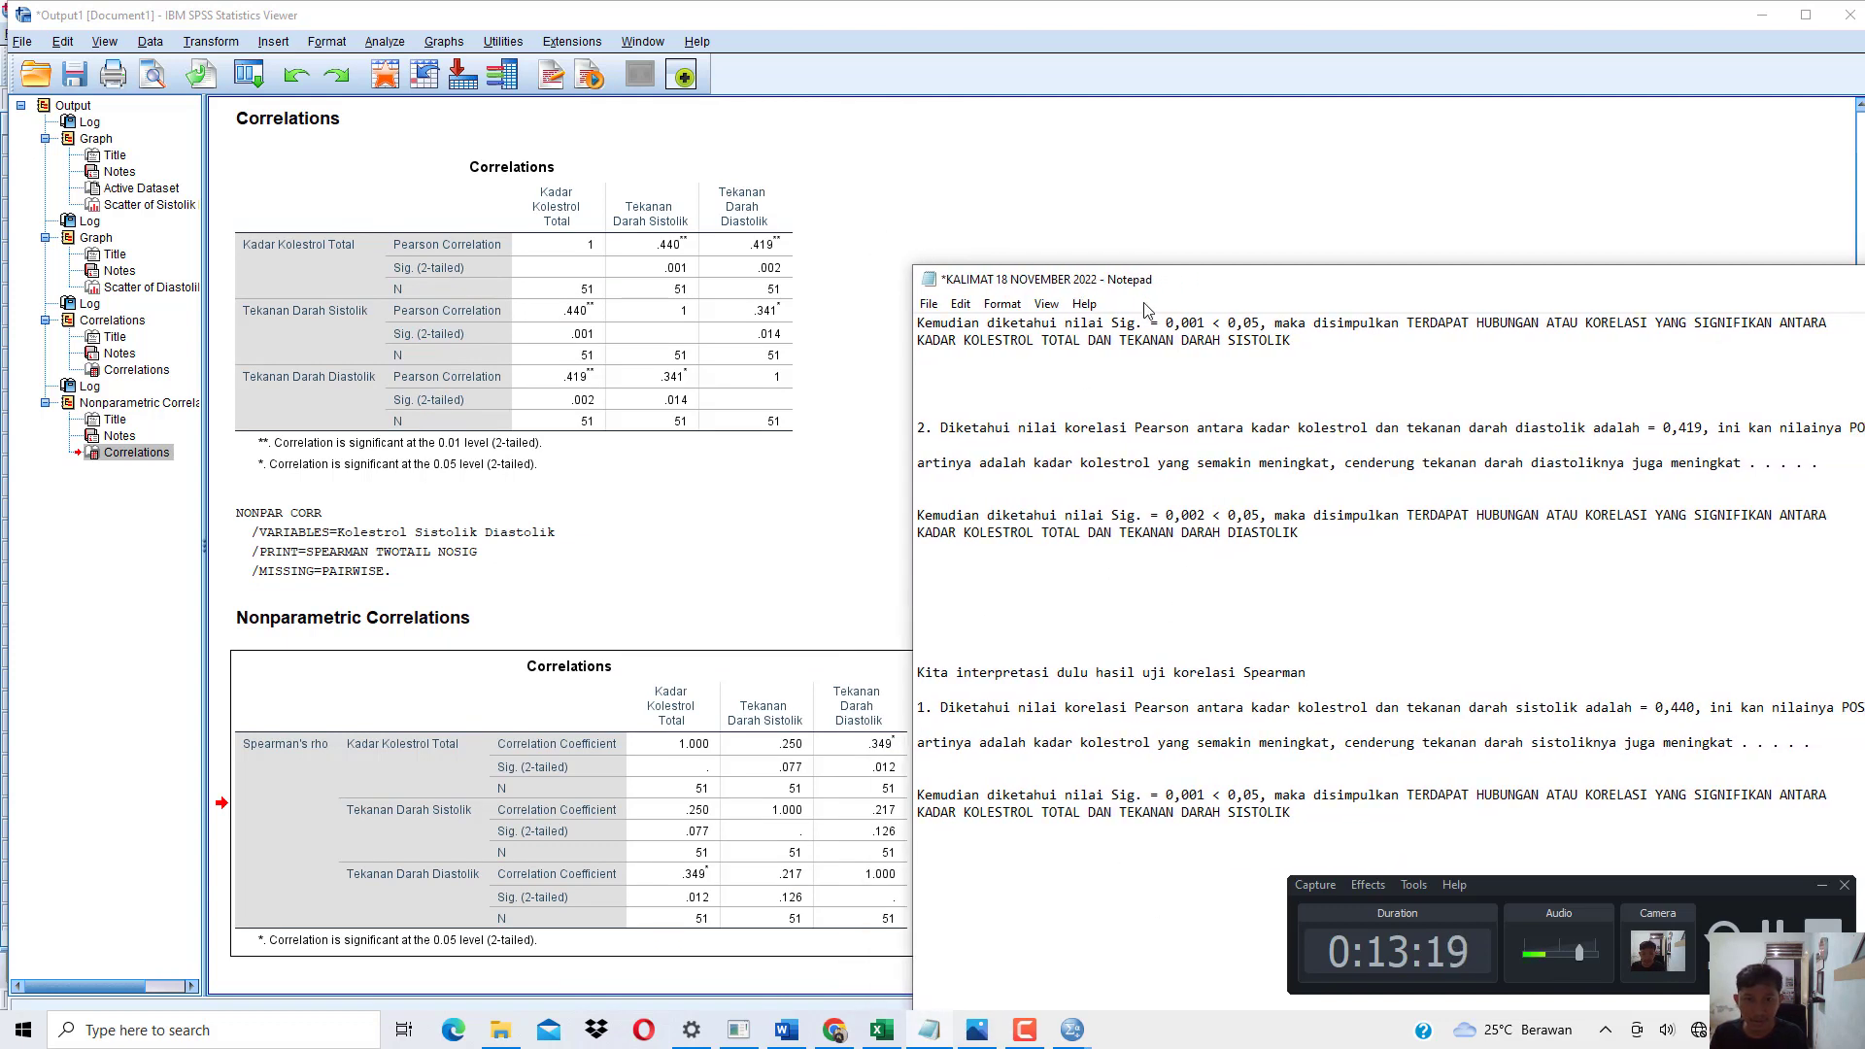
{"action": "left_click_drag", "start_coordinate": [1149, 266], "coordinate": [861, 119]}
{"action": "scroll", "coordinate": [786, 345], "scroll_direction": "down", "scroll_amount": 4}
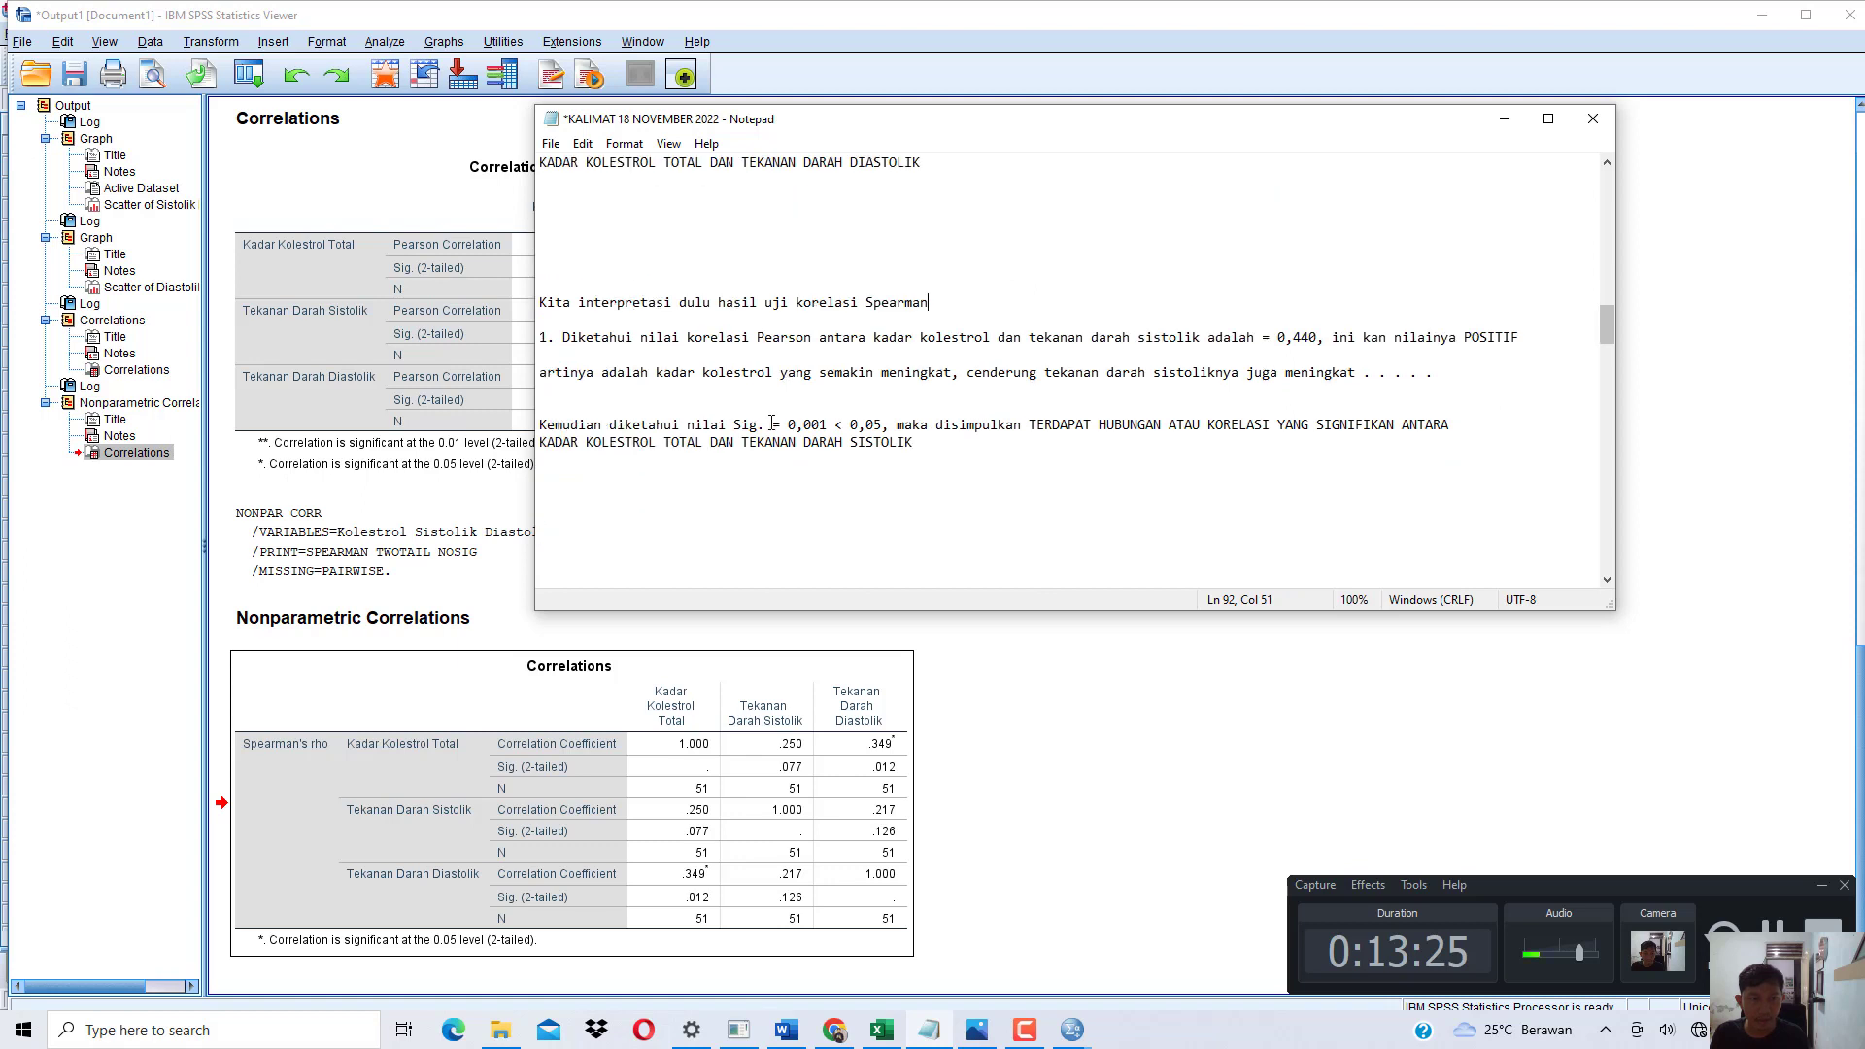
Replace "Pearson" with "Spearman" in the first line of the Spearman section's item 1.
{"action": "key", "text": "BackSpace"}
{"action": "key", "text": "BackSpace"}
{"action": "key", "text": "BackSpace"}
{"action": "key", "text": "BackSpace"}
{"action": "key", "text": "BackSpace"}
{"action": "key", "text": "BackSpace"}
{"action": "key", "text": "BackSpace"}
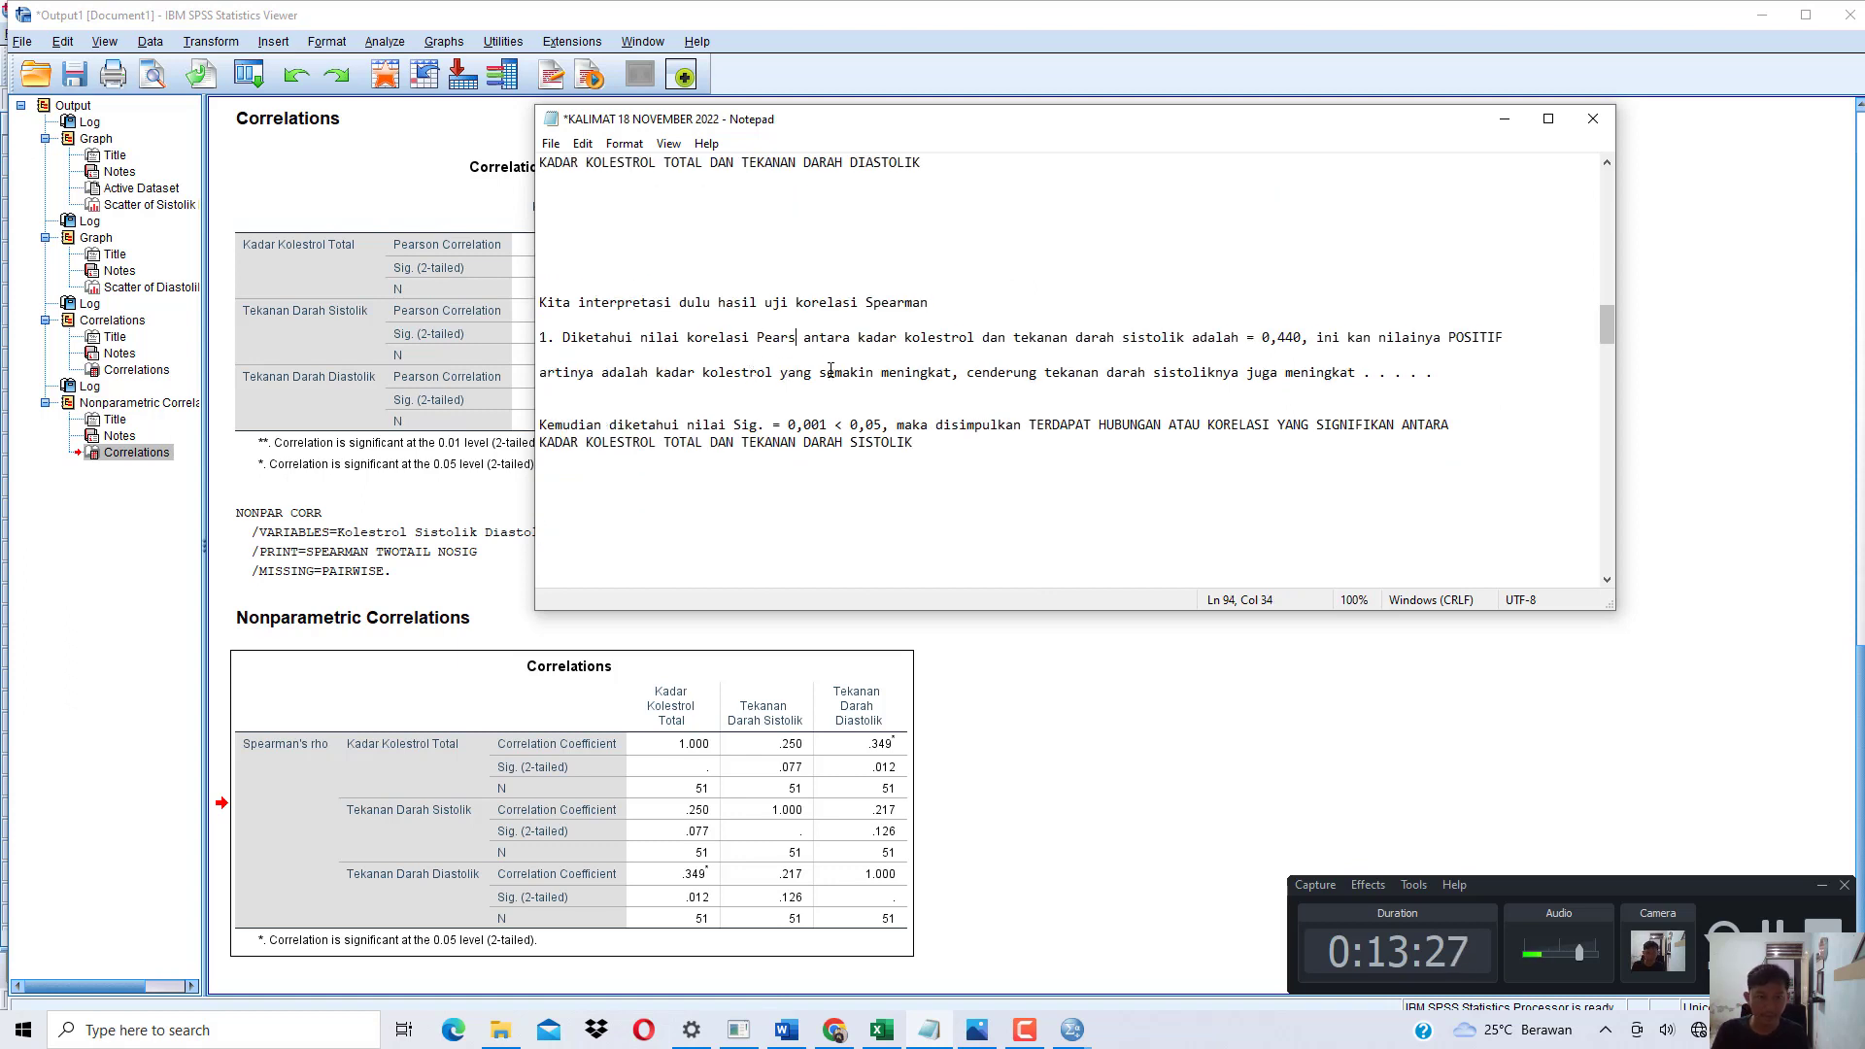
{"action": "type", "text": "Spearman"}
{"action": "key", "text": "Right"}
{"action": "key", "text": "Right"}
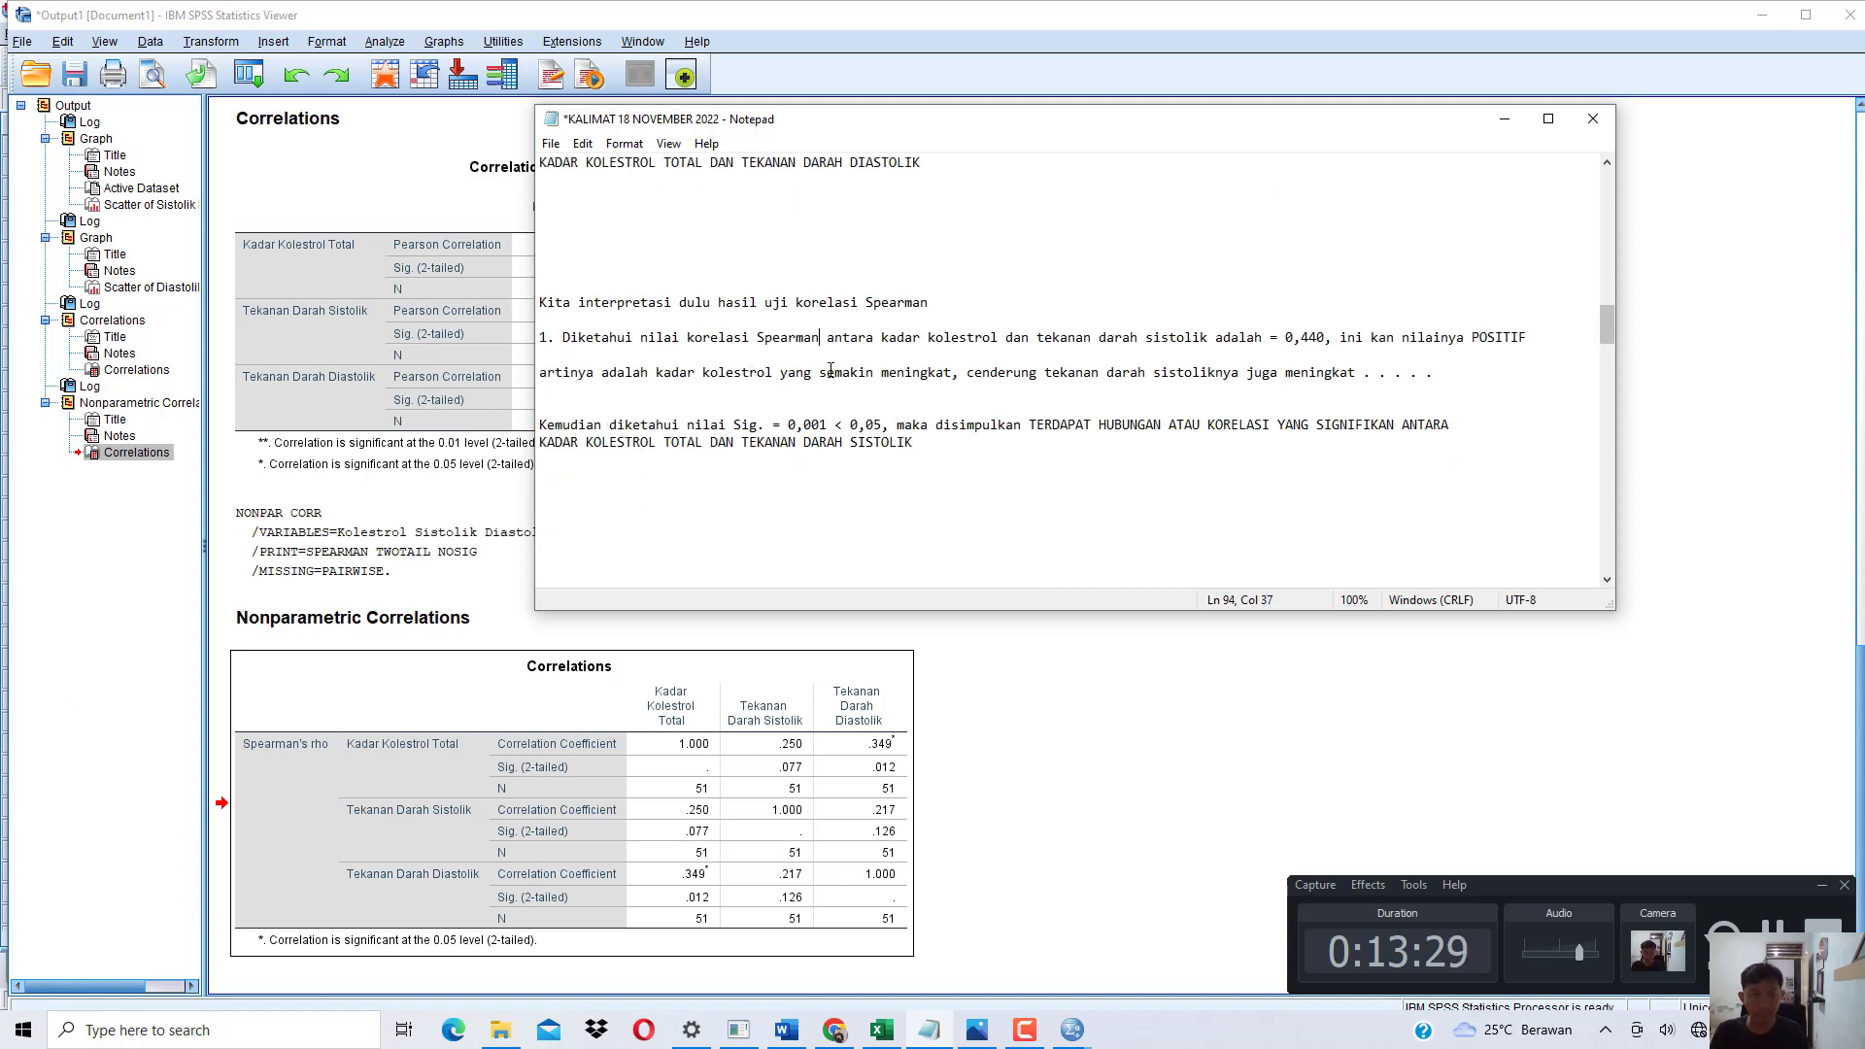
Set the correlation value between cholesterol and systolic blood pressure to 0,250 in the Spearman section's item 1.
{"action": "key", "text": "ctrl+Right"}
{"action": "key", "text": "ctrl+Right"}
{"action": "key", "text": "ctrl+Right"}
{"action": "key", "text": "ctrl+Right"}
{"action": "key", "text": "ctrl+Right"}
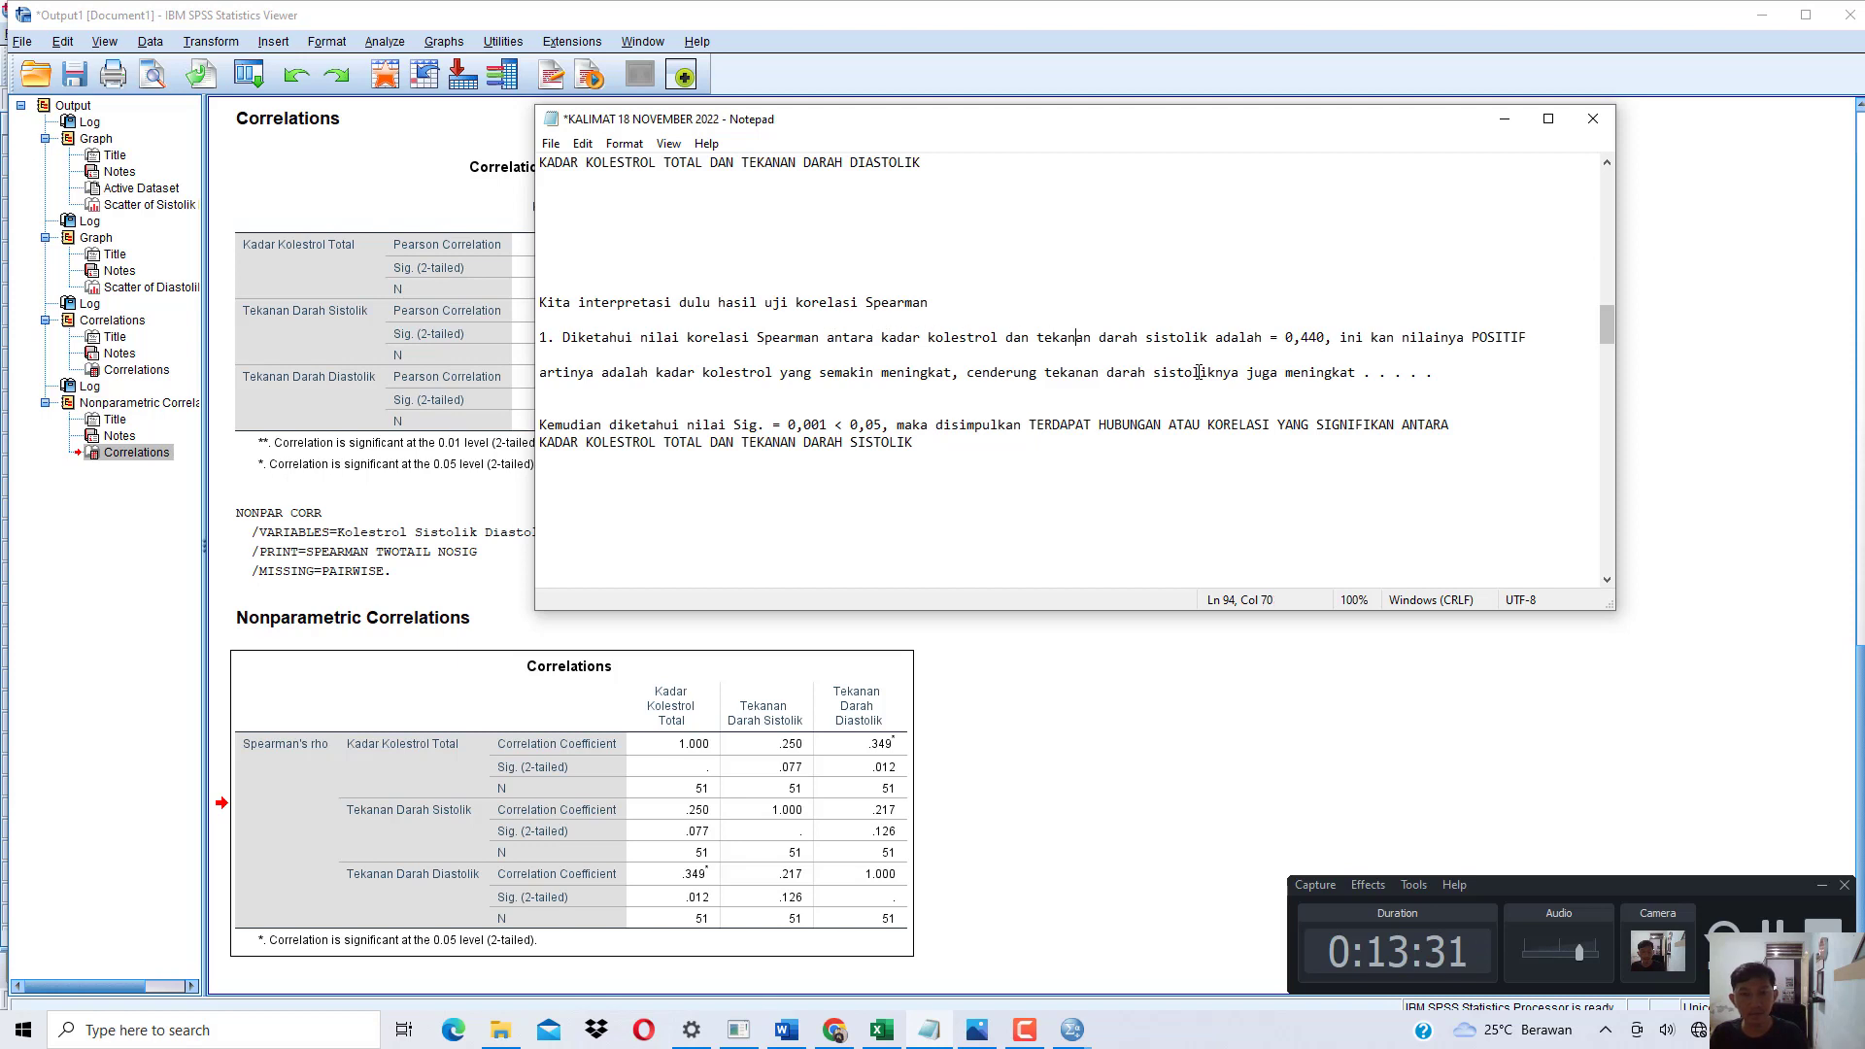
{"action": "key", "text": "Right"}
{"action": "key", "text": "Right"}
{"action": "key", "text": "Right"}
{"action": "key", "text": "Right"}
{"action": "key", "text": "Right"}
{"action": "key", "text": "Right"}
{"action": "key", "text": "Right"}
{"action": "key", "text": "Right"}
{"action": "key", "text": "Right"}
{"action": "key", "text": "Right"}
{"action": "key", "text": "Right"}
{"action": "key", "text": "Right"}
{"action": "key", "text": "Right"}
{"action": "key", "text": "Right"}
{"action": "key", "text": "Right"}
{"action": "key", "text": "shift+Right"}
{"action": "key", "text": "shift+Right"}
{"action": "key", "text": "shift+Right"}
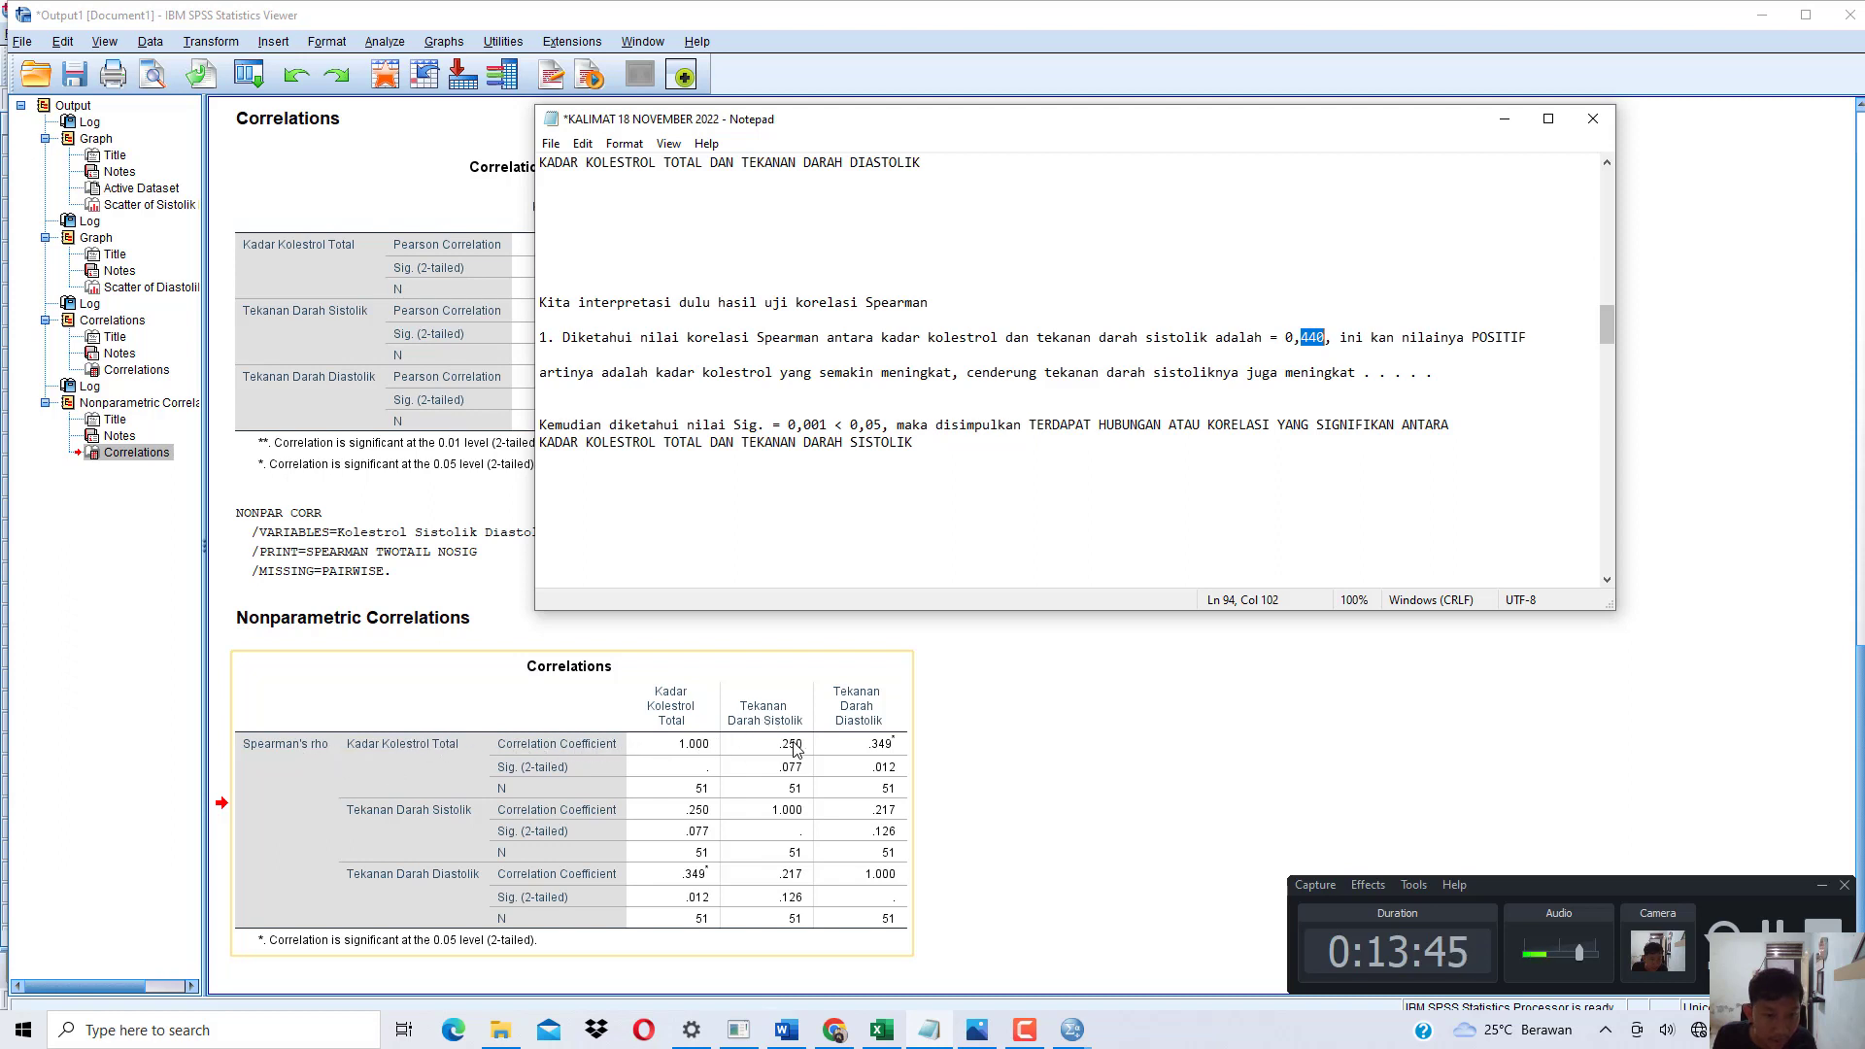
{"action": "type", "text": "250,"}
Read through the Spearman item 1 statement on the positive value and the tendency of systolic pressure to rise with cholesterol.
{"action": "key", "text": "Right"}
{"action": "key", "text": "Right"}
{"action": "key", "text": "Right"}
{"action": "key", "text": "Right"}
{"action": "key", "text": "Right"}
{"action": "key", "text": "Right"}
{"action": "key", "text": "Right"}
{"action": "key", "text": "Right"}
{"action": "key", "text": "Right"}
{"action": "key", "text": "Right"}
{"action": "key", "text": "Right"}
{"action": "key", "text": "Right"}
{"action": "key", "text": "Right"}
{"action": "key", "text": "Right"}
{"action": "key", "text": "Right"}
{"action": "key", "text": "Right"}
{"action": "key", "text": "Right"}
{"action": "key", "text": "Right"}
{"action": "key", "text": "Right"}
{"action": "key", "text": "Right"}
{"action": "key", "text": "Right"}
{"action": "key", "text": "Right"}
{"action": "key", "text": "Right"}
{"action": "key", "text": "Right"}
{"action": "key", "text": "Right"}
{"action": "key", "text": "Right"}
{"action": "key", "text": "Right"}
{"action": "key", "text": "Right"}
{"action": "key", "text": "Right"}
{"action": "key", "text": "Right"}
{"action": "key", "text": "Right"}
{"action": "key", "text": "Right"}
{"action": "key", "text": "Right"}
{"action": "key", "text": "Right"}
{"action": "key", "text": "Right"}
{"action": "key", "text": "Right"}
{"action": "key", "text": "Right"}
{"action": "key", "text": "Right"}
{"action": "key", "text": "Right"}
{"action": "key", "text": "Right"}
{"action": "key", "text": "Right"}
{"action": "key", "text": "Right"}
{"action": "key", "text": "Right"}
{"action": "key", "text": "Right"}
{"action": "key", "text": "Right"}
{"action": "key", "text": "Right"}
{"action": "key", "text": "Right"}
{"action": "key", "text": "Right"}
{"action": "key", "text": "Right"}
{"action": "key", "text": "Right"}
{"action": "key", "text": "Right"}
{"action": "key", "text": "Right"}
{"action": "key", "text": "Right"}
{"action": "key", "text": "Right"}
{"action": "key", "text": "Right"}
{"action": "key", "text": "Right"}
{"action": "key", "text": "Right"}
{"action": "key", "text": "Right"}
{"action": "key", "text": "Right"}
{"action": "key", "text": "Right"}
{"action": "key", "text": "Right"}
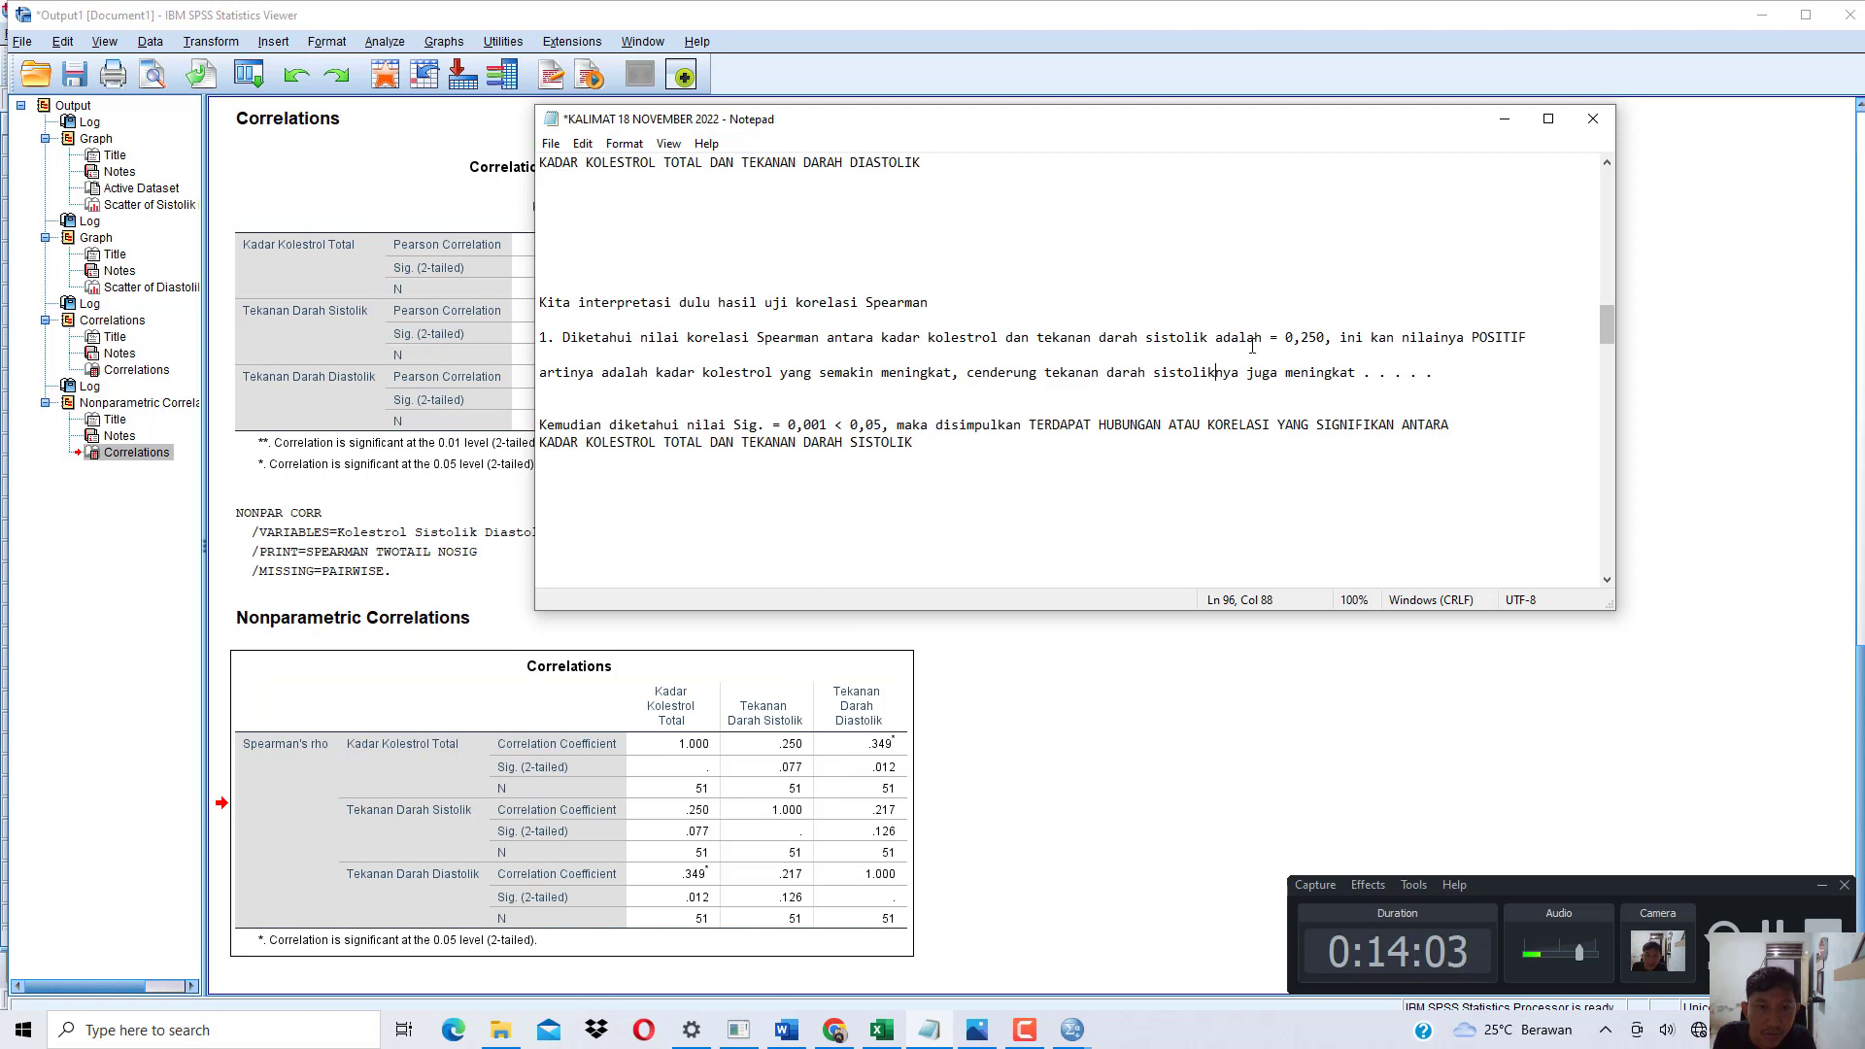
Set the Sig. value in the Spearman item 1 significance sentence to 0,077 and change its comparison sign to ">".
{"action": "left_click", "coordinate": [827, 428]}
{"action": "key", "text": "BackSpace"}
{"action": "key", "text": "BackSpace"}
{"action": "type", "text": "77"}
{"action": "key", "text": "Right"}
{"action": "key", "text": "Right"}
{"action": "key", "text": "BackSpace"}
{"action": "type", "text": ">"}
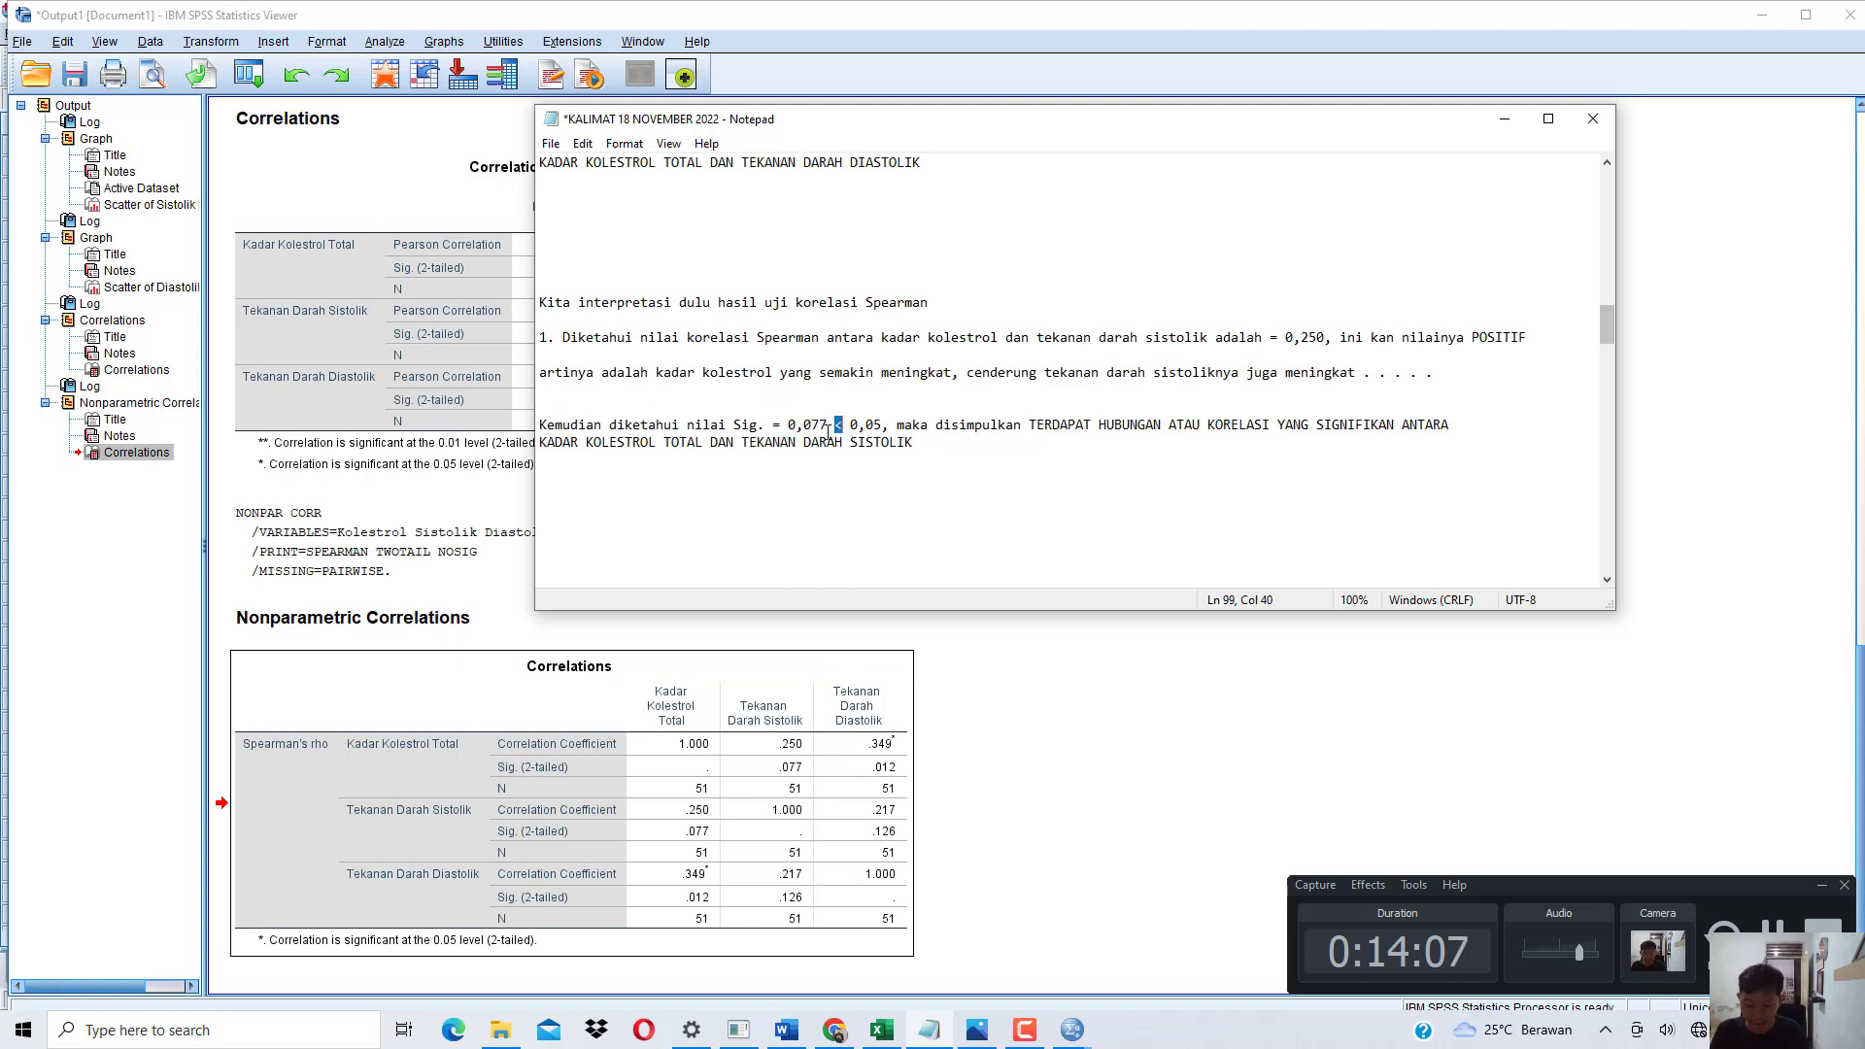
Insert "TIDAK" before "TERDAPAT HUBUNGAN" in the conclusion of the Spearman section's item 1.
{"action": "key", "text": "Right"}
{"action": "key", "text": "Right"}
{"action": "key", "text": "Right"}
{"action": "key", "text": "Right"}
{"action": "key", "text": "Right"}
{"action": "key", "text": "Right"}
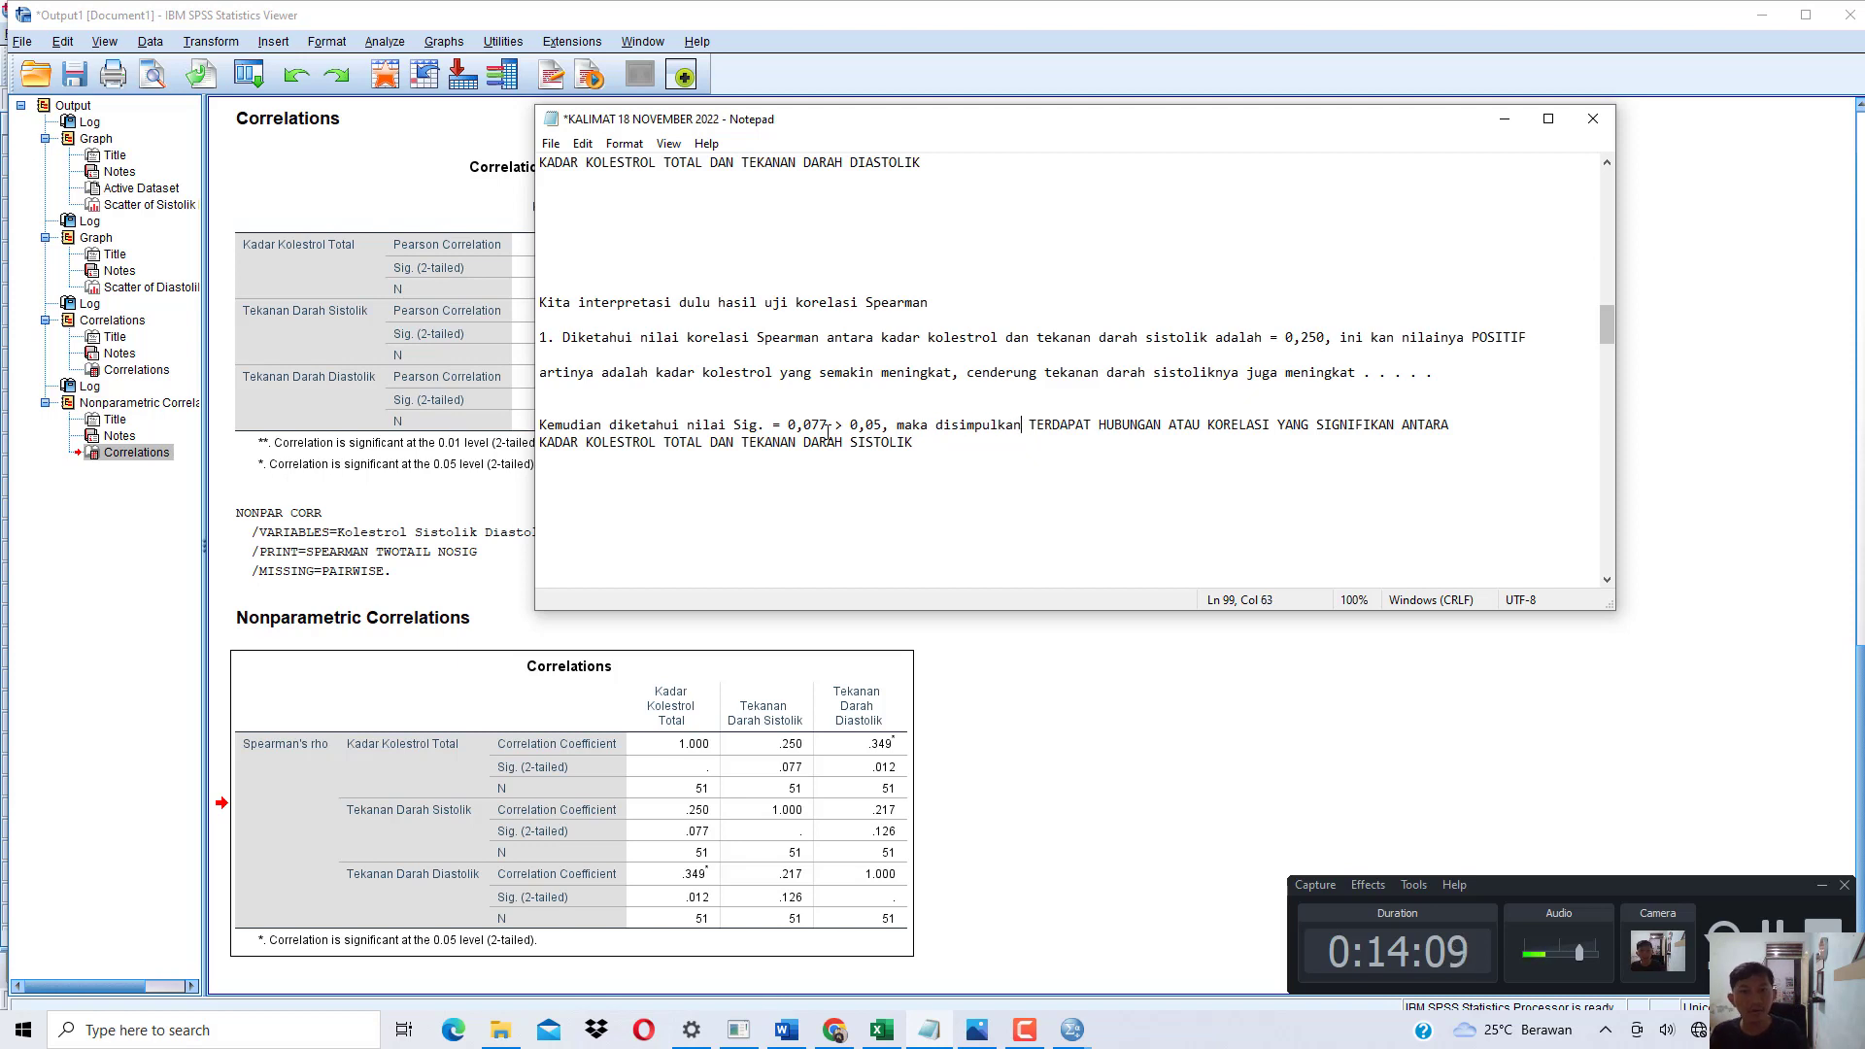
{"action": "key", "text": "Right"}
{"action": "key", "text": "Right"}
{"action": "type", "text": "TIDAK"}
Read through the rest of the Spearman item 1 conclusion on the relationship between total cholesterol and systolic blood pressure.
{"action": "key", "text": "Right"}
{"action": "key", "text": "Right"}
{"action": "key", "text": "Right"}
{"action": "key", "text": "Right"}
{"action": "key", "text": "Right"}
{"action": "key", "text": "Right"}
{"action": "key", "text": "Right"}
{"action": "key", "text": "Right"}
{"action": "key", "text": "Right"}
{"action": "key", "text": "Right"}
{"action": "key", "text": "Right"}
{"action": "key", "text": "Right"}
{"action": "key", "text": "Right"}
{"action": "key", "text": "Right"}
{"action": "key", "text": "Right"}
{"action": "key", "text": "Right"}
{"action": "key", "text": "Right"}
{"action": "key", "text": "Right"}
{"action": "key", "text": "Right"}
{"action": "key", "text": "Right"}
{"action": "key", "text": "Right"}
{"action": "key", "text": "Right"}
{"action": "key", "text": "Right"}
{"action": "key", "text": "Right"}
{"action": "key", "text": "Right"}
{"action": "key", "text": "Right"}
{"action": "key", "text": "Right"}
{"action": "key", "text": "Right"}
{"action": "key", "text": "Right"}
{"action": "key", "text": "Right"}
{"action": "key", "text": "Right"}
{"action": "key", "text": "Right"}
{"action": "key", "text": "Right"}
{"action": "key", "text": "Right"}
{"action": "key", "text": "Right"}
{"action": "key", "text": "Right"}
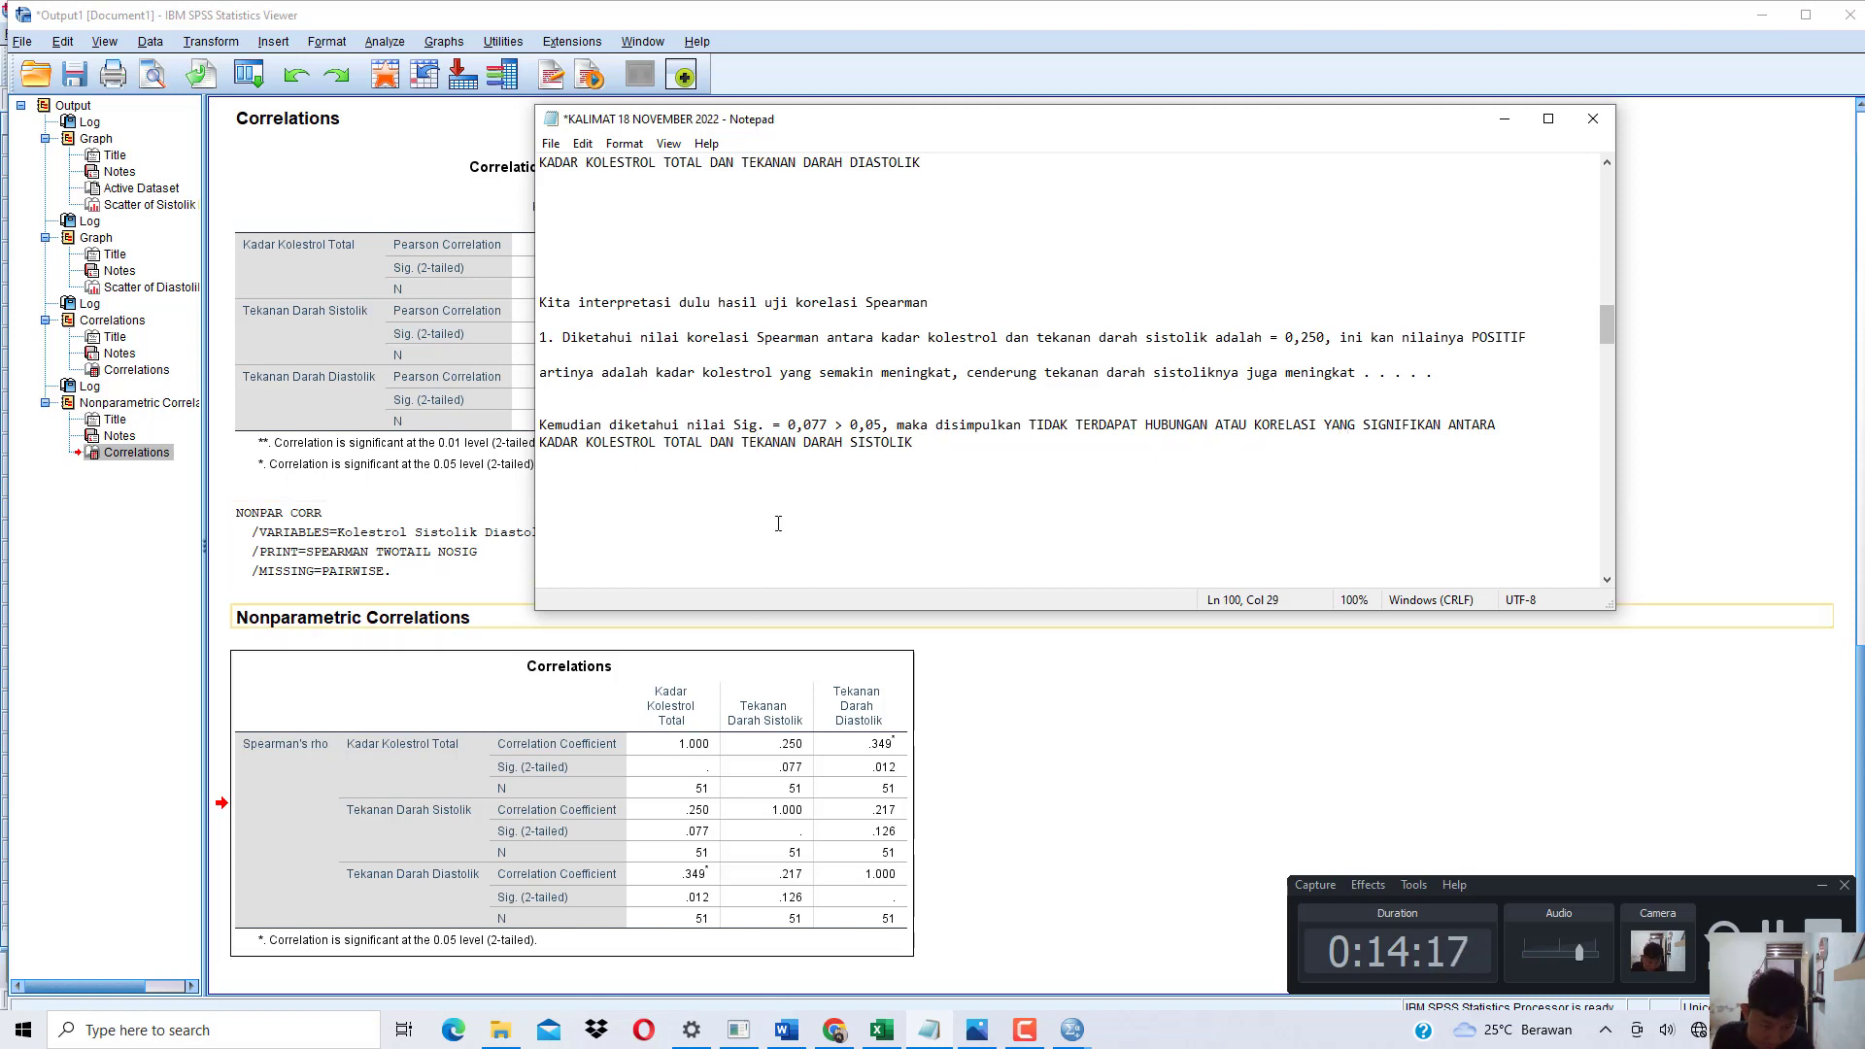
Compare the Sig. statement and conclusion of item 1 in the Pearson section with those in the Spearman section.
{"action": "scroll", "coordinate": [779, 424], "scroll_direction": "up", "scroll_amount": 2}
{"action": "scroll", "coordinate": [779, 424], "scroll_direction": "up", "scroll_amount": 6}
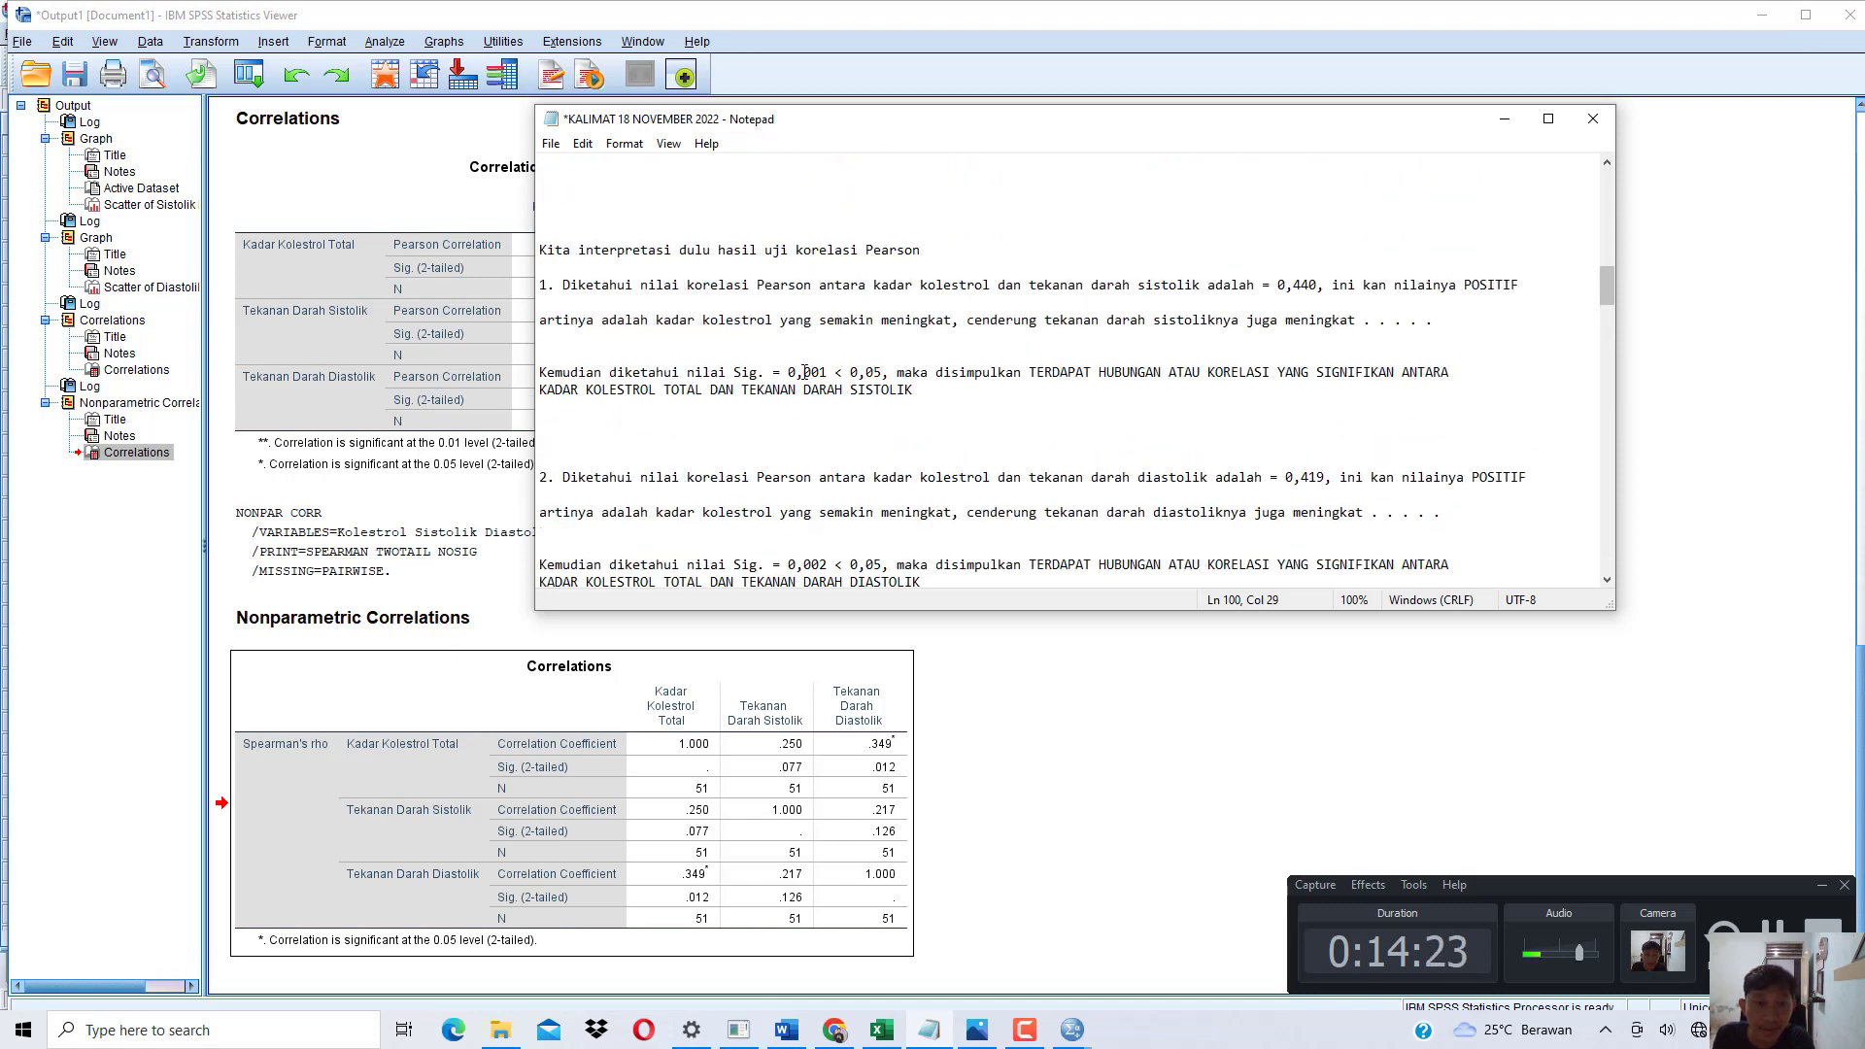
{"action": "scroll", "coordinate": [701, 456], "scroll_direction": "down", "scroll_amount": 9}
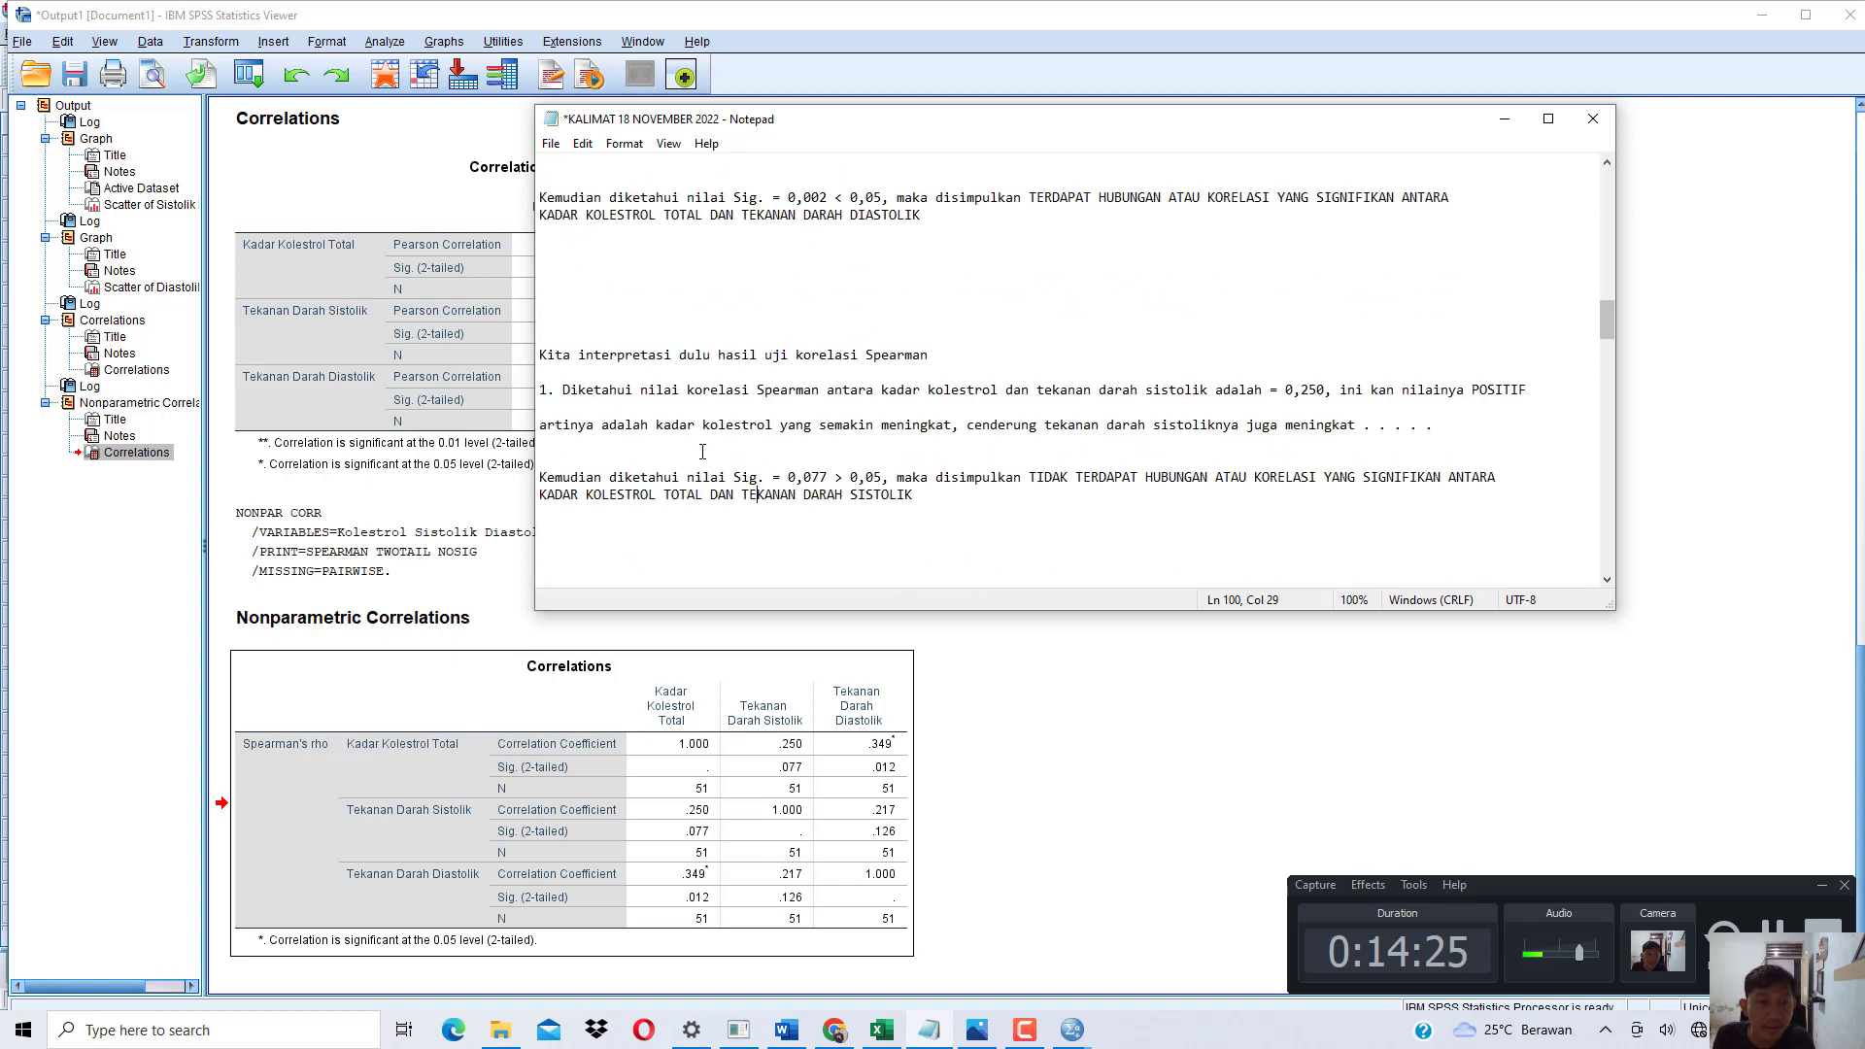
{"action": "left_click_drag", "start_coordinate": [804, 373], "coordinate": [858, 374]}
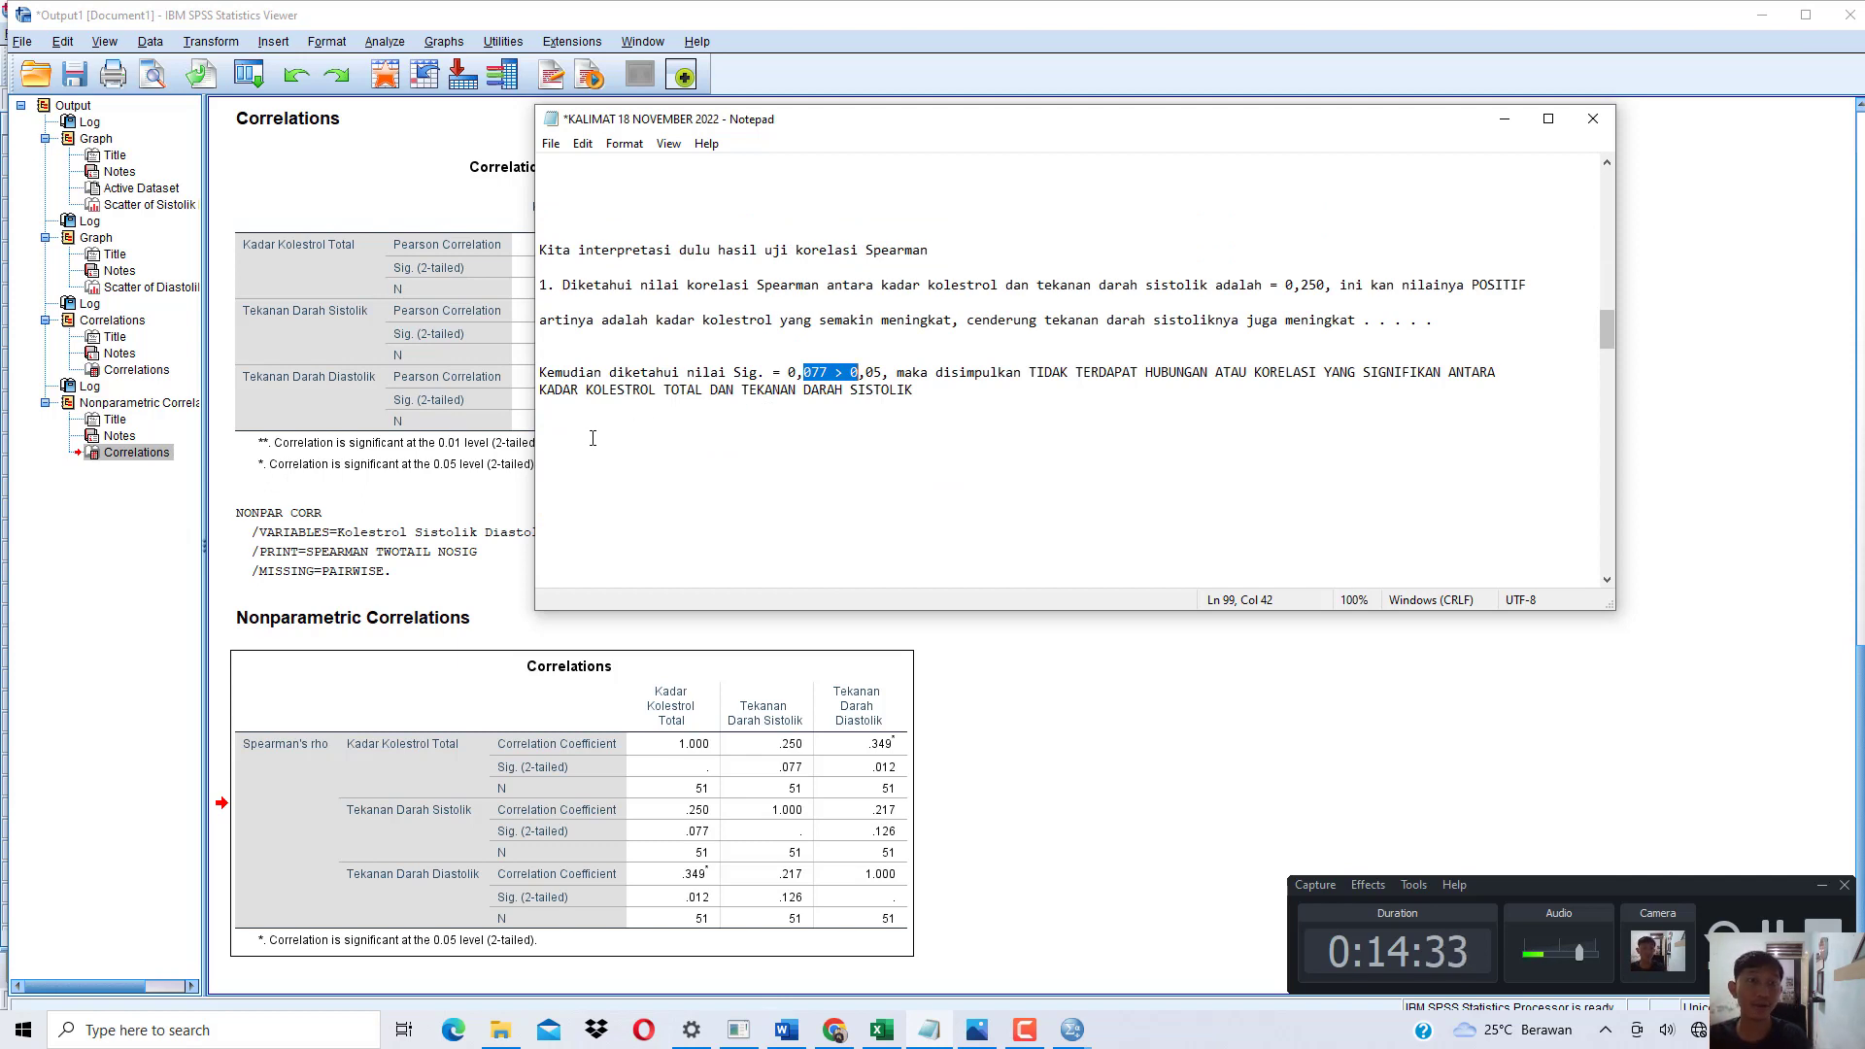
{"action": "scroll", "coordinate": [863, 369], "scroll_direction": "up", "scroll_amount": 5}
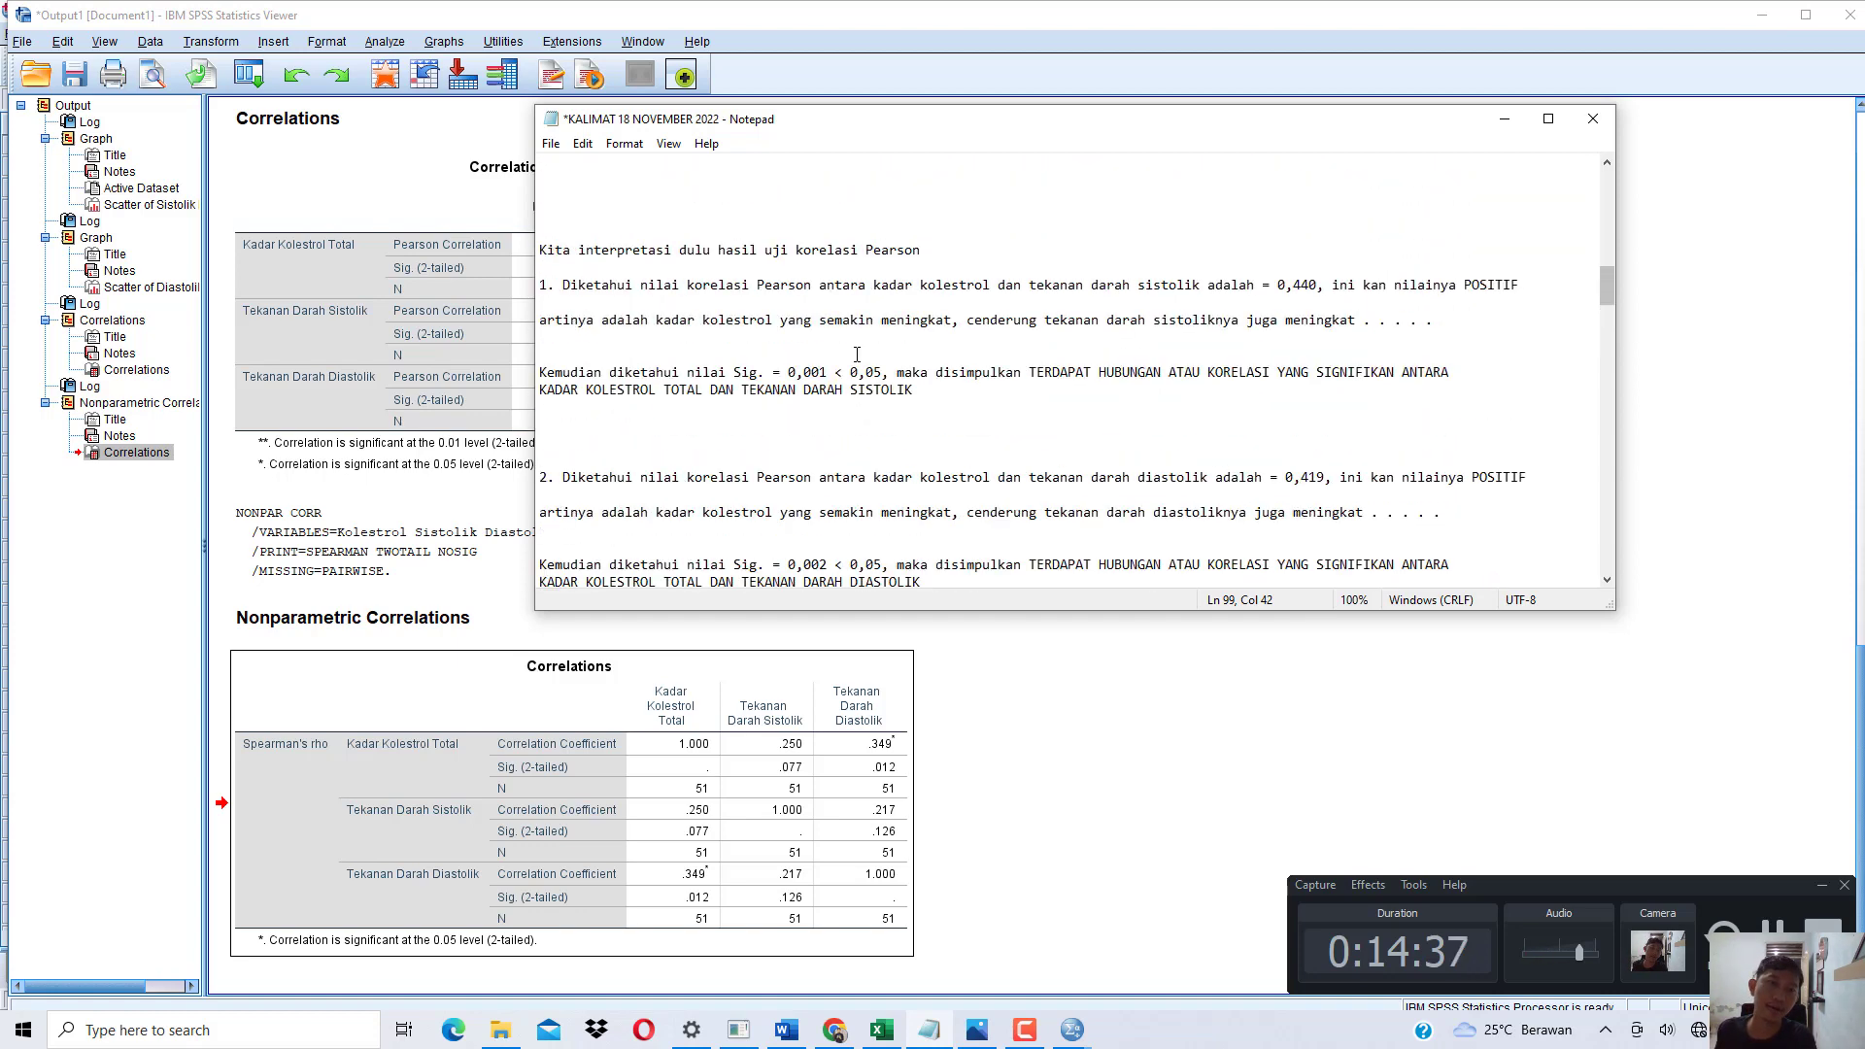
{"action": "scroll", "coordinate": [838, 334], "scroll_direction": "down", "scroll_amount": 8}
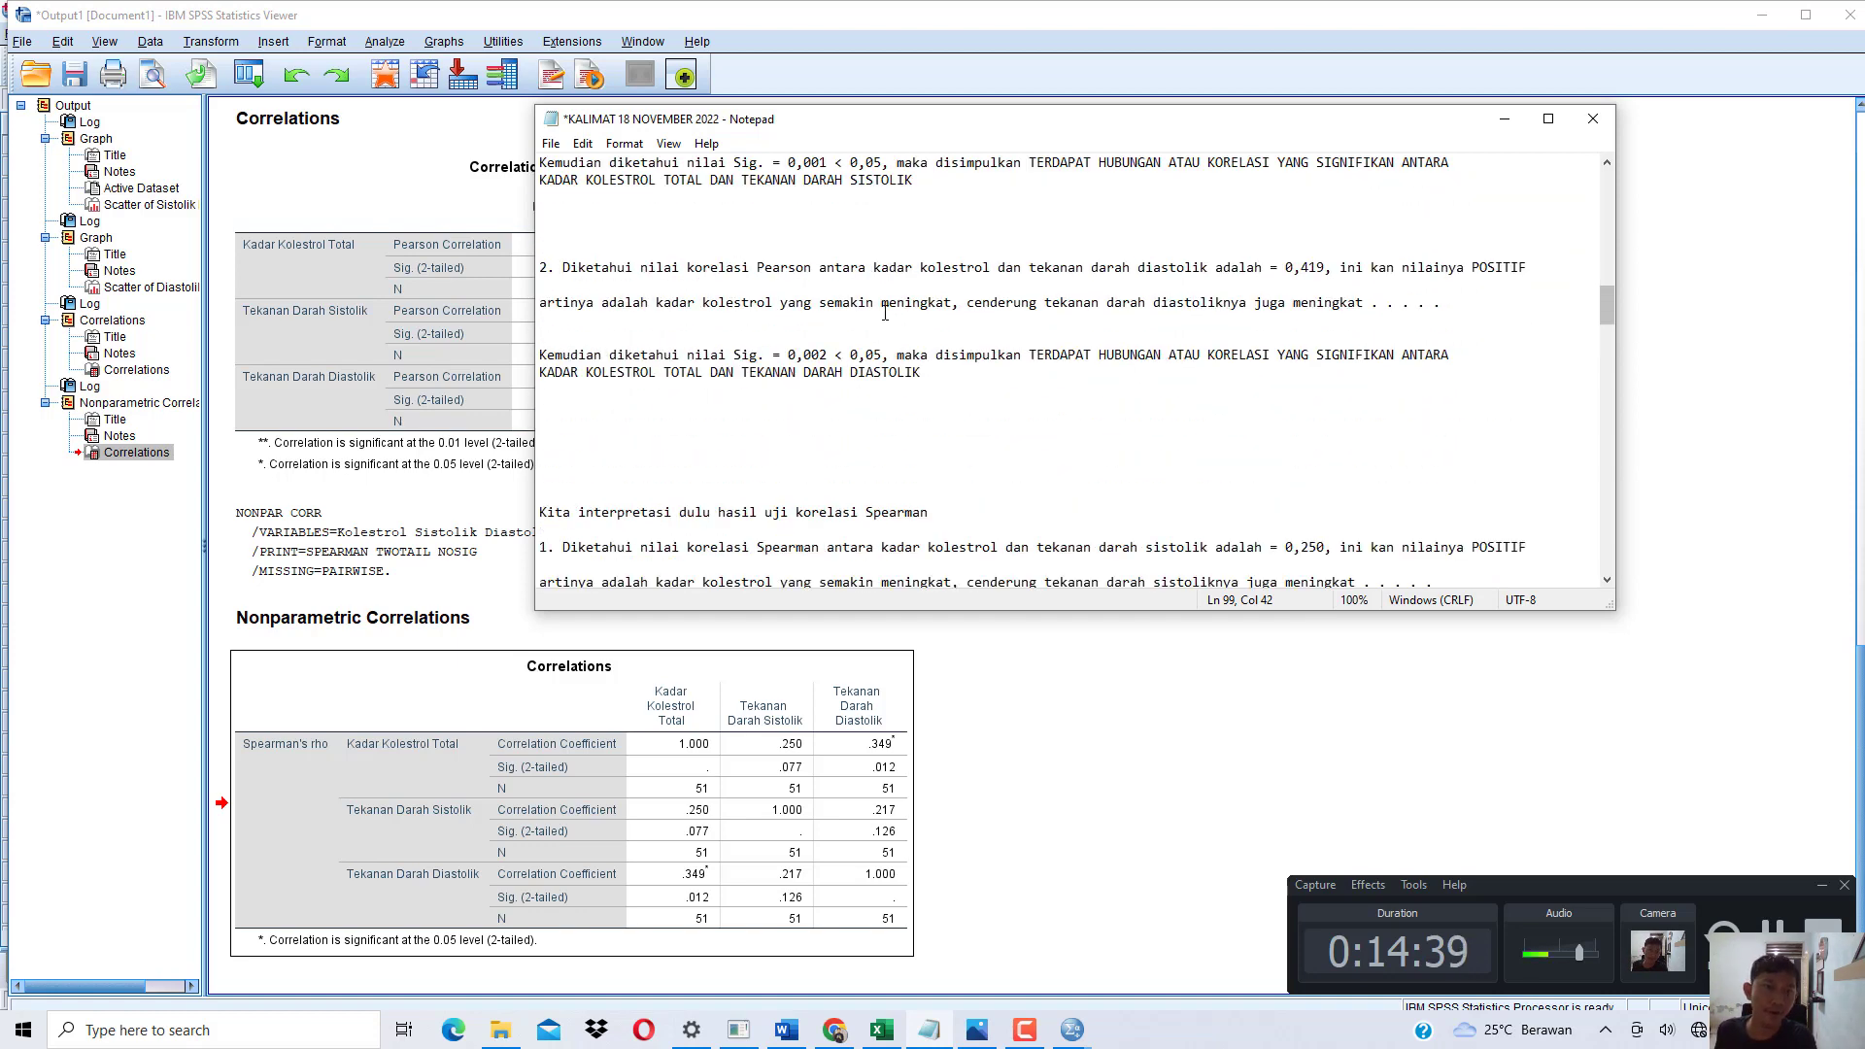
{"action": "left_click_drag", "start_coordinate": [721, 305], "coordinate": [870, 304]}
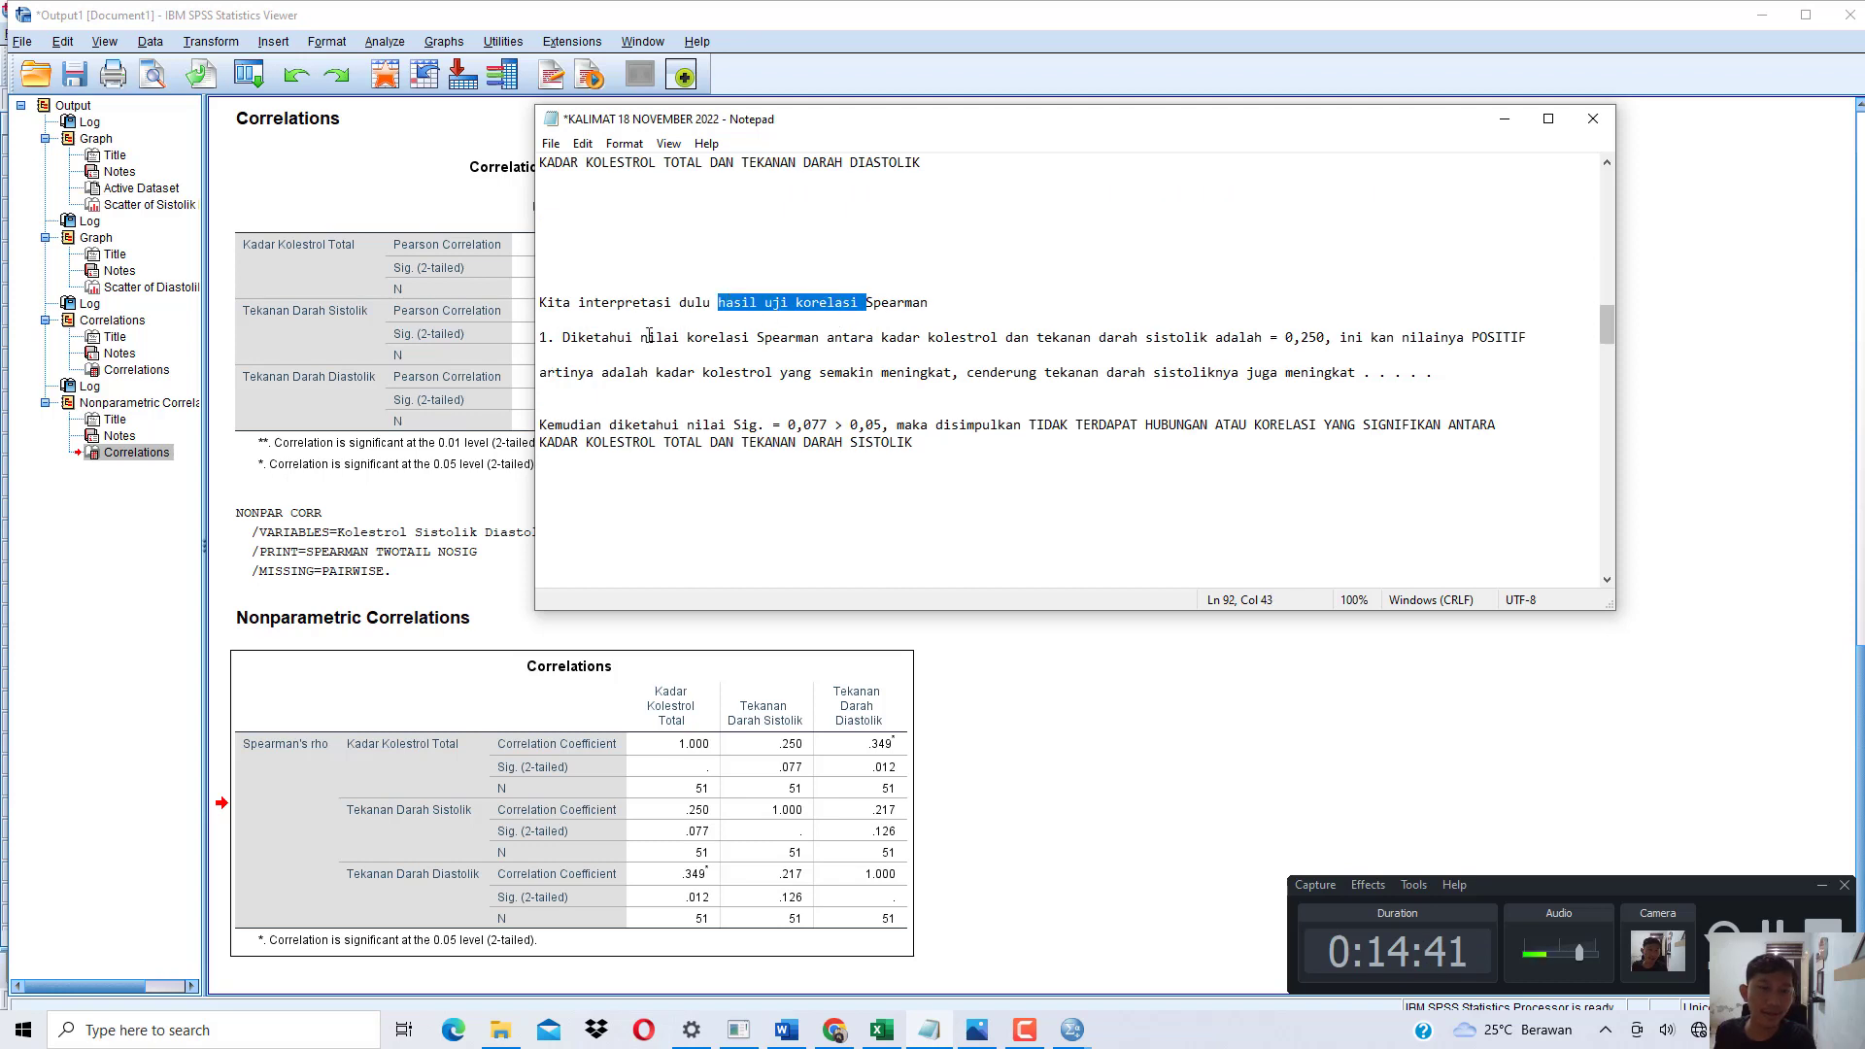
{"action": "left_click_drag", "start_coordinate": [741, 338], "coordinate": [913, 443]}
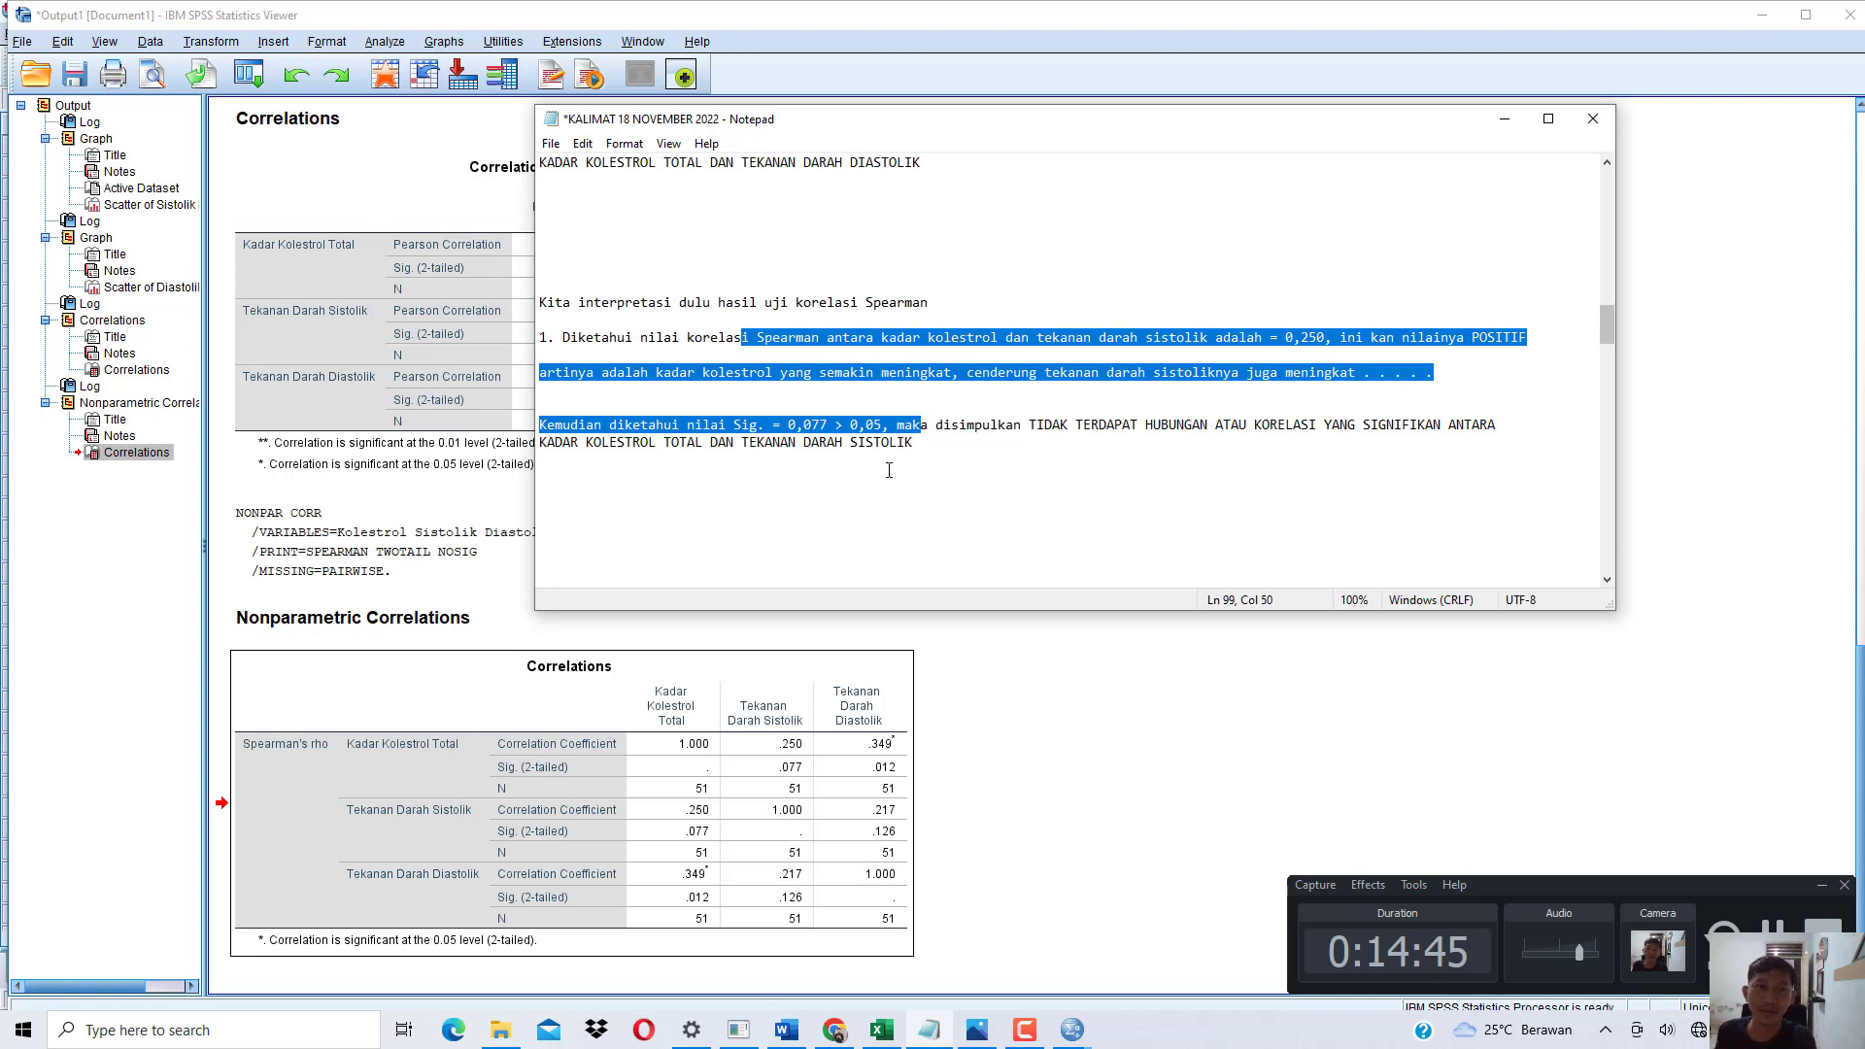
Copy the Pearson section's whole item 2 on diastolic blood pressure to the end of the Spearman section.
{"action": "scroll", "coordinate": [889, 470], "scroll_direction": "up", "scroll_amount": 3}
{"action": "left_click_drag", "start_coordinate": [921, 320], "coordinate": [540, 215]}
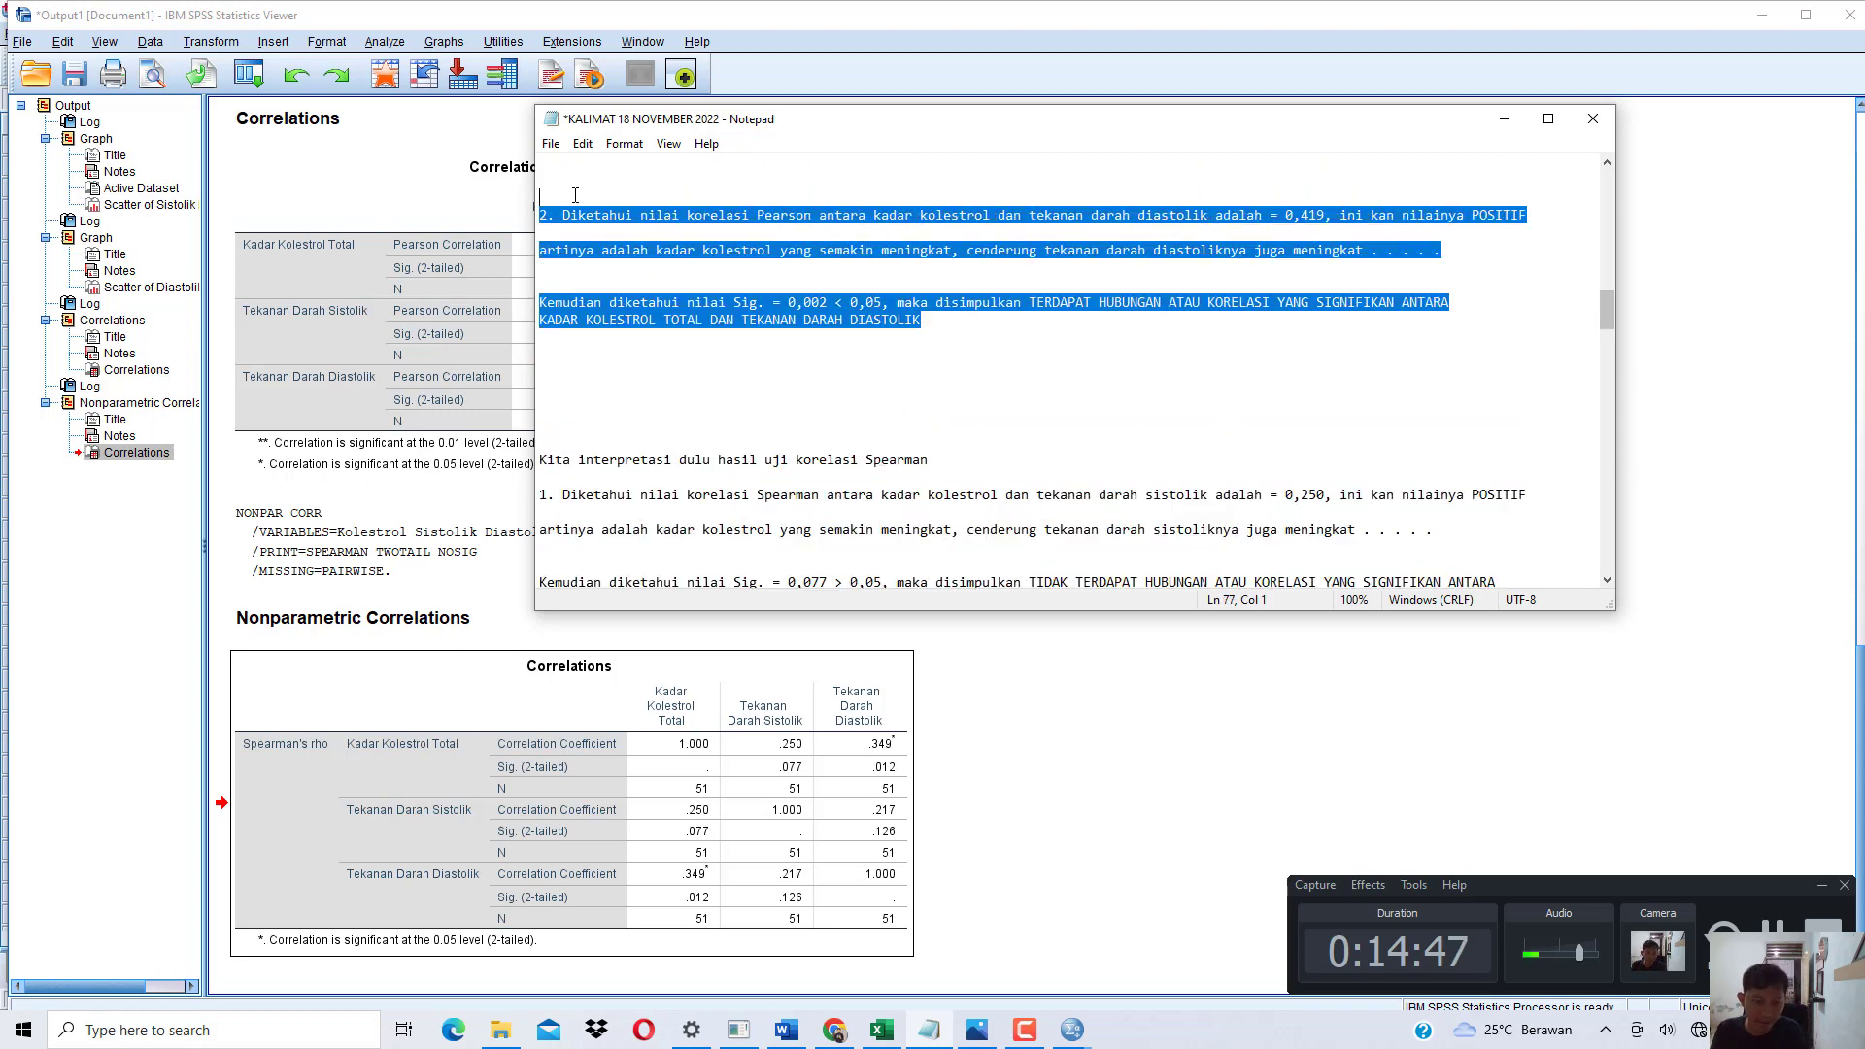
{"action": "key", "text": "ctrl+c"}
{"action": "key", "text": "ctrl+End"}
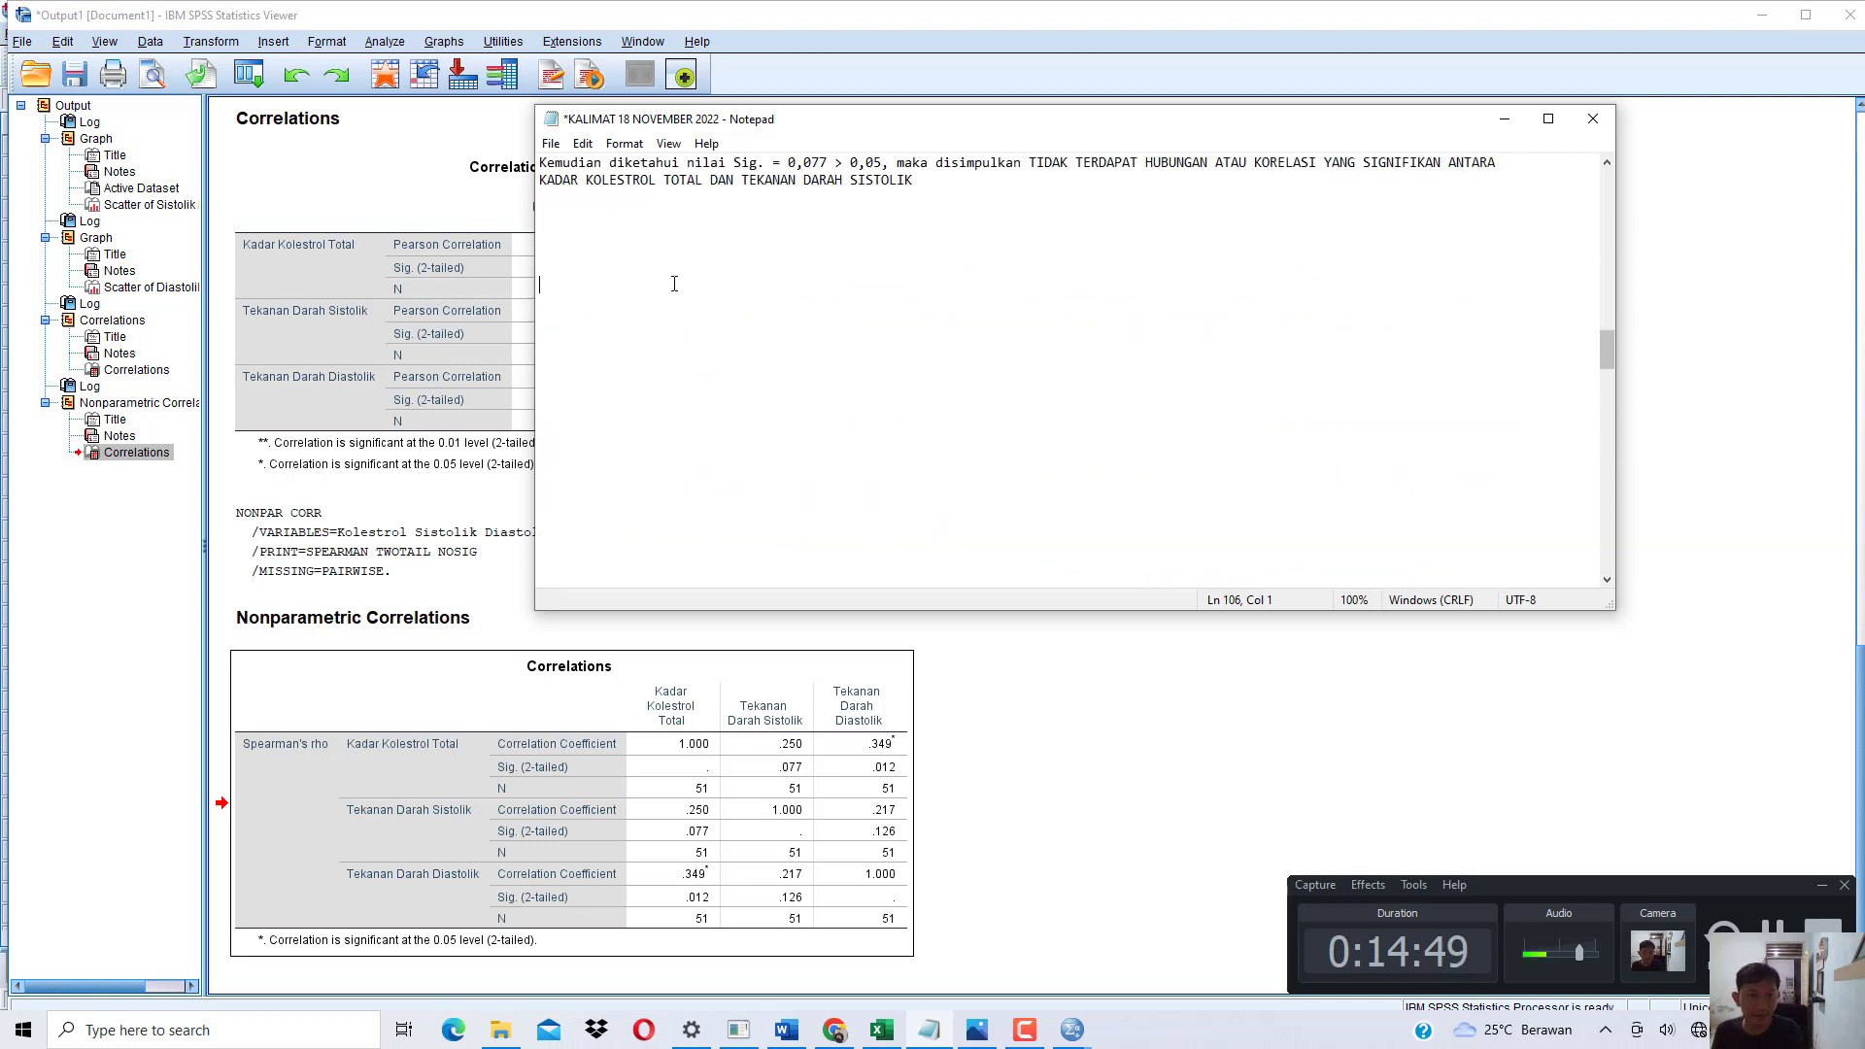
{"action": "key", "text": "ctrl+v"}
Replace "Pearson" with "Spearman" in the first line of the Spearman section's item 2.
{"action": "left_click", "coordinate": [819, 302]}
{"action": "key", "text": "BackSpace"}
{"action": "key", "text": "BackSpace"}
{"action": "key", "text": "BackSpace"}
{"action": "key", "text": "BackSpace"}
{"action": "key", "text": "BackSpace"}
{"action": "key", "text": "BackSpace"}
{"action": "key", "text": "BackSpace"}
{"action": "key", "text": "BackSpace"}
{"action": "type", "text": "Spearman"}
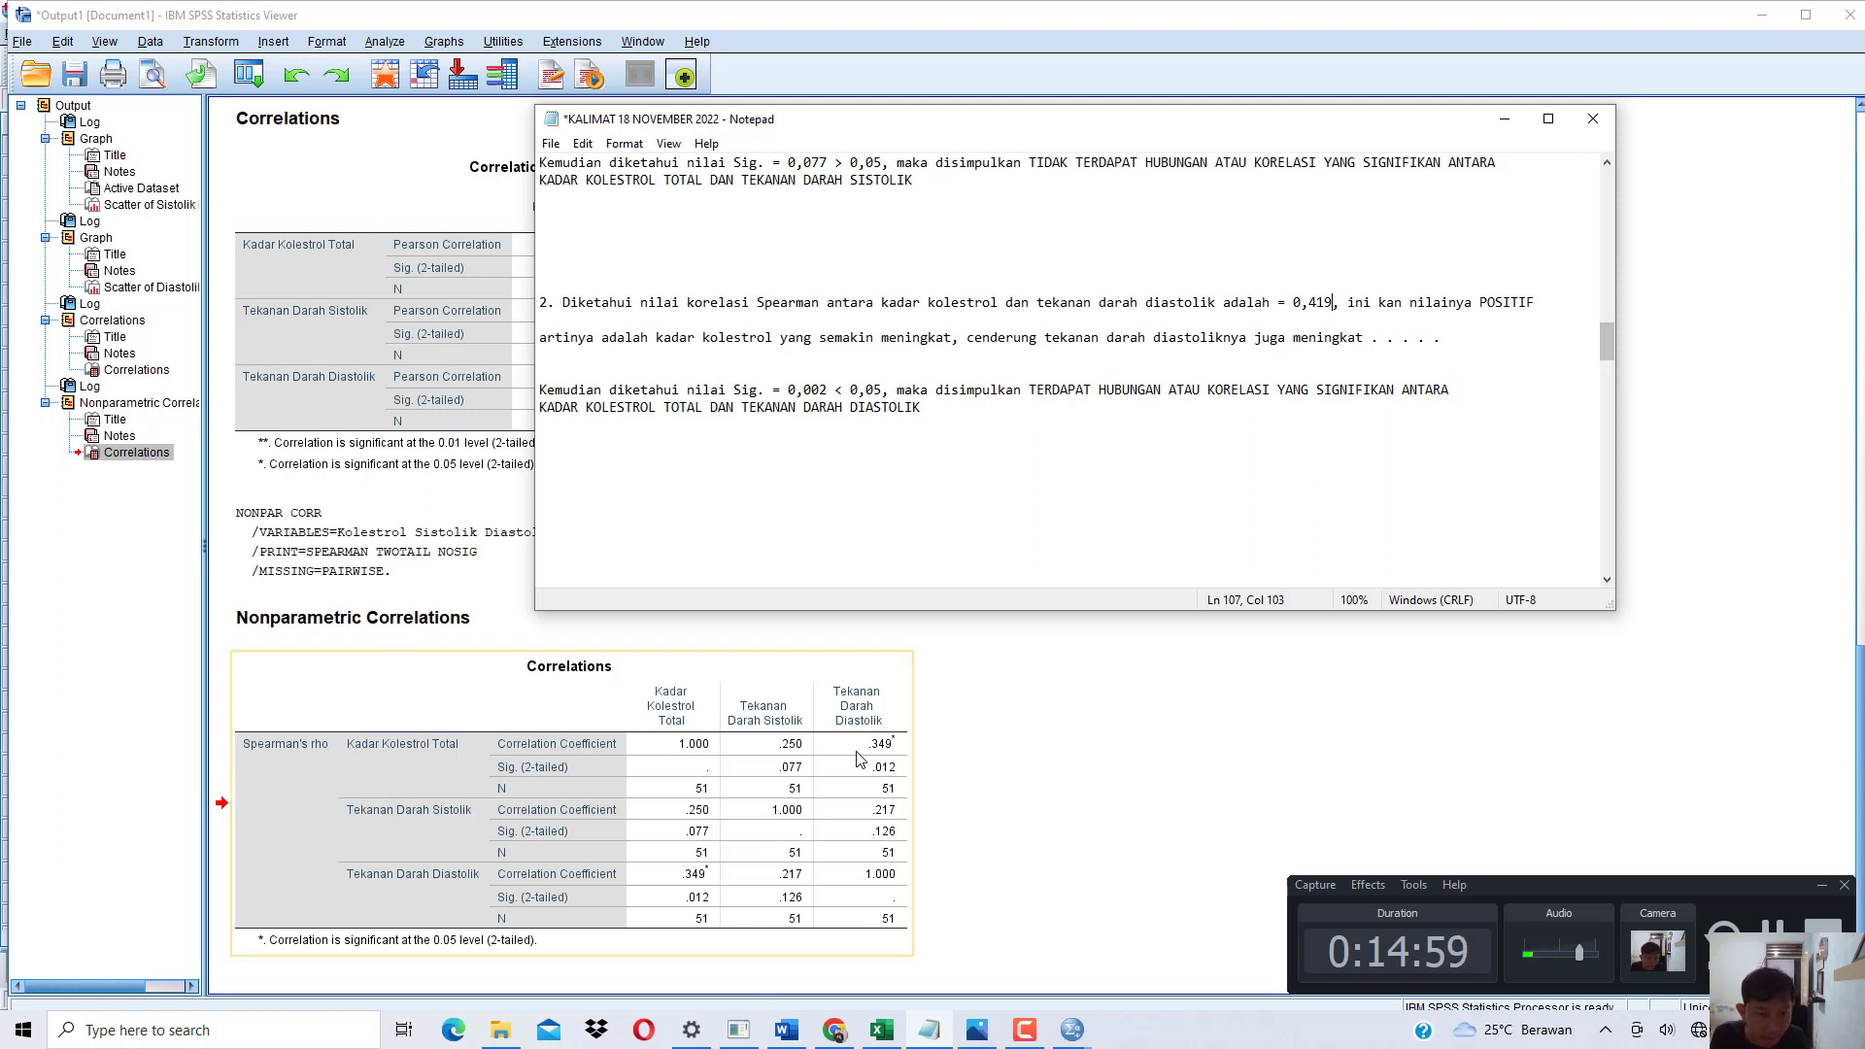
Set the correlation value between cholesterol and diastolic blood pressure to 0,349 in the Spearman section's item 2.
{"action": "key", "text": "BackSpace"}
{"action": "key", "text": "BackSpace"}
{"action": "key", "text": "BackSpace"}
{"action": "type", "text": "349"}
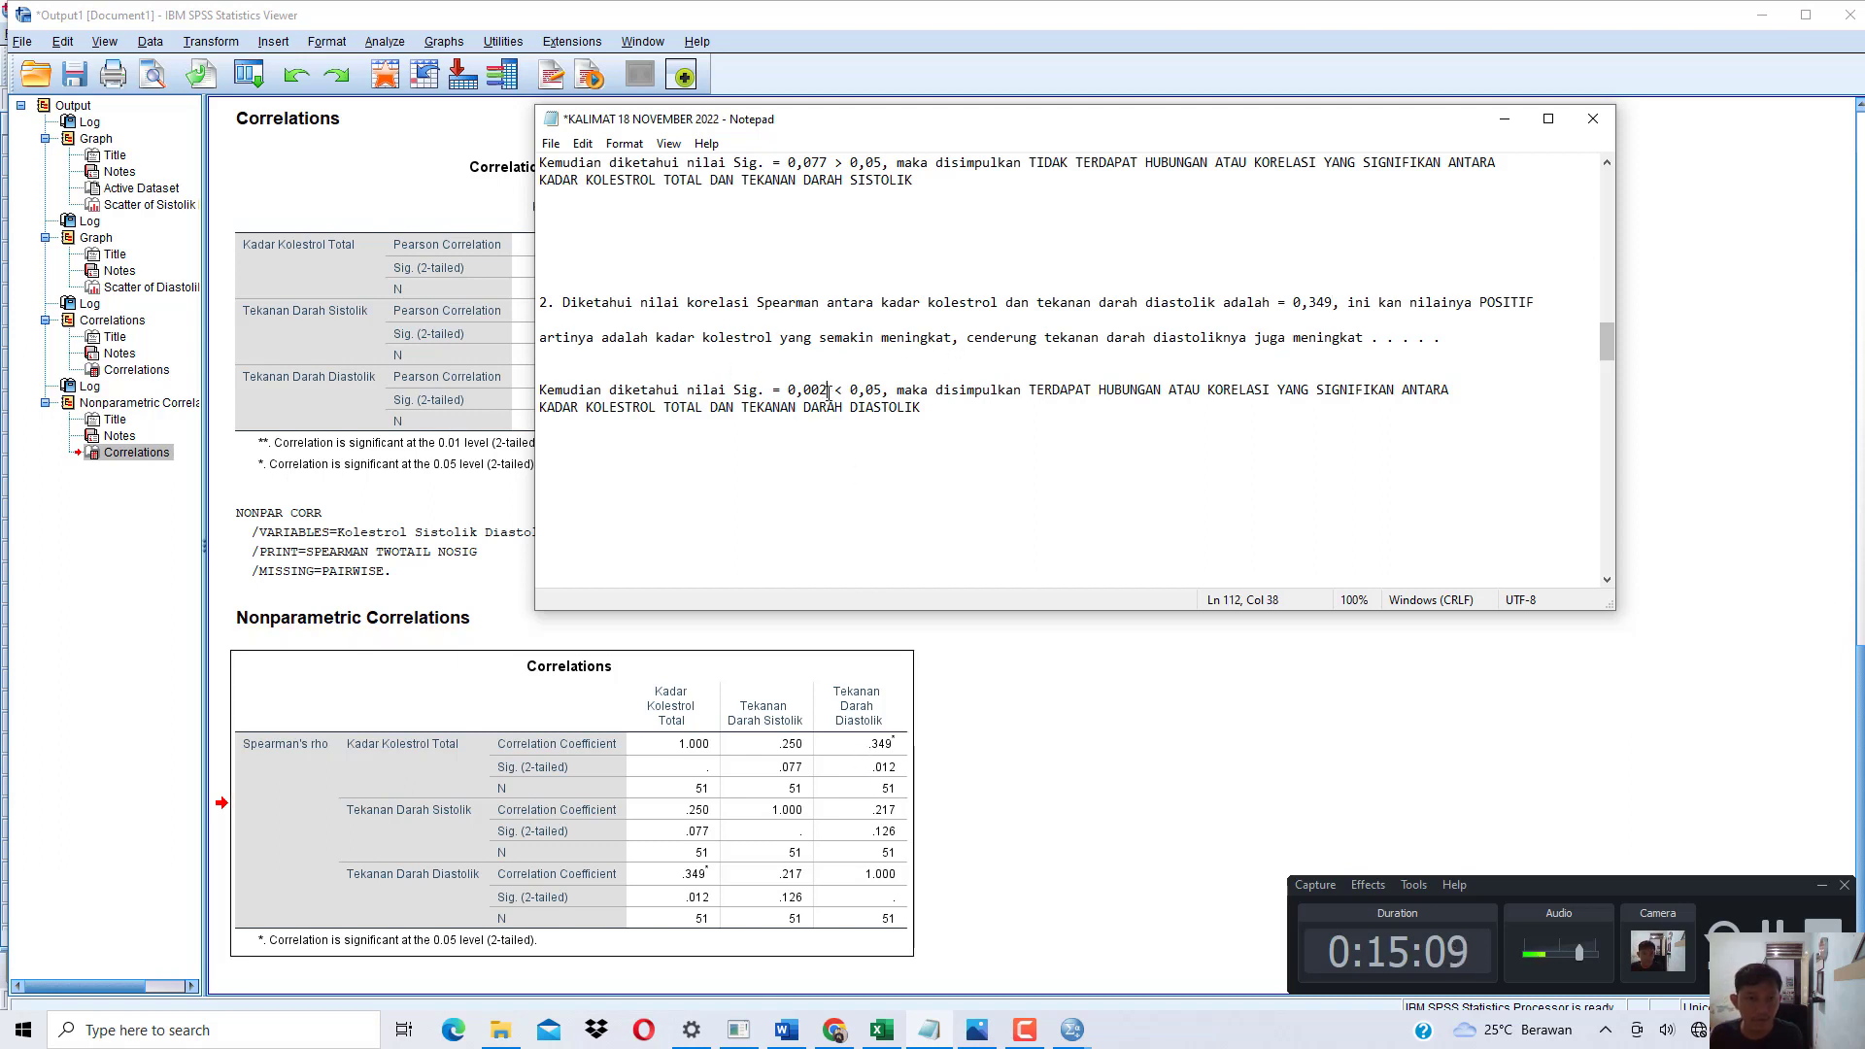
Set the Sig. value in the Spearman item 2 significance sentence to 0,012.
{"action": "key", "text": "BackSpace"}
{"action": "key", "text": "BackSpace"}
{"action": "type", "text": "12"}
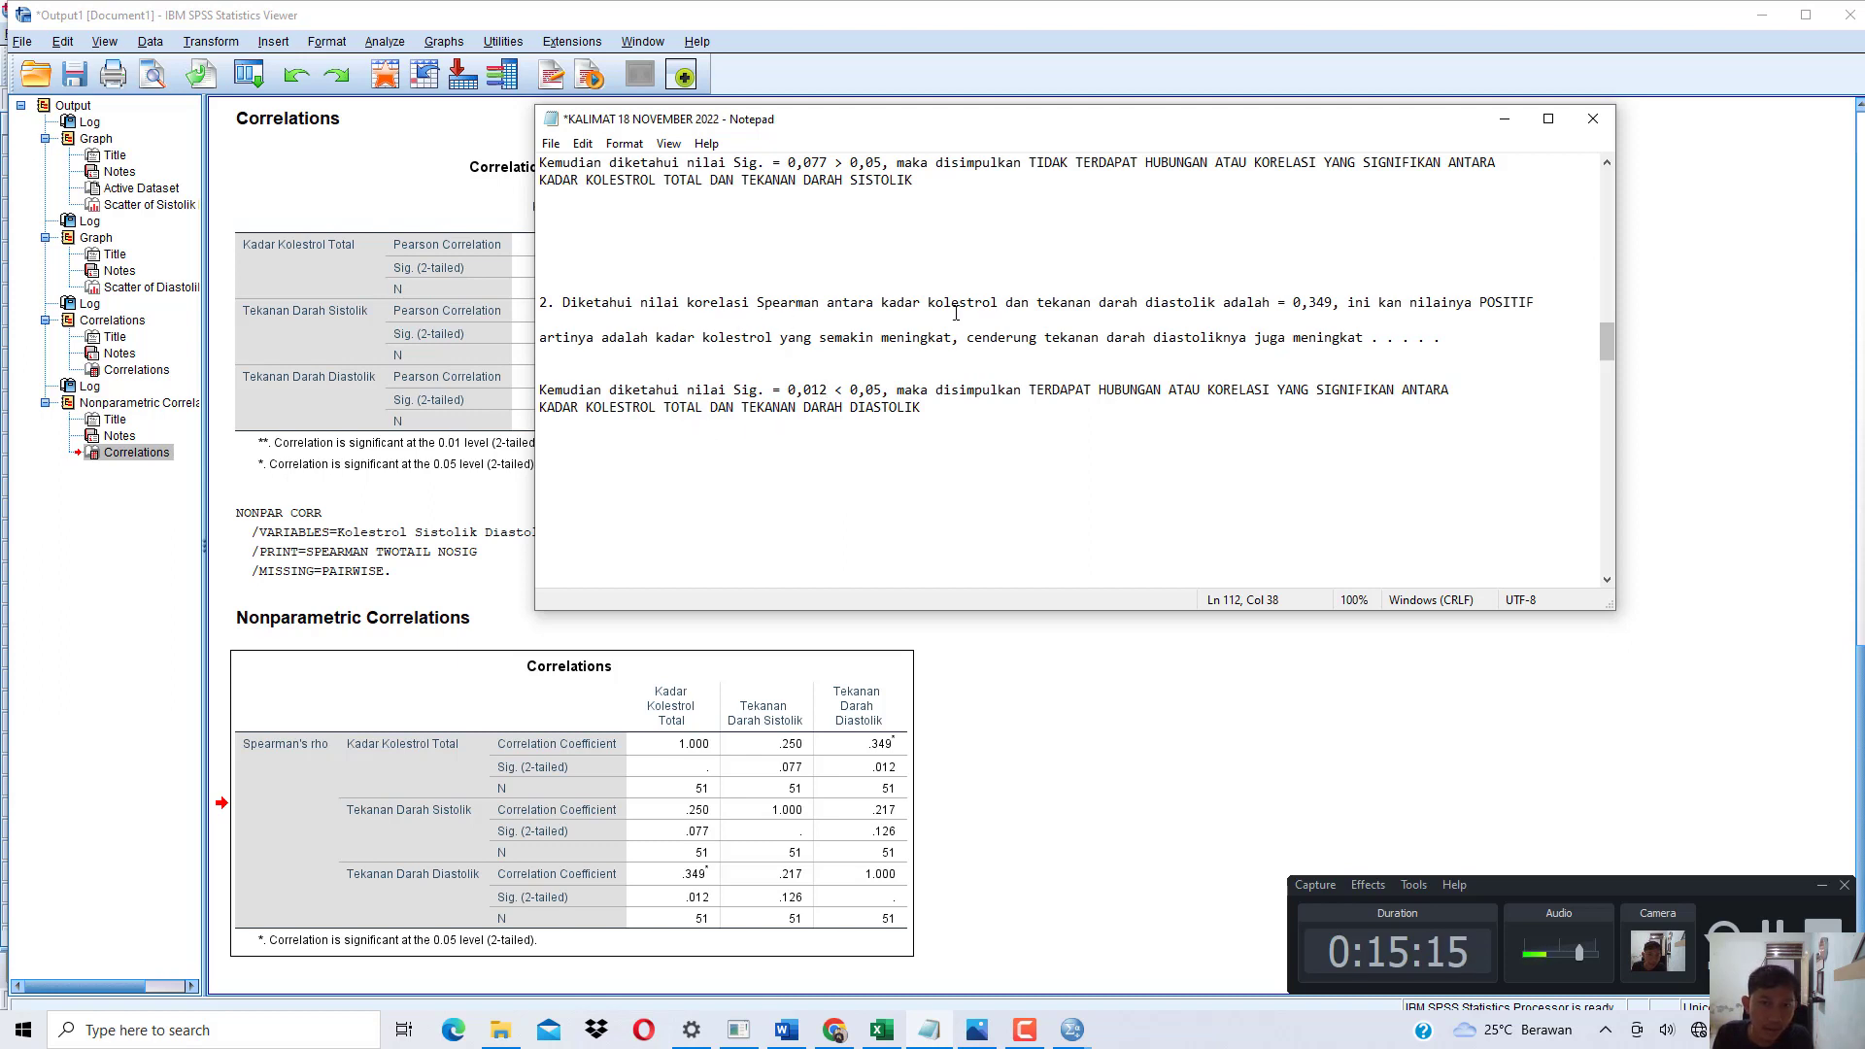
Review the finished Spearman interpretation, covering the diastolic statement in item 2 and the systolic statement in item 1.
{"action": "left_click_drag", "start_coordinate": [898, 299], "coordinate": [1183, 302]}
{"action": "left_click_drag", "start_coordinate": [813, 391], "coordinate": [921, 423]}
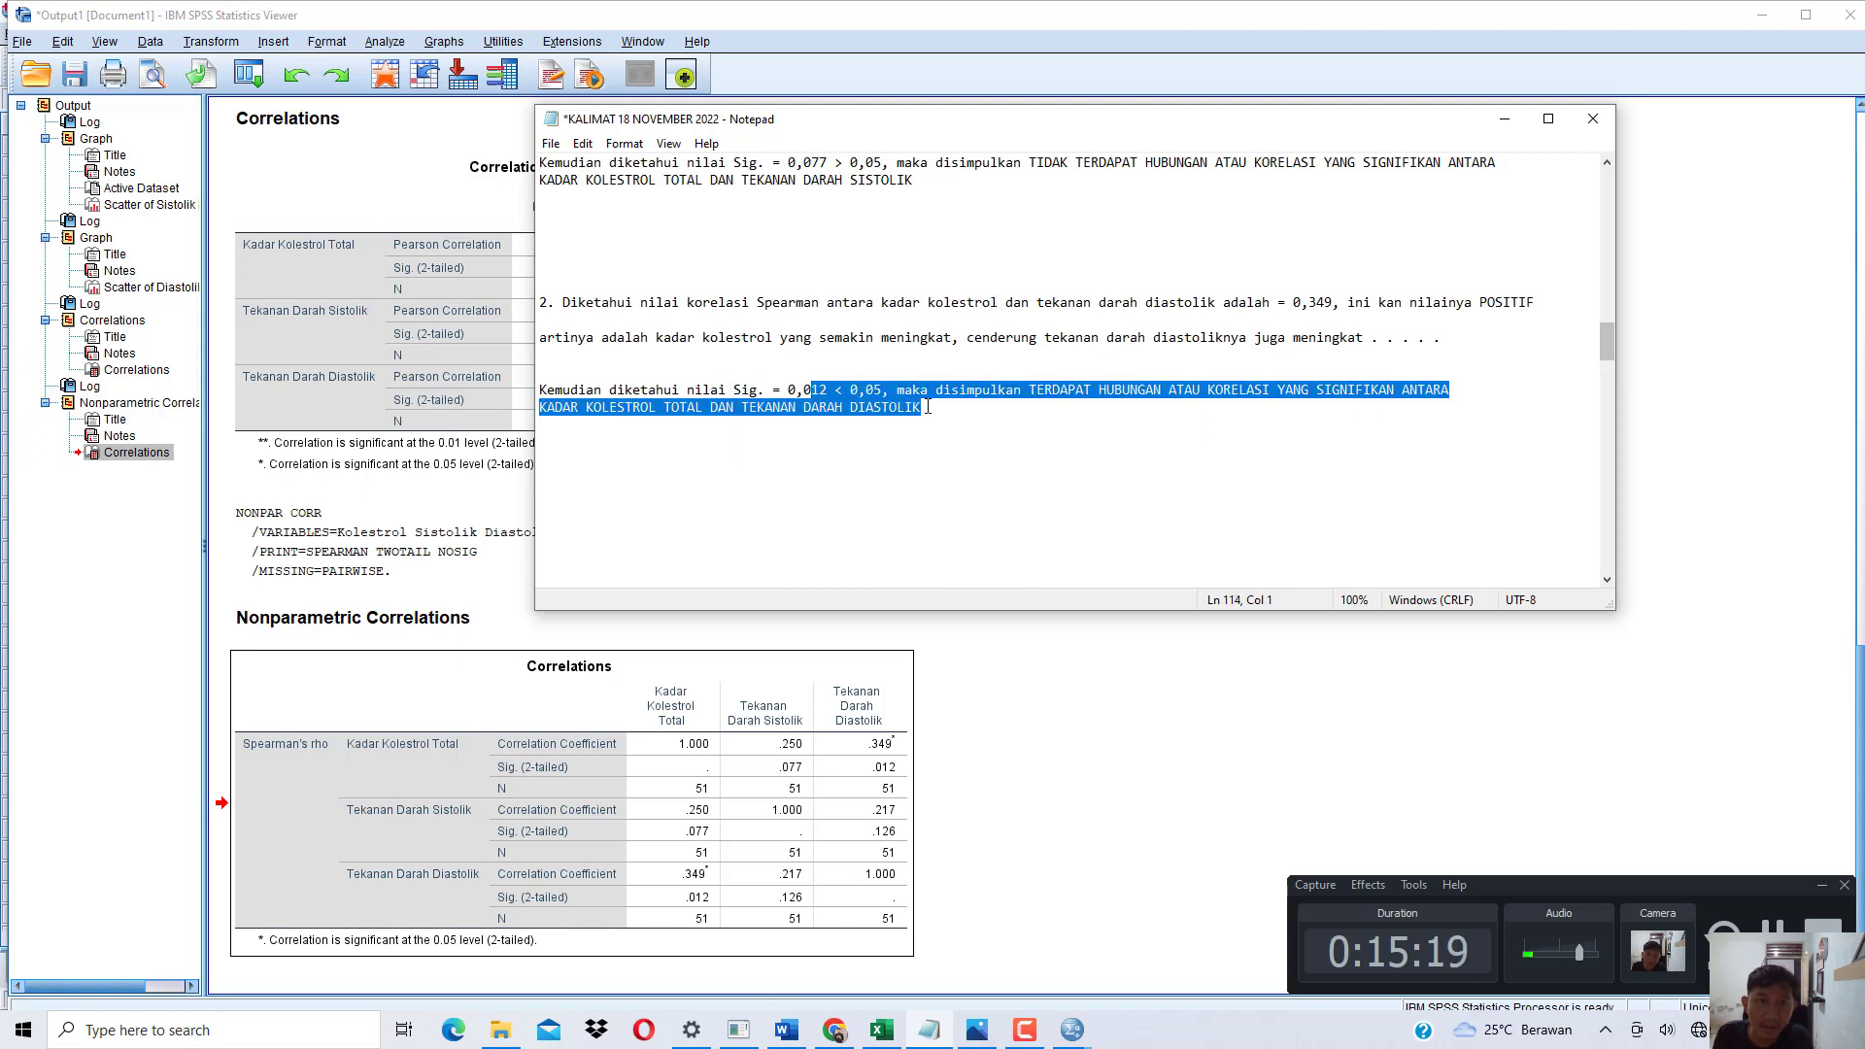
{"action": "scroll", "coordinate": [927, 408], "scroll_direction": "up", "scroll_amount": 2}
{"action": "scroll", "coordinate": [933, 389], "scroll_direction": "up", "scroll_amount": 1}
{"action": "left_click_drag", "start_coordinate": [540, 267], "coordinate": [876, 362]}
{"action": "scroll", "coordinate": [799, 279], "scroll_direction": "up", "scroll_amount": 3}
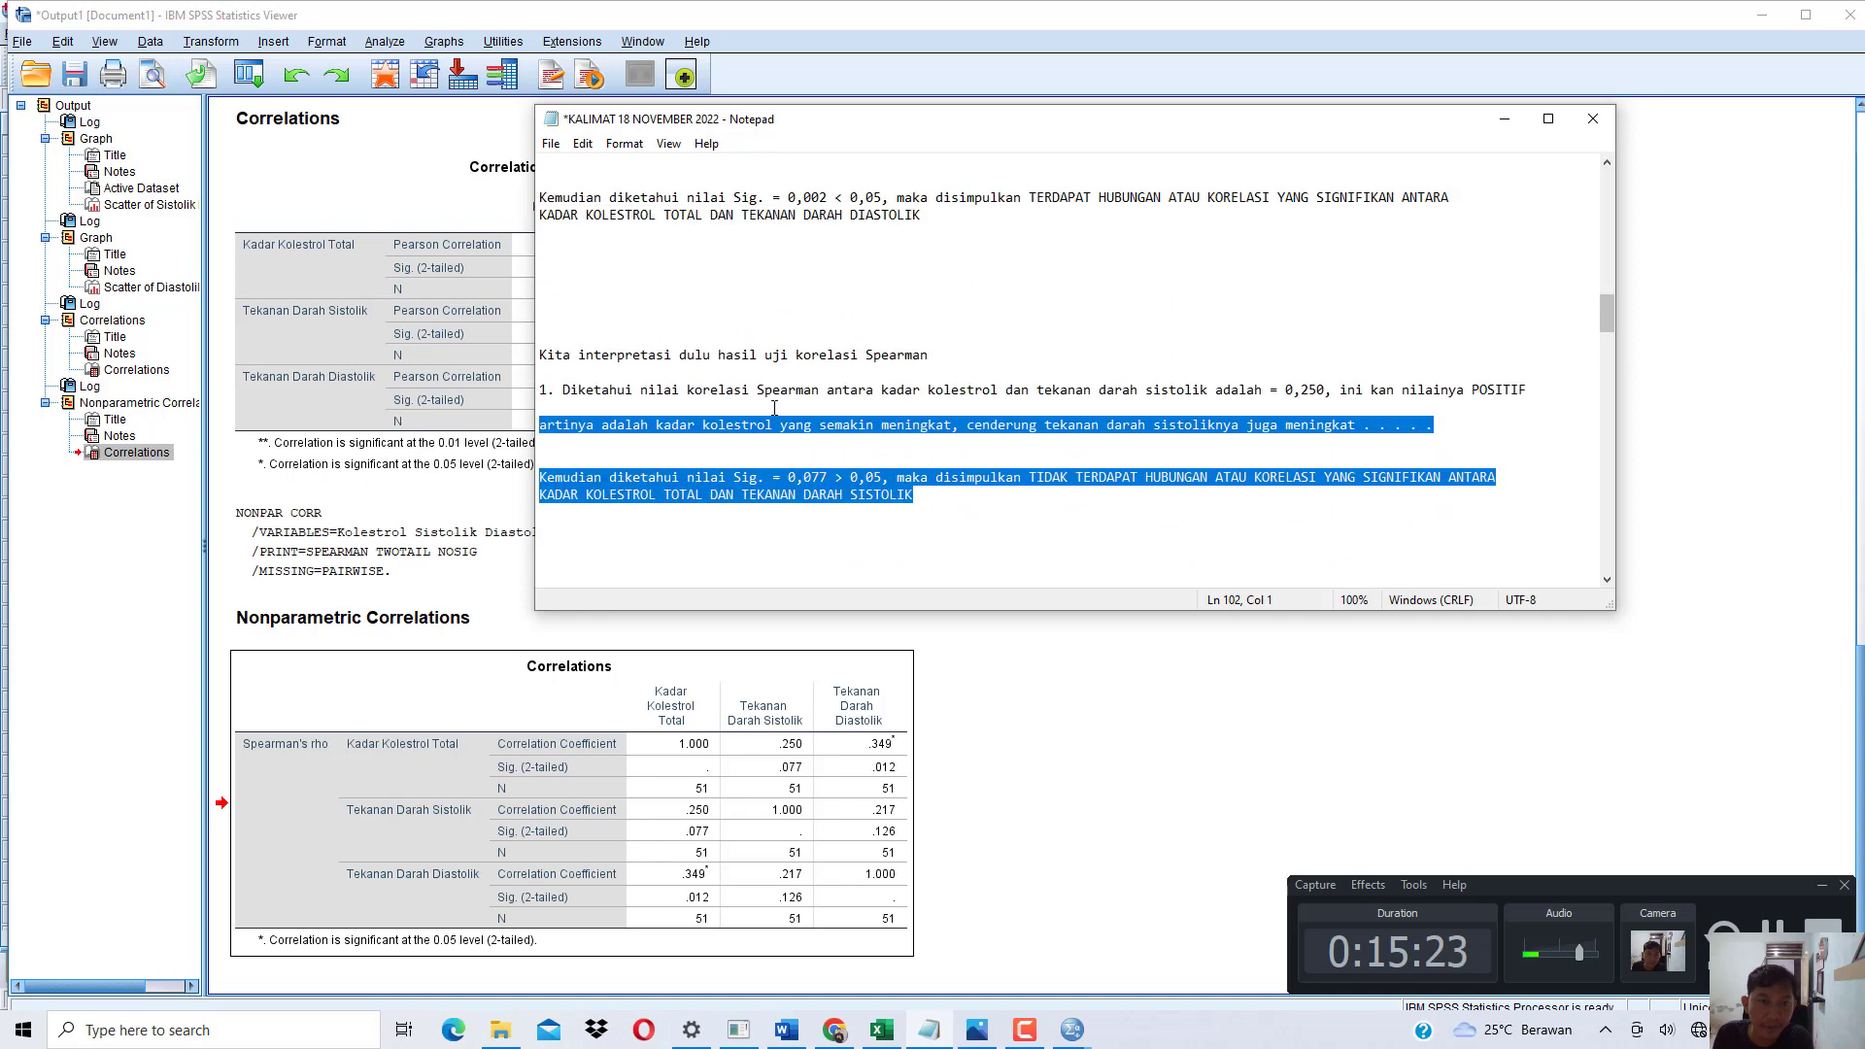
Save the interpretation notes and minimize their window to return to the correlation output.
{"action": "left_click", "coordinate": [816, 369]}
{"action": "key", "text": "ctrl+s"}
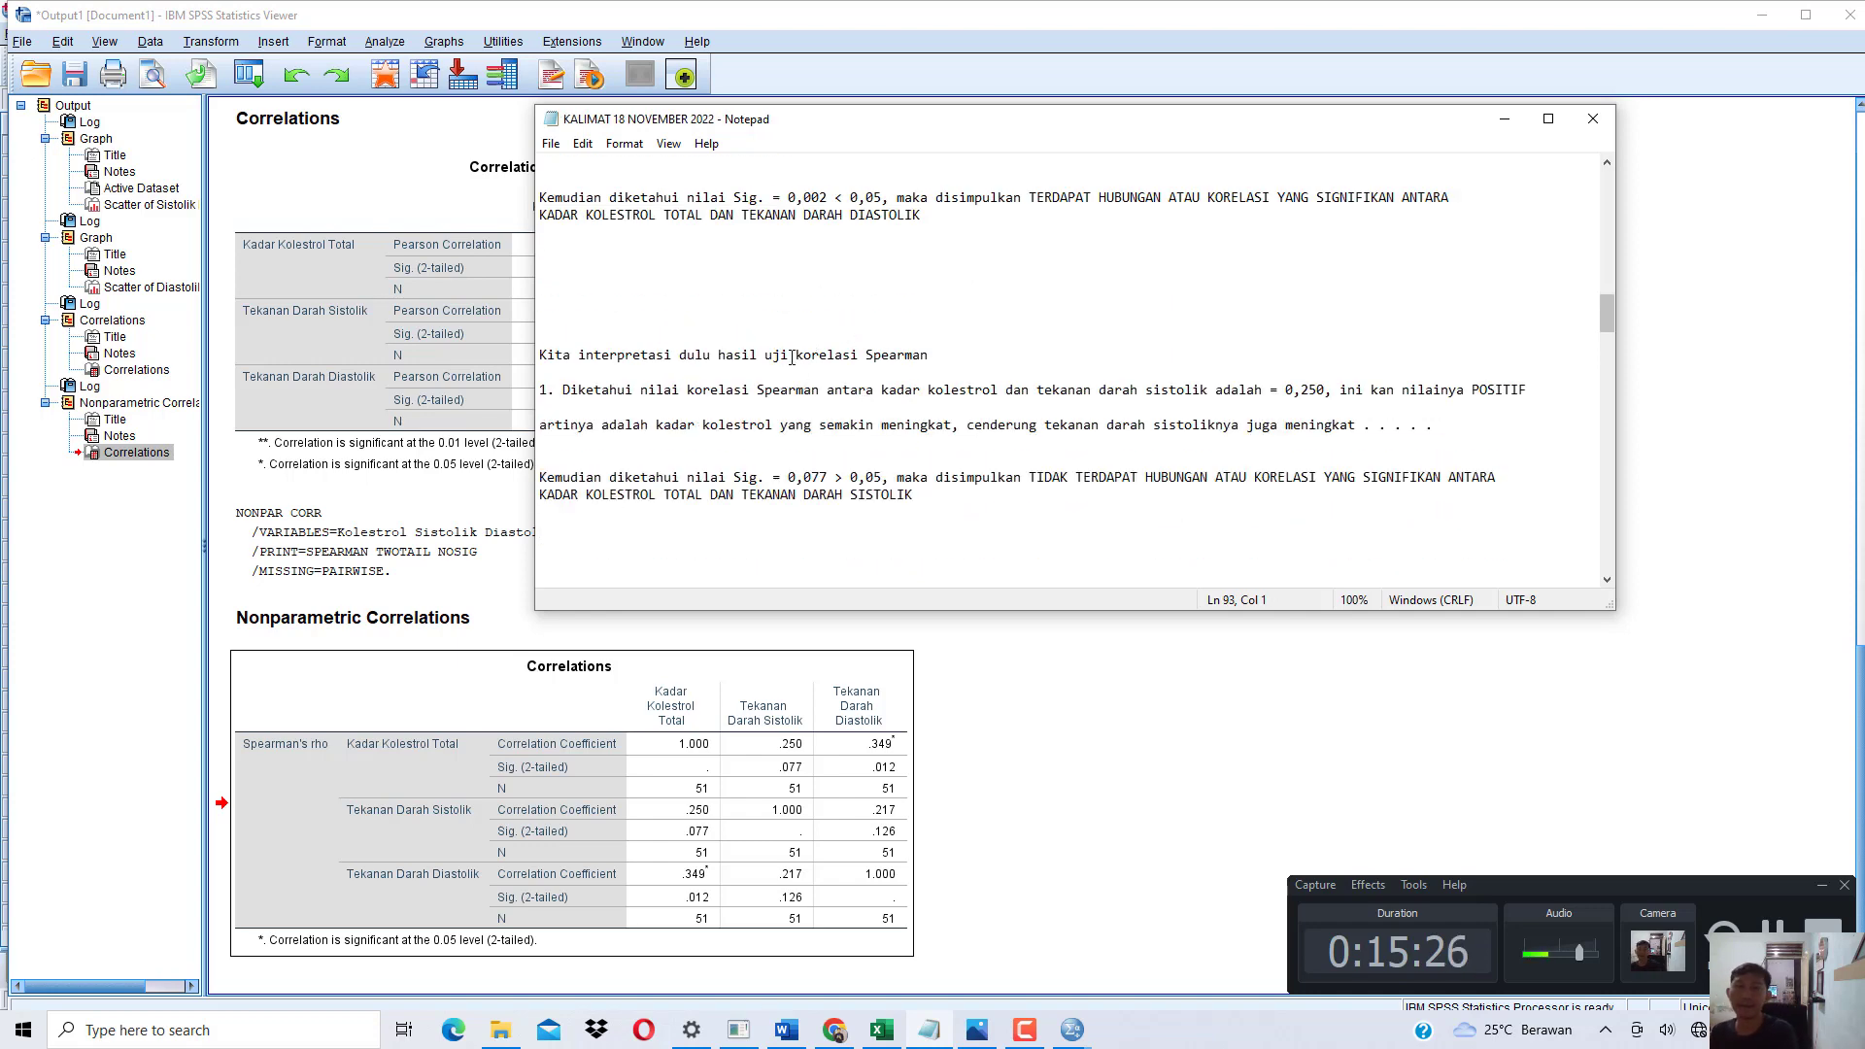
{"action": "left_click", "coordinate": [1505, 118]}
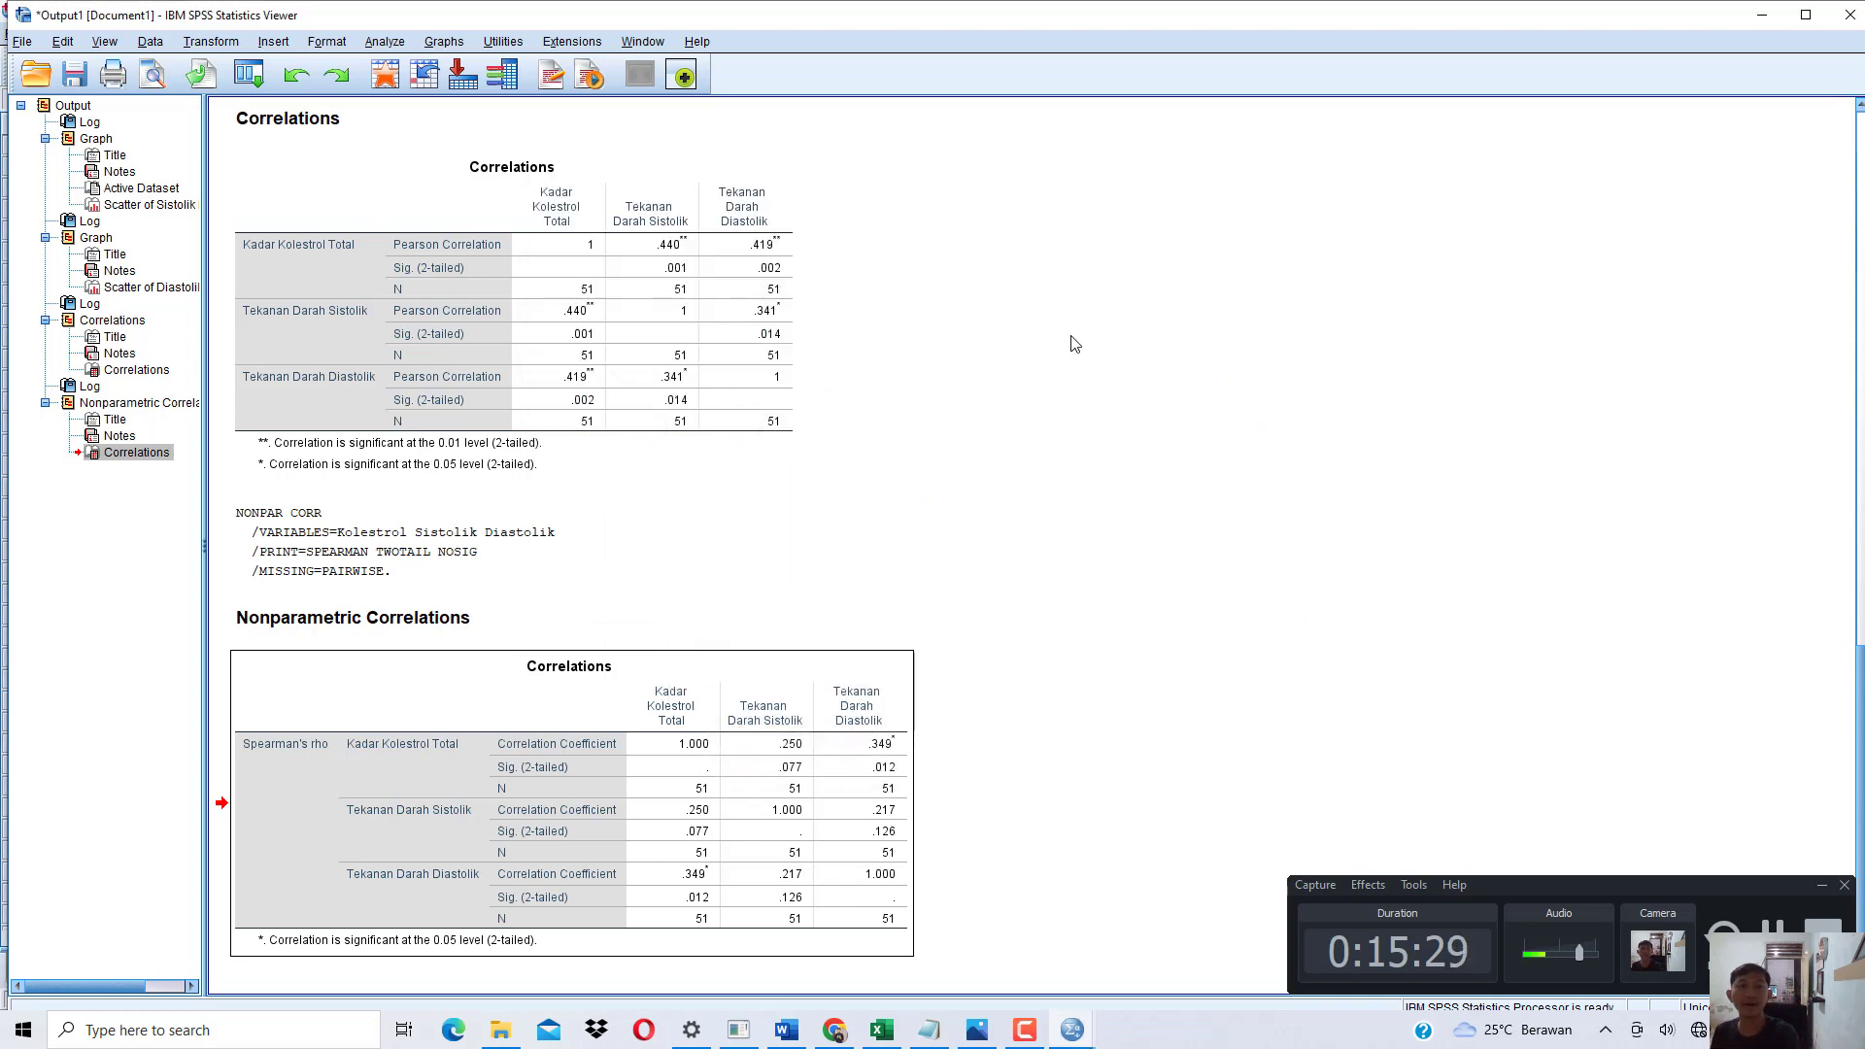